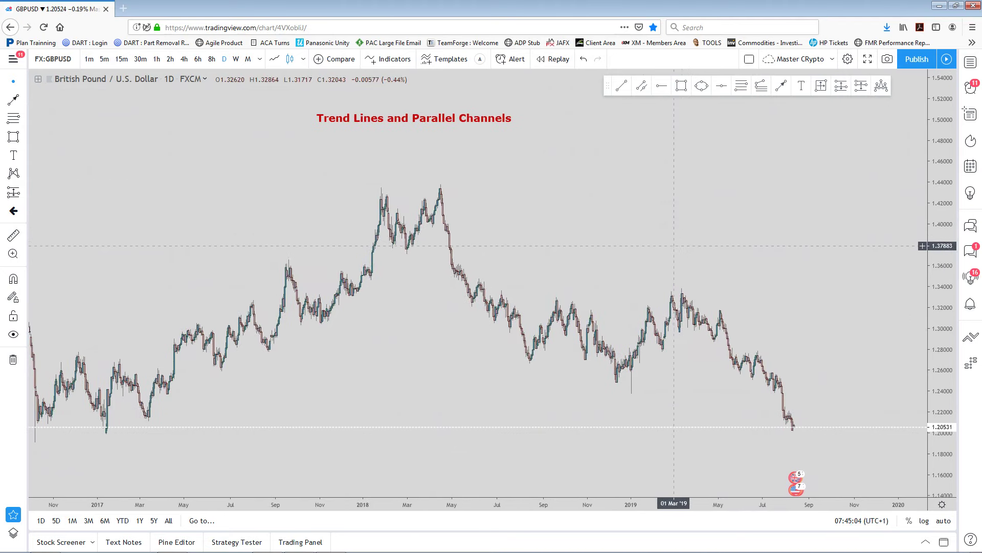
Pan and zoom the chart and reposition the favourite drawing tools panel
left_click_drag(537, 185, 562, 219)
scroll(557, 213, "down", 1)
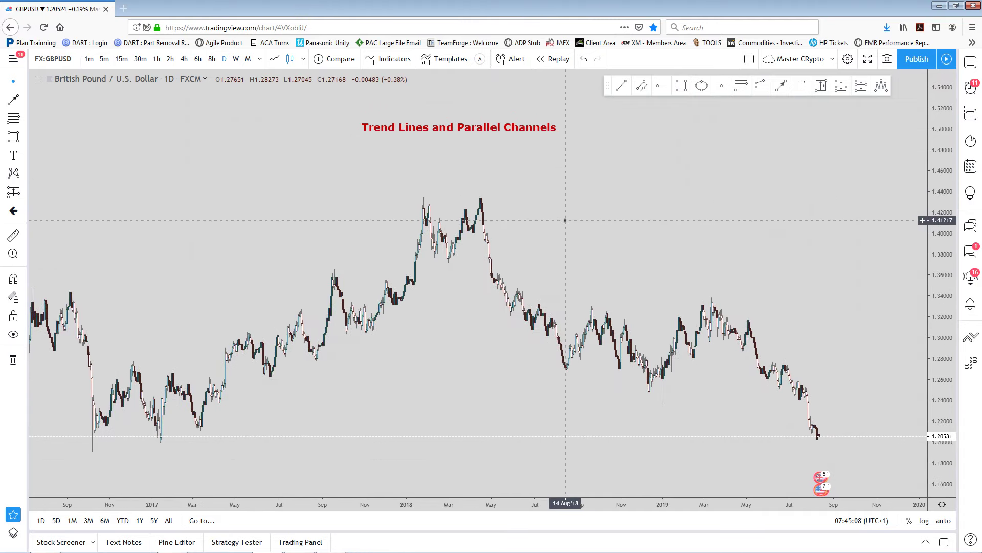
scroll(608, 215, "up", 1)
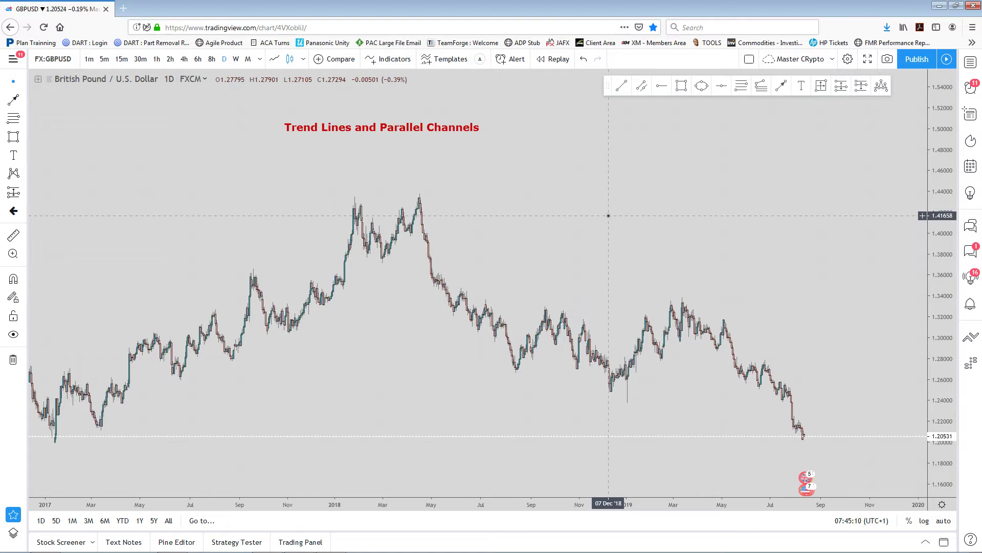
scroll(609, 215, "down", 1)
scroll(609, 215, "up", 1)
scroll(596, 244, "down", 1)
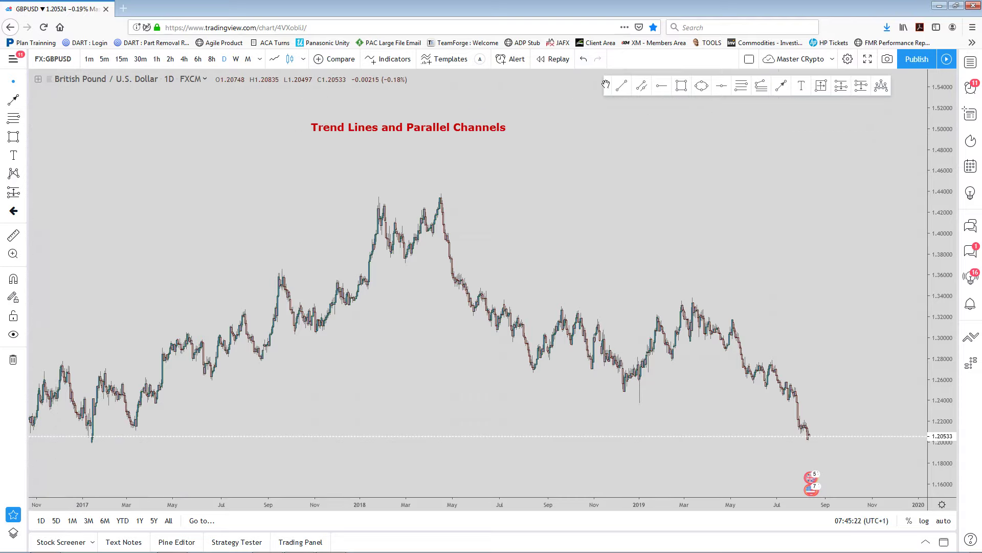
mouse_move(607, 85)
left_mouse_down()
mouse_move(590, 124)
mouse_move(563, 103)
mouse_move(574, 90)
left_mouse_up()
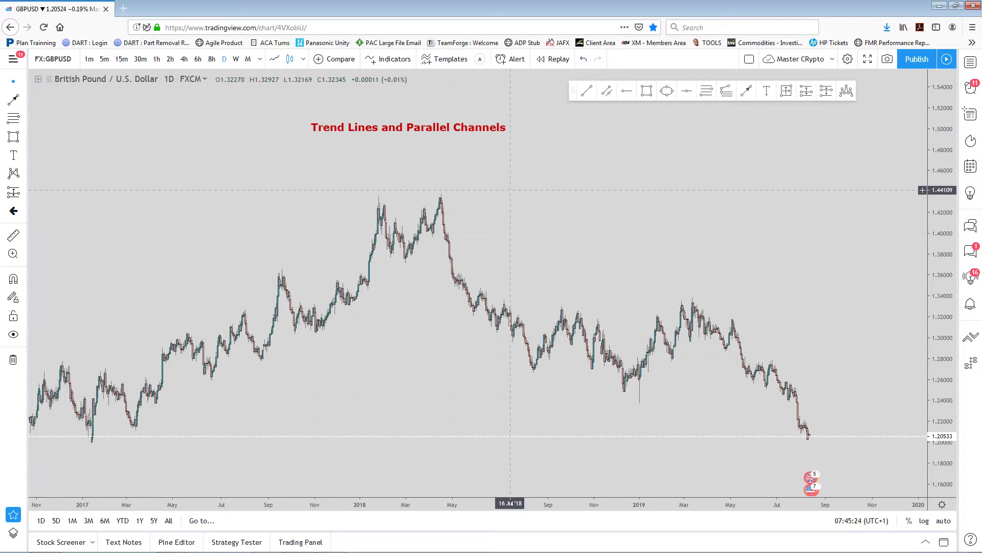
scroll(612, 139, "down", 1)
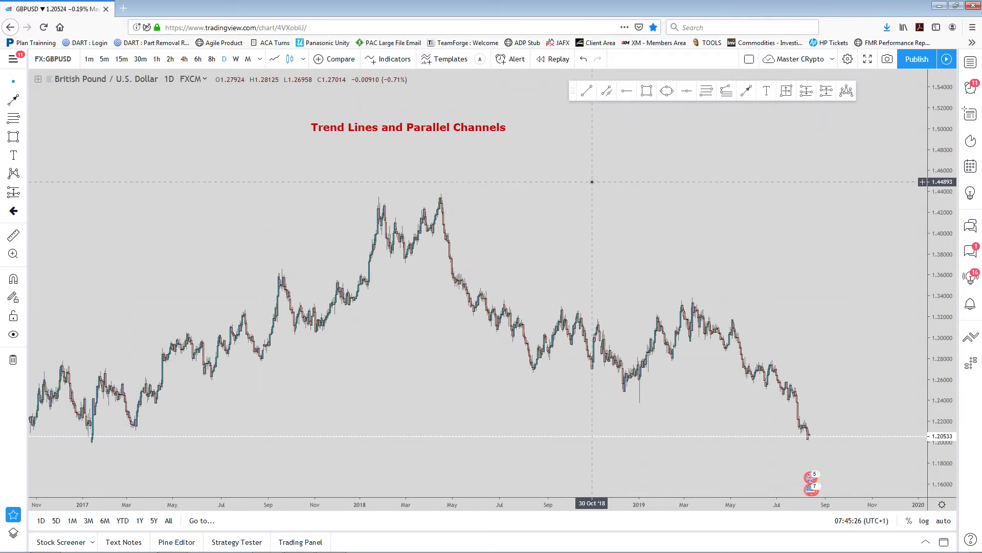
scroll(592, 182, "up", 2)
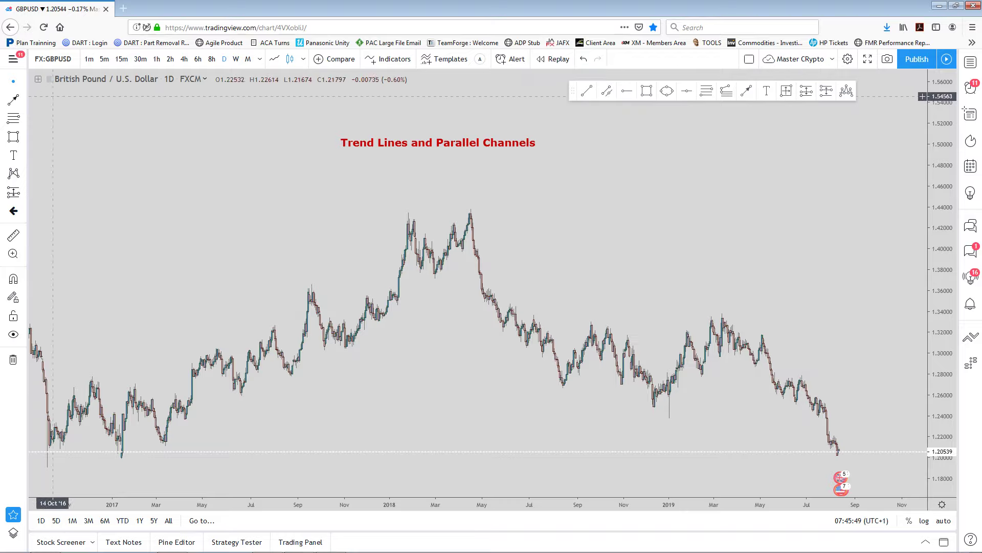
Toggle Trend Line's favourite star in the line-tools list, leaving it starred
left_click(25, 102)
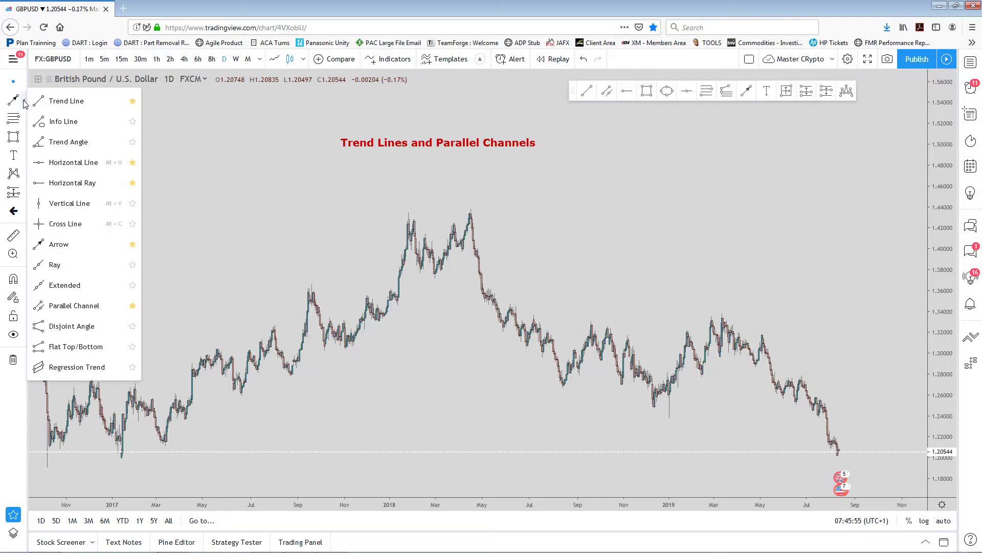
left_click(132, 102)
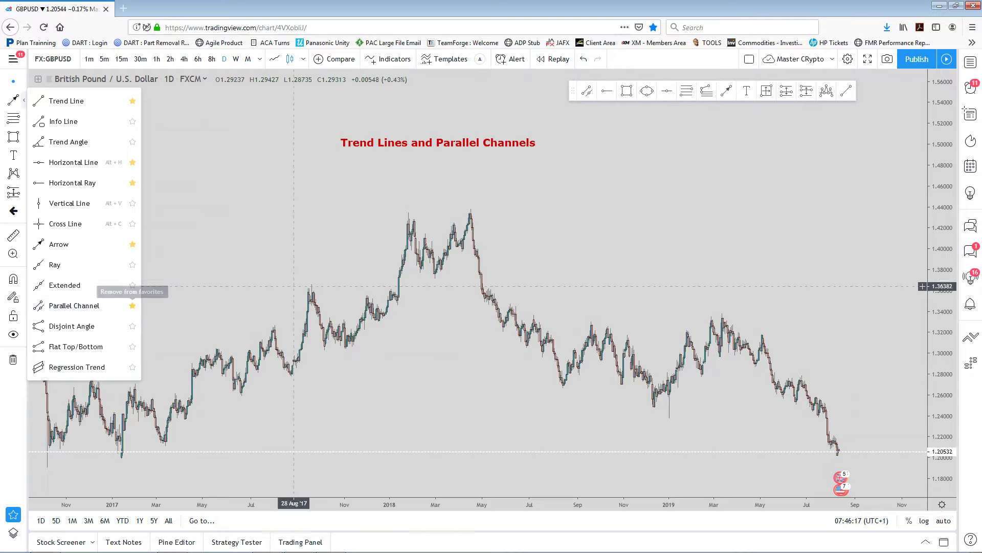
left_click(579, 195)
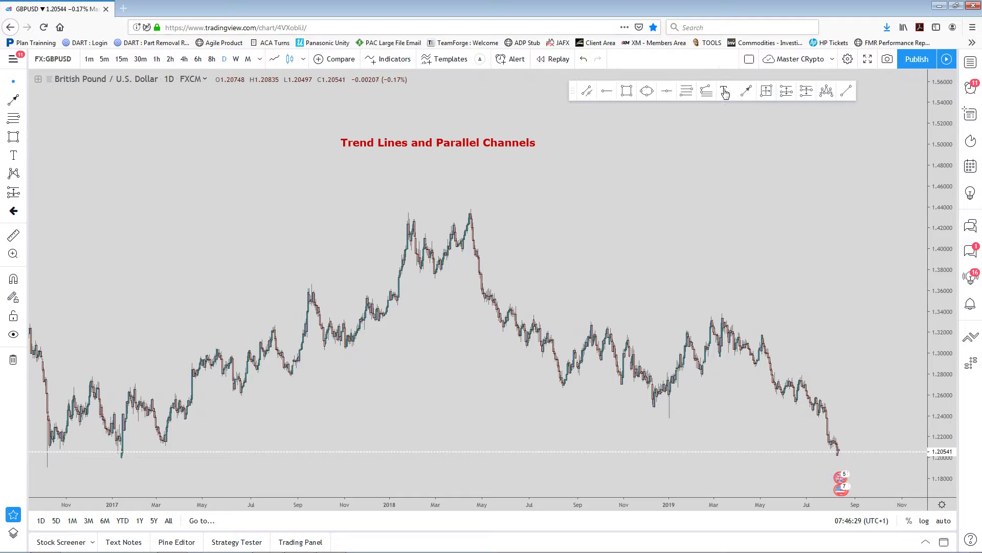
left_click(732, 92)
left_click(693, 222)
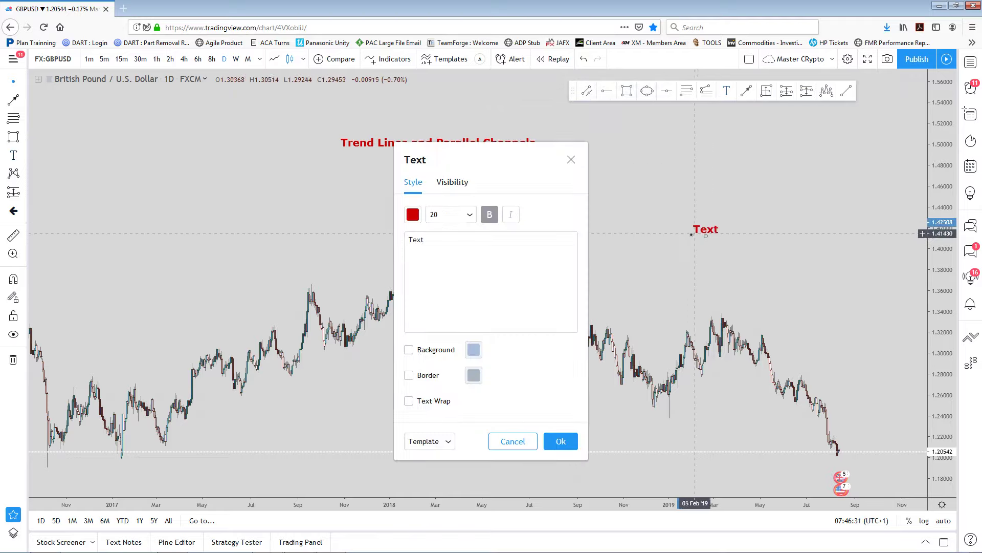
left_click(519, 436)
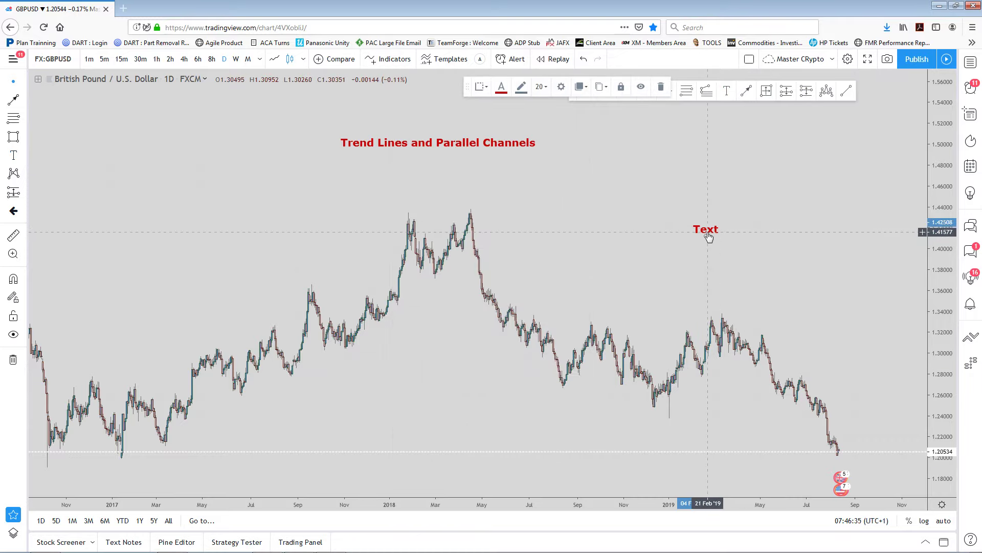
key("Delete")
left_click_drag(702, 246, 715, 204)
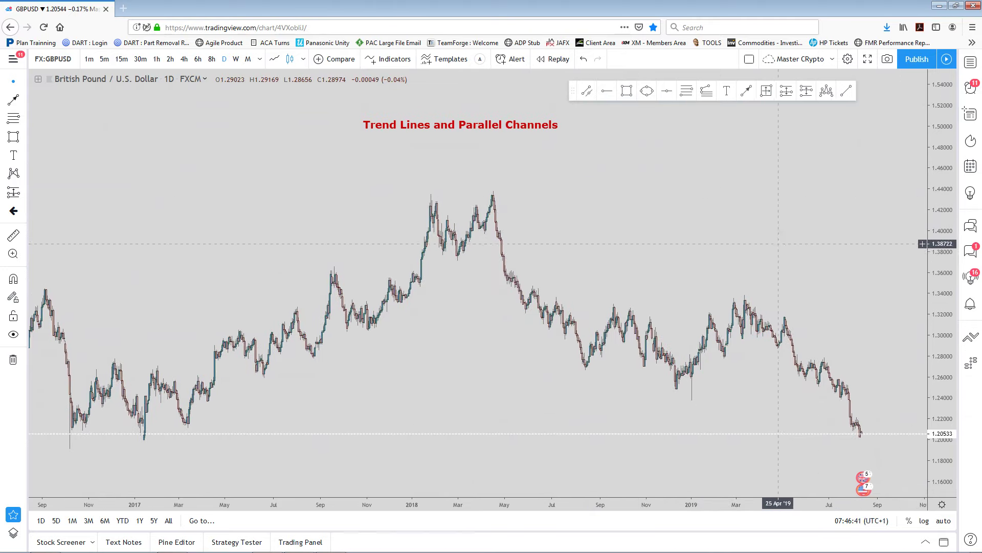
mouse_move(778, 243)
left_mouse_down()
mouse_move(766, 215)
mouse_move(770, 260)
left_mouse_up()
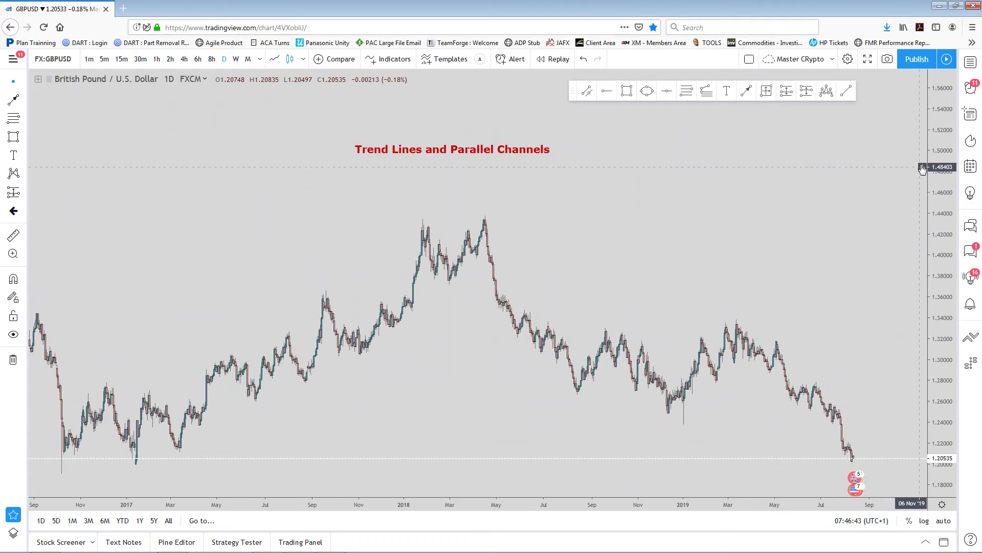
left_click_drag(937, 136, 941, 168)
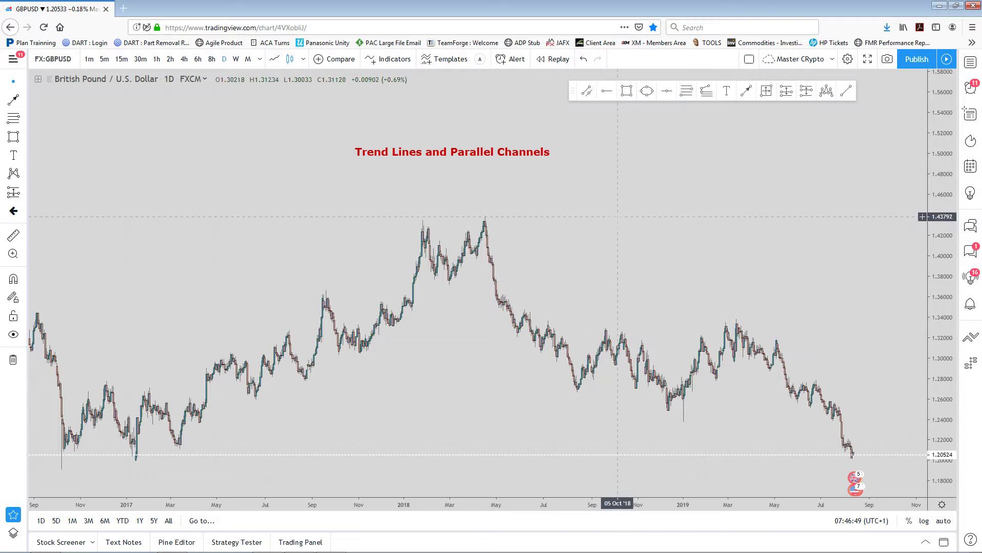
Reset the GBP/USD chart to its default view and pan across the candles
right_click(612, 221)
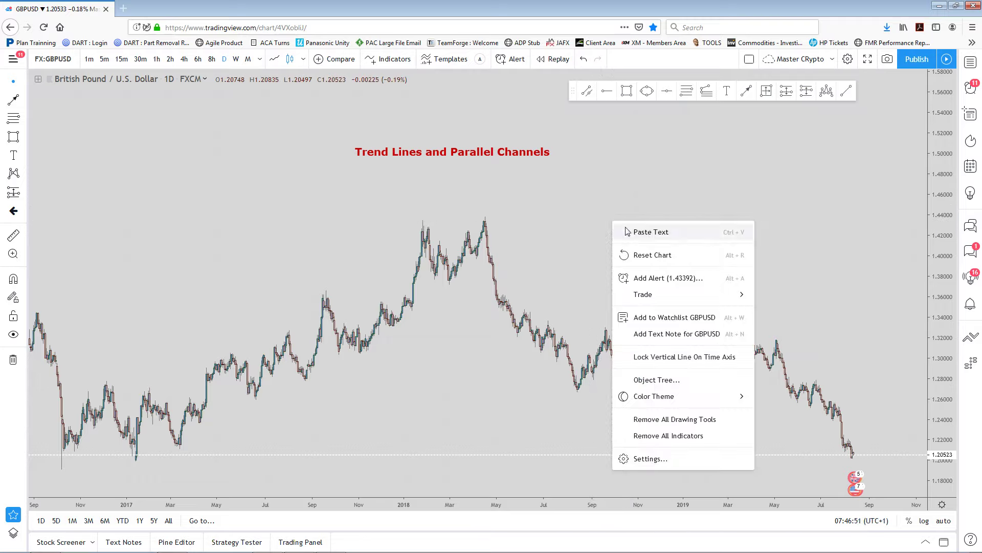
left_click(664, 256)
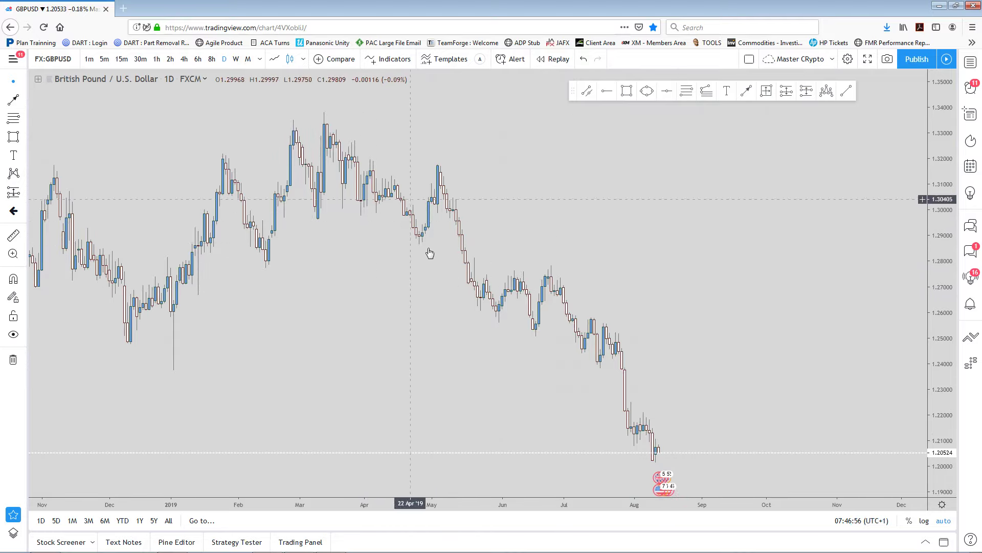
left_click_drag(603, 217, 568, 276)
left_click_drag(401, 334, 554, 303)
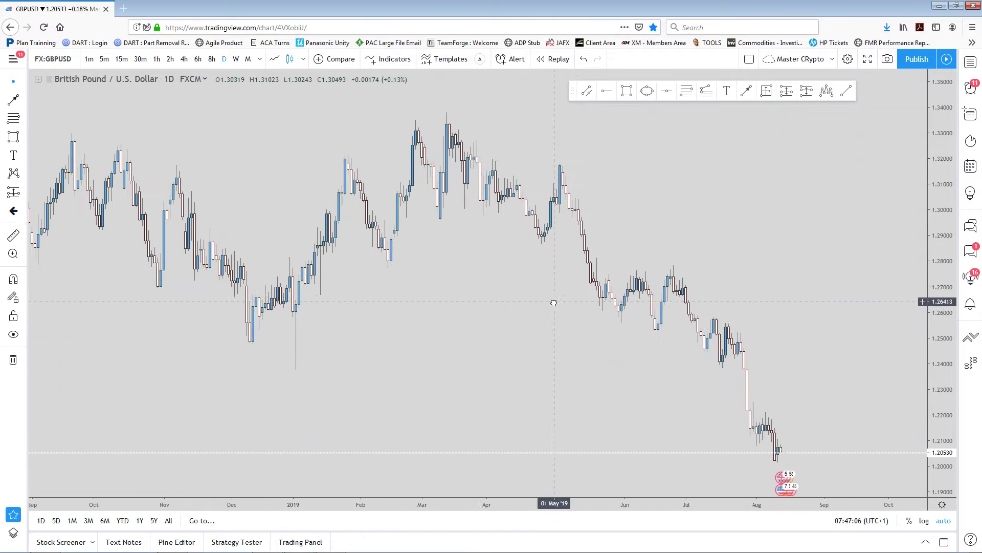
mouse_move(731, 259)
left_mouse_down()
mouse_move(726, 276)
mouse_move(717, 265)
left_mouse_up()
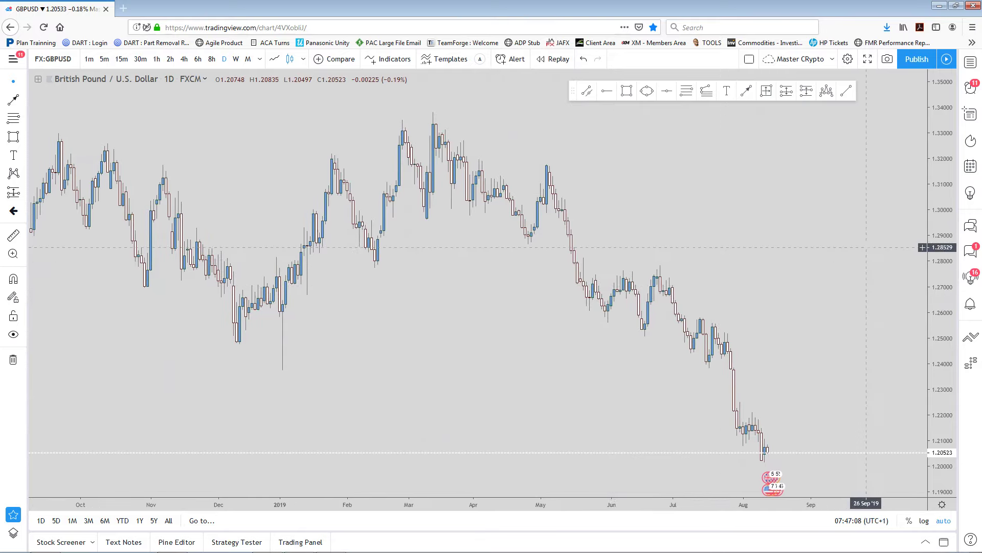
left_click_drag(763, 221, 759, 221)
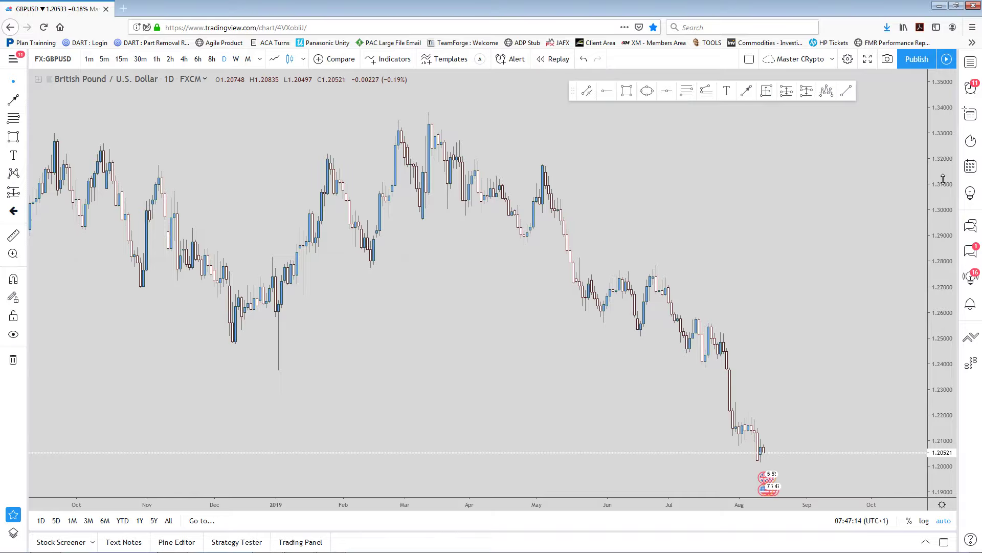
Zoom and pan around the recent candles from October 2018 to August 2019
scroll(944, 182, "down", 2)
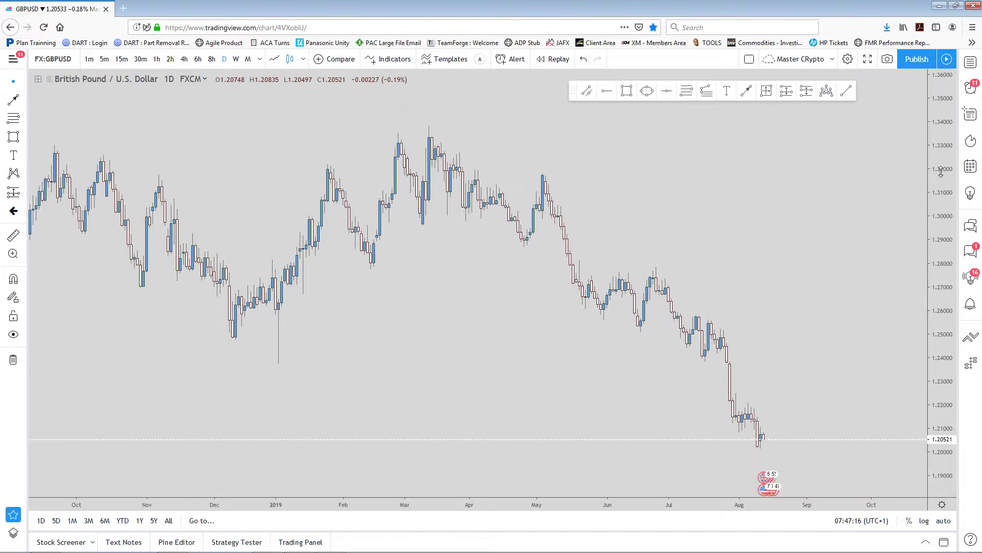
scroll(936, 182, "up", 2)
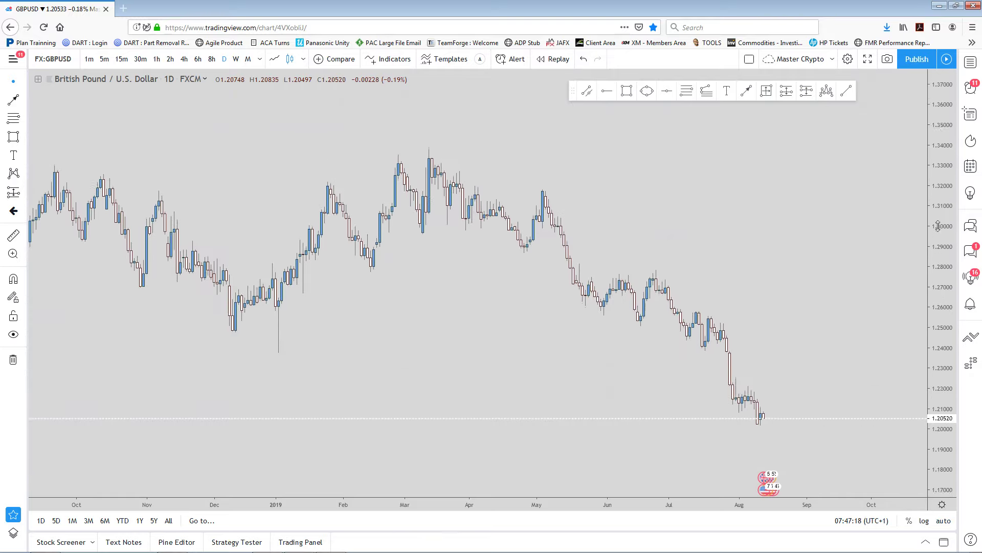
scroll(931, 217, "down", 2)
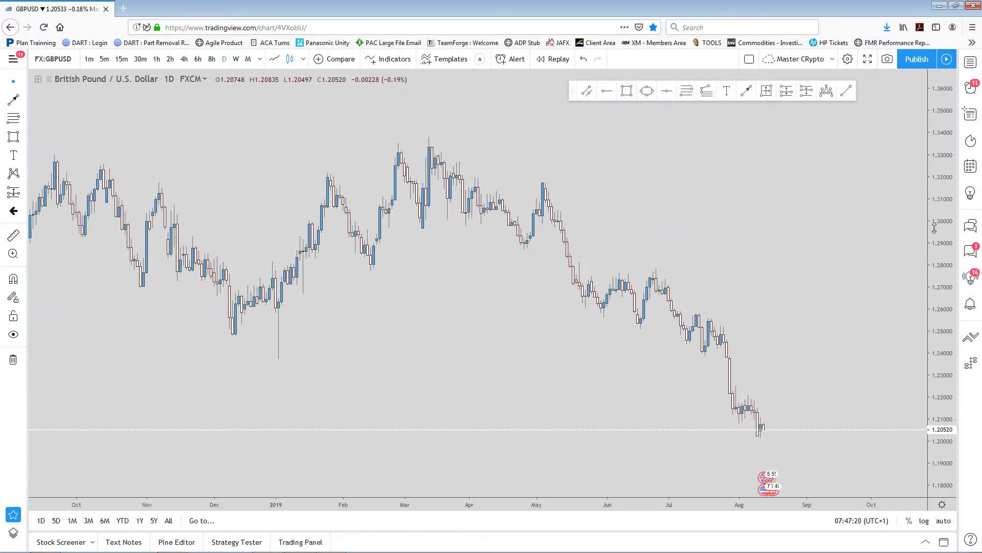
left_click_drag(706, 226, 748, 197)
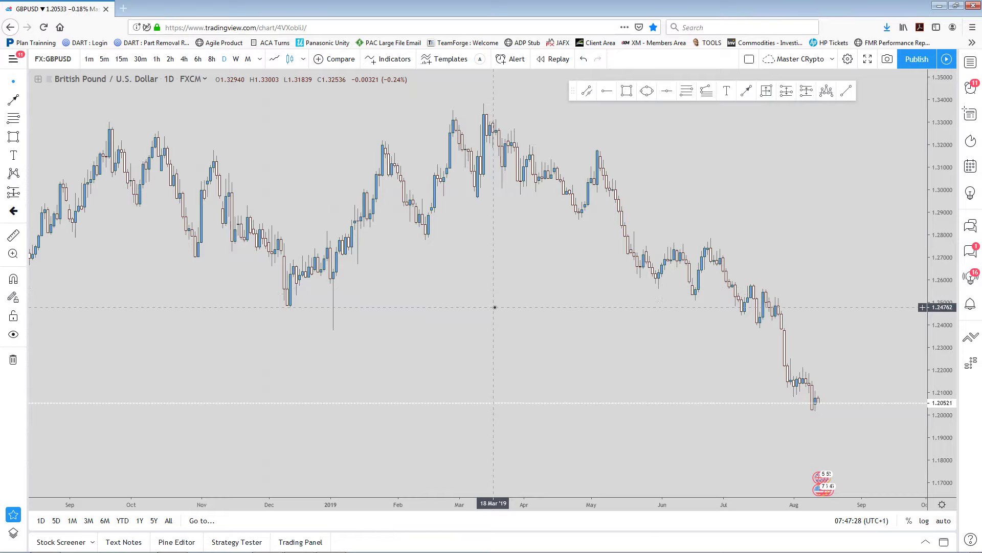
scroll(496, 288, "down", 5)
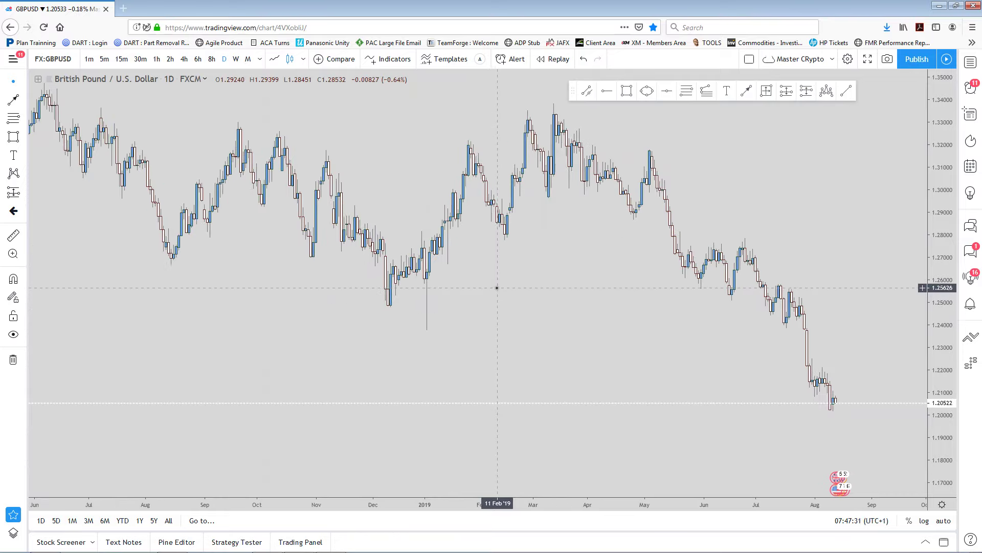
scroll(497, 288, "up", 3)
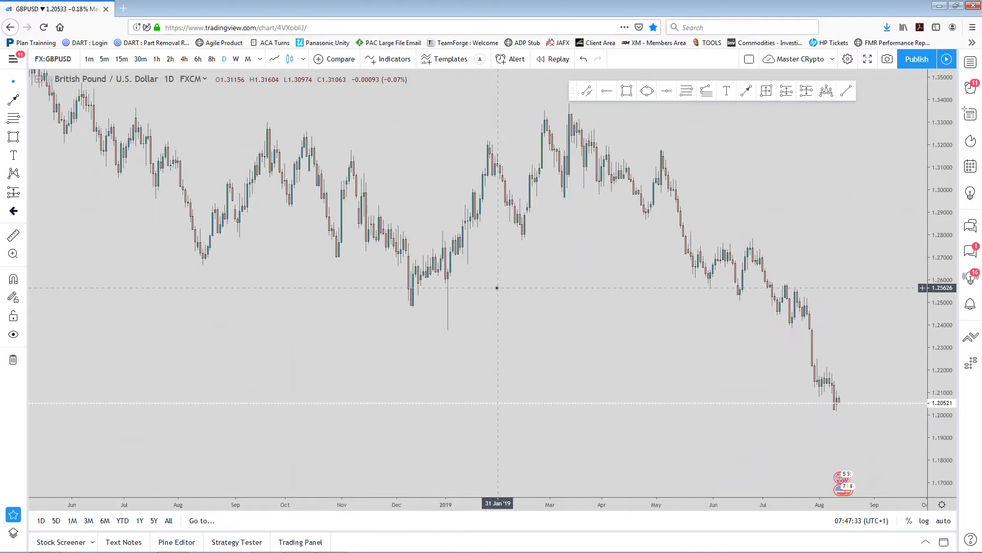
scroll(588, 336, "up", 2)
scroll(588, 336, "up", 2)
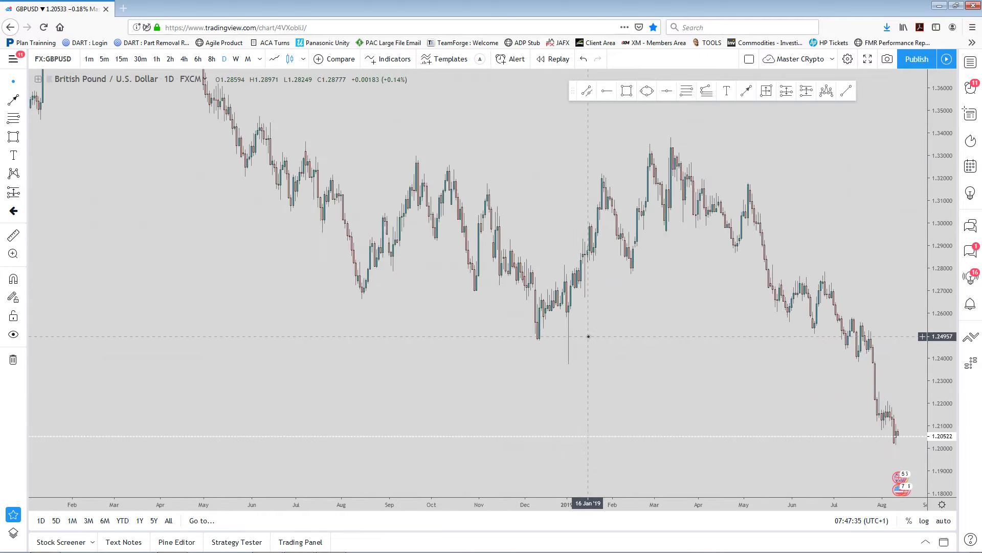
scroll(588, 336, "up", 4)
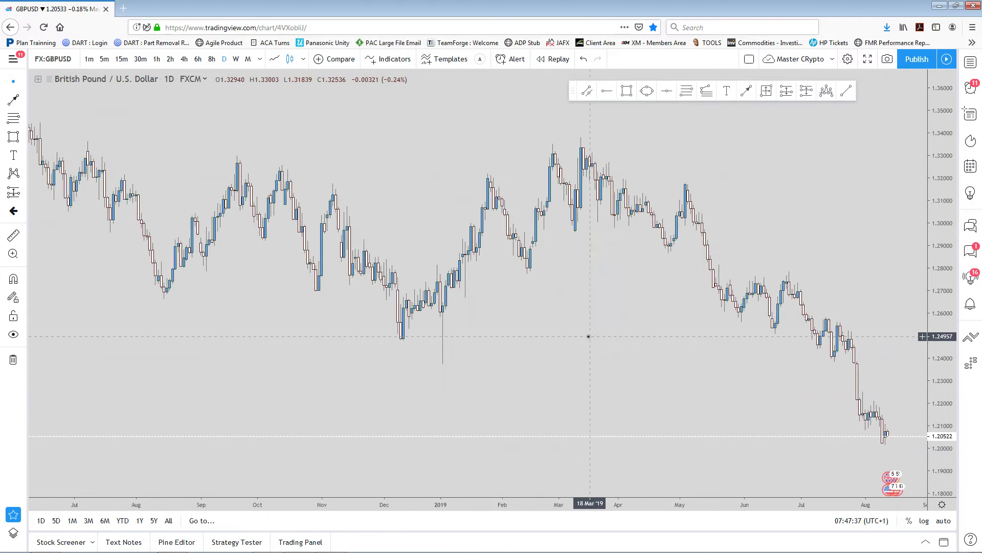
scroll(589, 336, "down", 1)
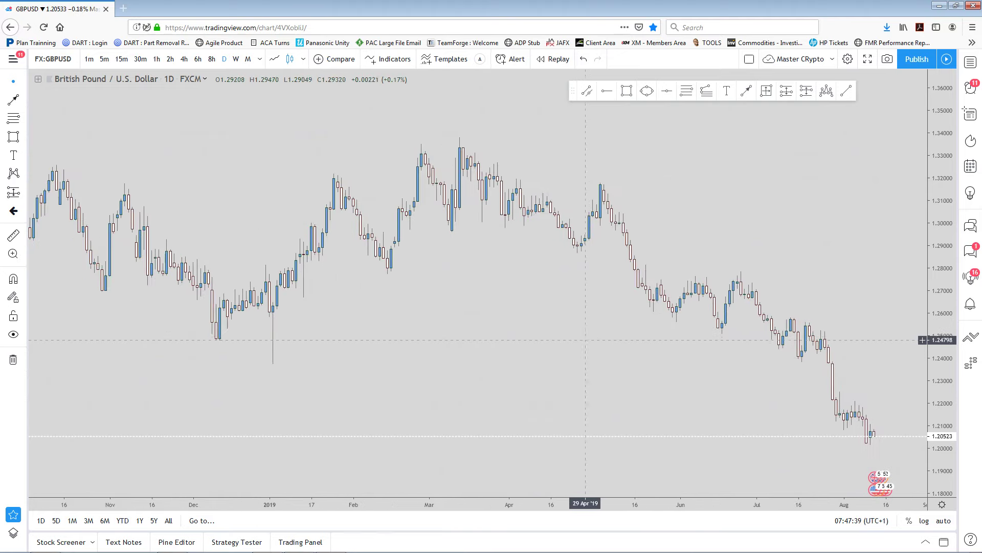
mouse_move(471, 513)
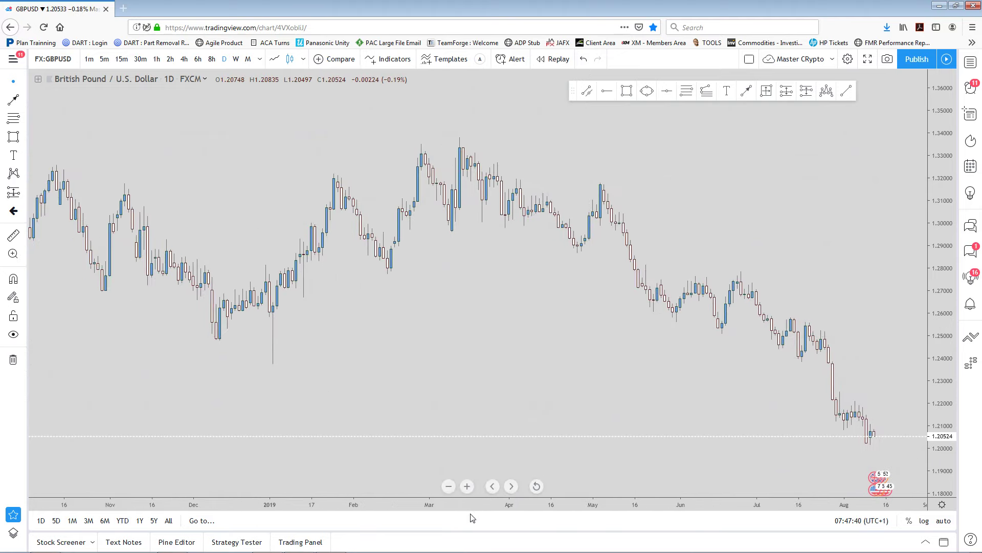
Zoom out and back in to frame about two years of daily candles
left_click(452, 486)
left_click(451, 486)
left_click(451, 487)
left_click(449, 486)
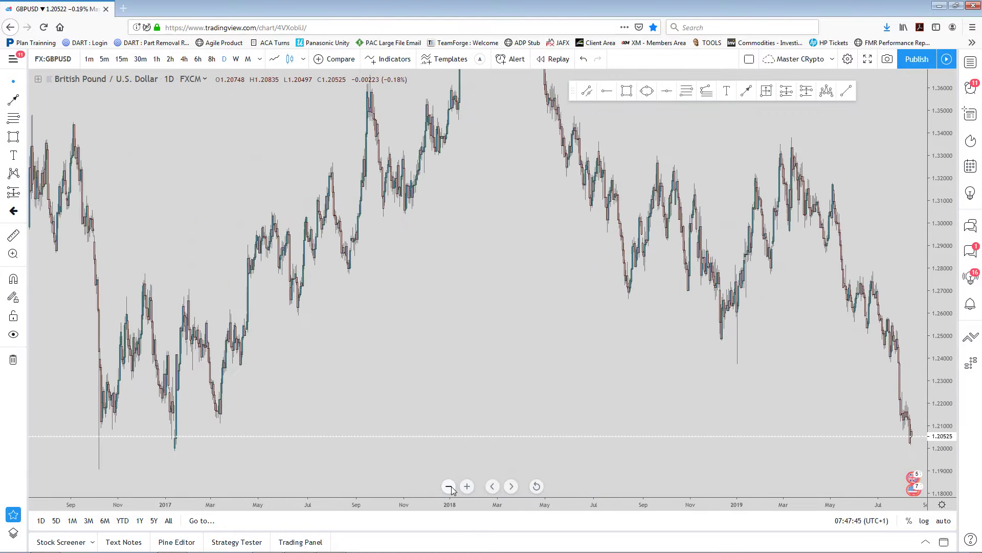
left_click(467, 486)
left_click(467, 486)
left_click(466, 486)
left_click(466, 486)
left_click(467, 486)
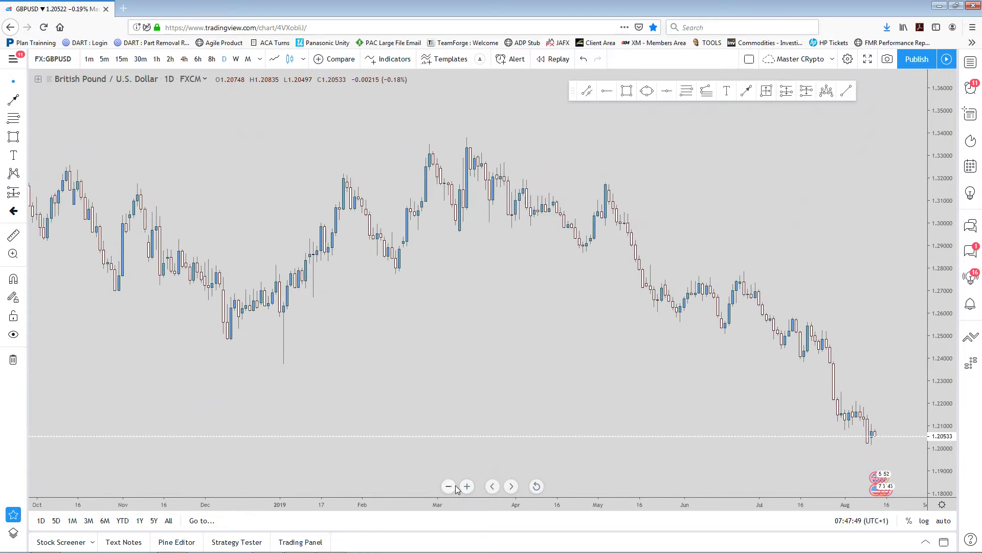
left_click(450, 487)
left_click(449, 486)
left_click(449, 486)
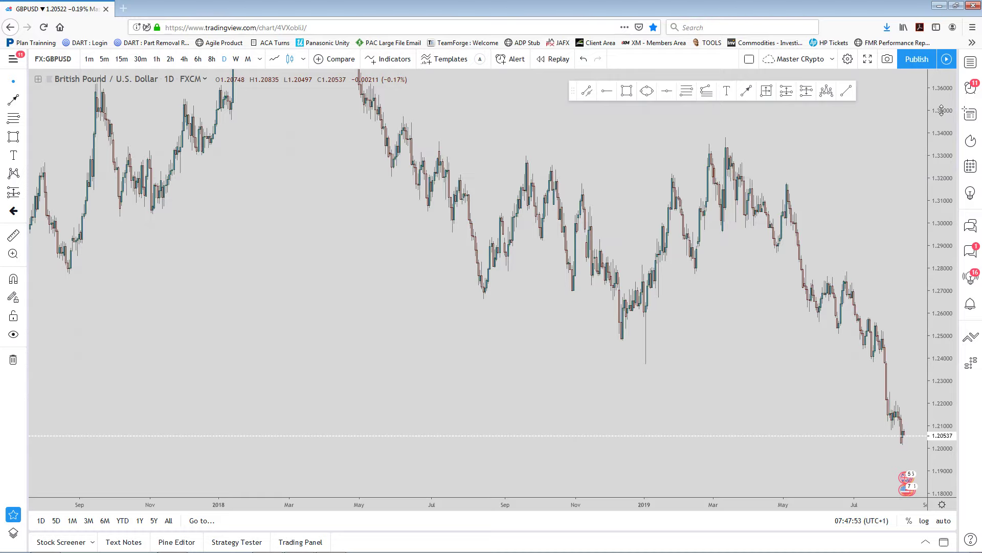
Rescale the price axis, pan, and fine-tune the zoom to roughly two years
left_click_drag(942, 110, 946, 337)
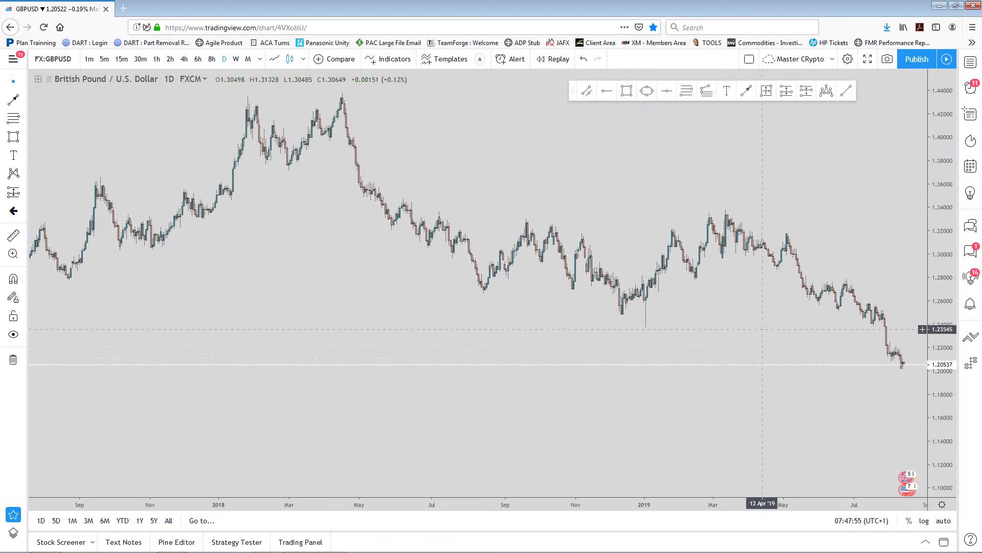
left_click_drag(763, 329, 718, 328)
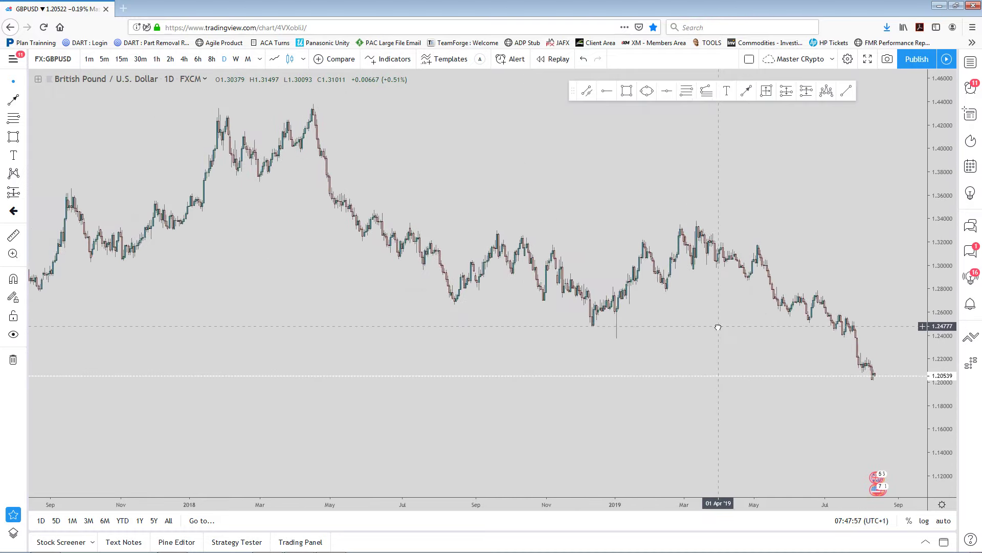
scroll(719, 327, "up", 4)
left_click_drag(949, 390, 947, 317)
scroll(596, 394, "up", 3)
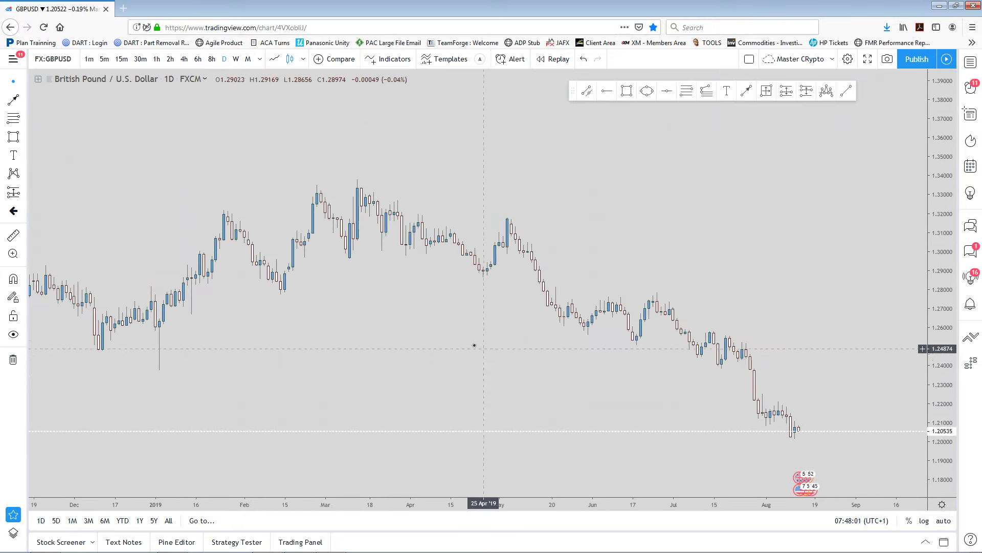
left_click_drag(475, 345, 533, 328)
scroll(473, 302, "down", 3)
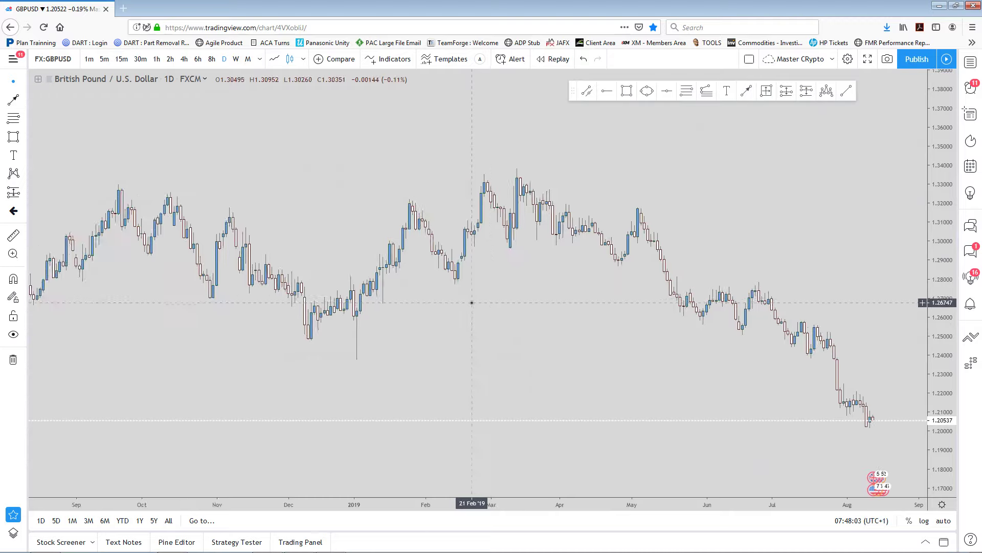
scroll(478, 310, "down", 3)
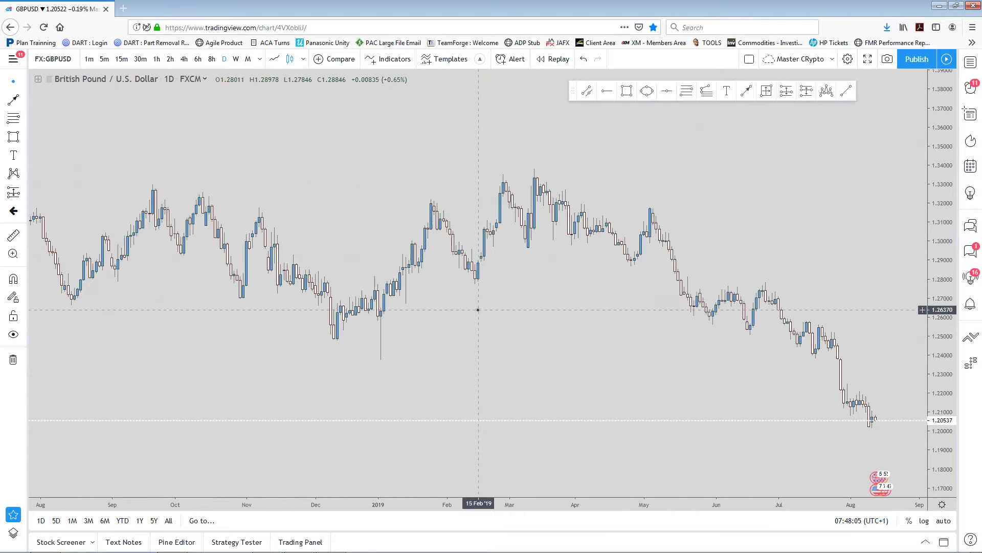
scroll(492, 326, "down", 4)
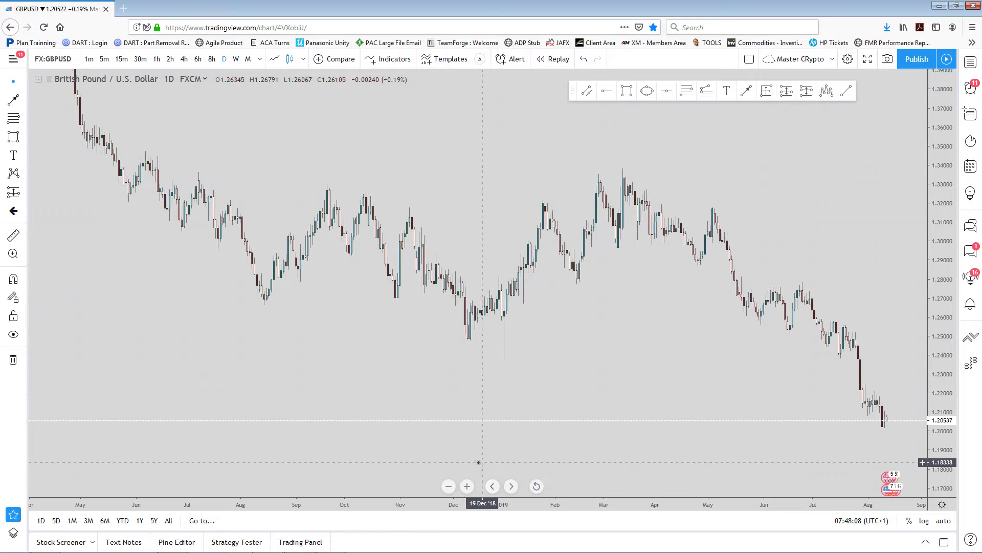
left_click(449, 487)
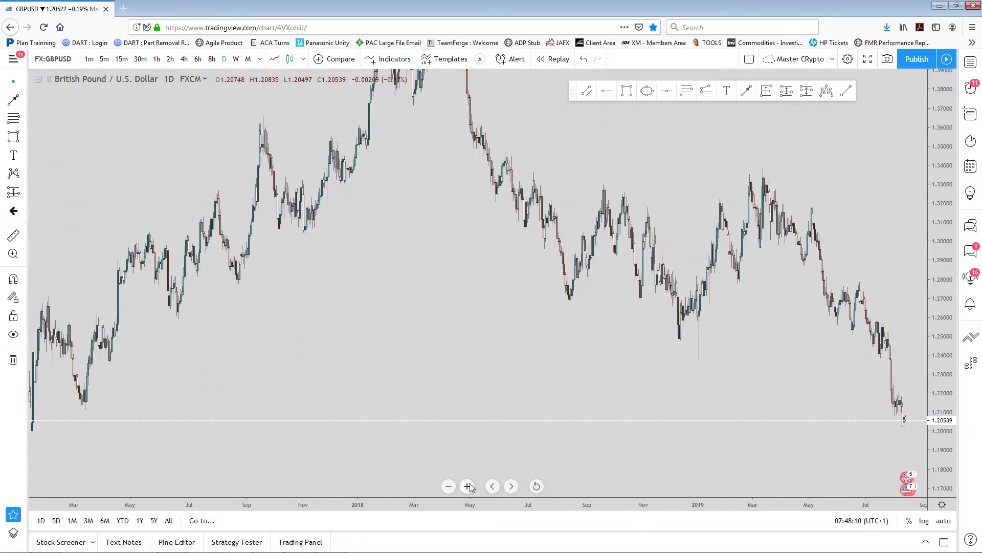
left_click(468, 486)
left_click(468, 486)
left_click(493, 487)
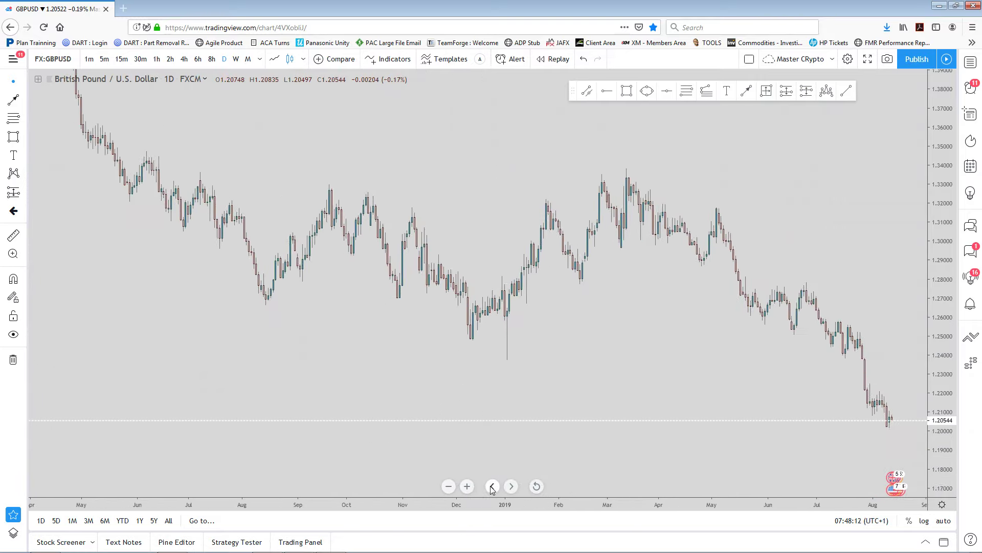
left_click(511, 486)
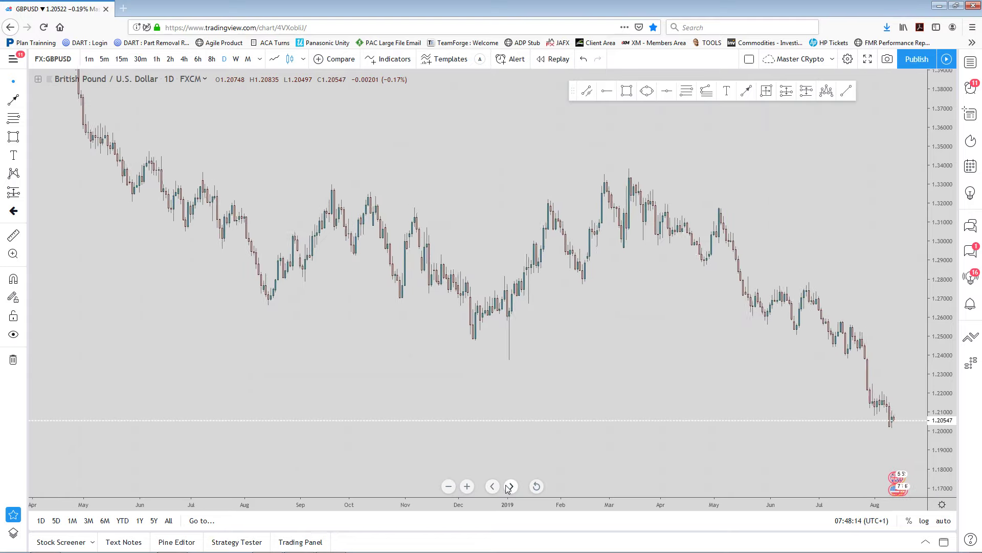
Pan and compress the price scale to bring the April 2018 peak near 1.43 into view
mouse_move(545, 360)
left_mouse_down()
mouse_move(537, 340)
mouse_move(532, 347)
left_mouse_up()
left_click_drag(947, 139, 947, 154)
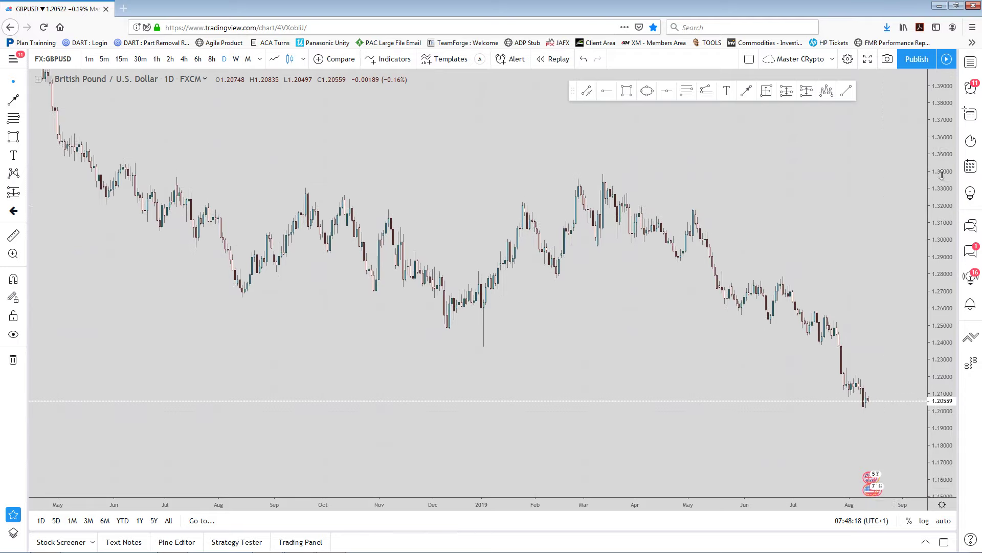
left_click_drag(685, 204, 592, 263)
left_click_drag(635, 244, 671, 228)
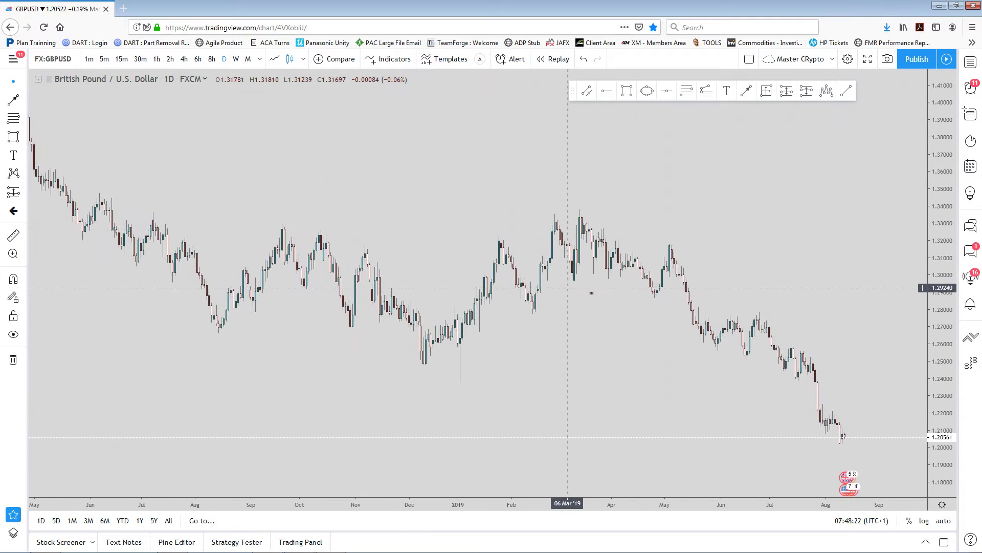
left_click_drag(613, 284, 627, 265)
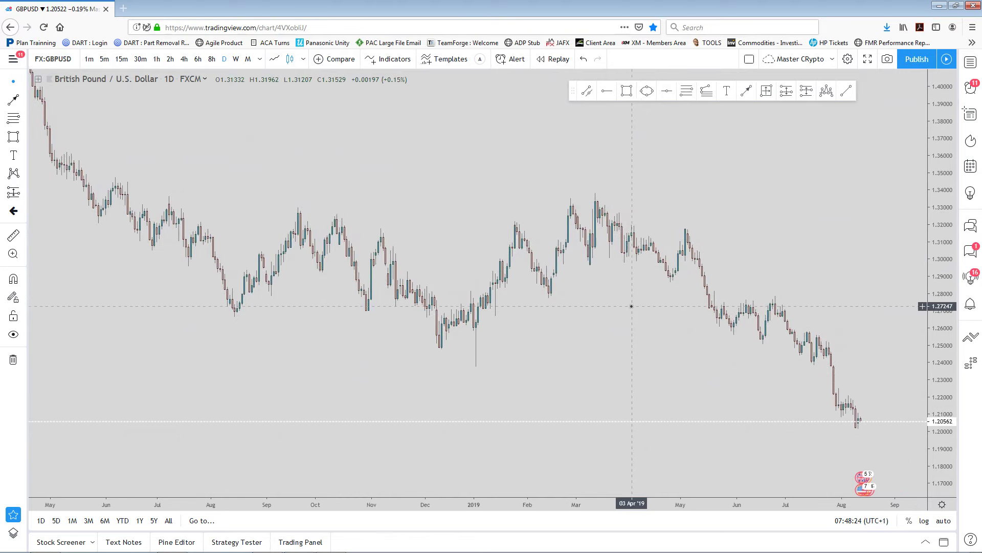
scroll(640, 326, "down", 3)
scroll(468, 153, "down", 2)
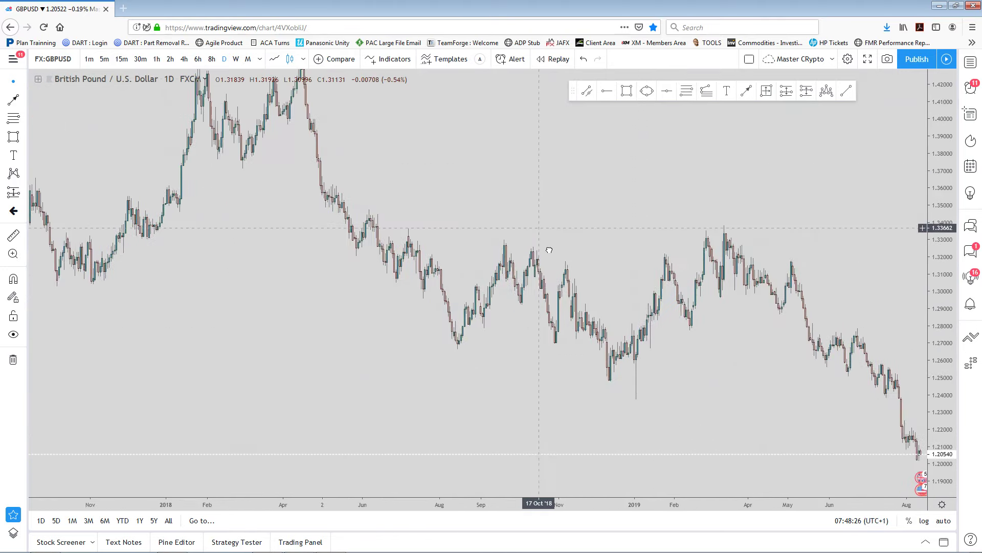
left_click_drag(932, 134, 761, 169)
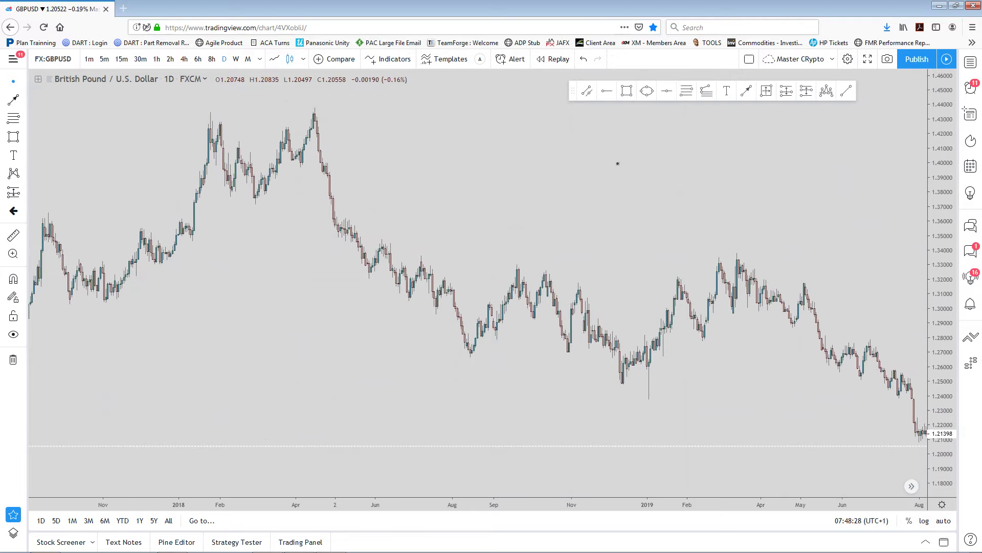
left_click_drag(465, 176, 516, 215)
scroll(471, 204, "down", 1)
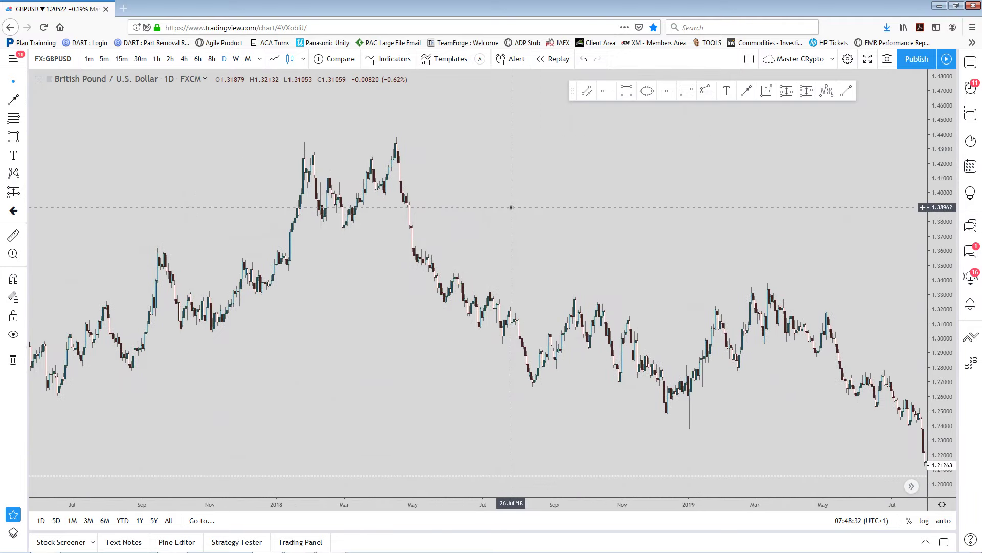
left_click_drag(507, 207, 522, 164)
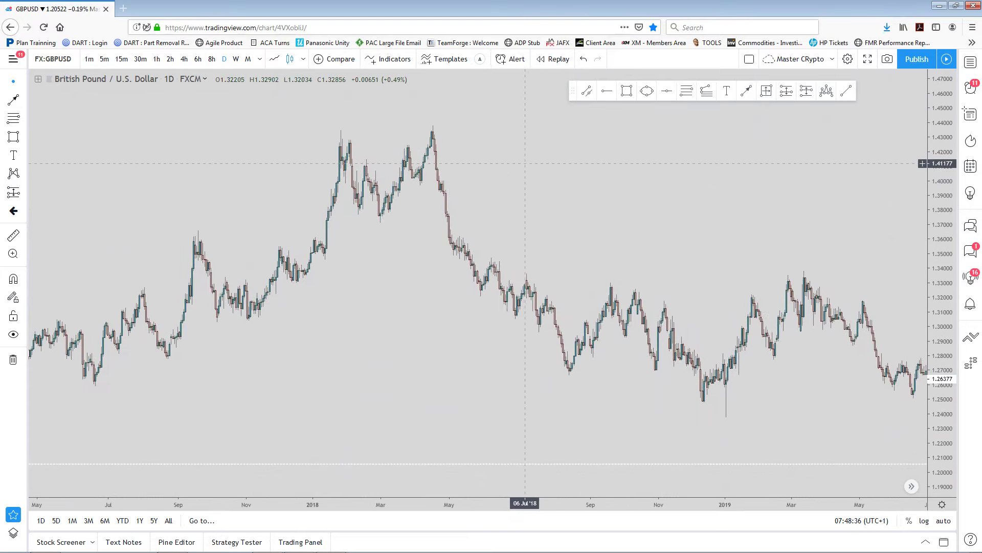
Draw a red arrow from above the April 2018 peak down-right, shortened to end near 1.41
left_click(747, 92)
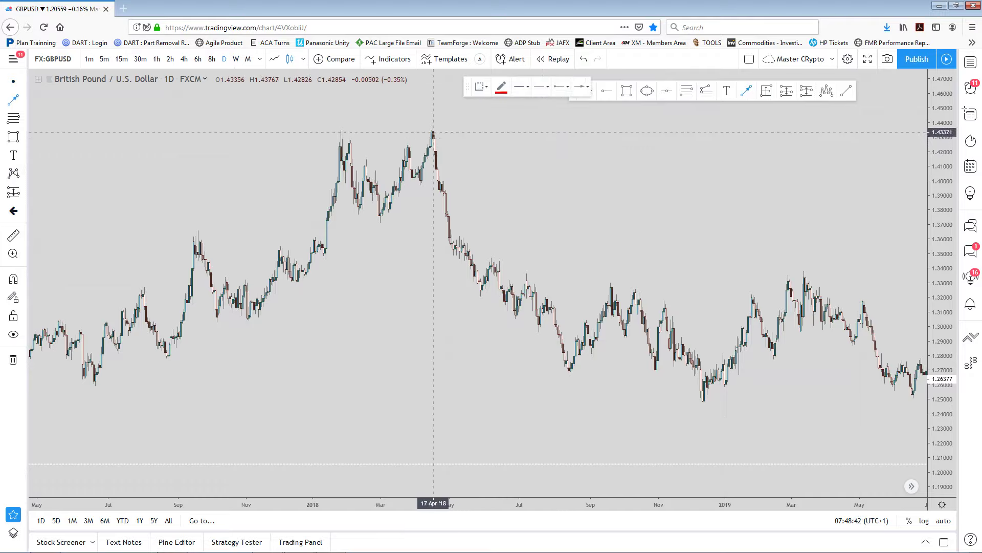
left_click(424, 134)
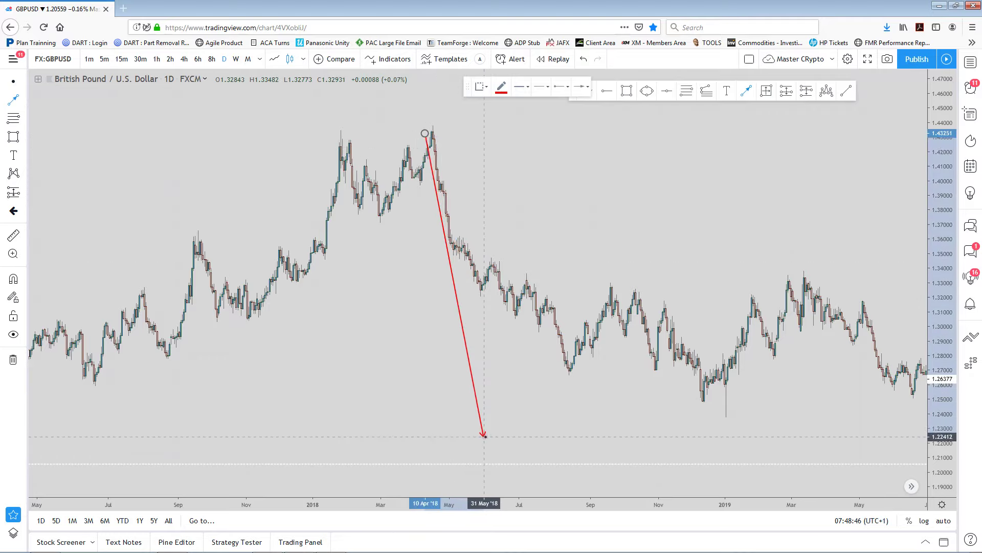
left_click(485, 436)
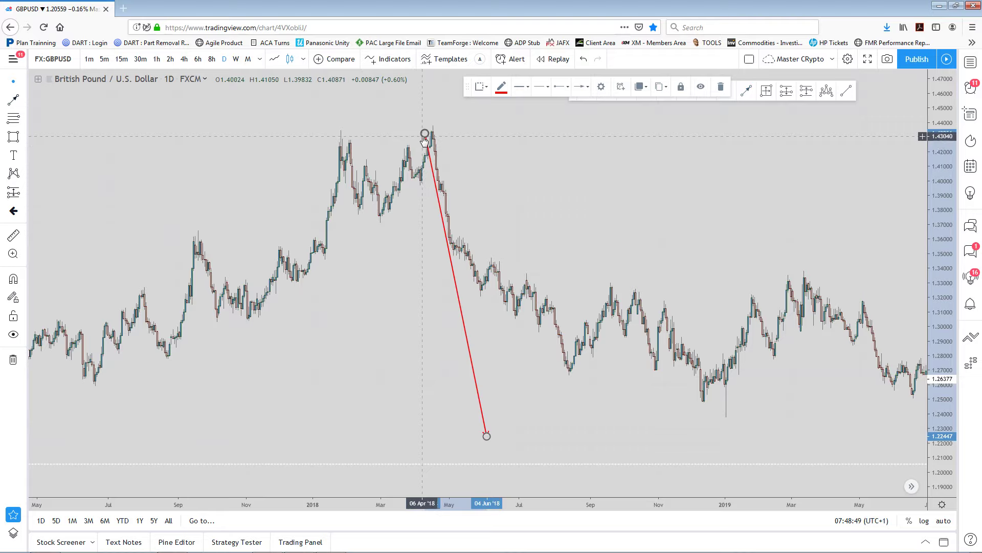
left_click_drag(425, 138, 407, 135)
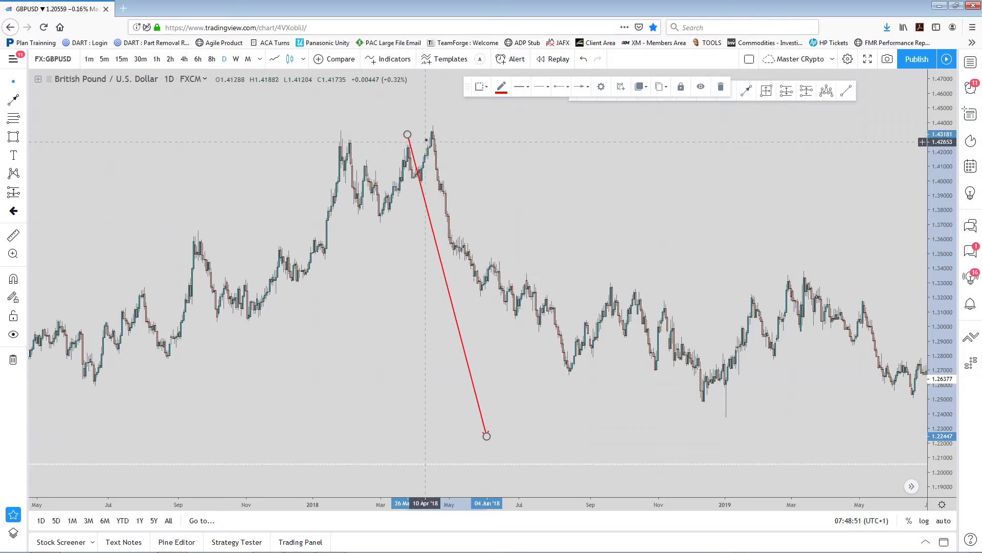
mouse_move(486, 436)
left_mouse_down()
mouse_move(439, 294)
mouse_move(433, 127)
mouse_move(449, 209)
mouse_move(480, 278)
mouse_move(443, 222)
mouse_move(435, 174)
mouse_move(947, 159)
mouse_move(944, 85)
mouse_move(942, 153)
mouse_move(934, 138)
mouse_move(406, 136)
mouse_move(460, 171)
left_mouse_up()
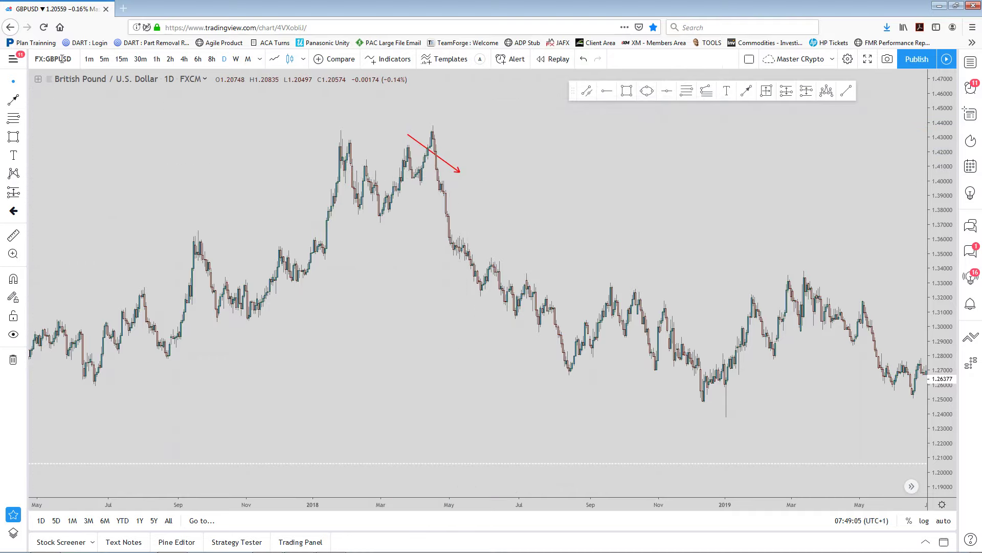
Re-enter GBPUSD as the chart symbol and pan to reveal the red title
left_click(79, 59)
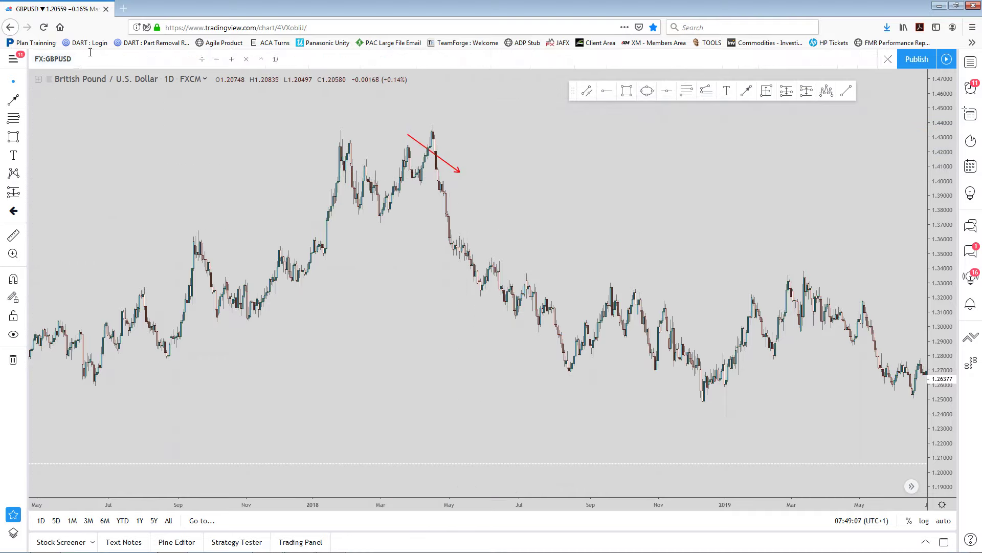
left_click(154, 169)
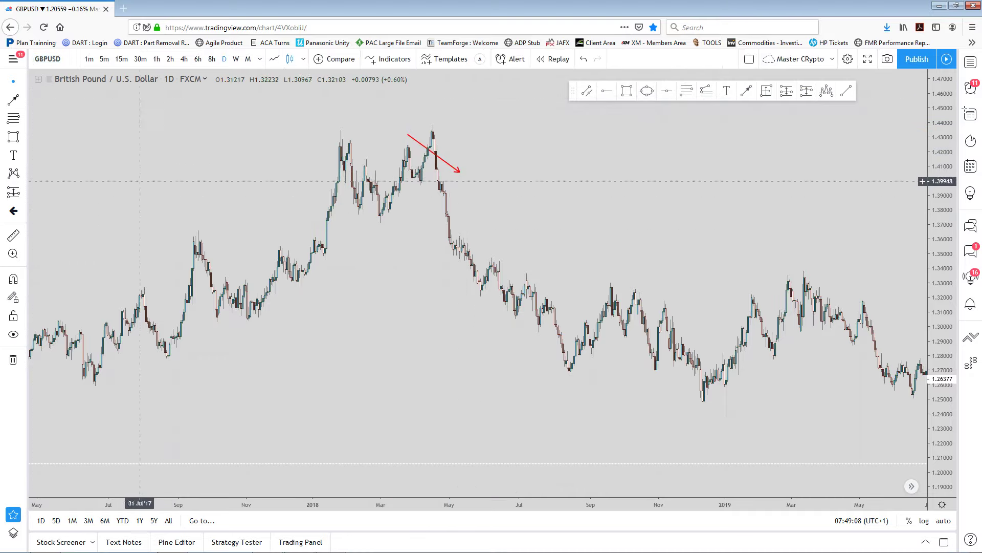
left_click(67, 60)
key("BackSpace")
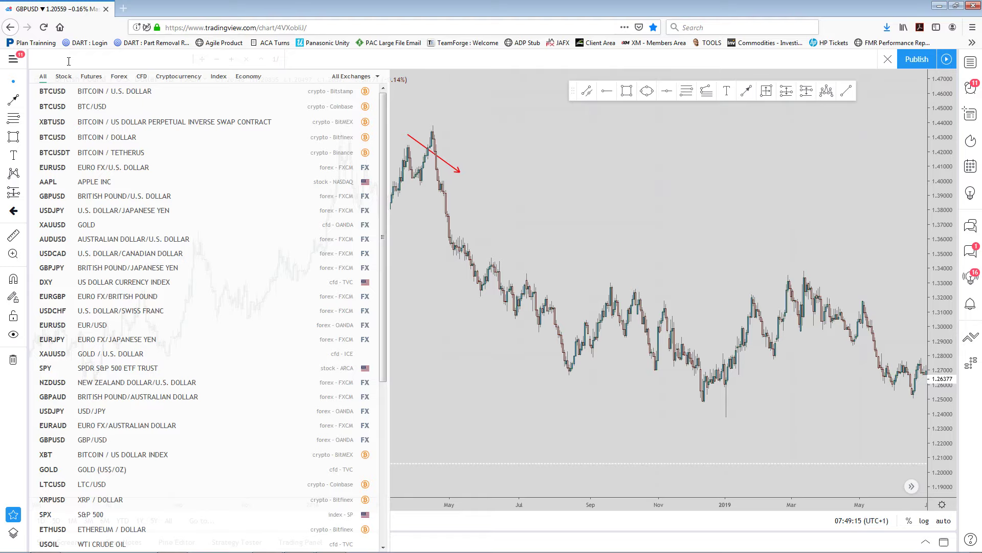
type("GBP")
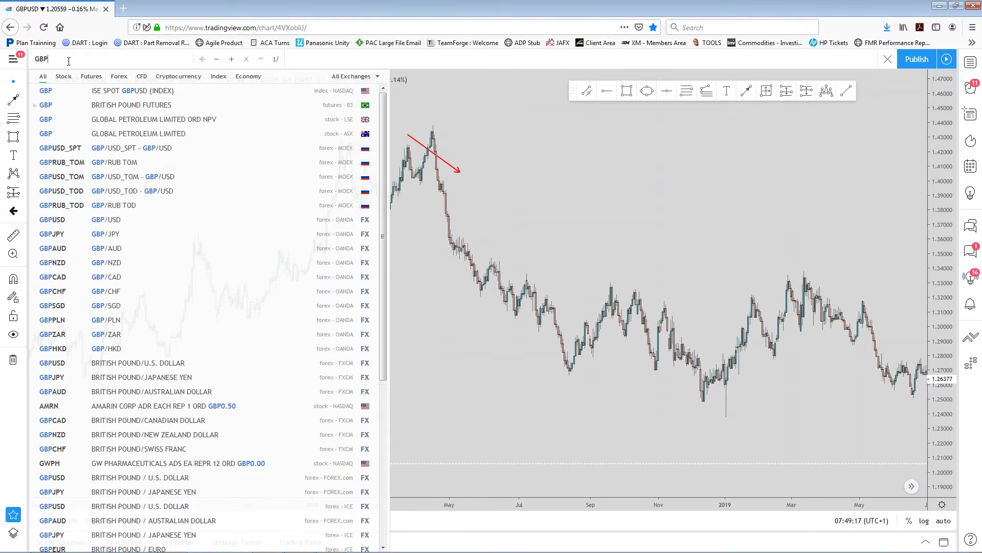
type("USD")
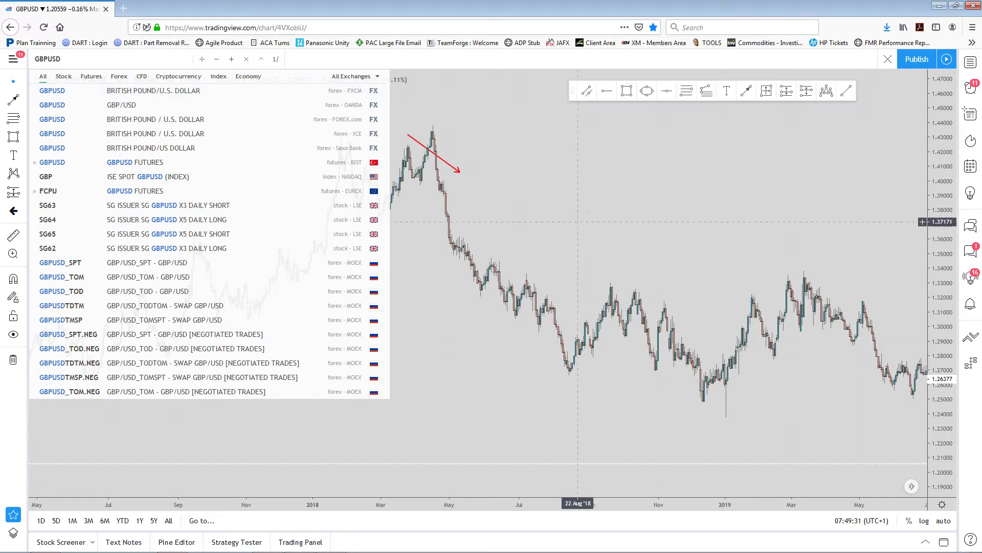
key("Return")
left_click_drag(437, 182, 555, 249)
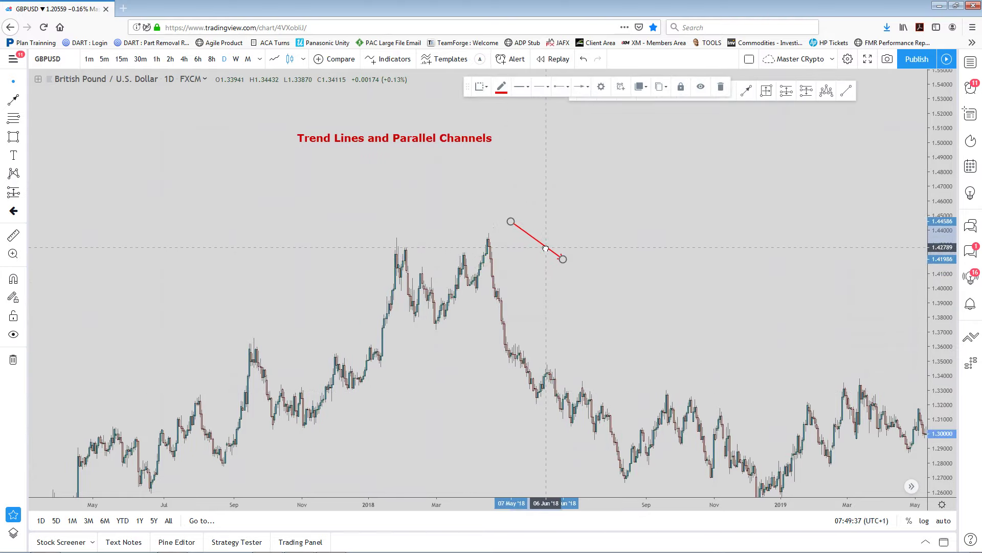
Move the 'Trend Lines and Parallel Channels' title down-right above the 2018 highs
scroll(555, 307, "up", 1)
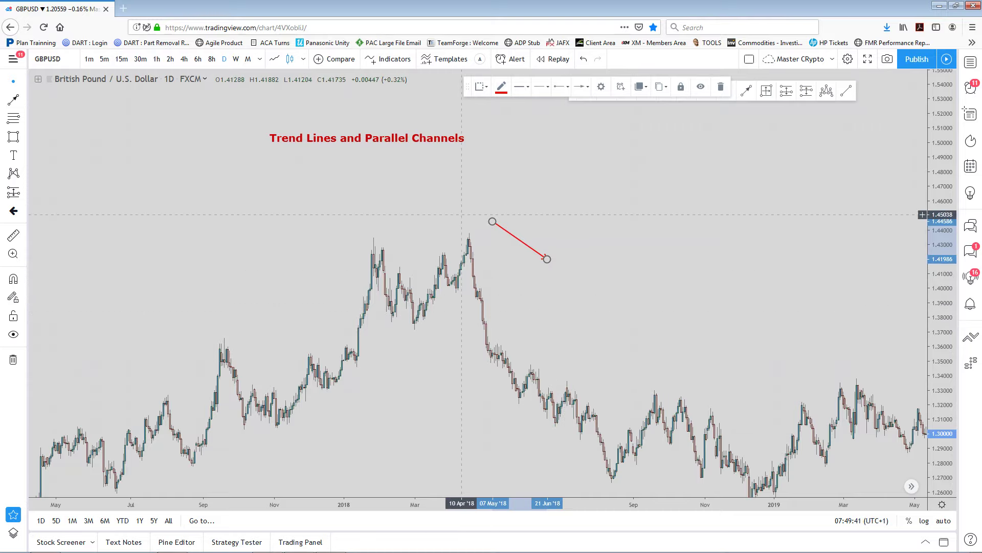
scroll(404, 215, "down", 1)
left_click_drag(418, 141, 483, 158)
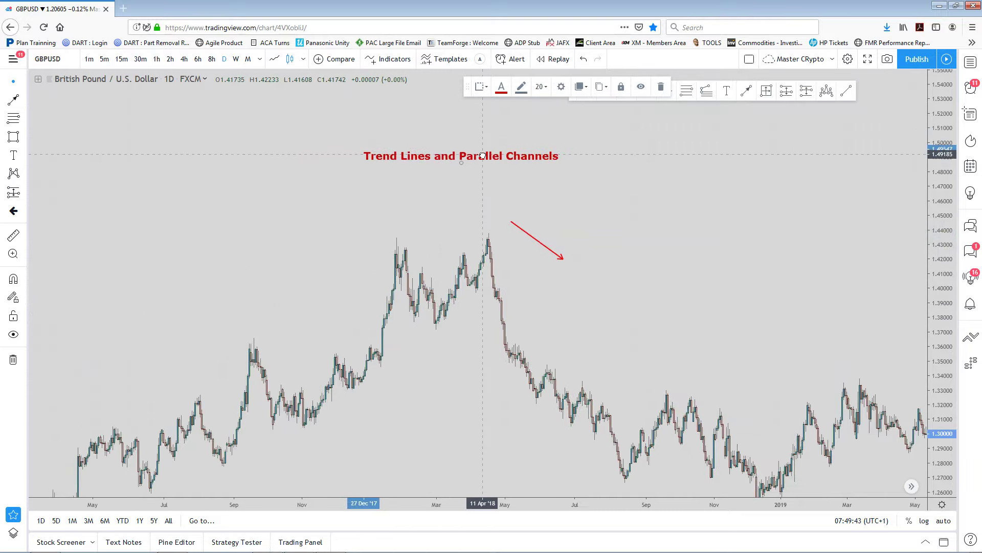
scroll(309, 173, "up", 1)
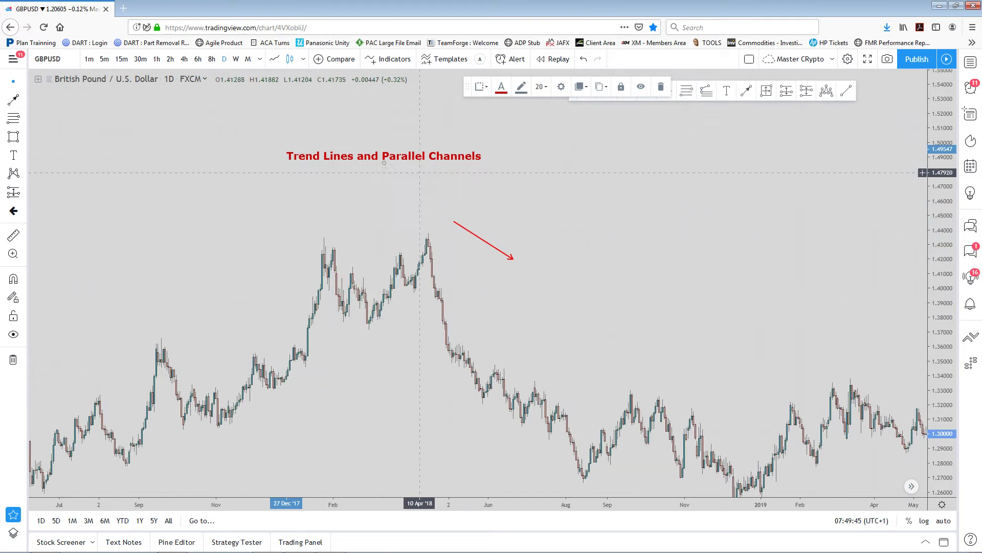
left_click(589, 307)
left_click_drag(581, 286, 574, 272)
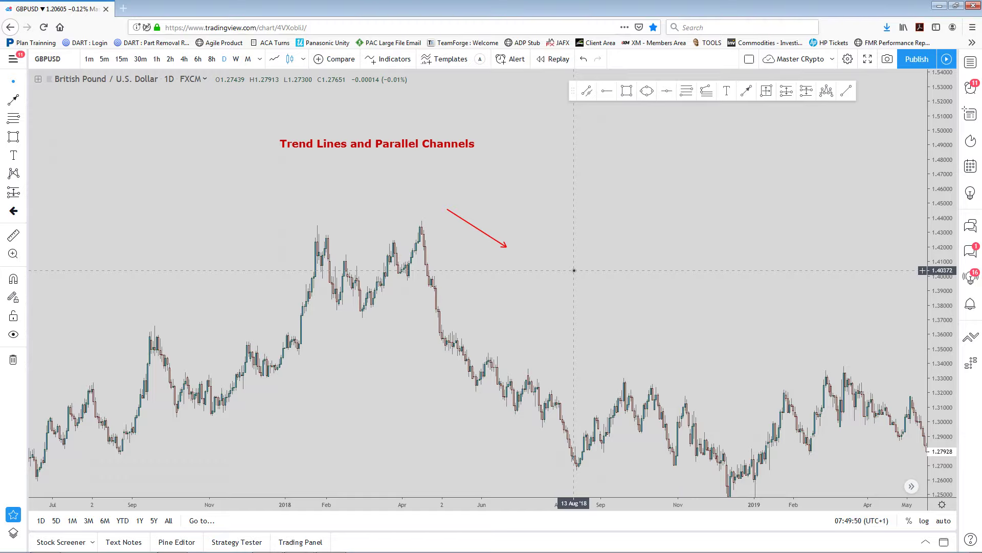
left_click_drag(545, 271, 541, 251)
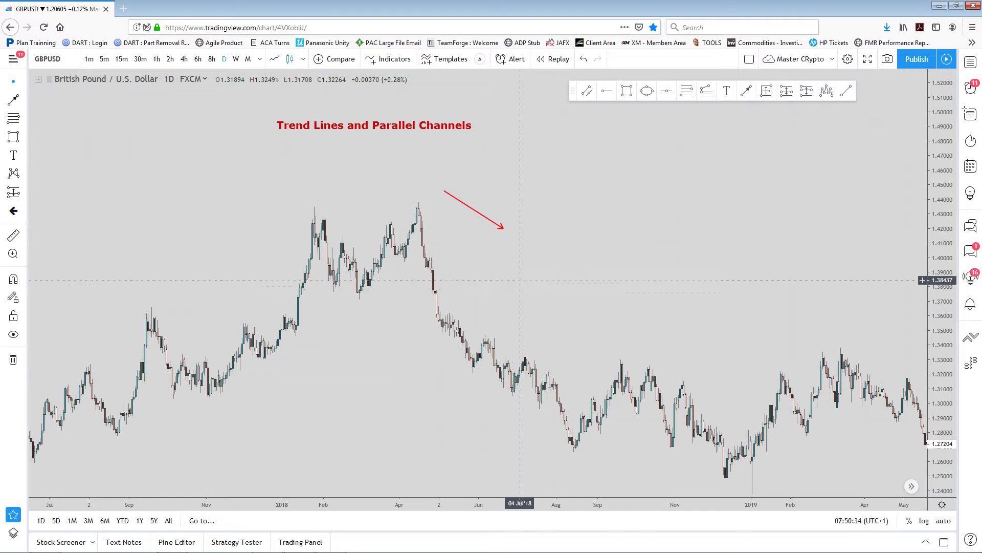
Move the red arrow toward the April 2018 peak and extend its tip right
left_click_drag(520, 262, 537, 256)
left_click(506, 207)
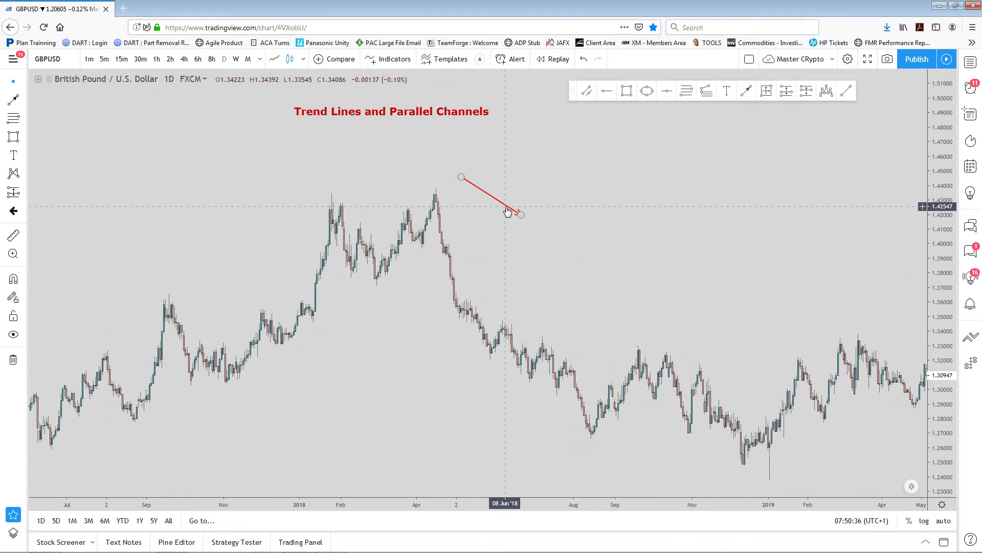
mouse_move(506, 207)
left_mouse_down()
mouse_move(507, 225)
mouse_move(495, 227)
mouse_move(528, 295)
left_mouse_up()
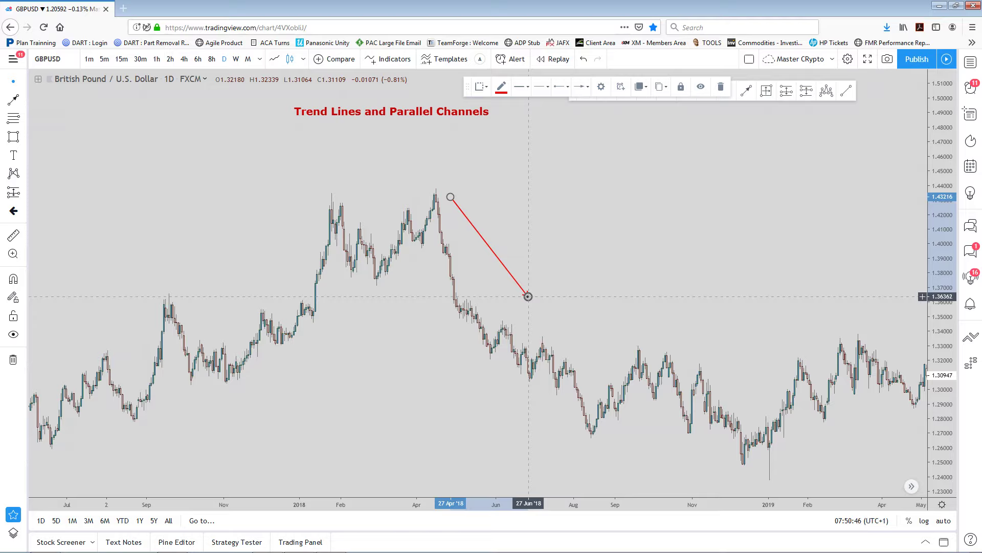
left_click_drag(528, 296, 536, 294)
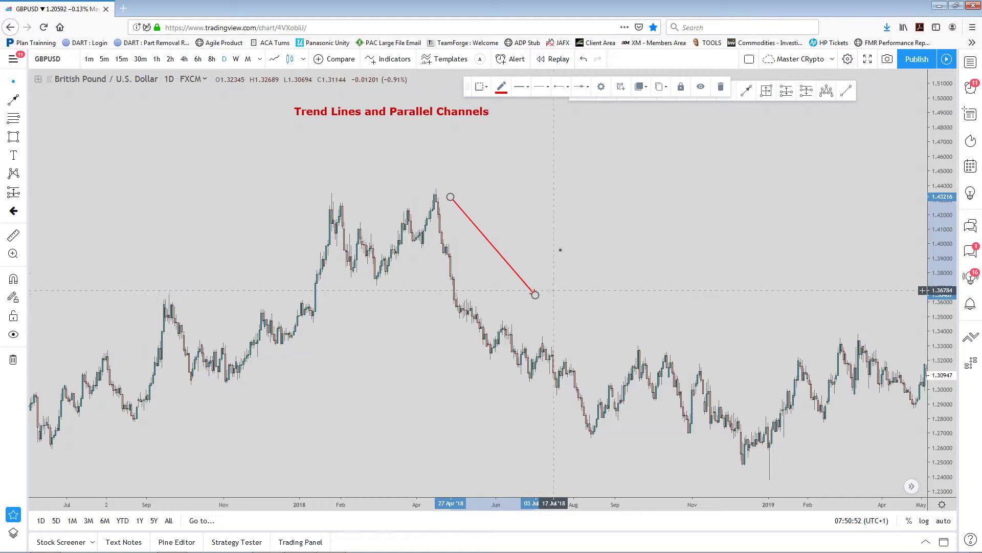
Stretch the arrow from about 1.437 at the peak down to roughly 1.257
left_click_drag(555, 217, 573, 246)
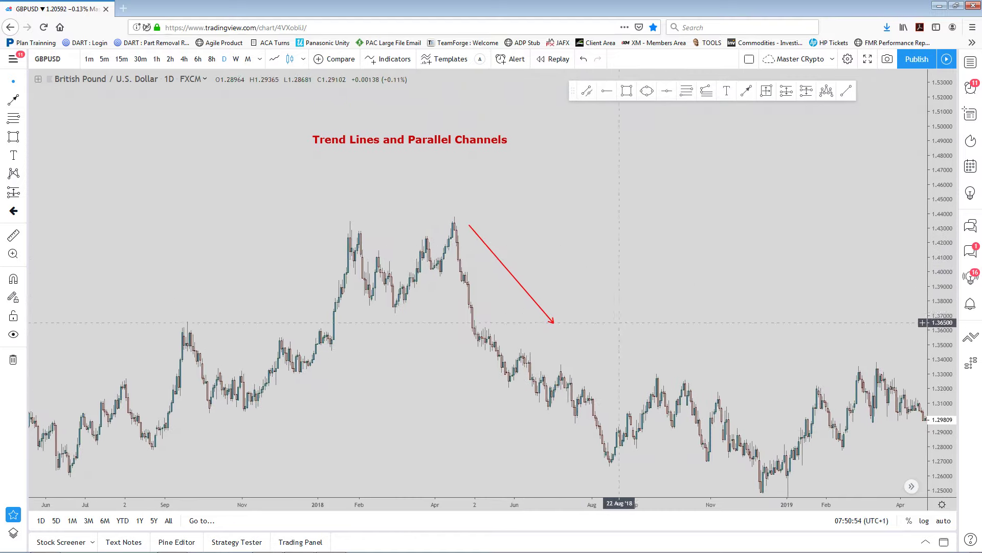
left_click_drag(625, 323, 630, 289)
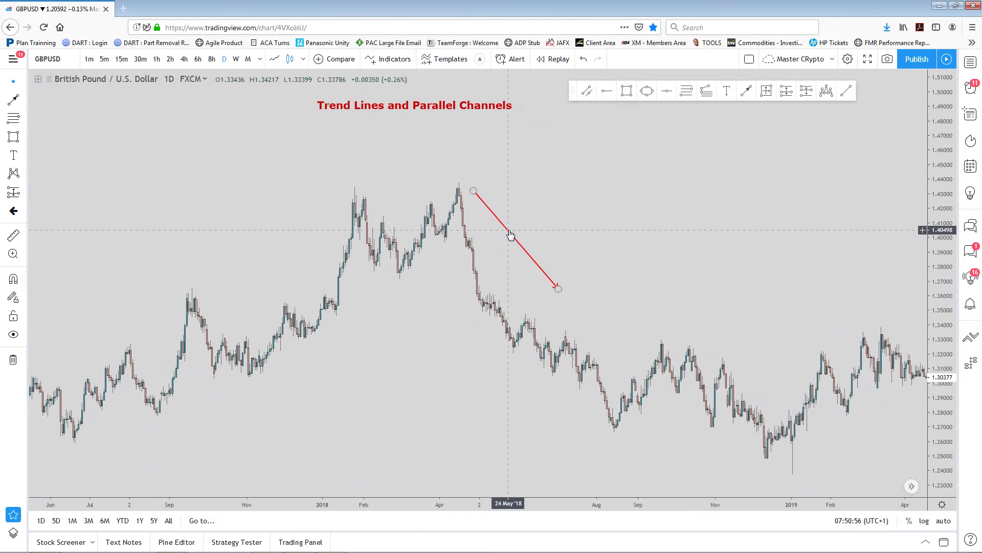
left_click_drag(510, 235, 470, 230)
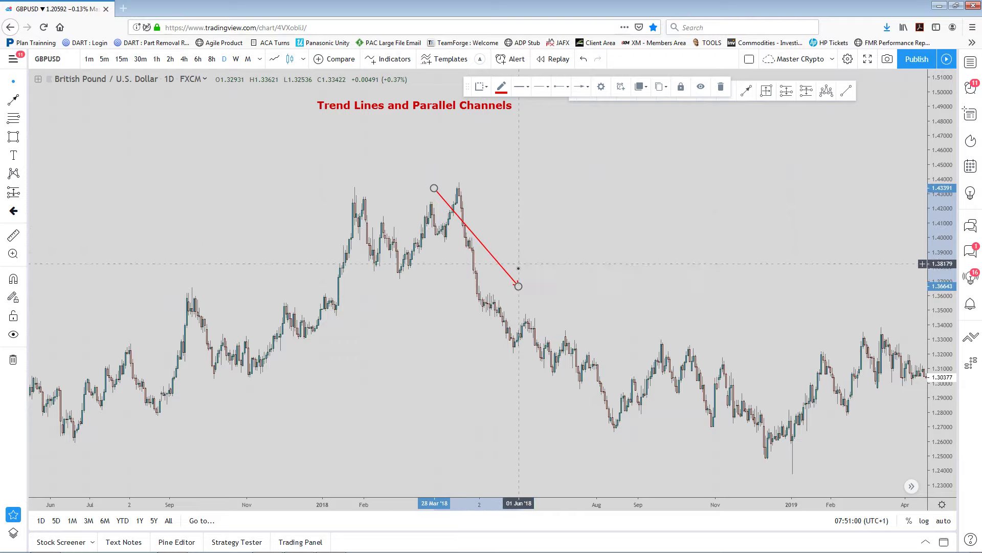
left_click_drag(518, 286, 574, 436)
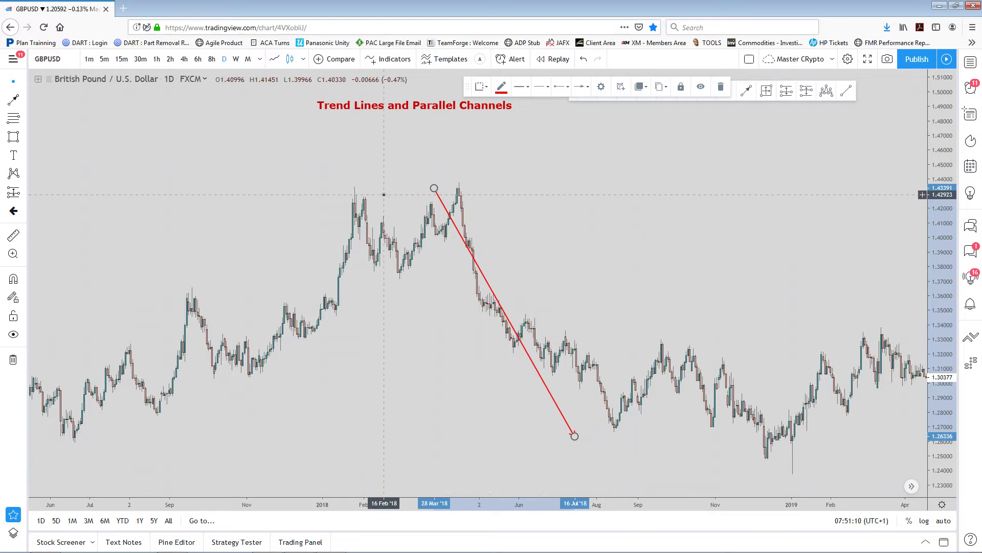
left_click_drag(434, 188, 434, 184)
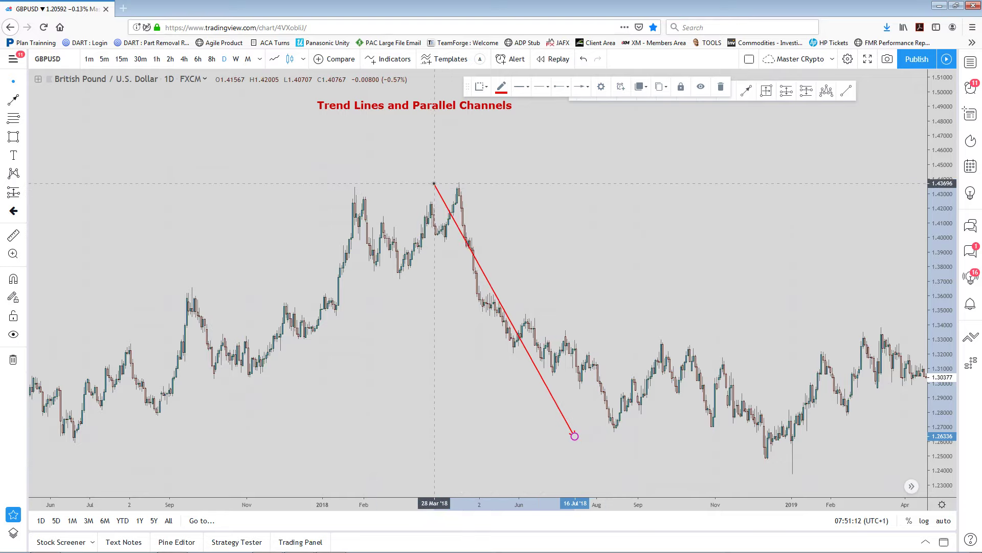
left_click_drag(575, 436, 546, 445)
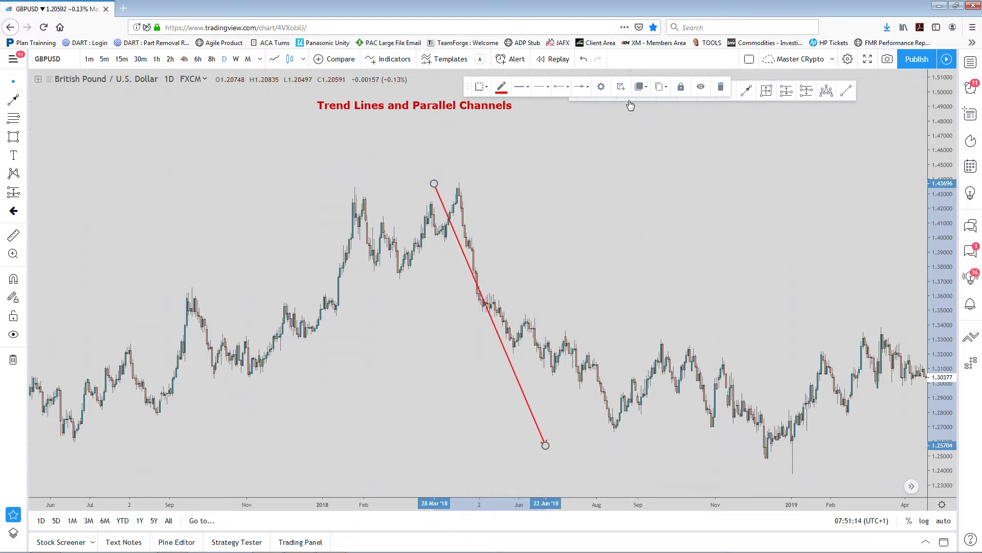
left_click(709, 151)
left_click(727, 90)
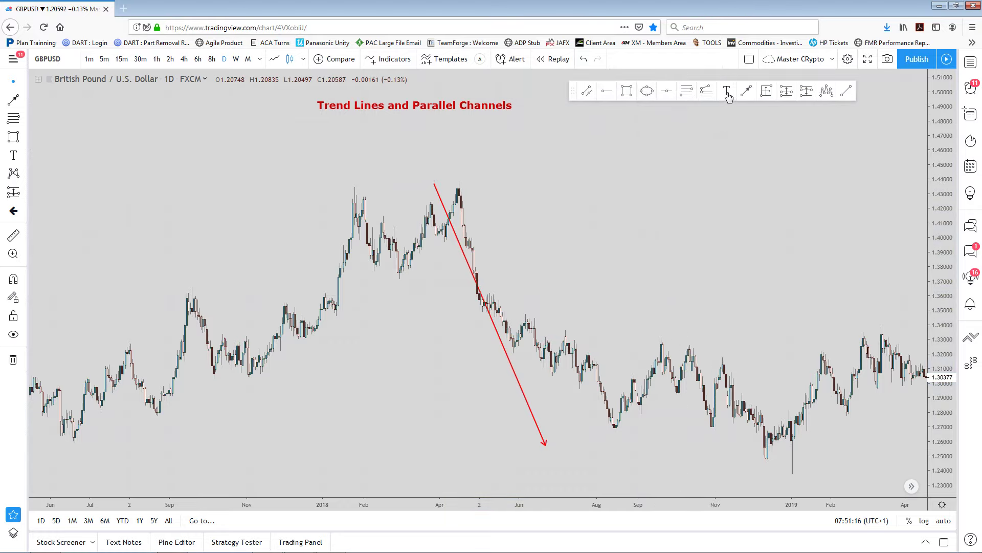
Place a bold red SELL label at the April 2018 peak near 1.43
left_click(456, 175)
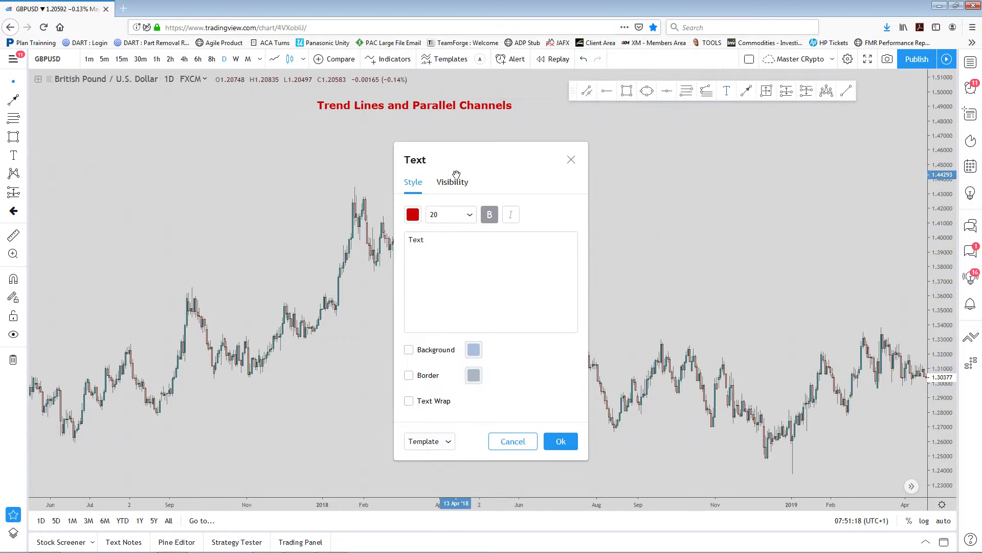
left_click(443, 240)
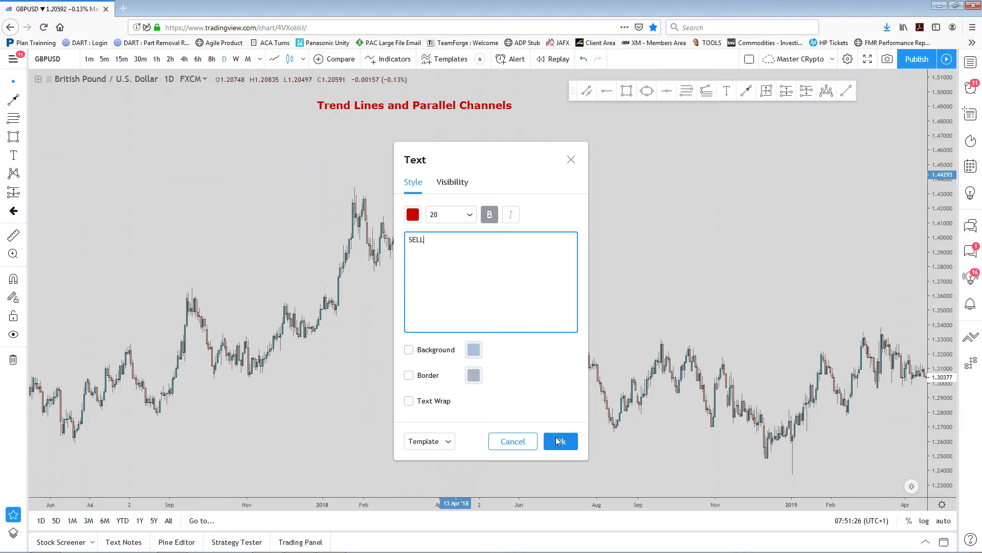
left_click(559, 441)
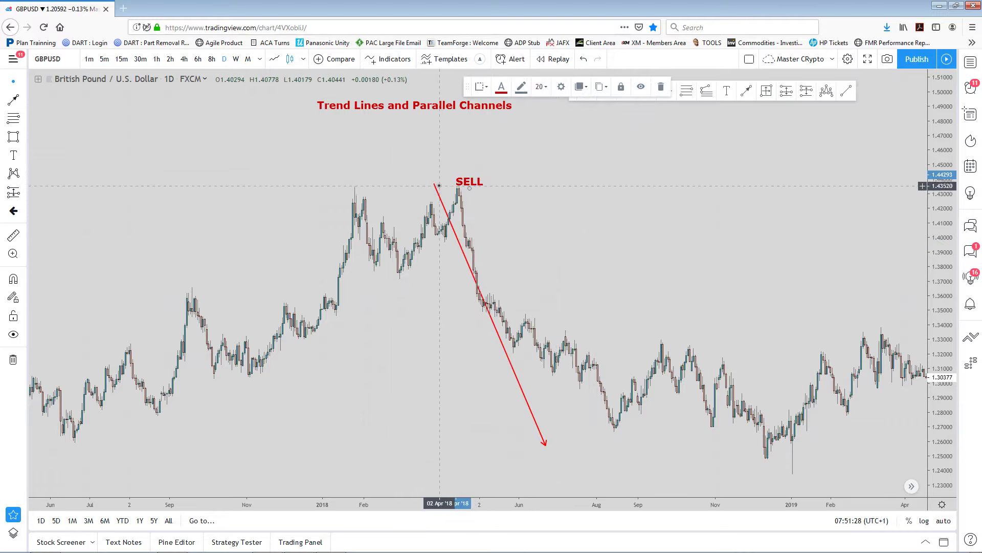
Select the red downward arrow and delete it
left_click_drag(435, 185, 436, 187)
left_click_drag(546, 445, 576, 442)
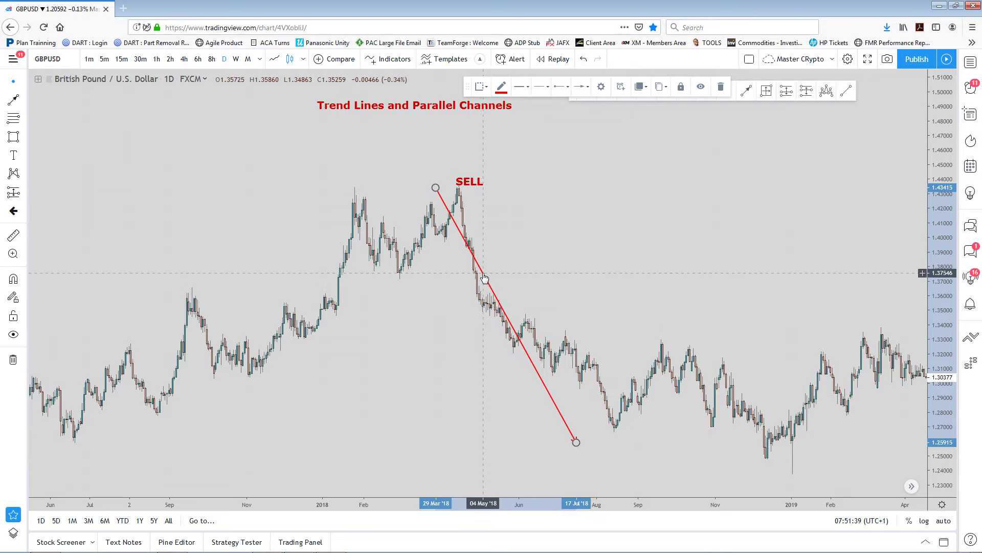
key("Delete")
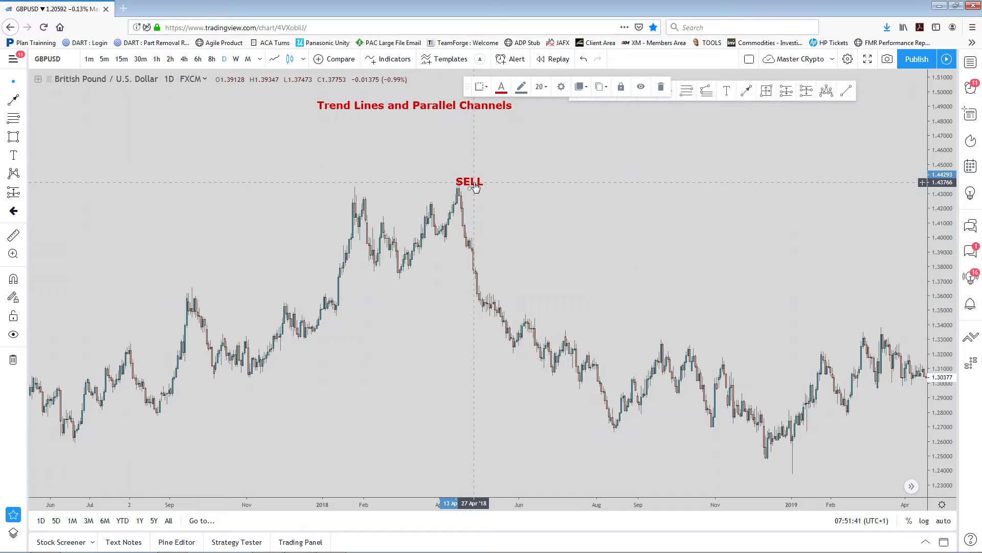
Delete the SELL label and pan to the later 2018 price action
left_click(661, 86)
left_click_drag(665, 412, 506, 312)
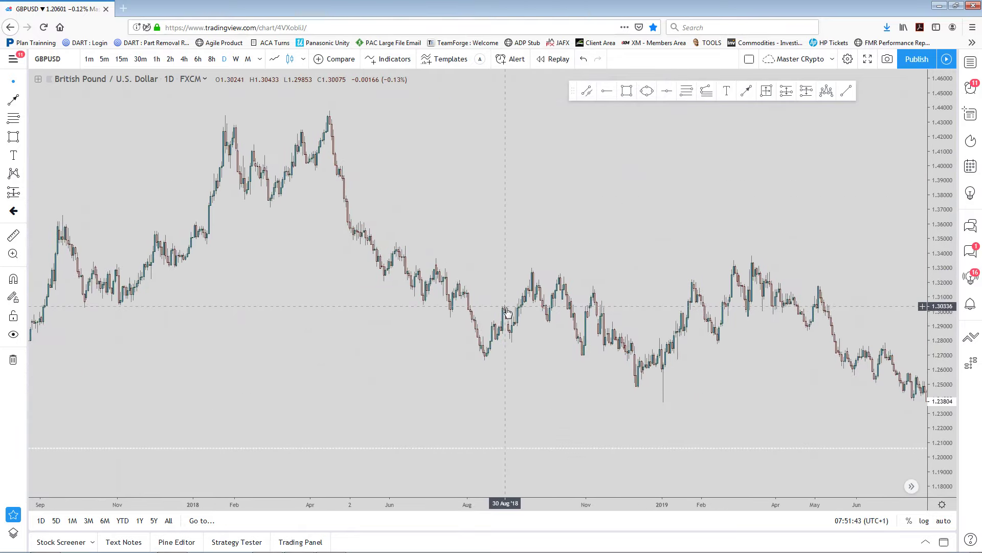
scroll(506, 312, "up", 3)
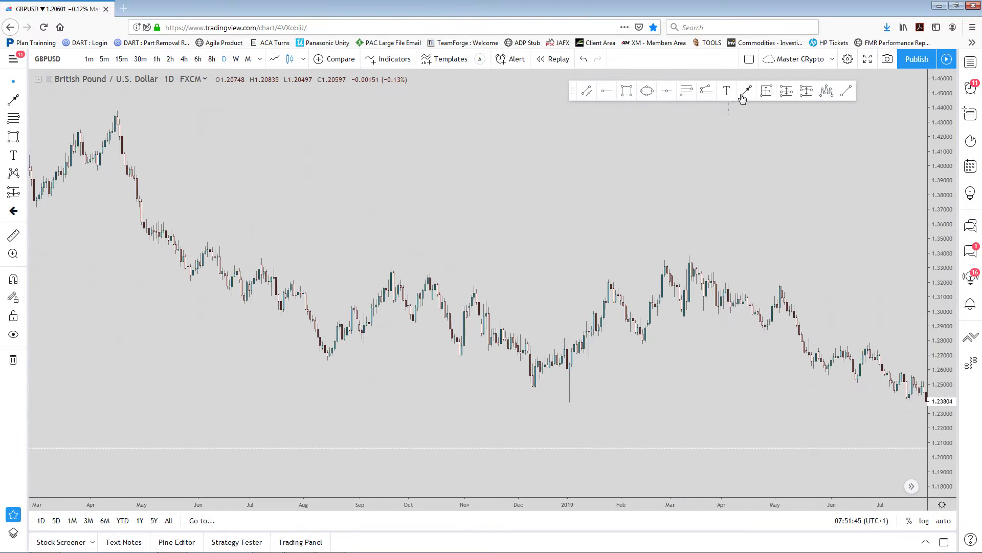
Draw a red arrow up from the August 2018 low near 1.27 to the September high
left_click(743, 98)
left_click(354, 355)
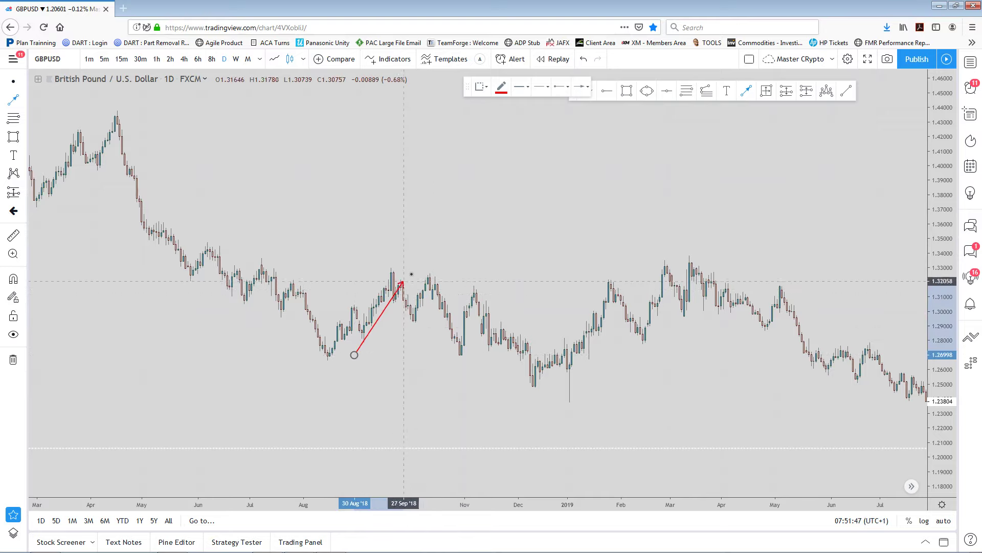
left_click(413, 271)
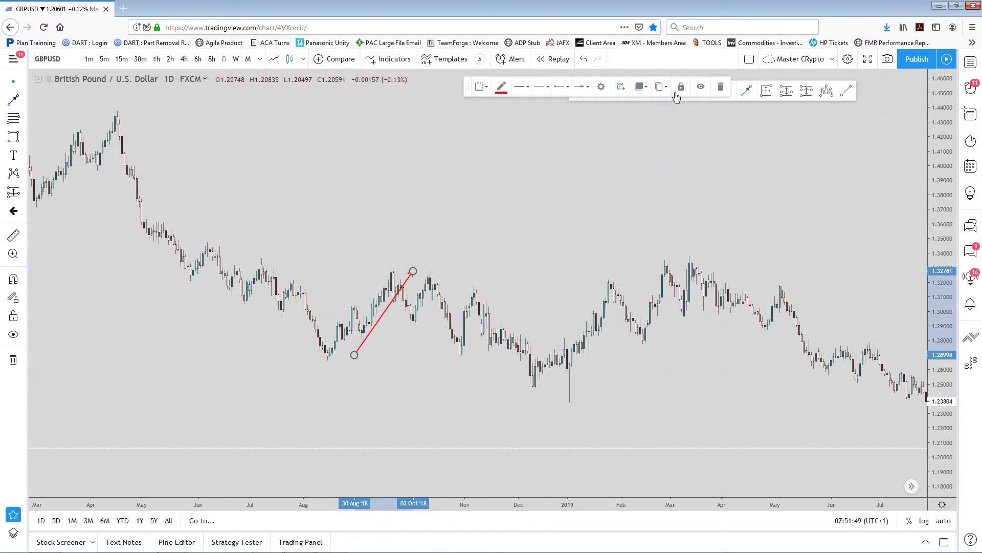
left_click(676, 167)
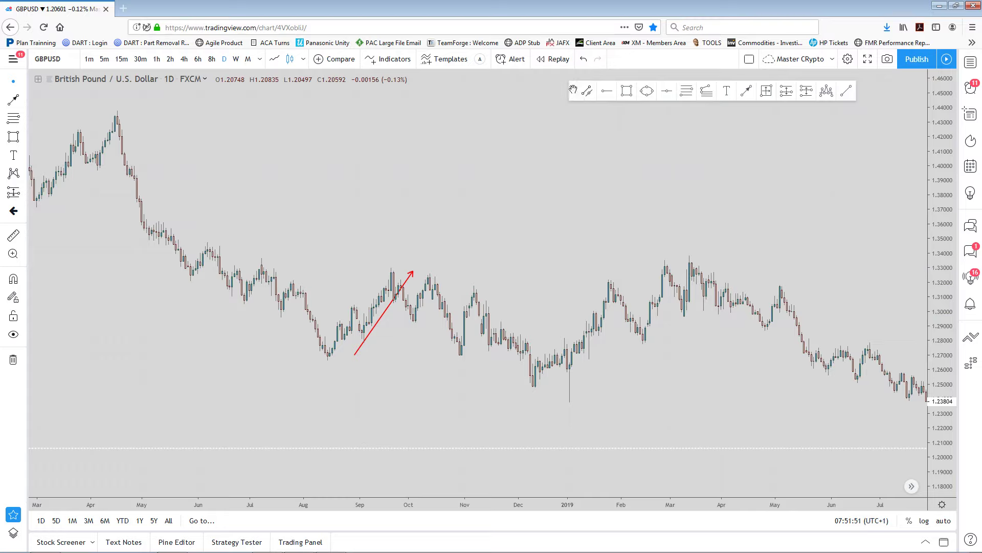
left_click_drag(573, 91, 559, 68)
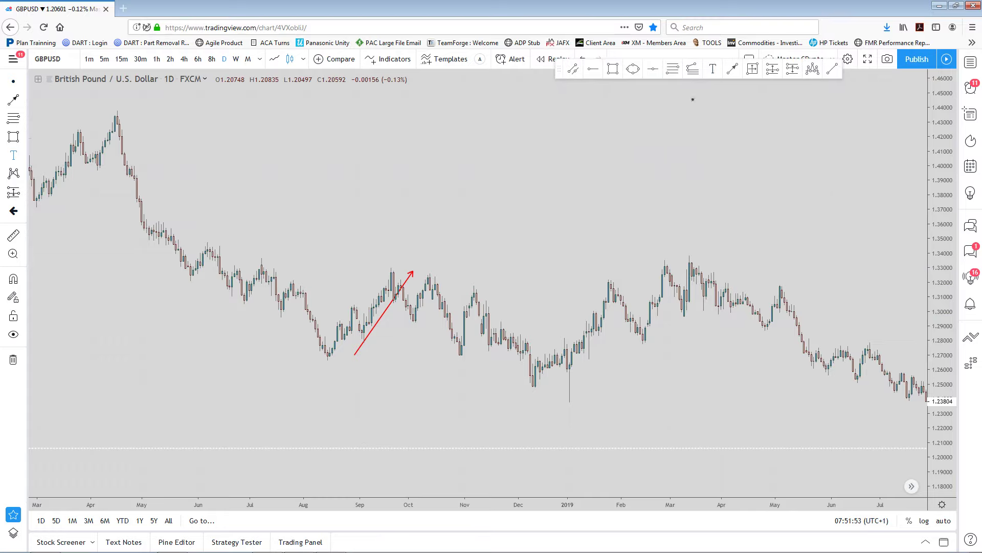
Add a bold red BUY label below the August 2018 low, then delete the upward arrow
left_click(336, 374)
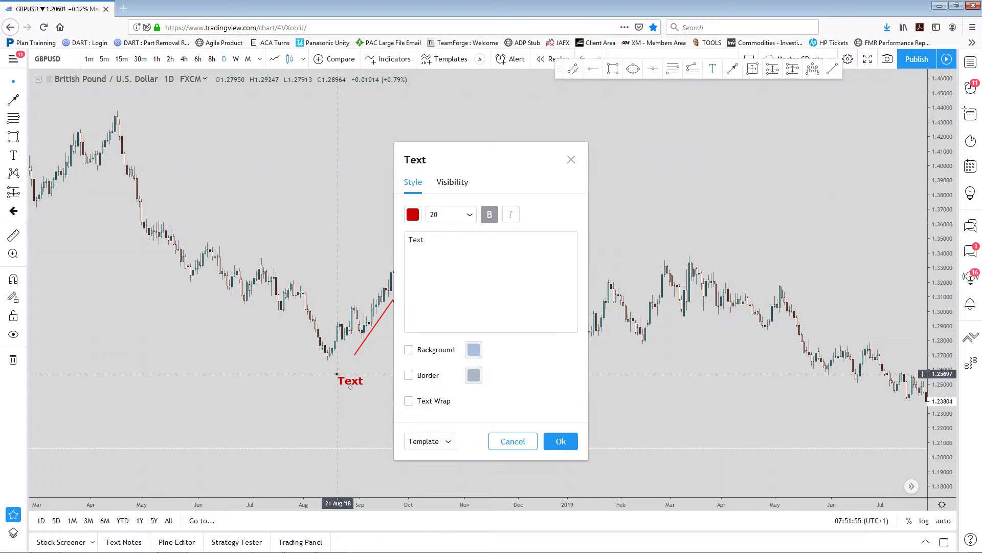
left_click(407, 240)
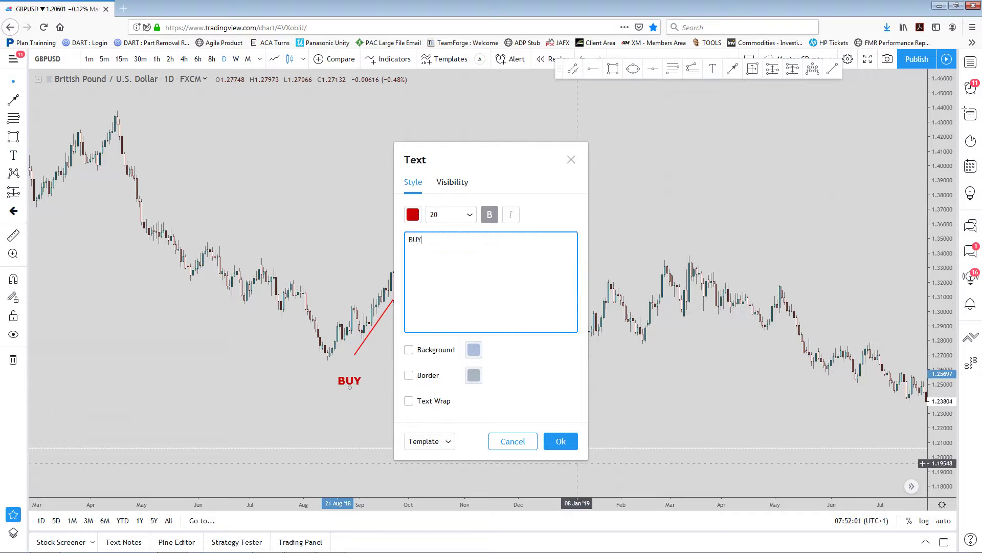
left_click(565, 443)
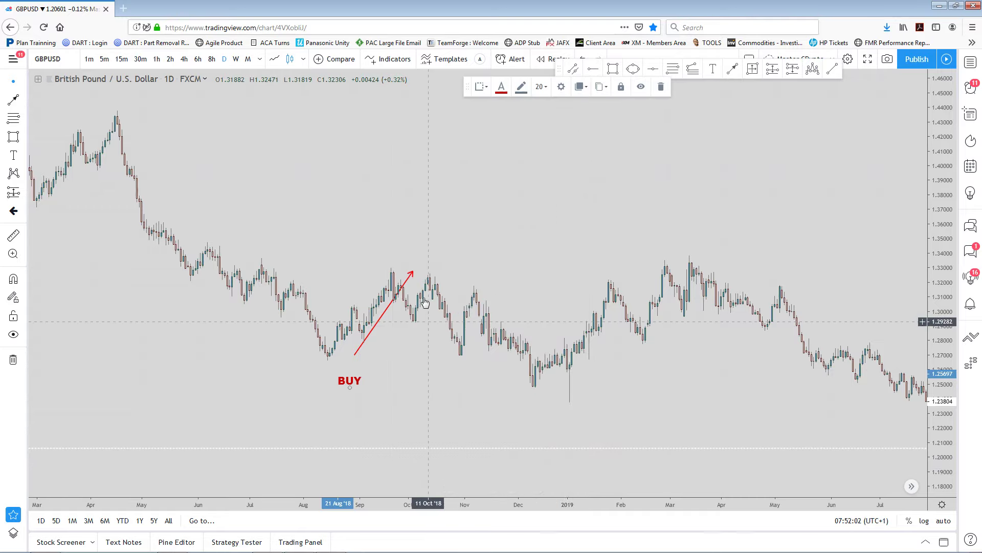
left_click(411, 275)
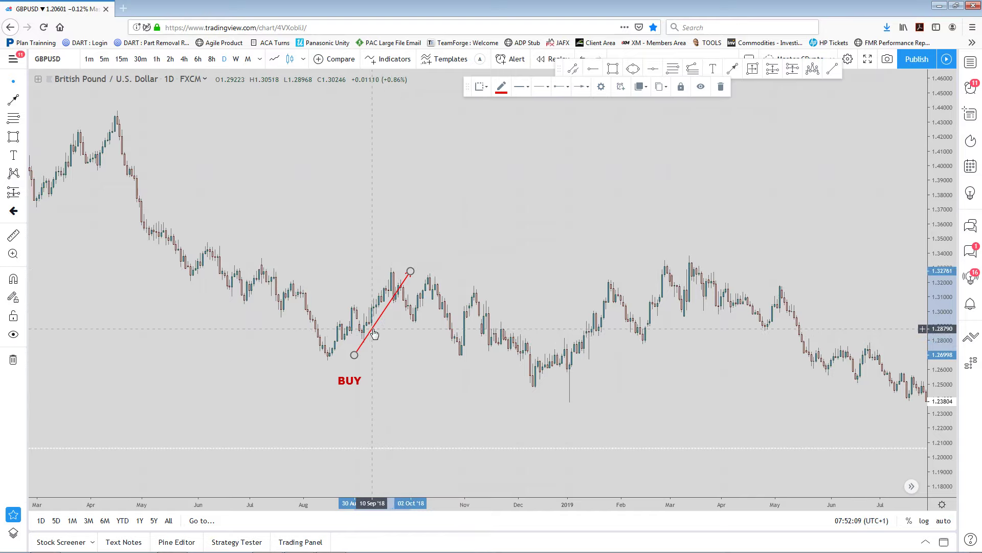
key("Delete")
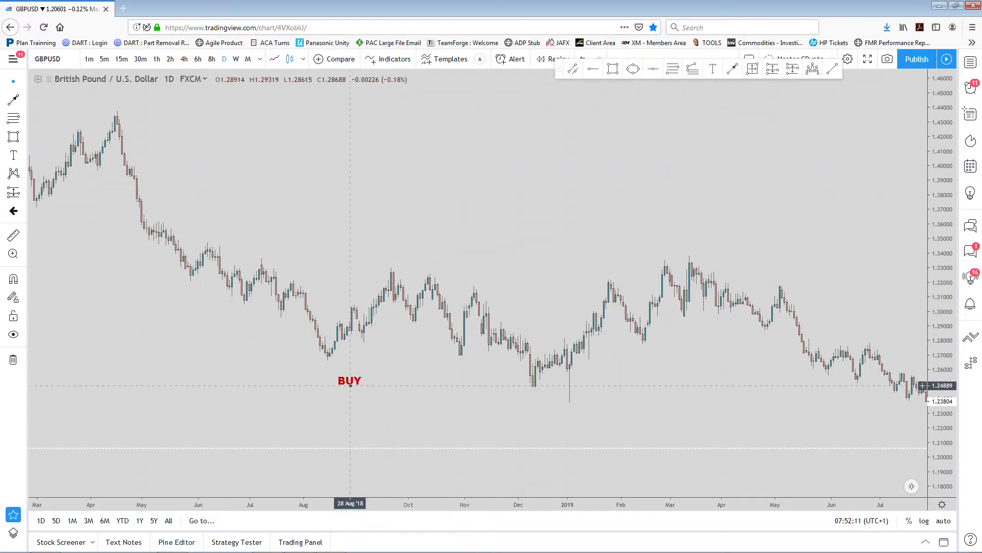
Pan the chart back so the mid-2017 price history comes into view
left_click_drag(386, 387, 619, 454)
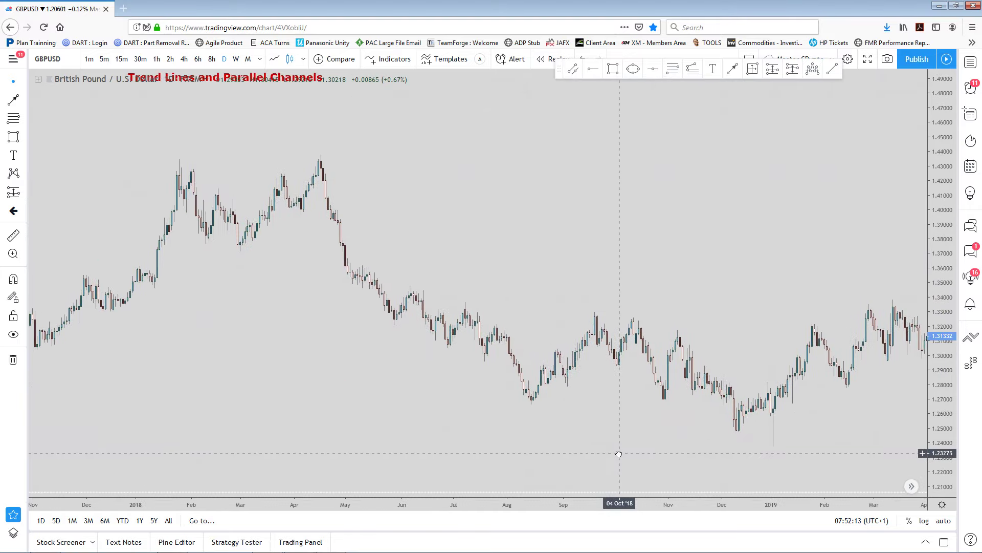
left_click_drag(578, 259, 625, 317)
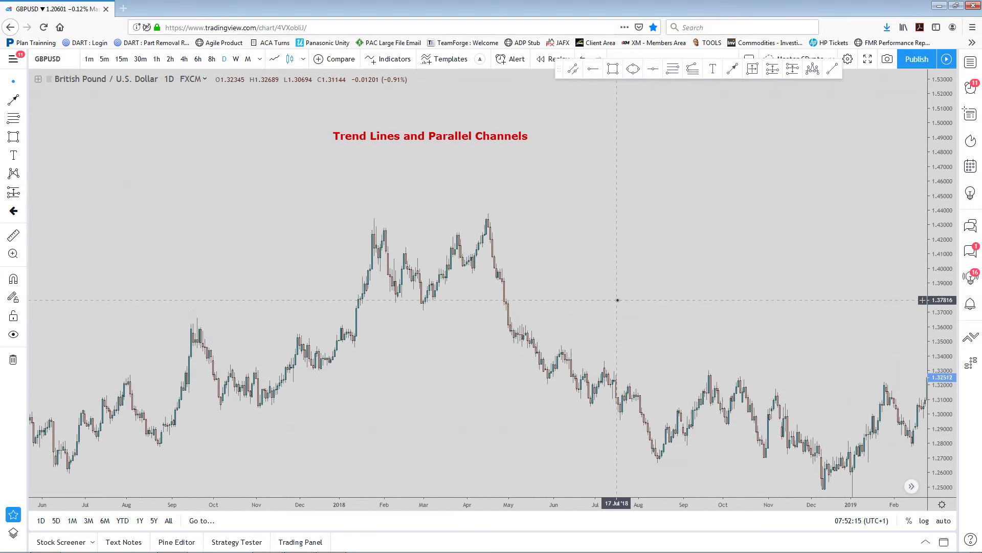
scroll(589, 291, "up", 2)
left_click_drag(568, 285, 652, 281)
left_click_drag(435, 138, 520, 182)
scroll(581, 256, "up", 1)
left_click_drag(616, 246, 619, 230)
Move the red 'Trend Lines and Parallel Channels' title up and left, above the 2018 highs
left_click_drag(446, 159, 386, 113)
left_click_drag(551, 219, 490, 272)
scroll(544, 232, "down", 2)
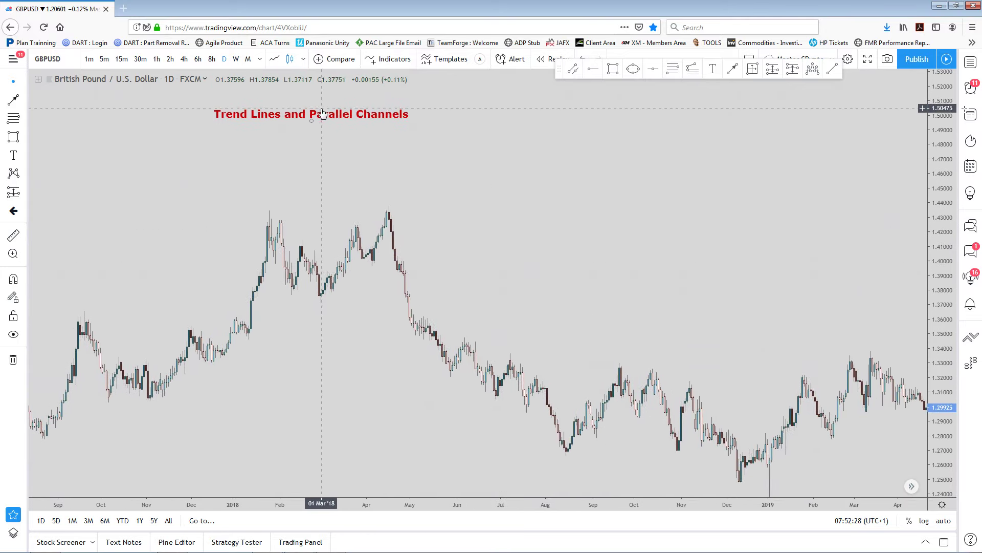
left_click_drag(324, 121, 271, 128)
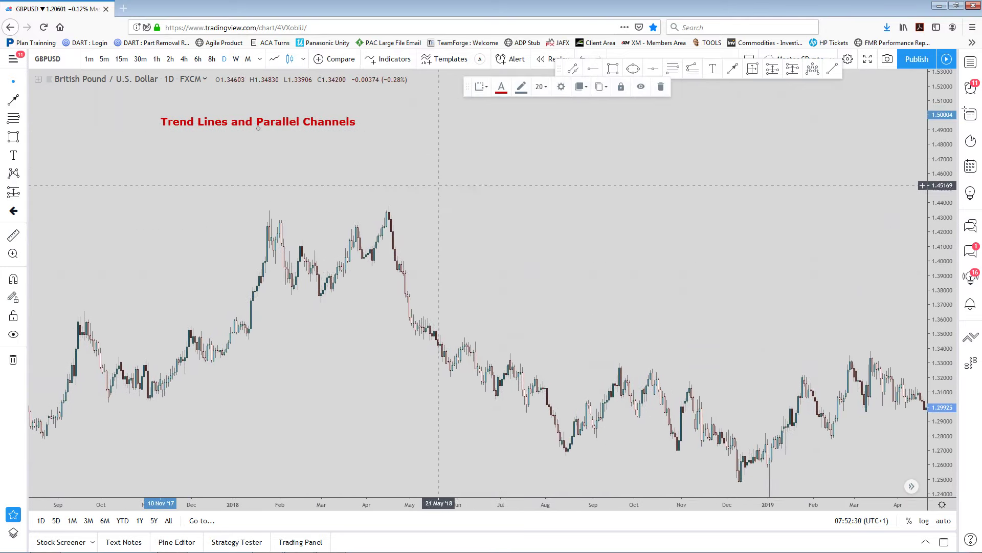
scroll(443, 169, "down", 1)
left_click_drag(491, 229, 500, 228)
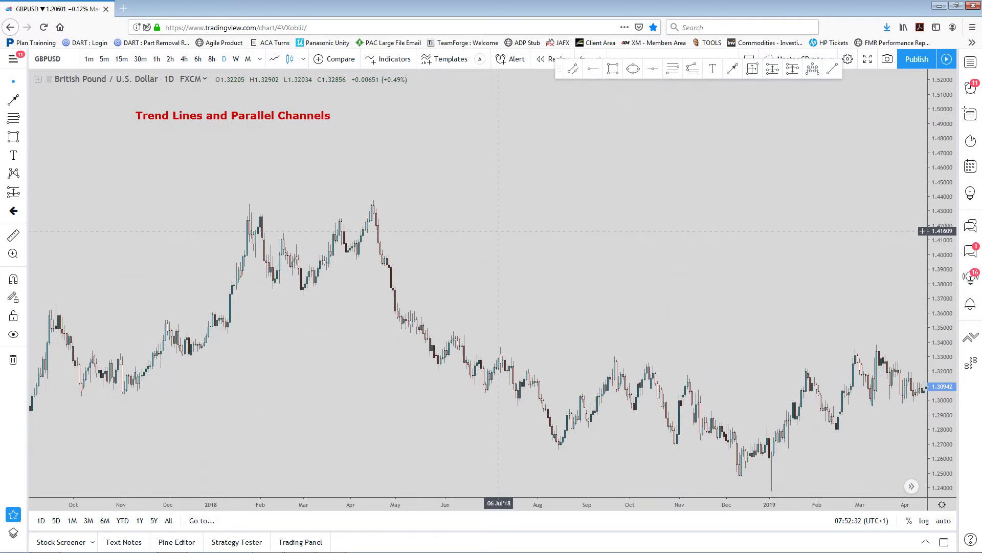
left_click_drag(629, 276, 599, 273)
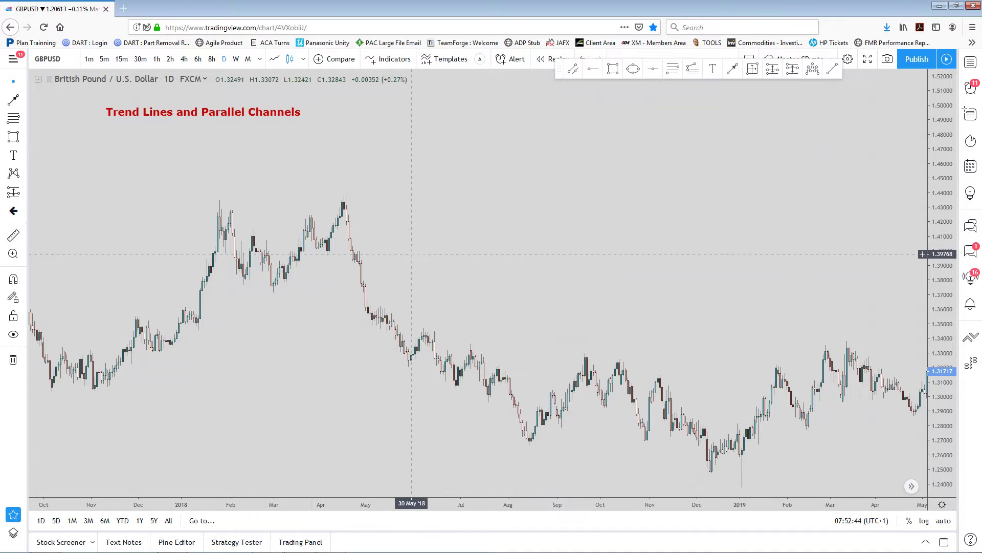
left_click_drag(411, 254, 530, 287)
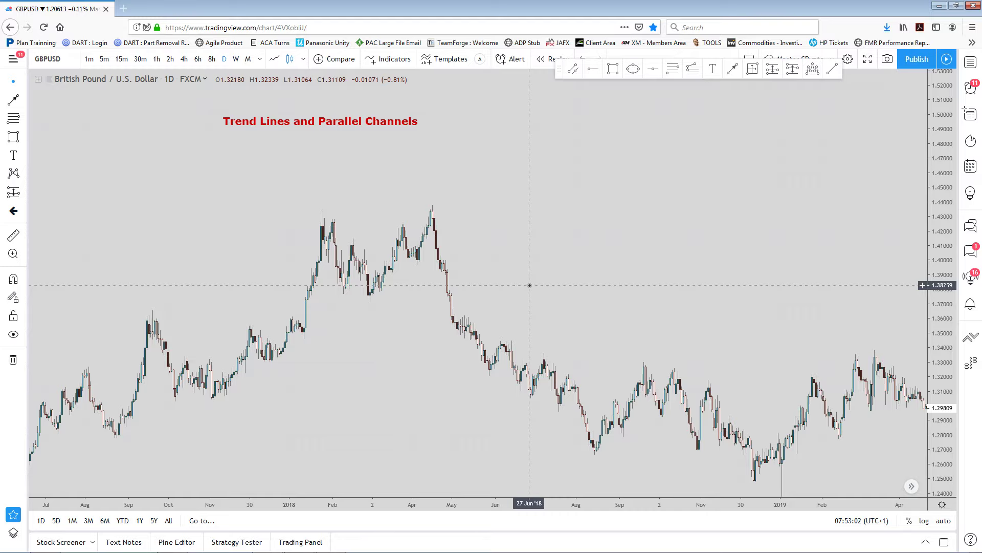
left_click_drag(548, 235, 568, 227)
left_click(733, 69)
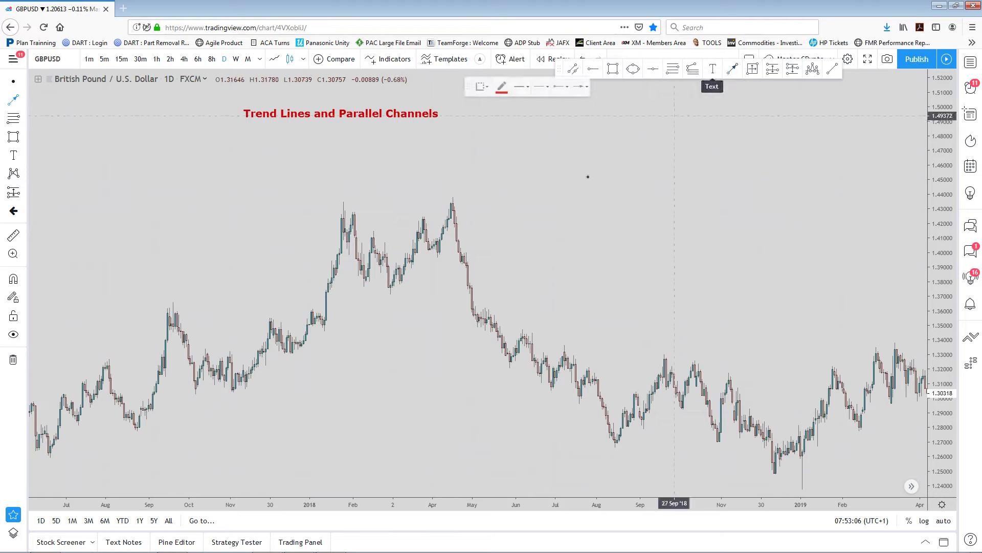
left_click(462, 197)
left_click(539, 430)
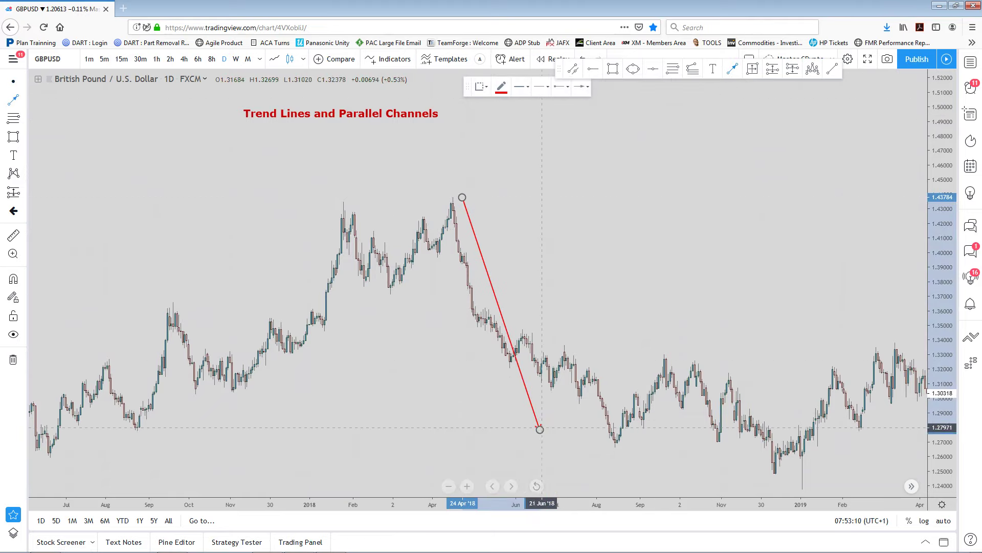
left_click(559, 434)
left_click(683, 284)
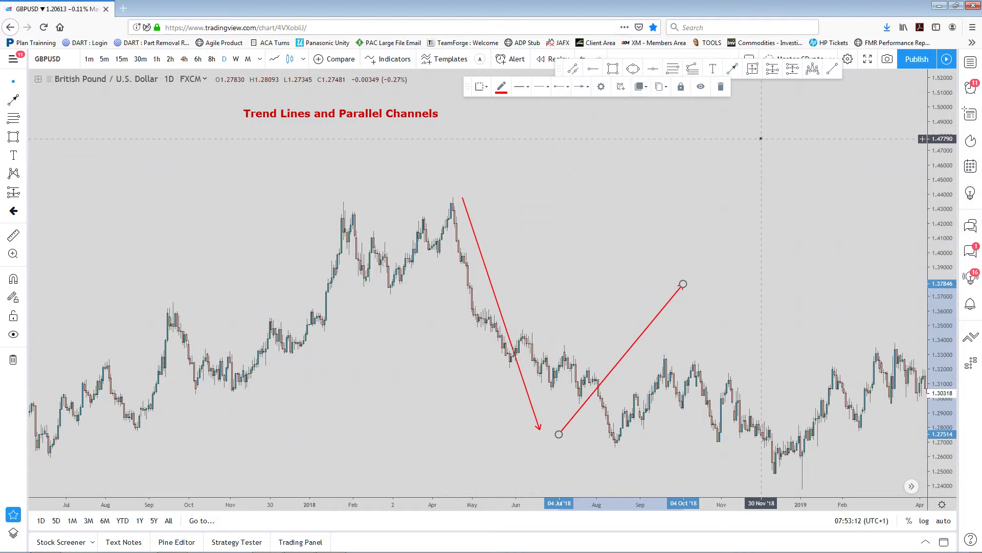
key("alt+t")
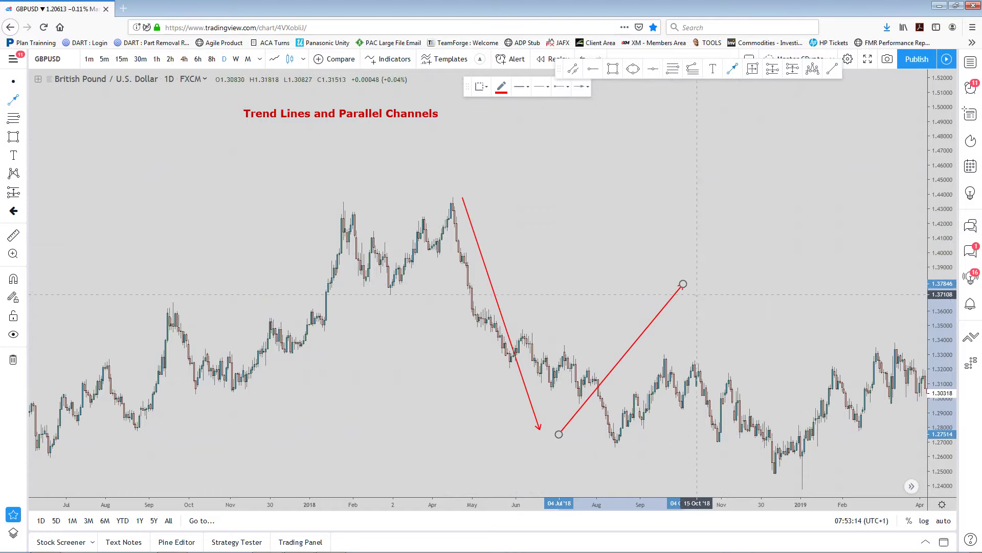
left_click(699, 294)
left_click(831, 467)
key("Escape")
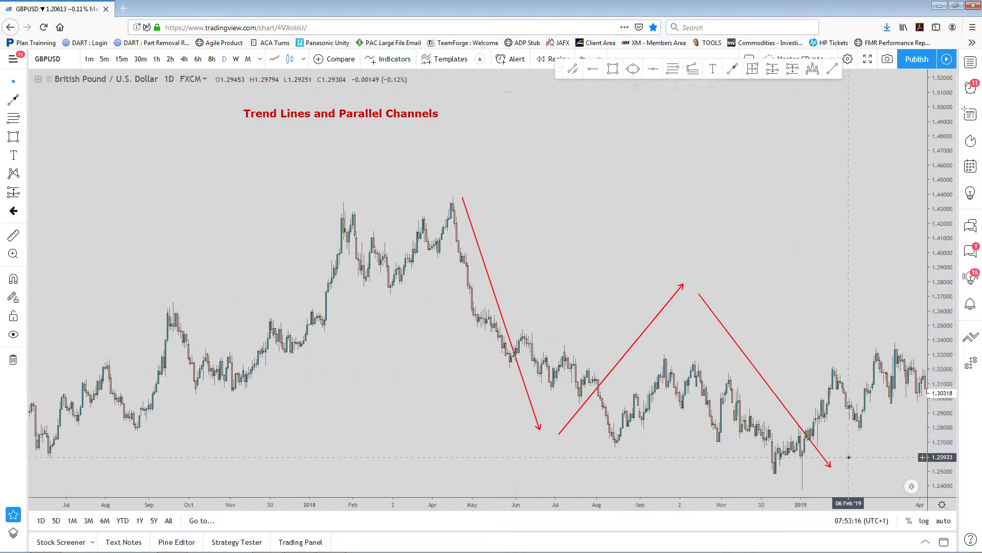
left_click(787, 409)
key("Delete")
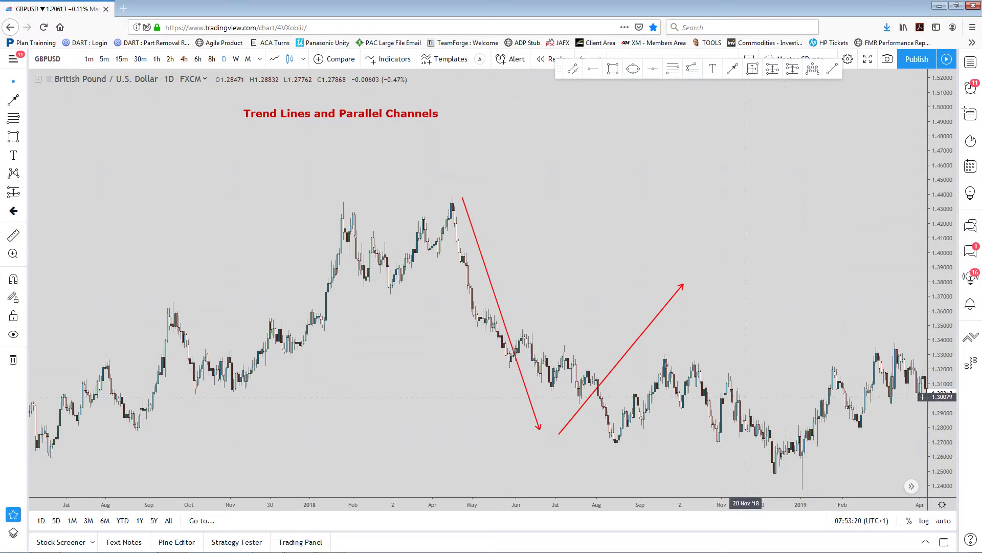
left_click(636, 348)
key("Delete")
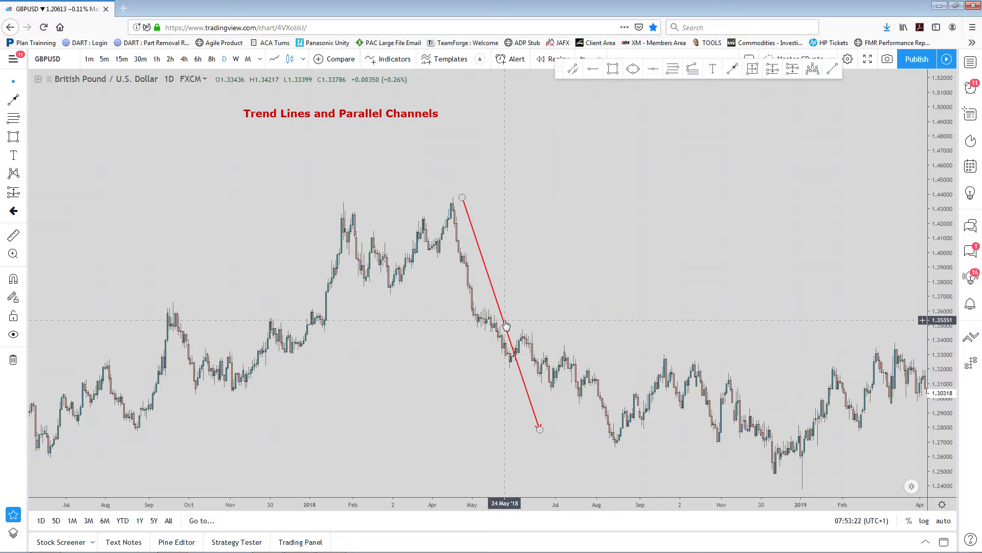
left_click(506, 324)
key("Delete")
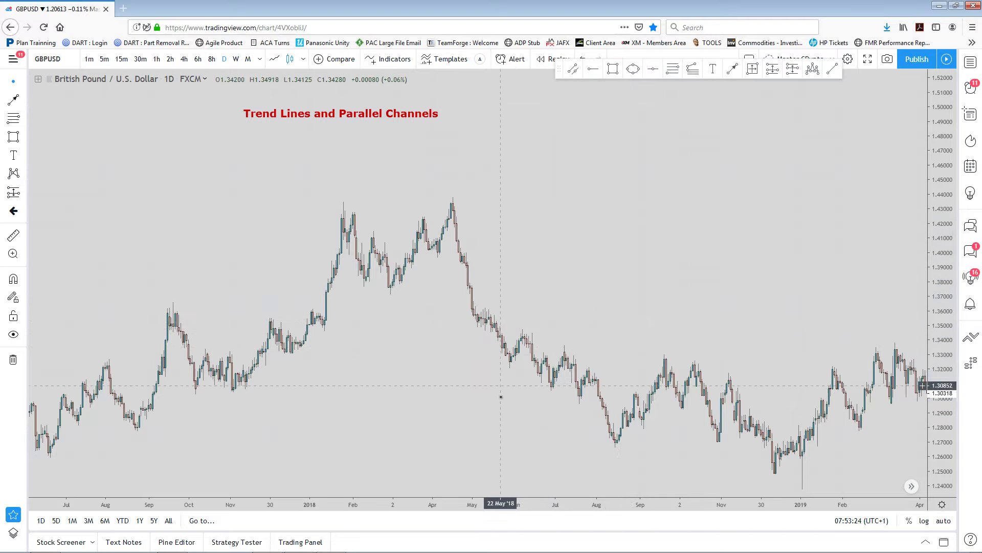
scroll(490, 407, "up", 1)
left_click_drag(472, 443, 770, 125)
scroll(463, 405, "up", 2)
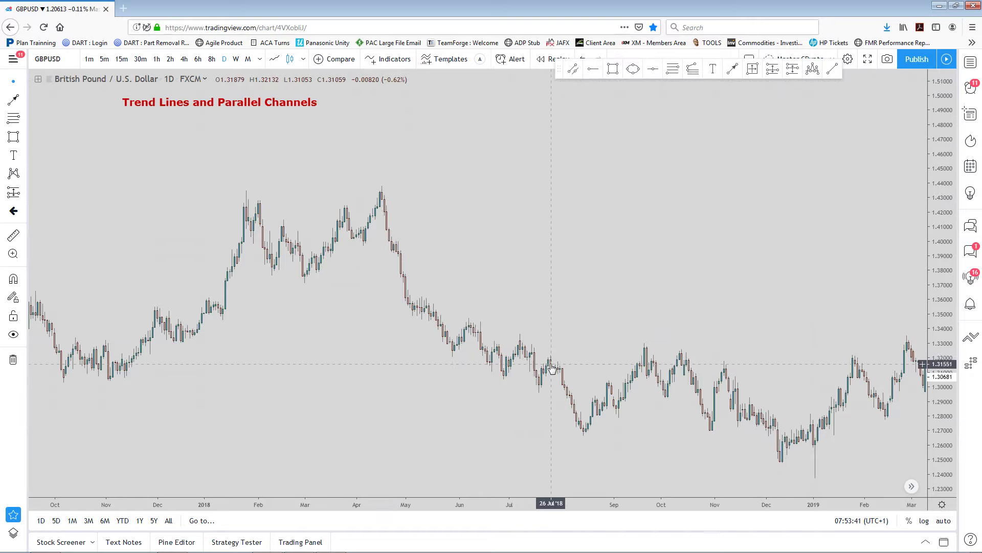
Shift the red heading right so it rests just above the April 2018 high
left_click_drag(620, 440, 642, 441)
left_click_drag(584, 176, 590, 199)
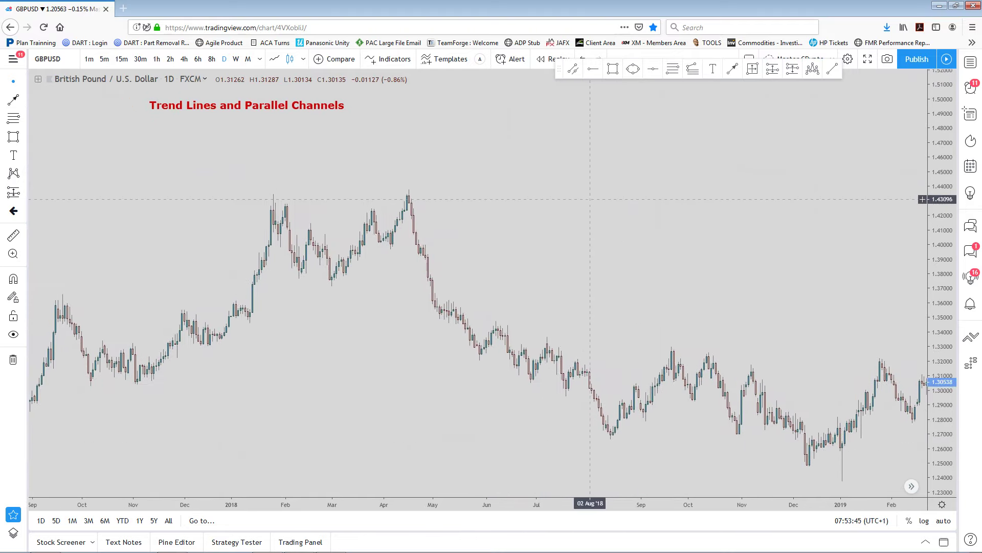
left_click_drag(316, 112, 339, 146)
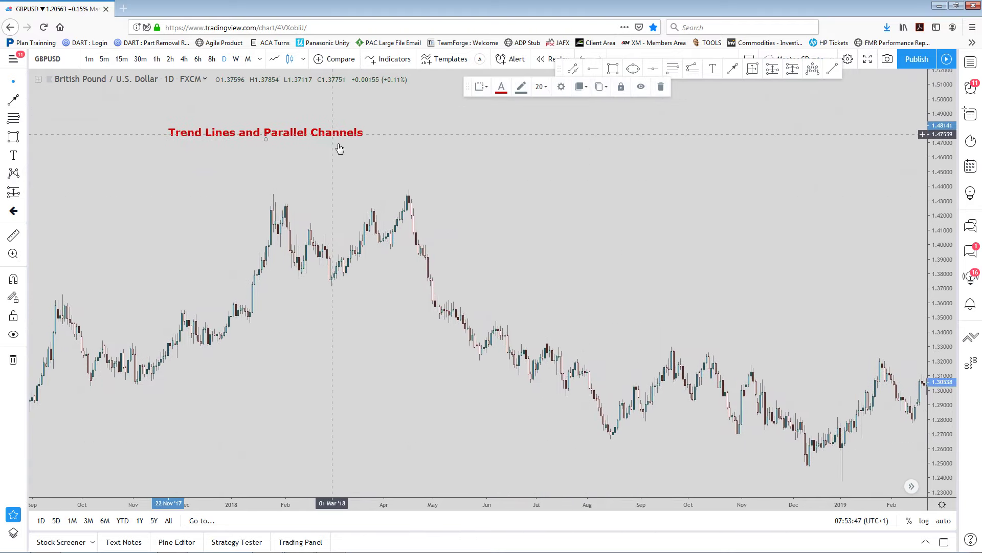
scroll(343, 154, "up", 2)
left_click_drag(389, 190, 472, 213)
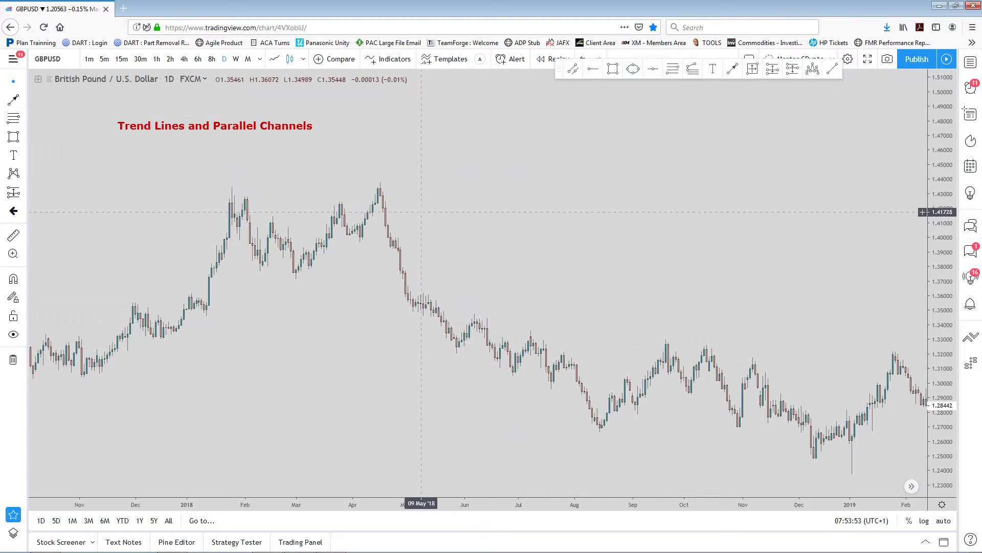
scroll(436, 218, "down", 1)
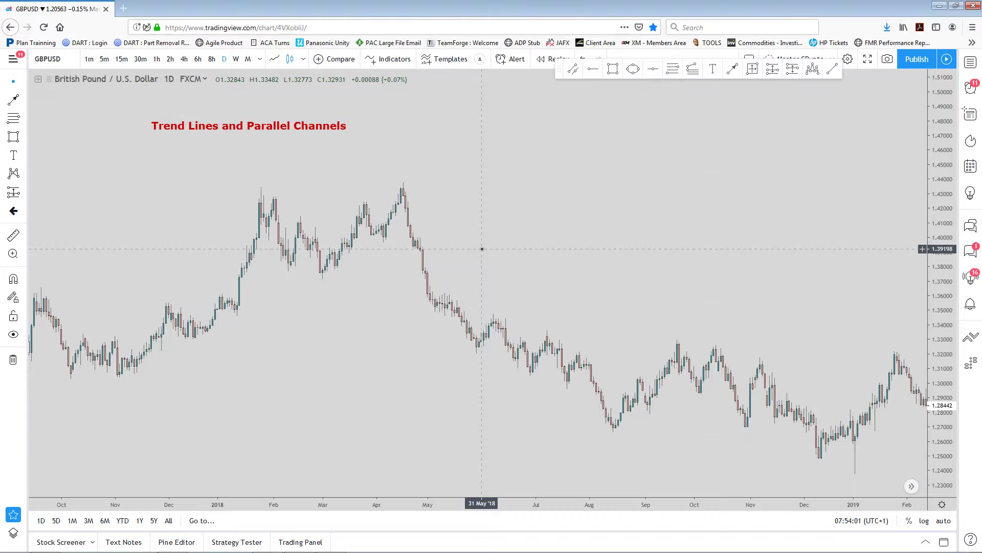
left_click_drag(482, 249, 513, 245)
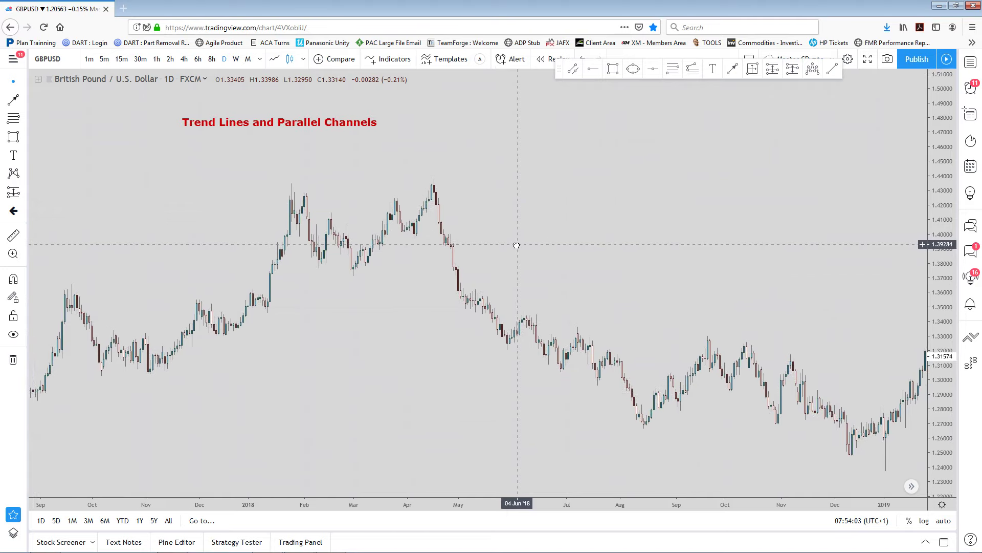
left_click_drag(361, 128, 427, 148)
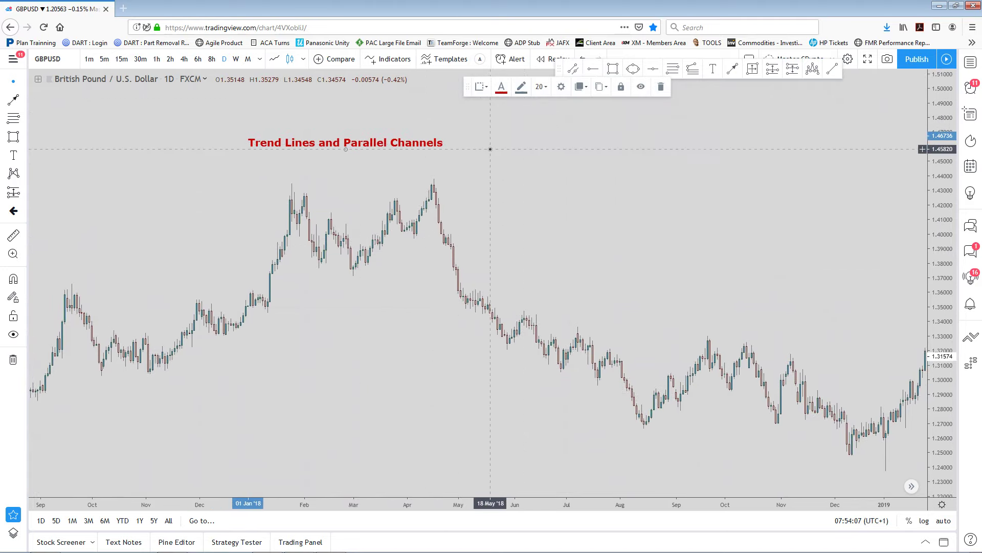
left_click(734, 69)
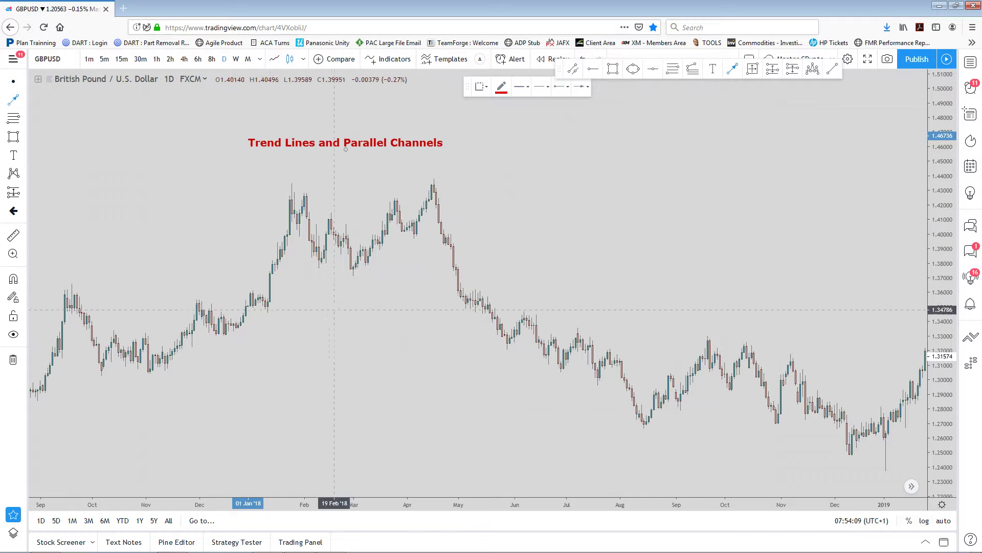
left_click(434, 181)
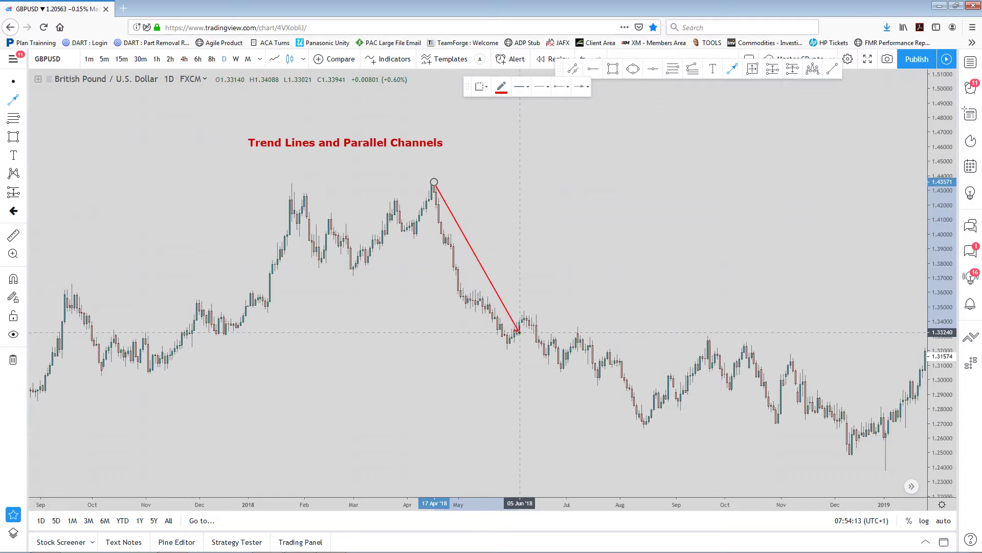
left_click(519, 332)
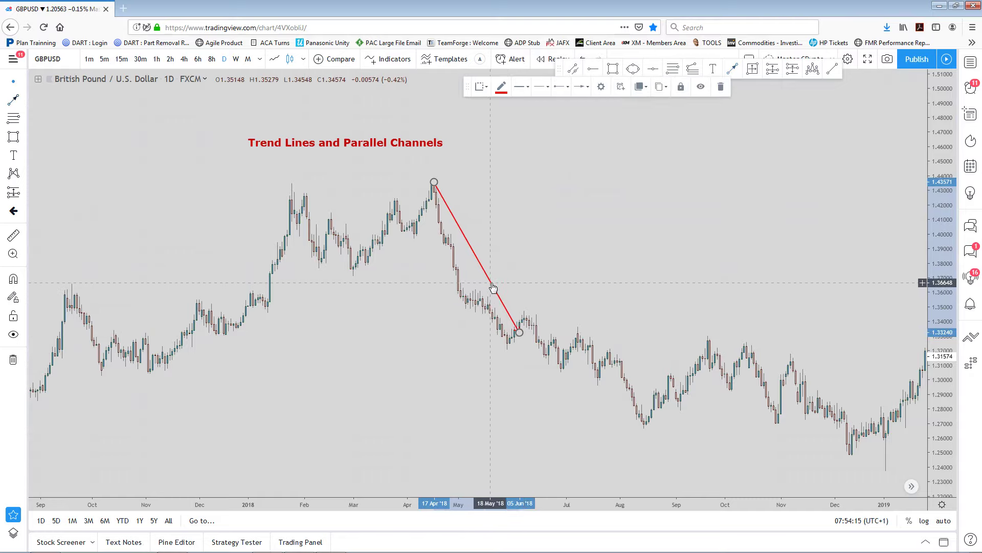
key("Delete")
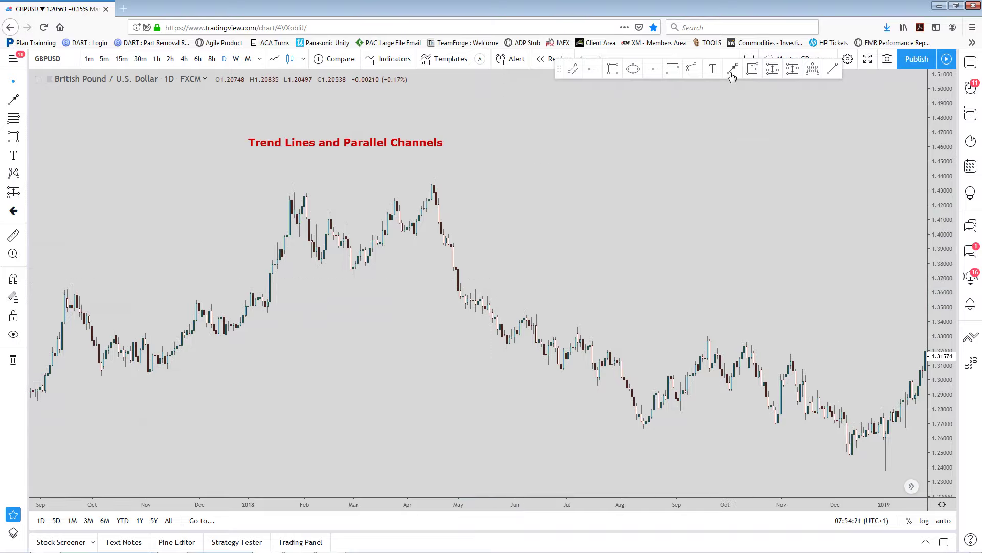
Place a bold red 'A' text label at the April 2018 peak near 1.44
left_click(832, 72)
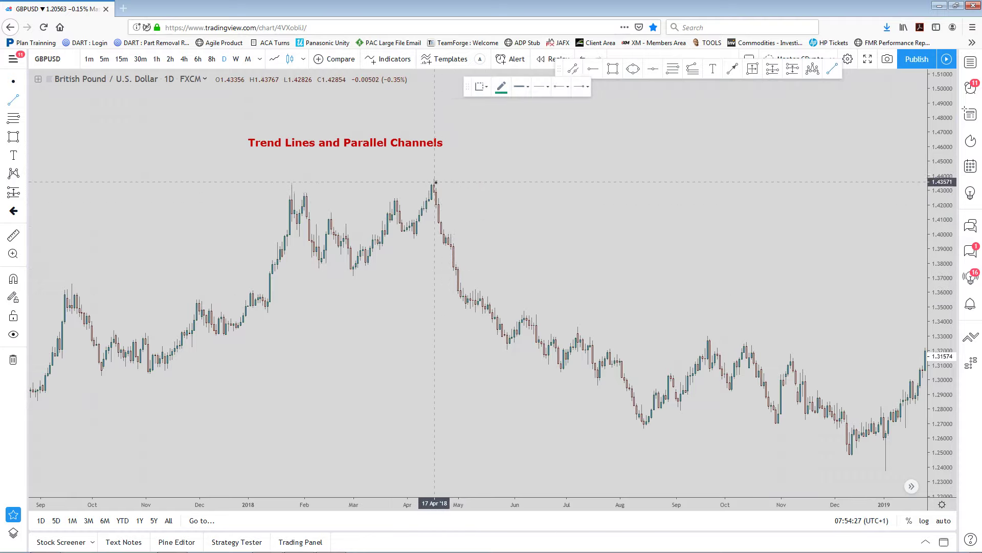
left_click(714, 70)
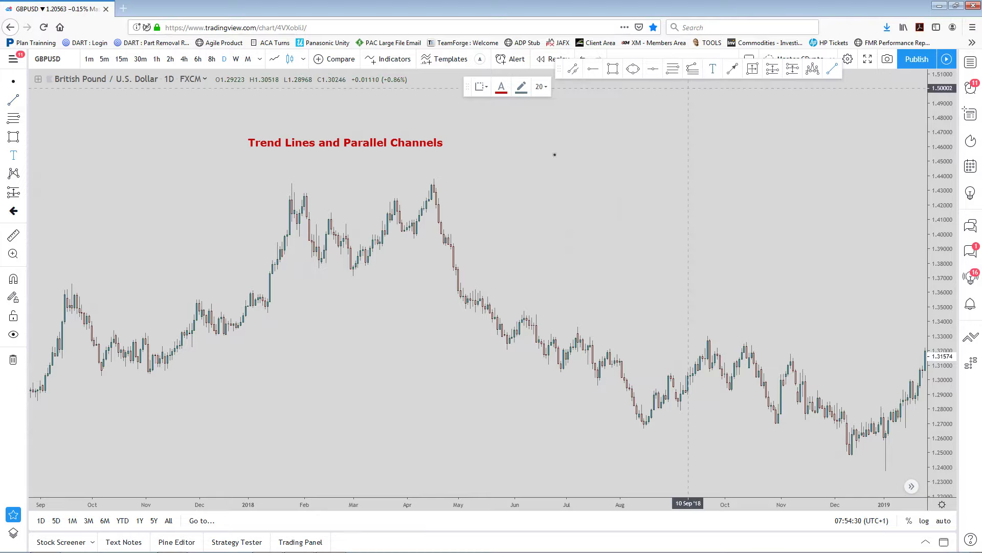
left_click(436, 169)
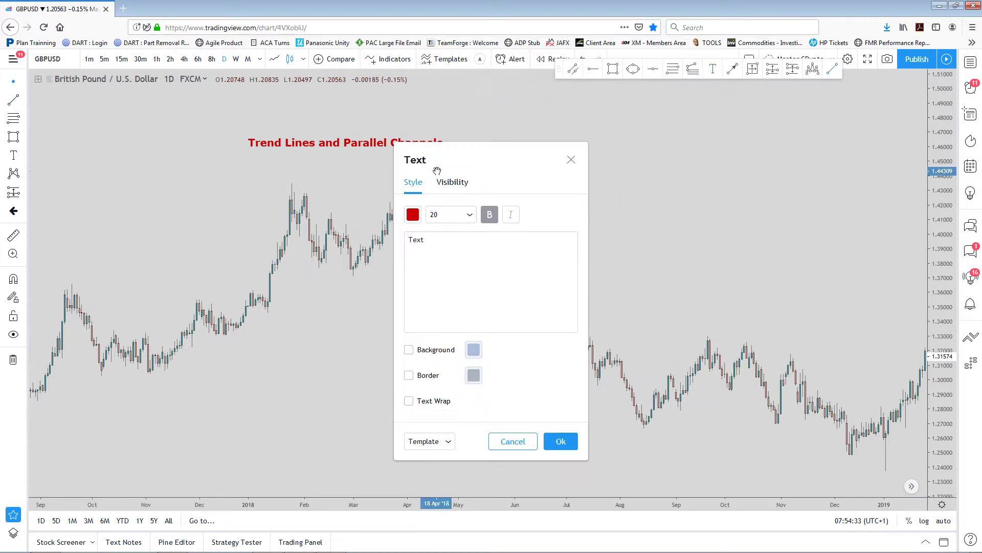
type("A")
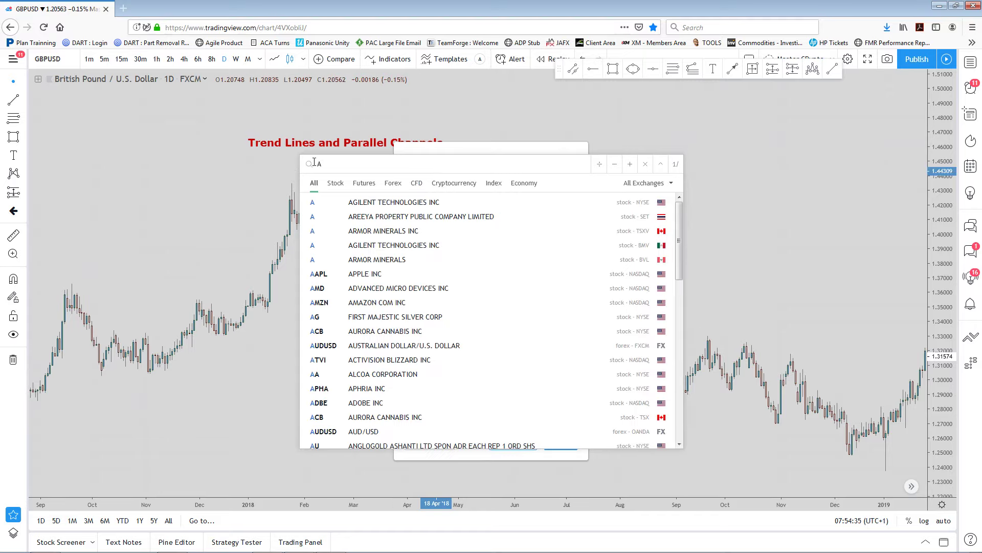
key("Escape")
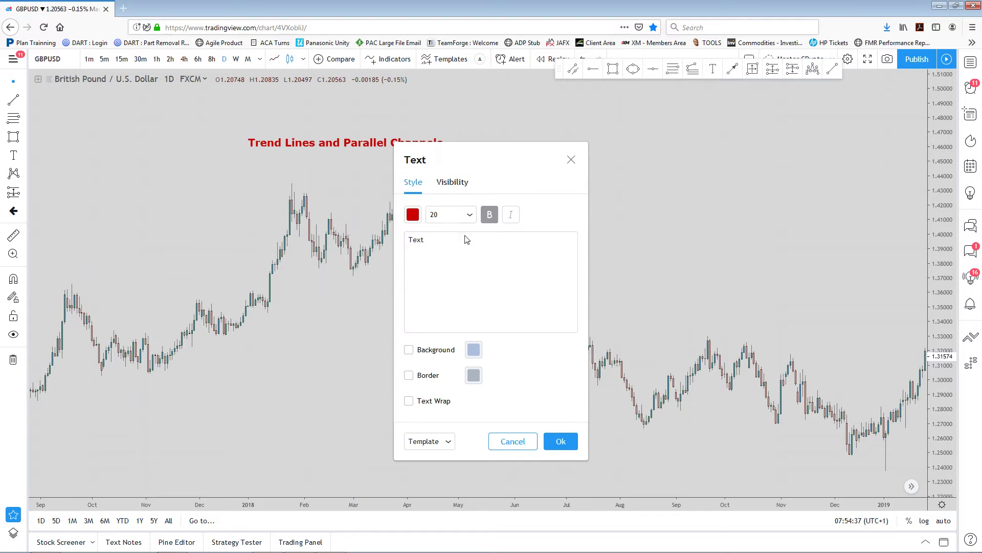
left_click(413, 240)
double_click(413, 241)
type("A")
left_click(561, 441)
Zoom out and compress the price scale to show the 2016–2018 price range
left_click_drag(521, 399, 454, 390)
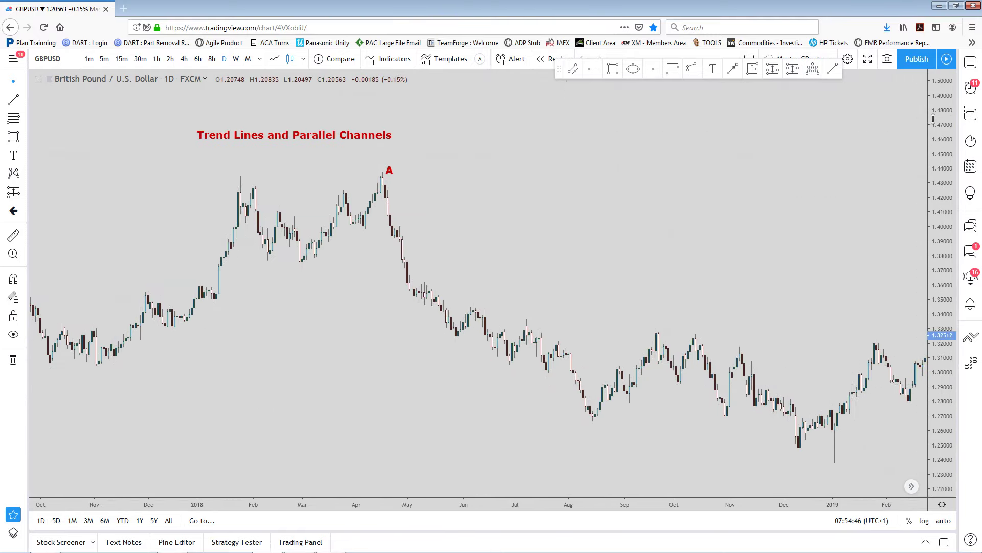
left_click_drag(934, 119, 936, 153)
scroll(553, 258, "down", 2)
scroll(561, 257, "down", 2)
left_click_drag(561, 257, 392, 254)
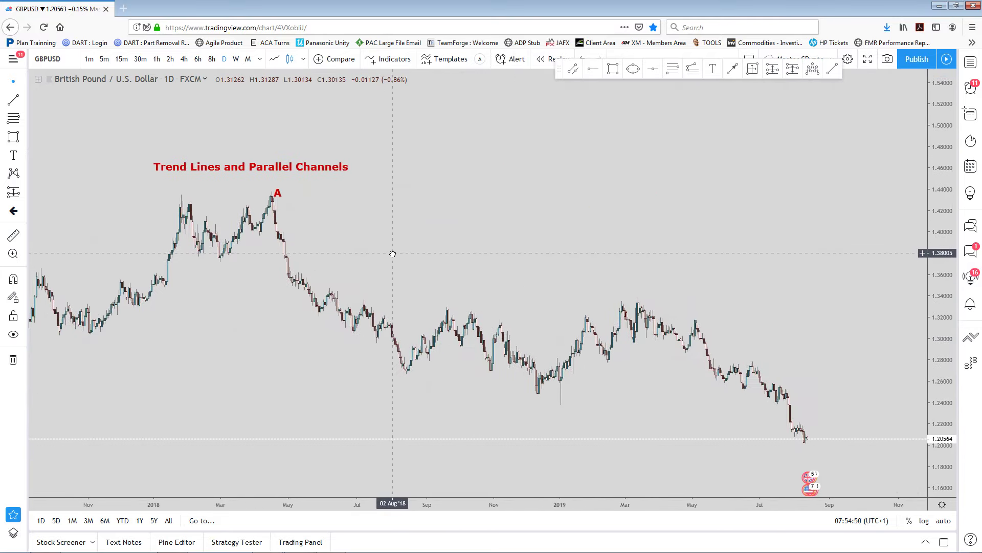
scroll(410, 258, "up", 1)
scroll(410, 259, "down", 2)
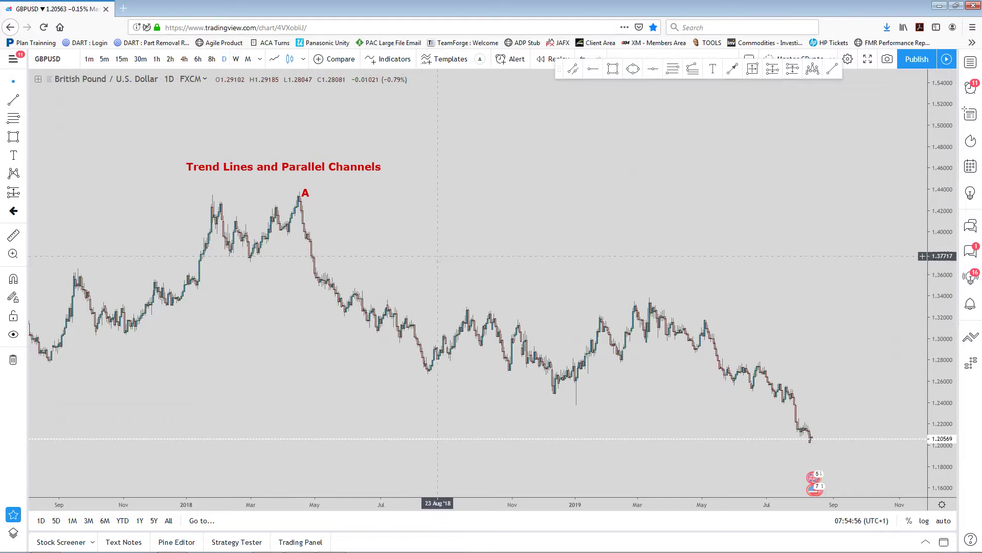
left_click_drag(507, 258, 766, 243)
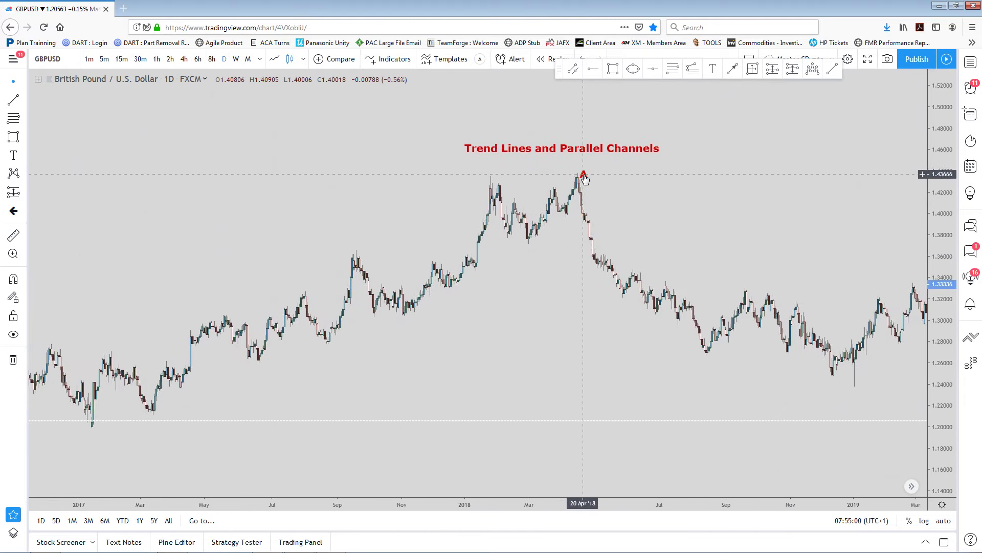
Move the red A label from the 2018 peak to beneath the October 2016 low near 1.19
left_click_drag(583, 175, 145, 450)
left_click_drag(239, 432, 522, 405)
left_click_drag(443, 425, 294, 412)
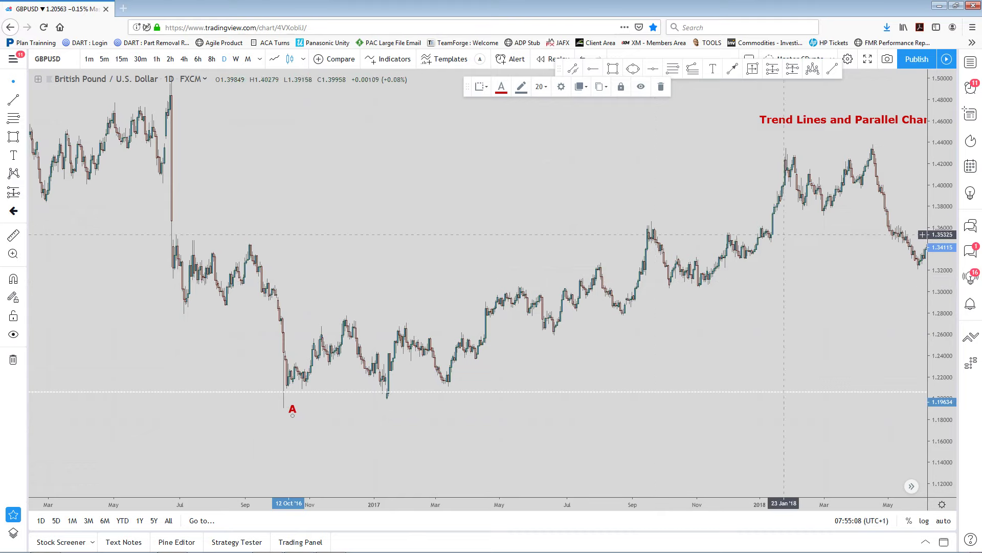
left_click_drag(467, 409, 410, 376)
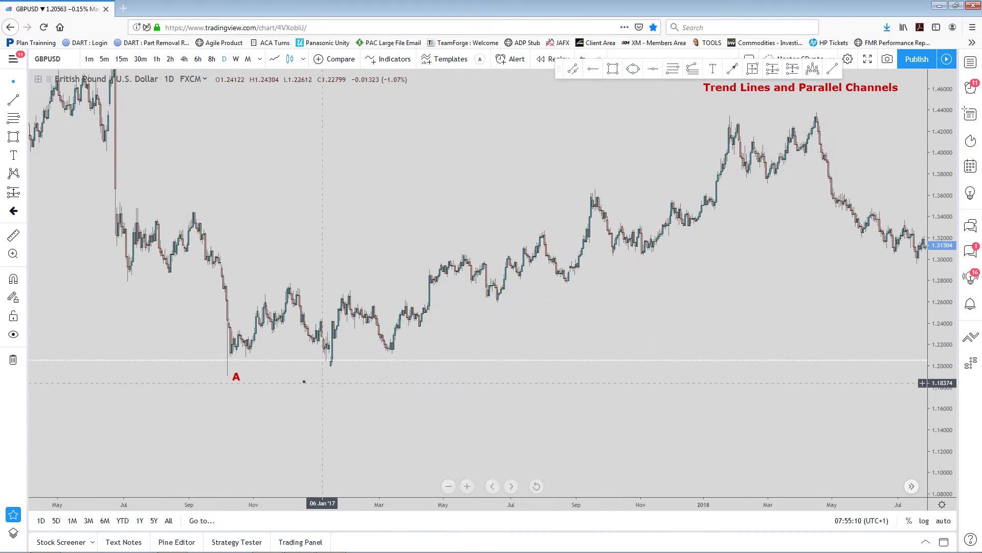
left_click_drag(236, 388, 242, 421)
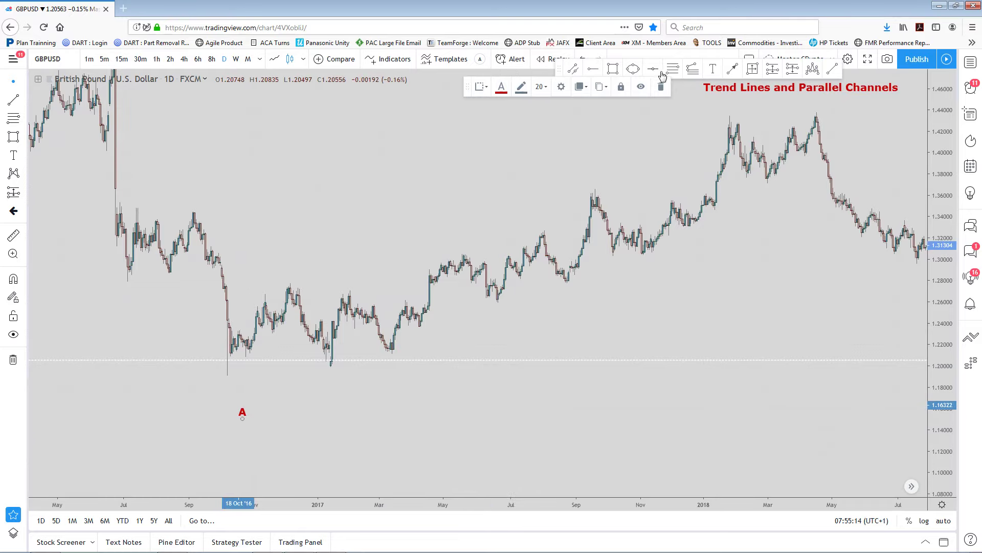
right_click(589, 117)
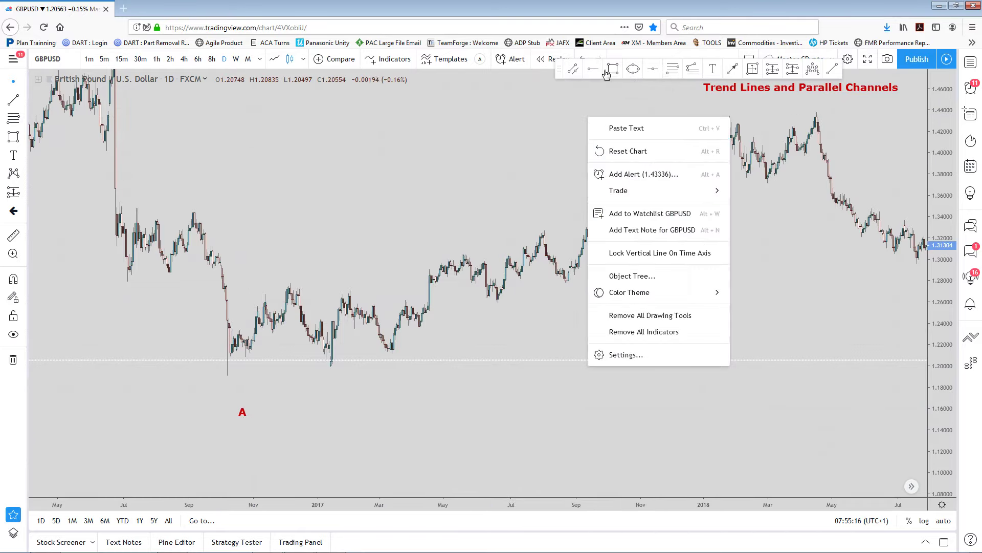
Select the Trend Line tool and review its template, colour, thickness and style options
left_click_drag(832, 70, 575, 70)
left_click(573, 71)
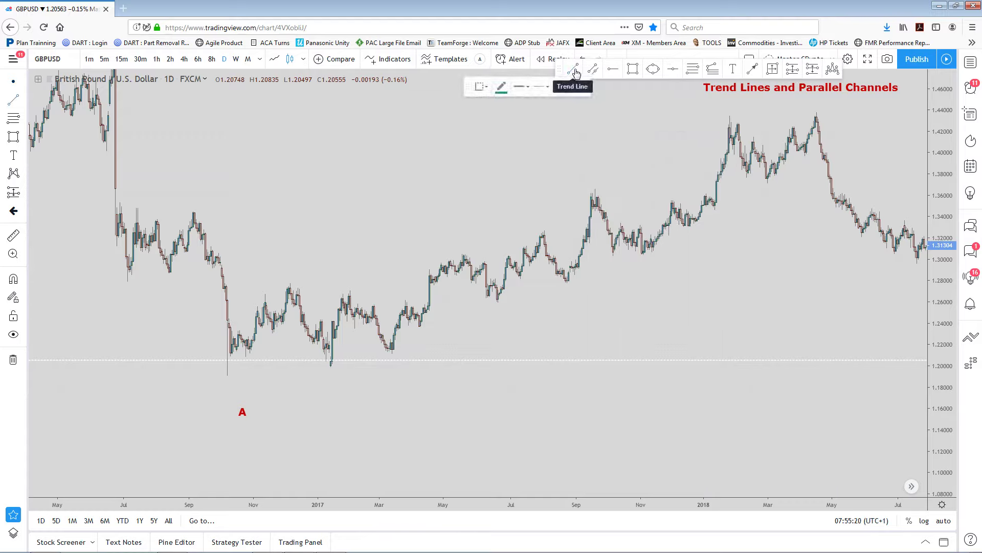
left_click(488, 90)
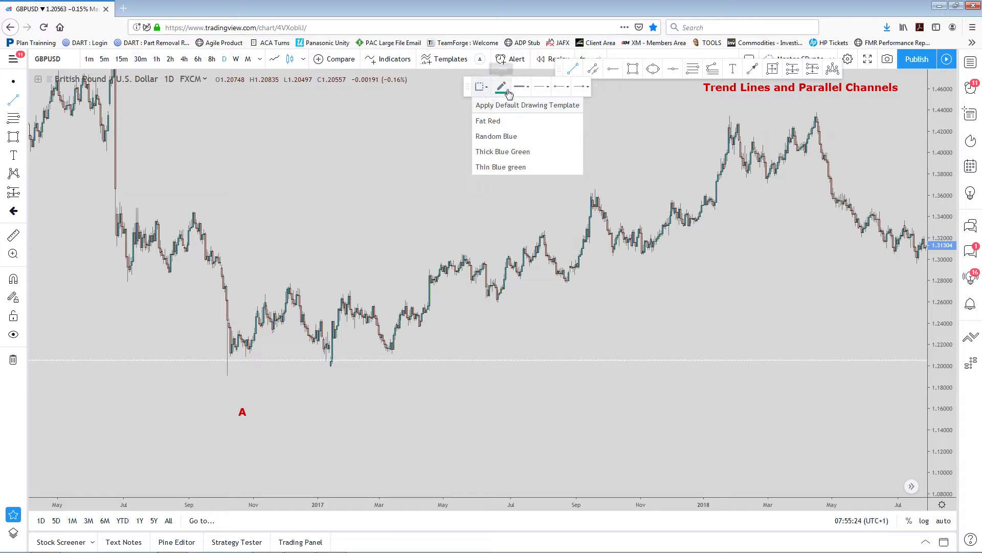
left_click(508, 93)
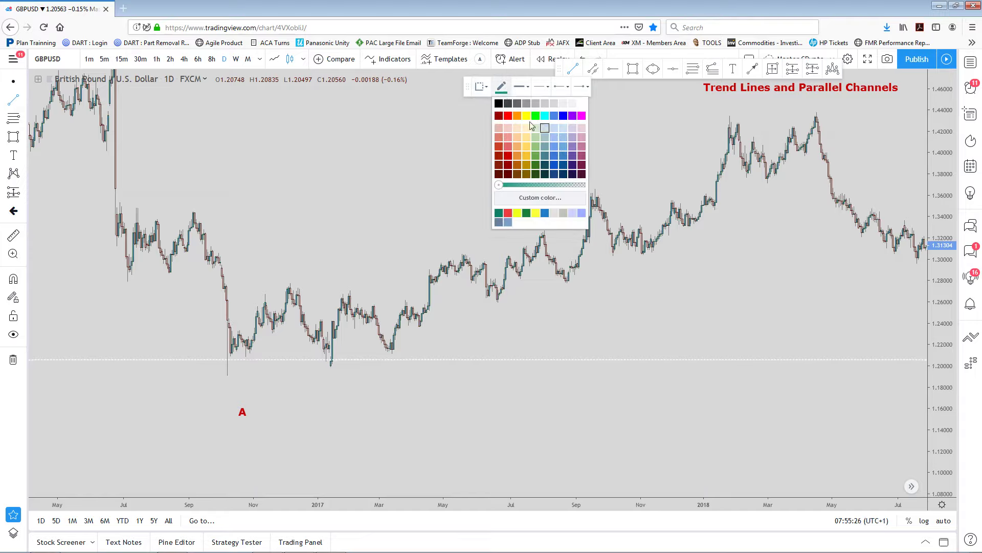
left_click(521, 86)
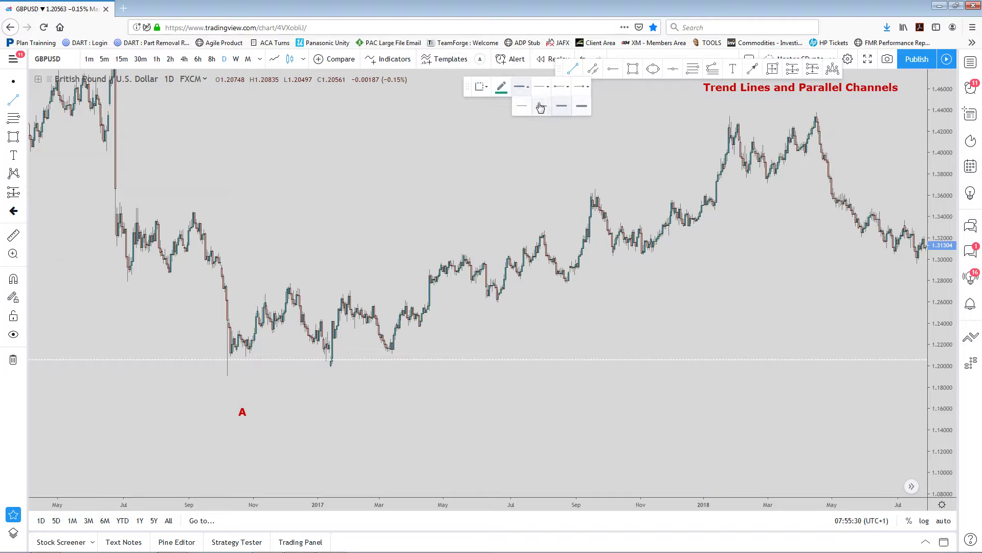
left_click(543, 90)
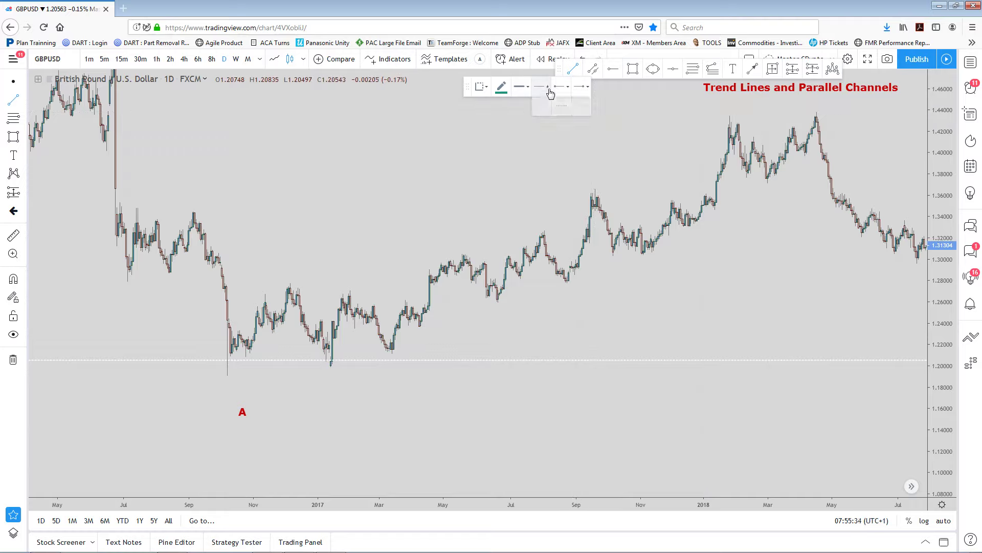
left_click(522, 94)
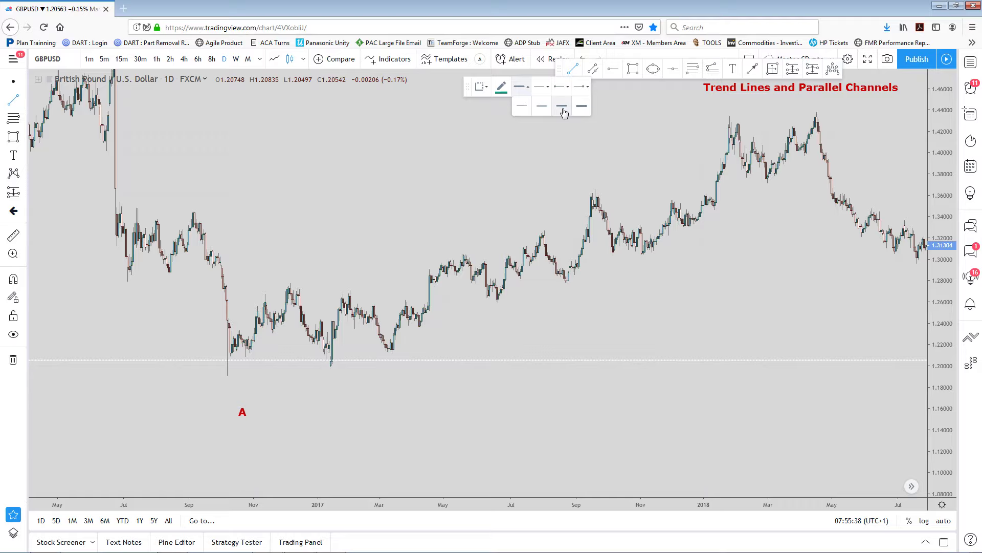
left_click(501, 86)
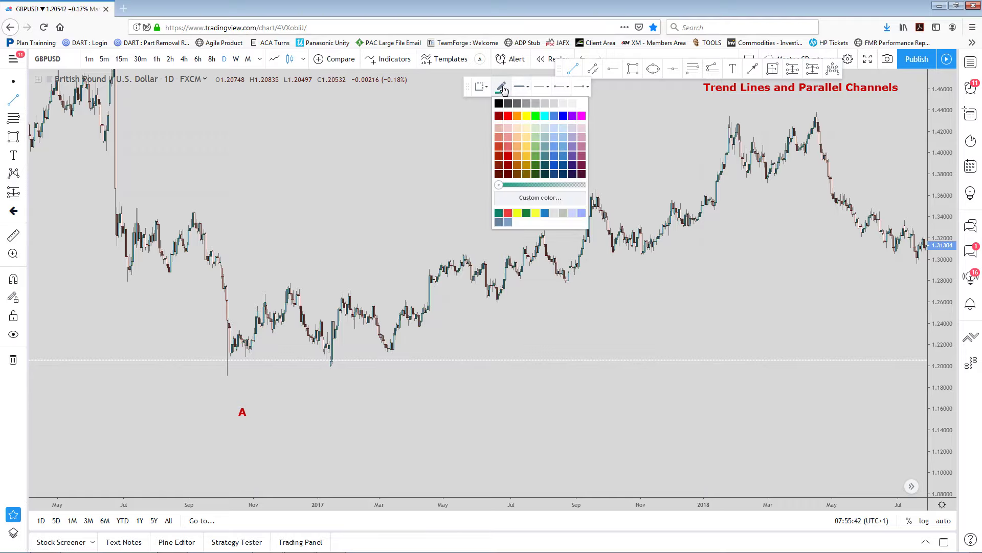
left_click(580, 294)
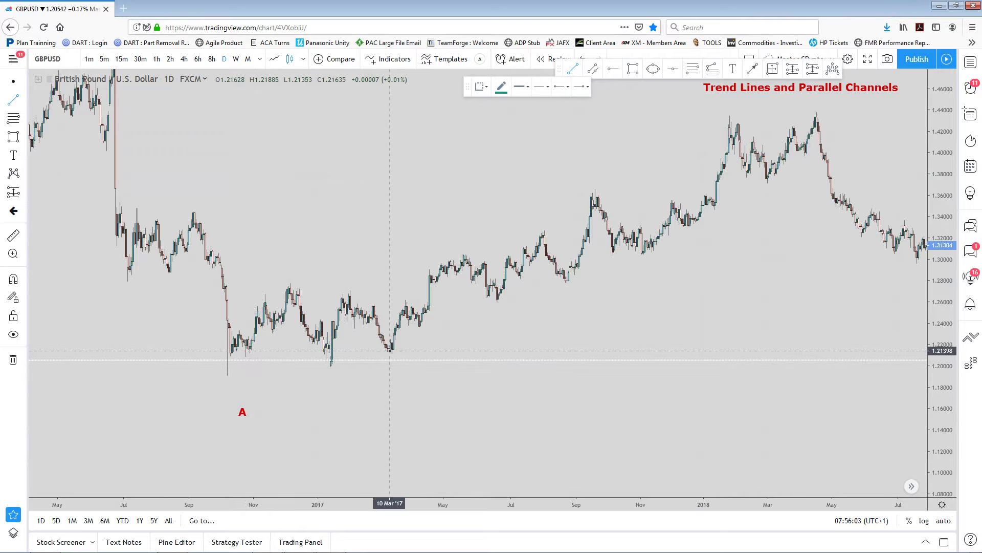
Move A to the January 2017 low and copy it as label B at the March 2017 low
key("Escape")
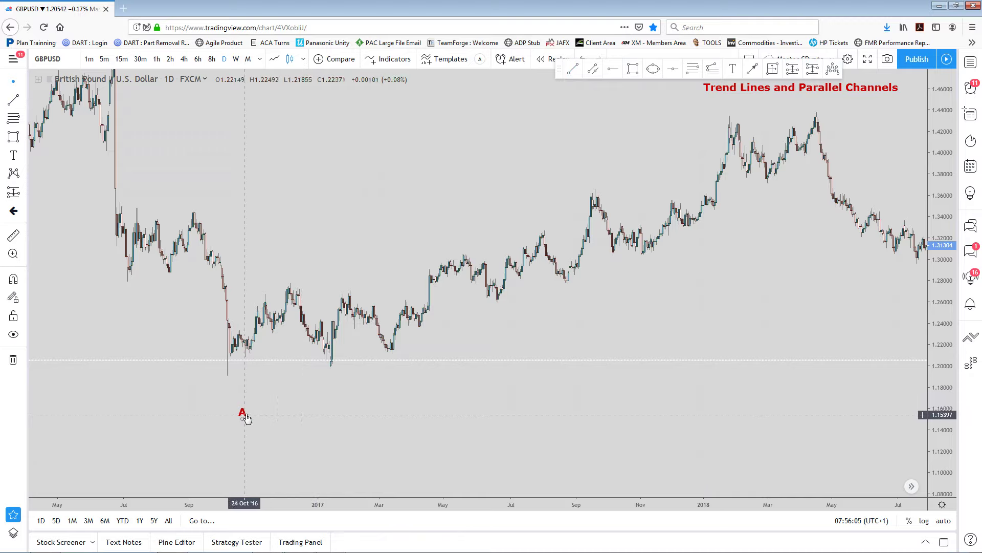
left_click_drag(245, 417, 332, 383)
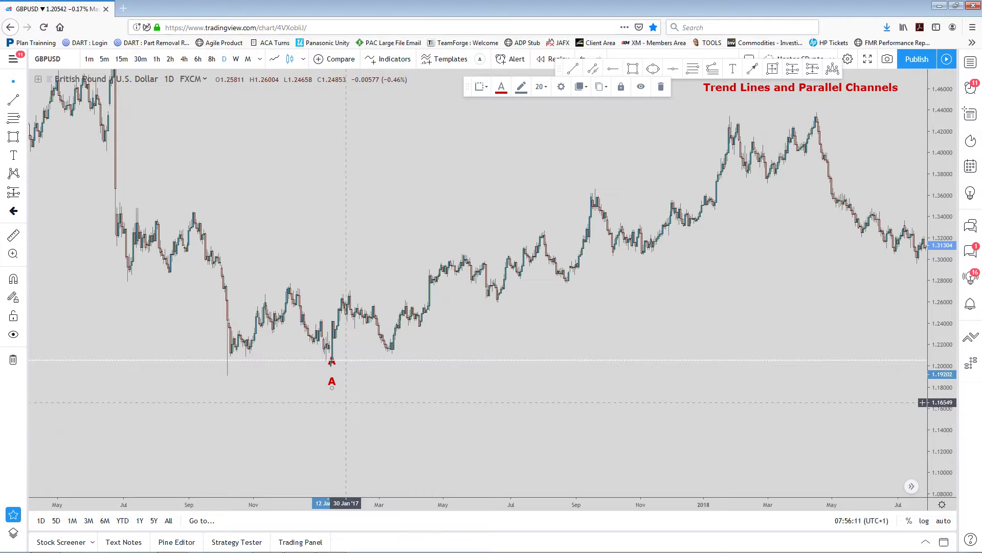
left_click_drag(332, 381, 397, 369)
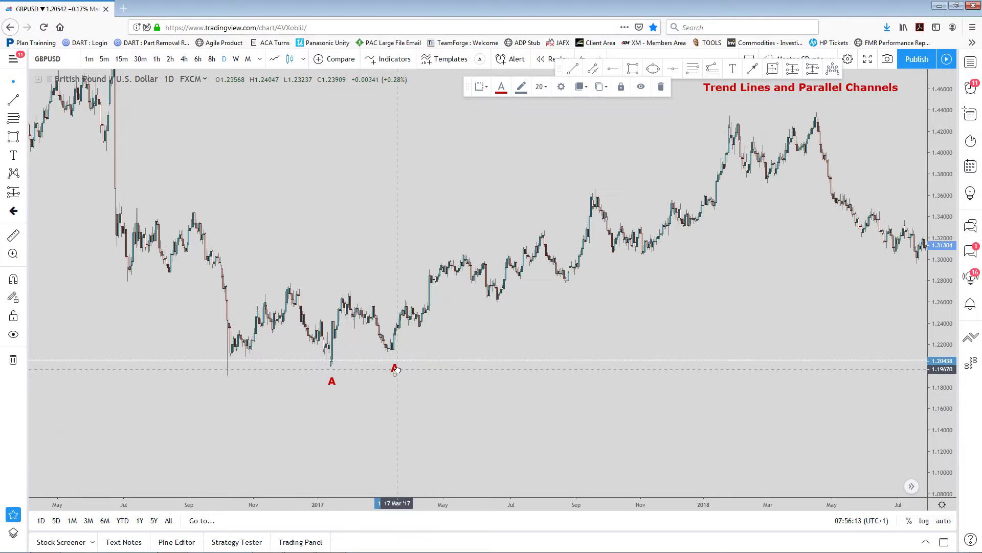
double_click(397, 371)
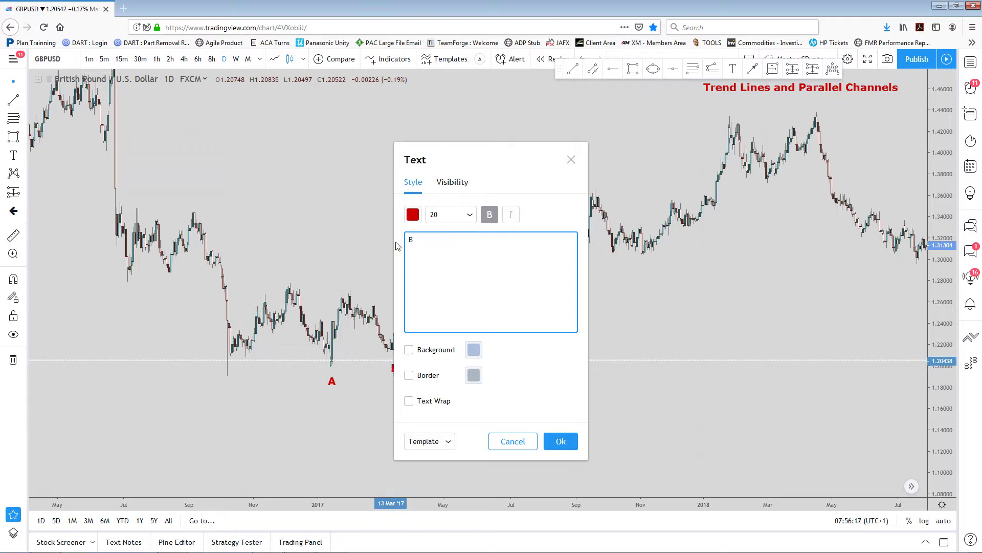
type("B")
left_click(562, 441)
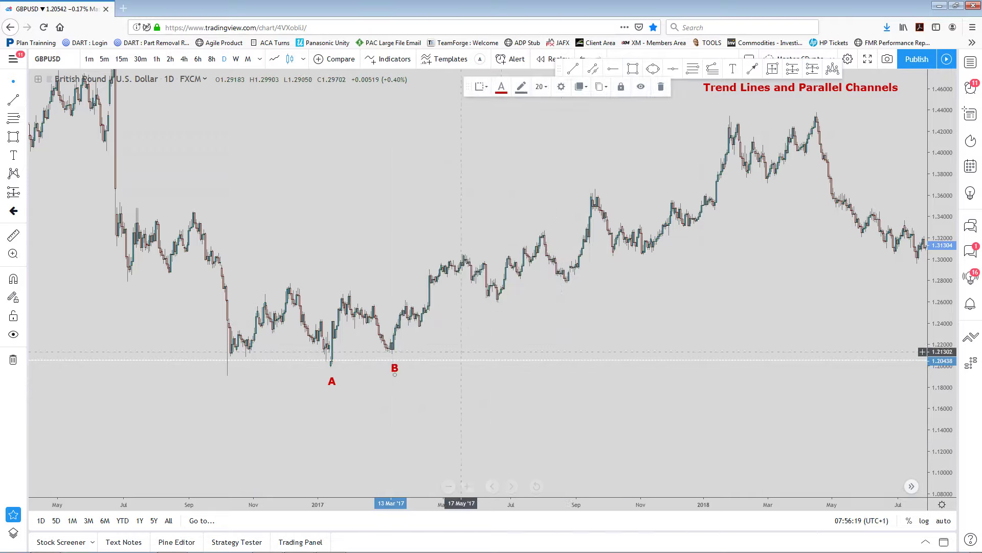
scroll(509, 353, "up", 2)
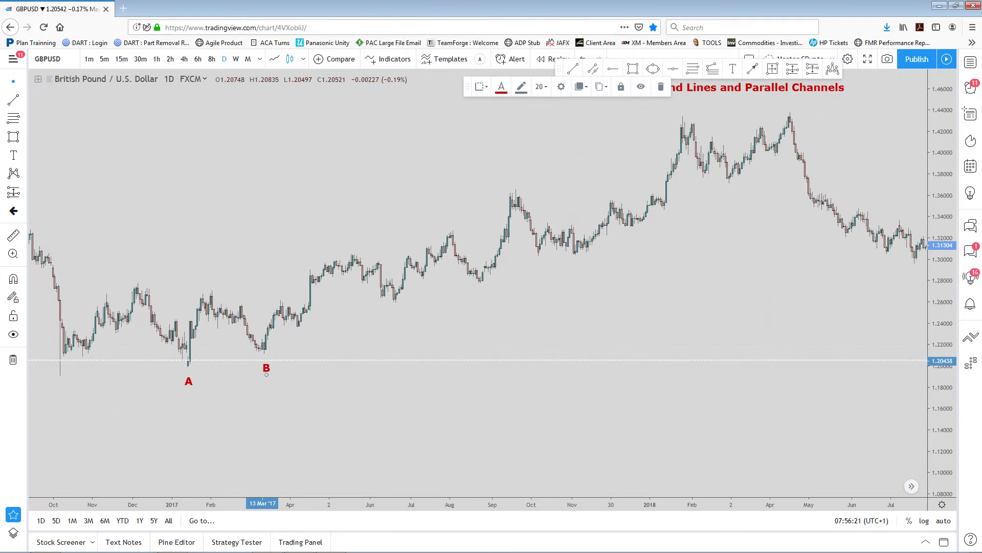
left_click_drag(944, 394, 889, 283)
left_click_drag(732, 261, 739, 368)
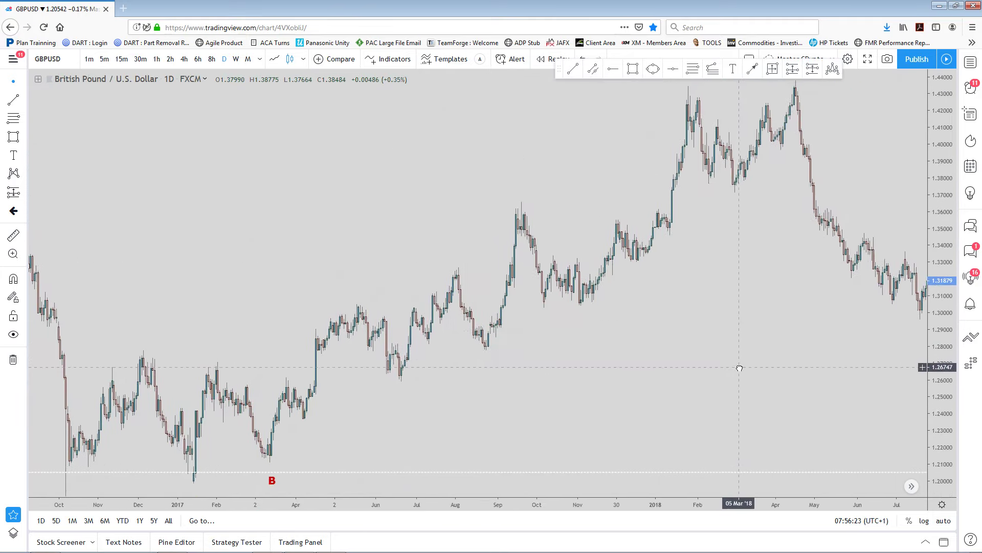
left_click_drag(941, 169, 941, 266)
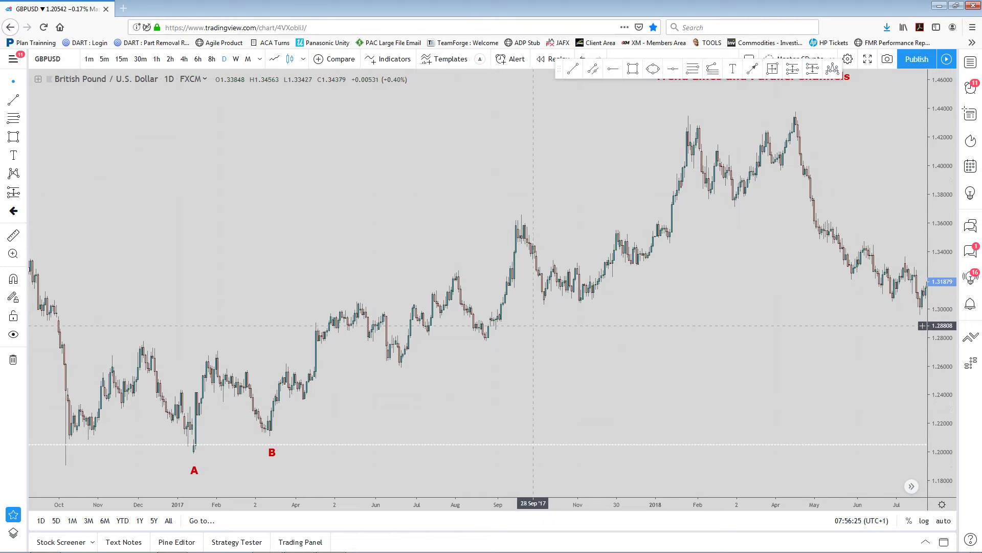
left_click_drag(536, 310, 567, 263)
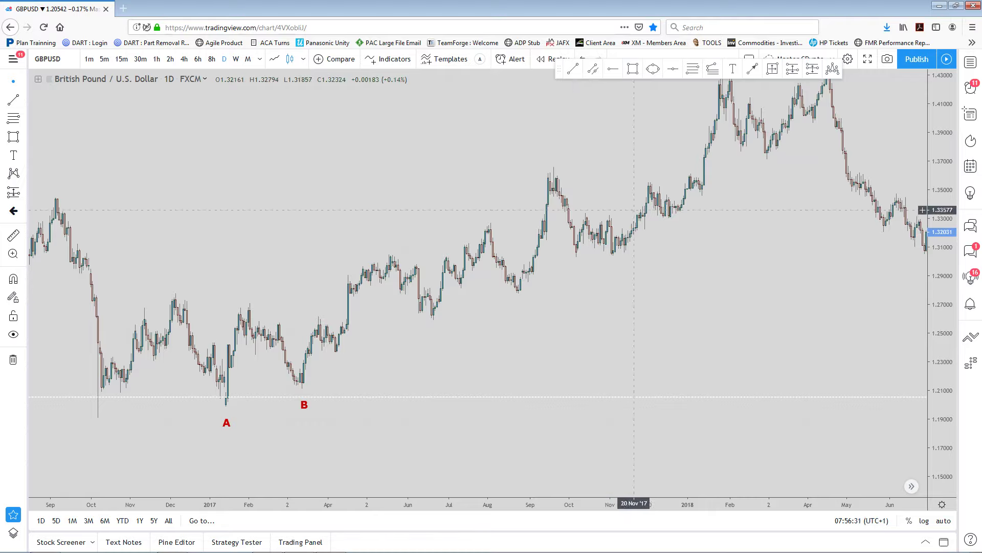
Draw a green trend line from the A low through B to about 1.35 in March 2018
left_click(573, 72)
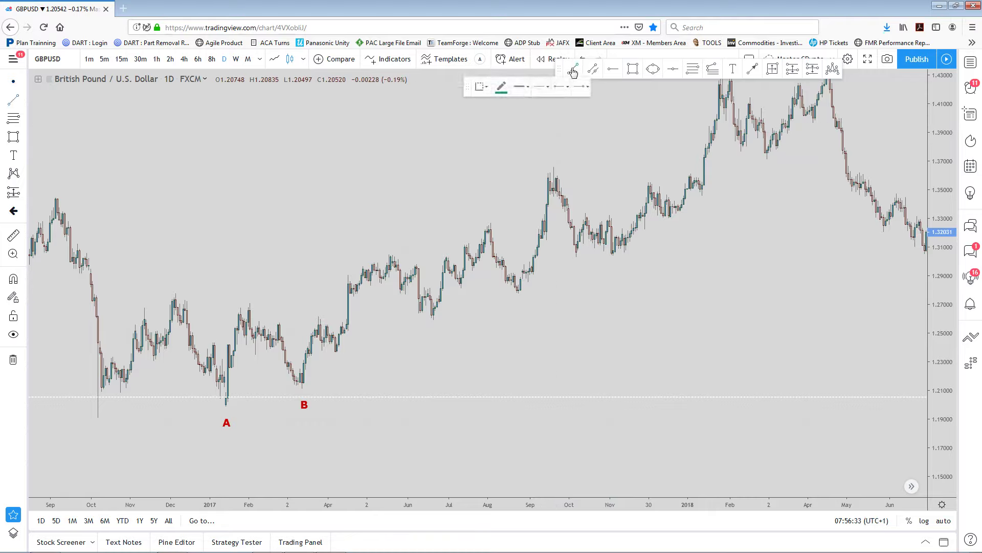
left_click(225, 406)
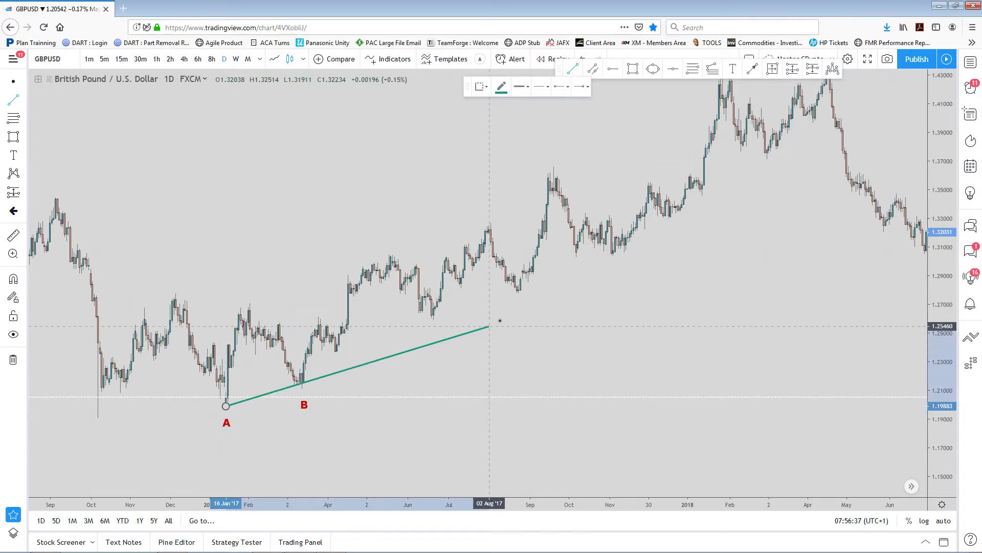
left_click(783, 187)
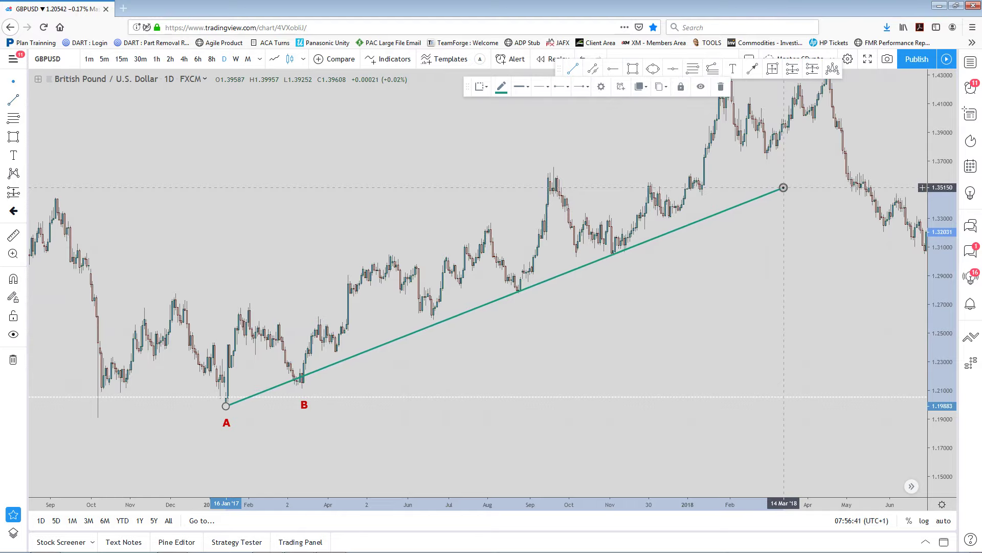
left_click_drag(523, 333, 535, 317)
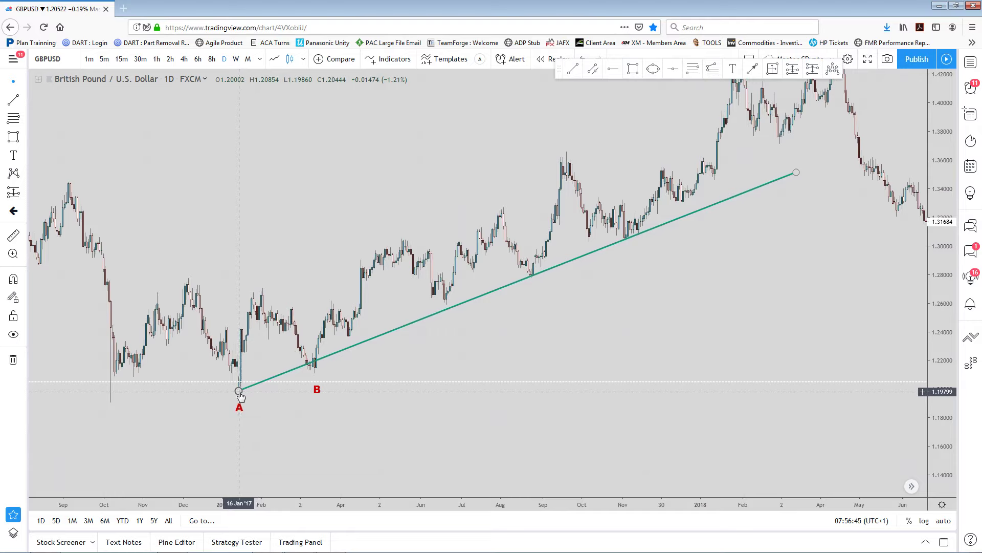
mouse_move(241, 395)
left_mouse_down()
mouse_move(290, 394)
mouse_move(238, 389)
mouse_move(178, 423)
mouse_move(270, 398)
mouse_move(238, 397)
left_mouse_up()
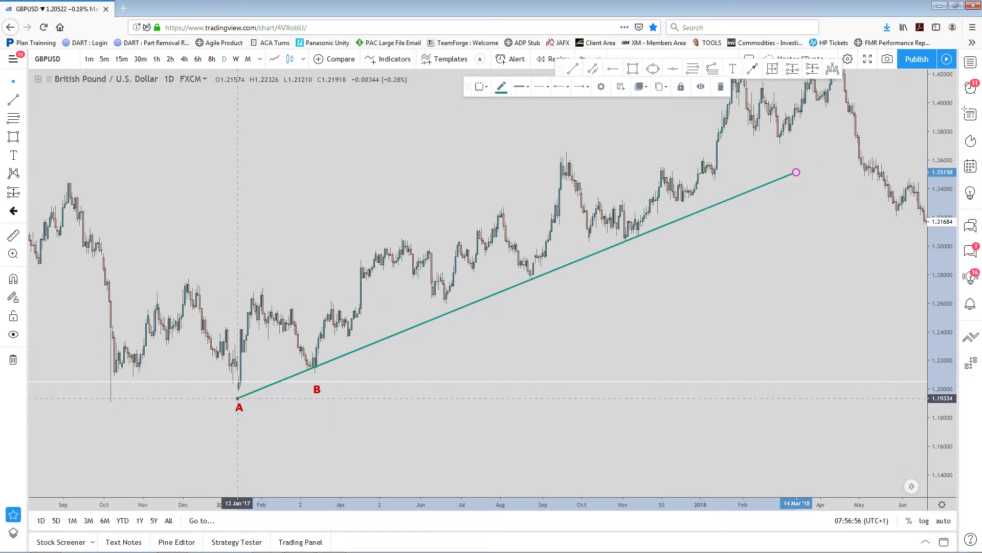
left_click(343, 423)
left_click_drag(342, 422, 280, 422)
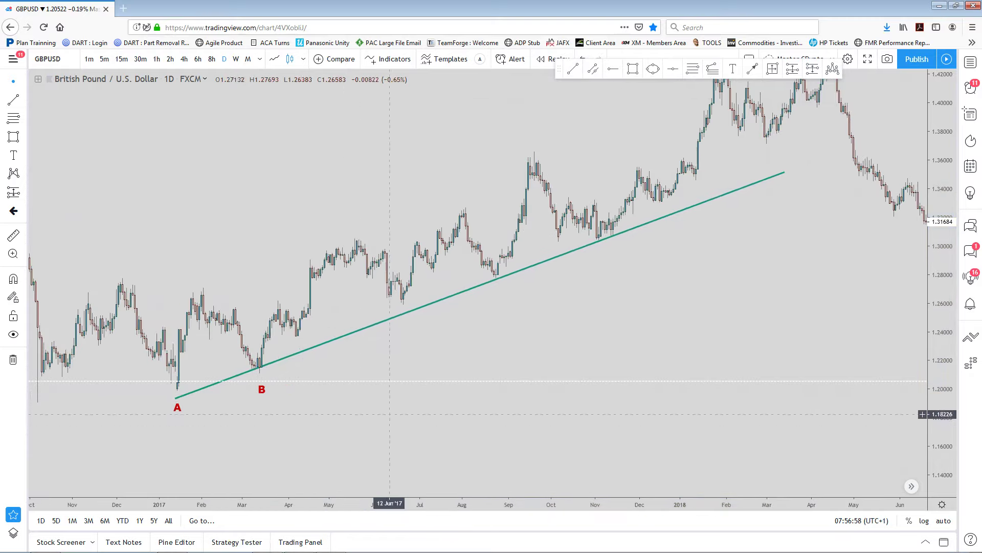
Move label A to the March 2017 low and label B to the August 2017 low
left_click_drag(649, 320, 620, 352)
scroll(614, 358, "down", 1)
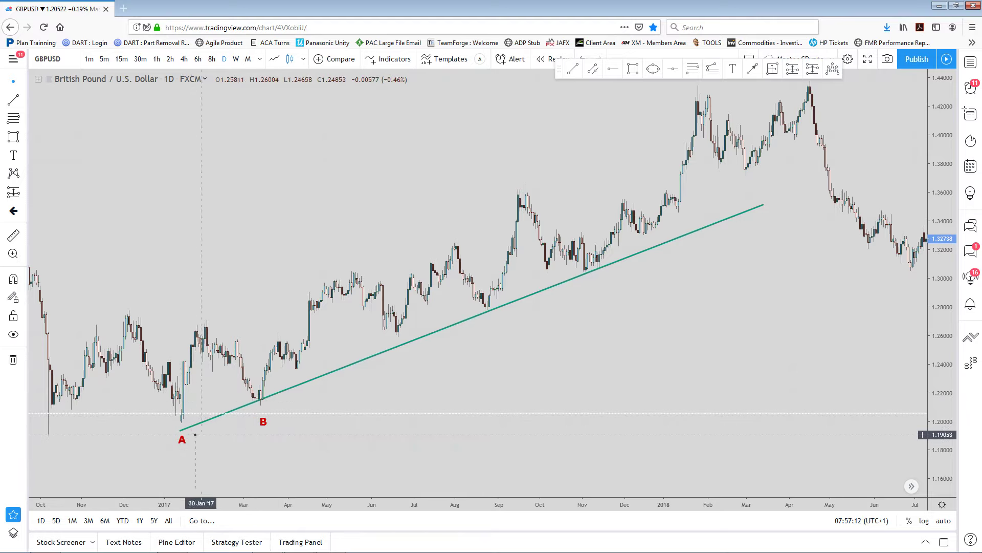
left_click_drag(184, 443, 246, 416)
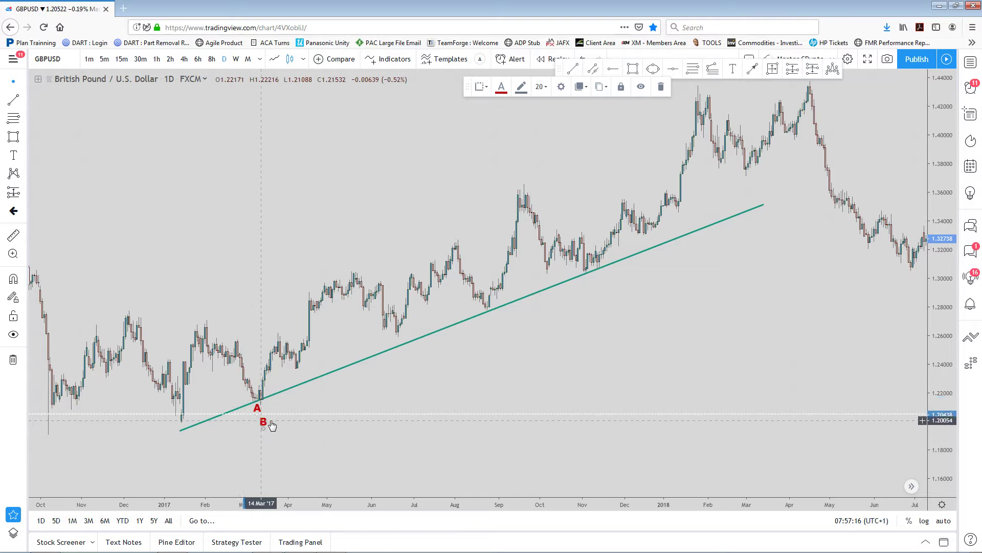
left_click_drag(272, 425, 491, 317)
Reattach the green trend line's starting point onto label A
left_click_drag(182, 432, 257, 406)
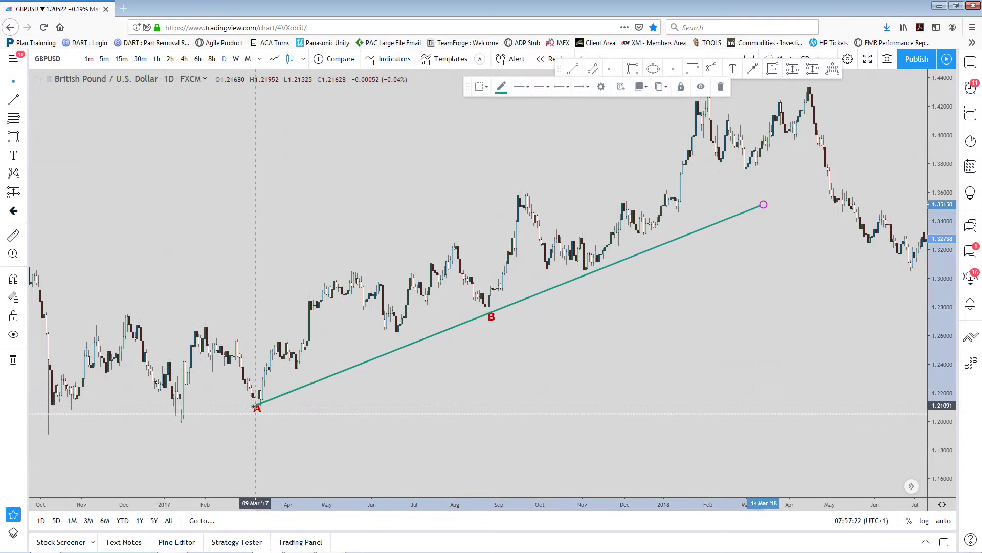
mouse_move(248, 407)
left_mouse_down()
mouse_move(273, 404)
mouse_move(252, 405)
left_mouse_up()
left_click(894, 433)
scroll(893, 432, "up", 2)
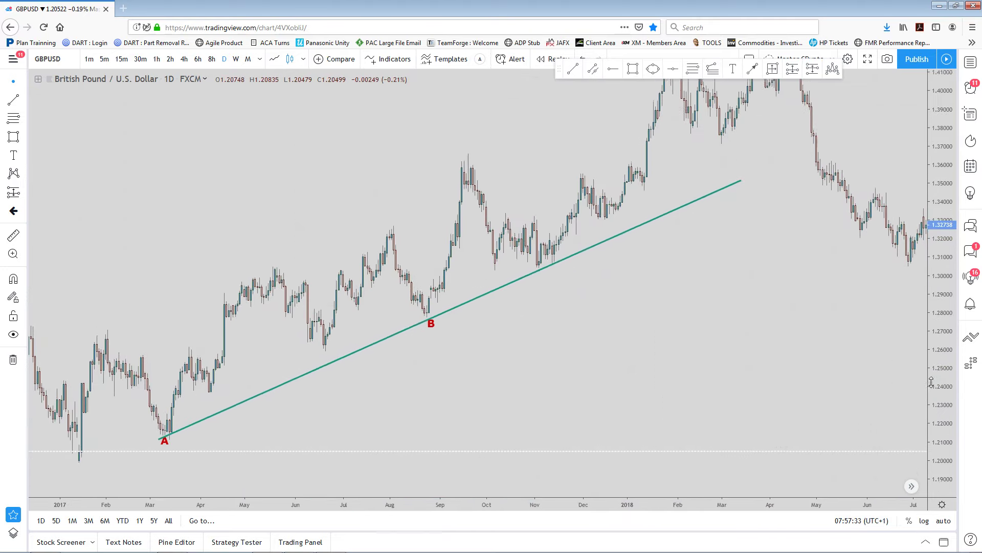
left_click_drag(479, 376, 679, 322)
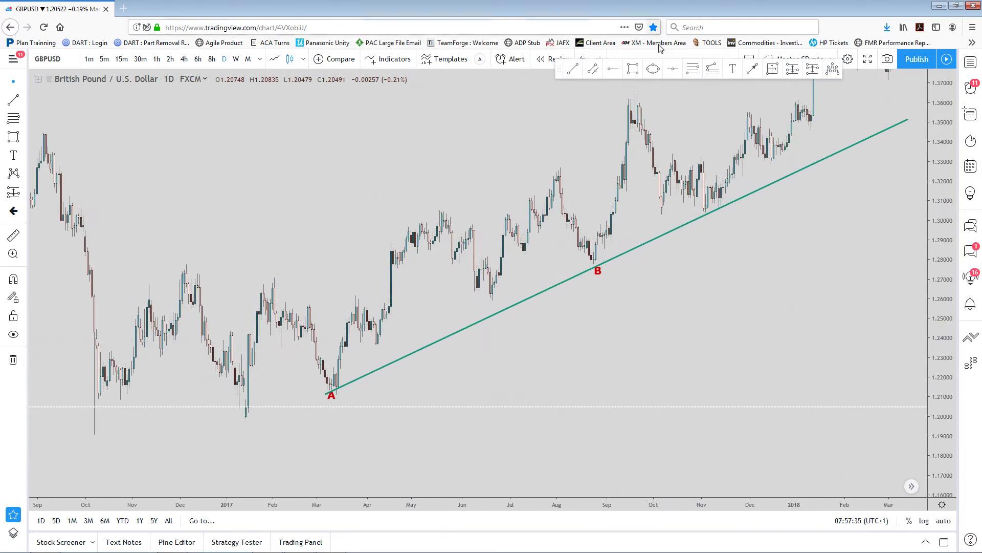
left_click(754, 72)
Cancel the half-drawn arrow below A so no arrow remains
left_click(327, 445)
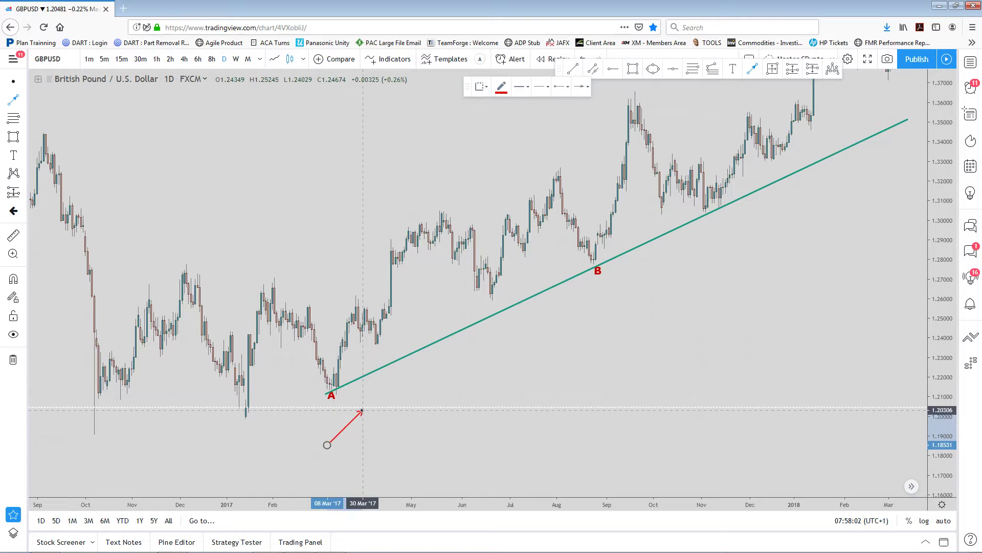
key("Escape")
left_click_drag(565, 352, 365, 441)
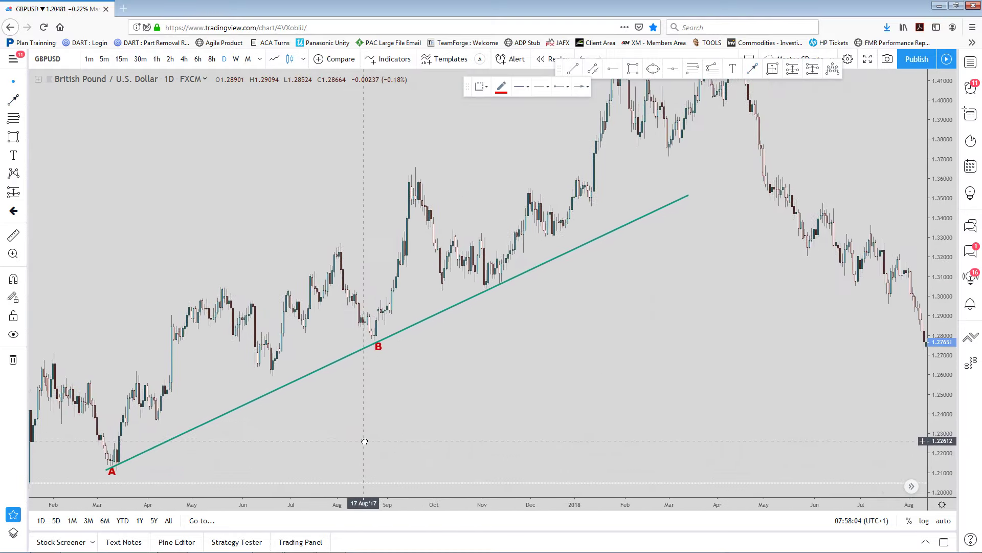
Pull the trend line's right endpoint back to 30 Mar '18
left_click_drag(686, 198, 719, 176)
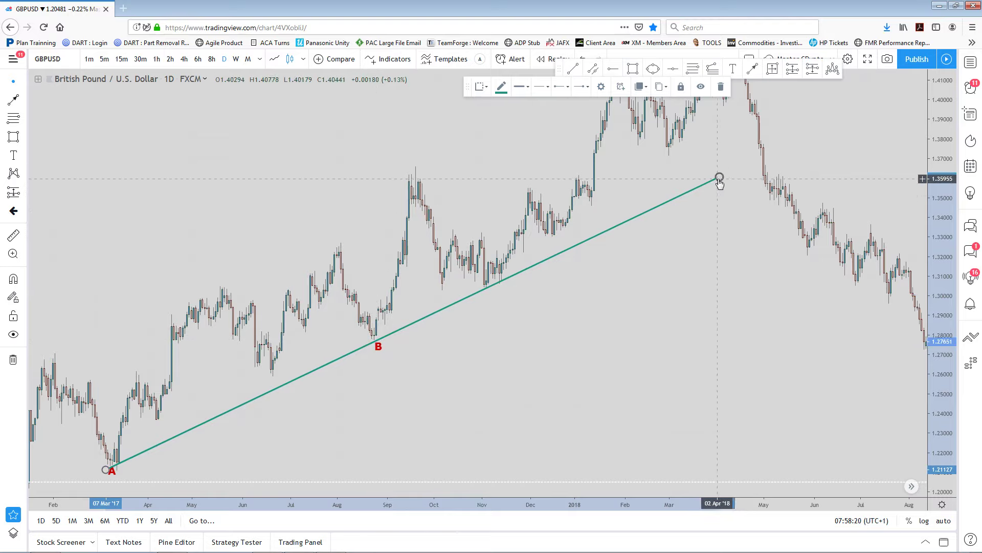
left_click_drag(720, 178, 715, 178)
left_click(629, 356)
left_click_drag(550, 363, 625, 366)
scroll(626, 366, "up", 2)
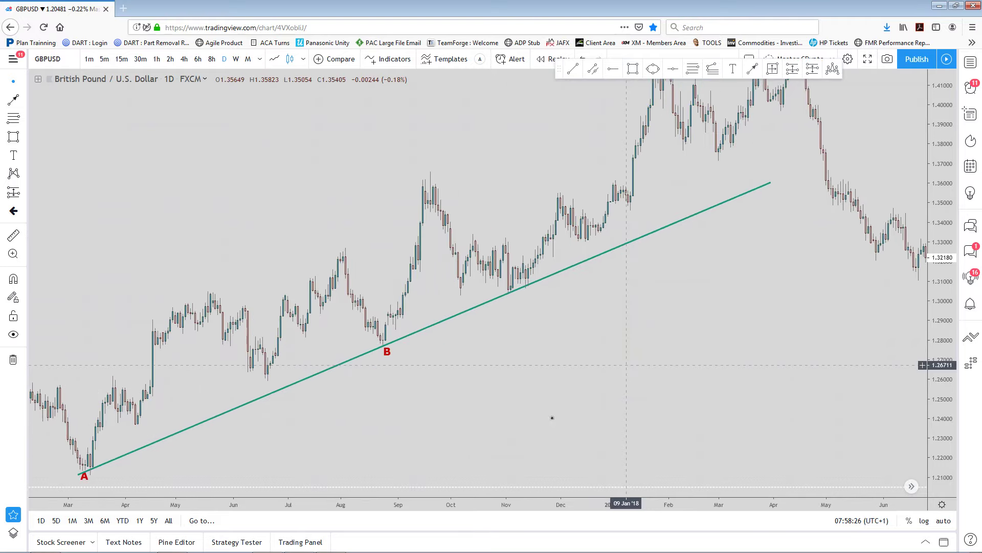
scroll(615, 381, "down", 1)
left_click_drag(615, 381, 711, 285)
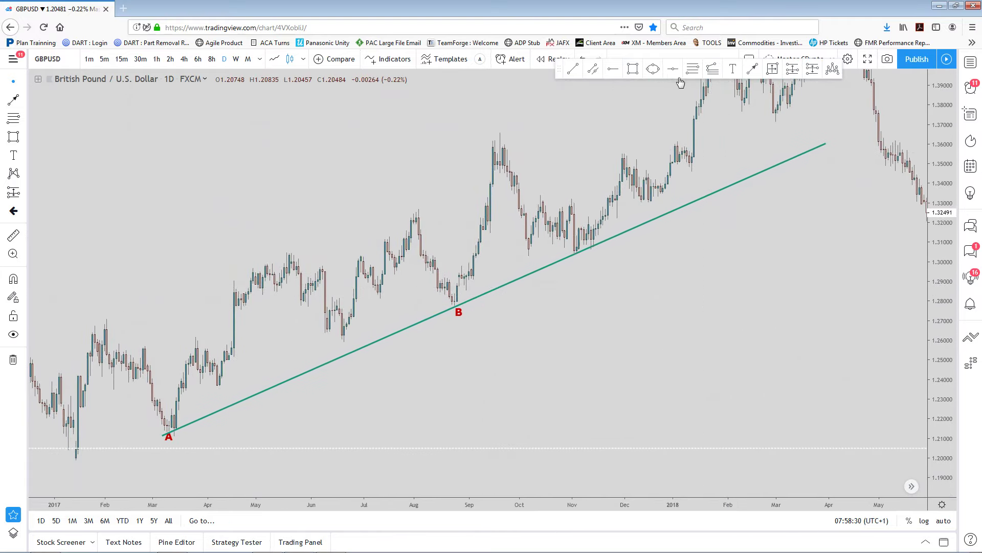
Draw an ellipse circling the trend line's touch point at A
left_click(653, 69)
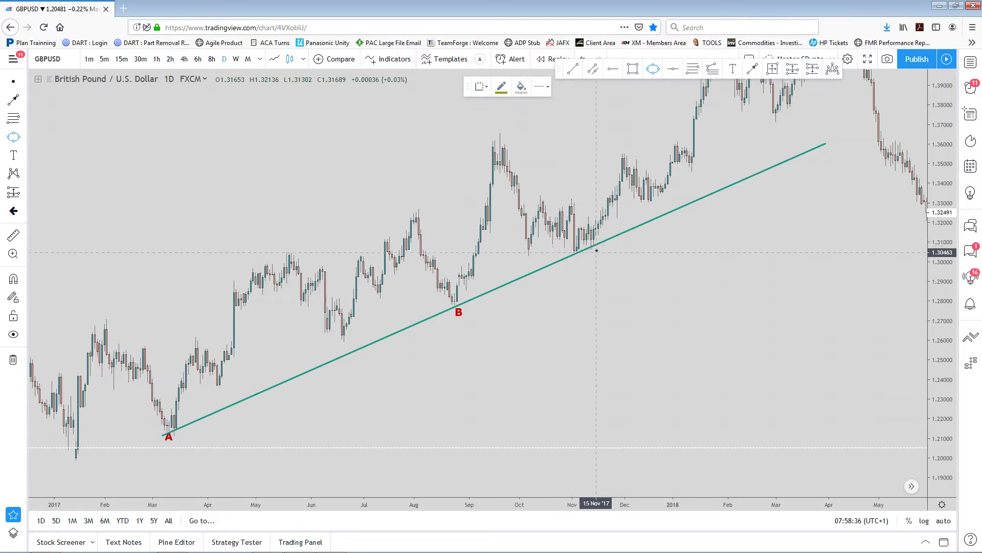
left_click(154, 427)
left_click(181, 439)
left_click(161, 449)
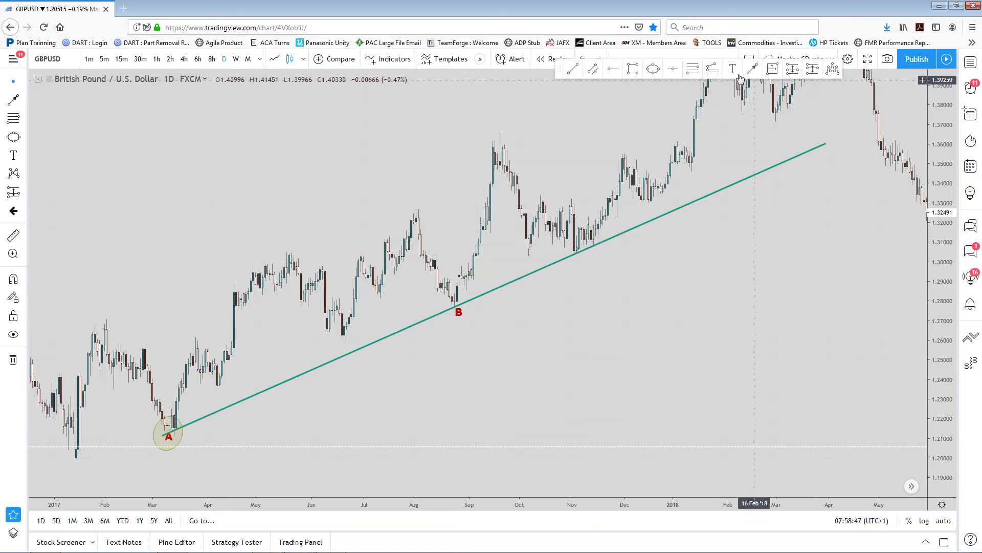
Draw a matching ellipse around the B touch point
left_click(653, 69)
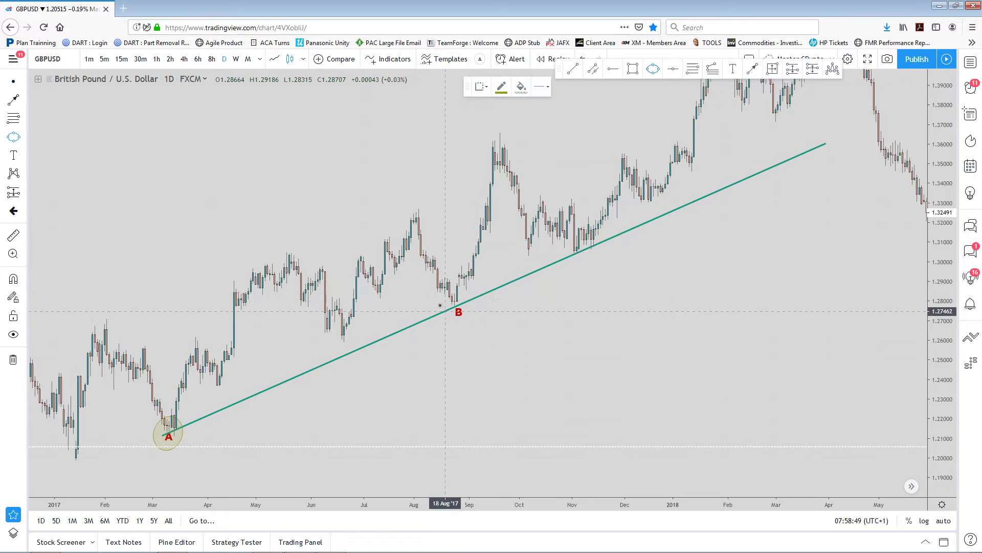
left_click(445, 298)
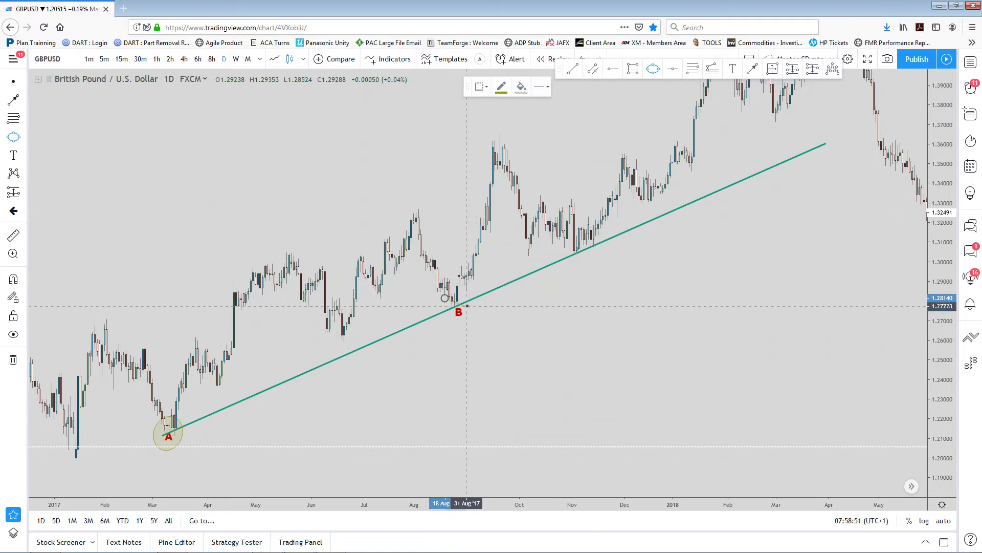
left_click(467, 305)
left_click(453, 314)
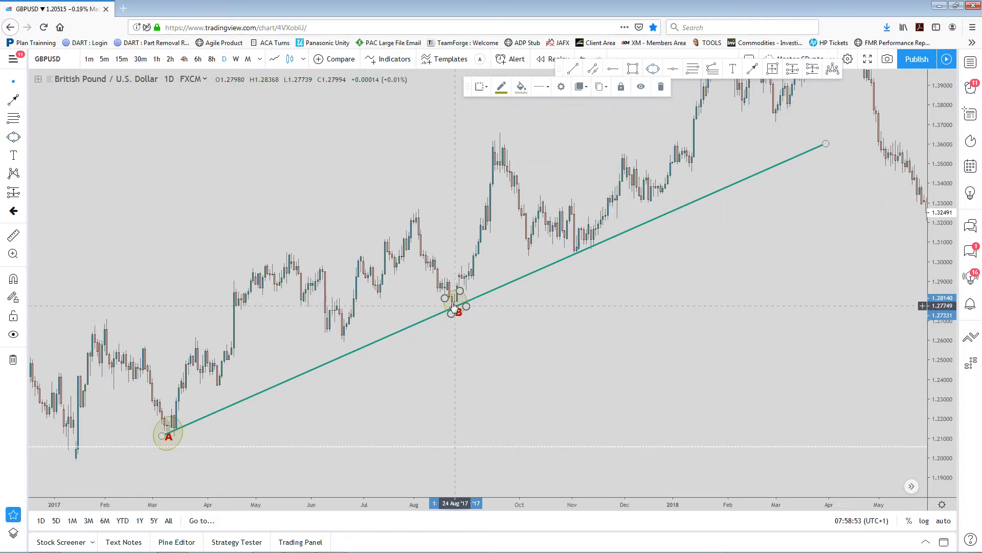
left_click(522, 347)
mouse_move(693, 291)
left_mouse_down()
mouse_move(588, 373)
mouse_move(550, 383)
left_mouse_up()
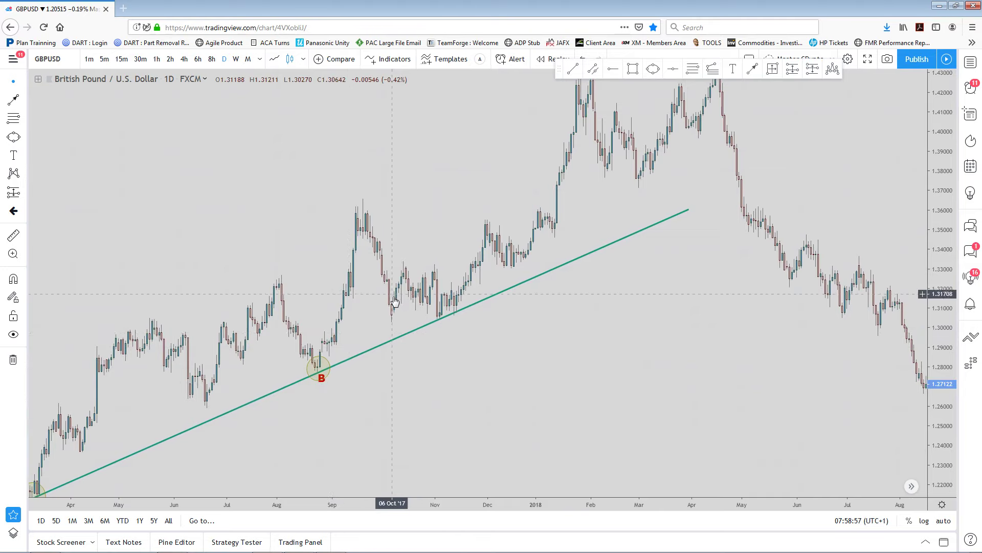
Draw red arrows from B up to the September 2017 high and down to the November low
left_click(753, 72)
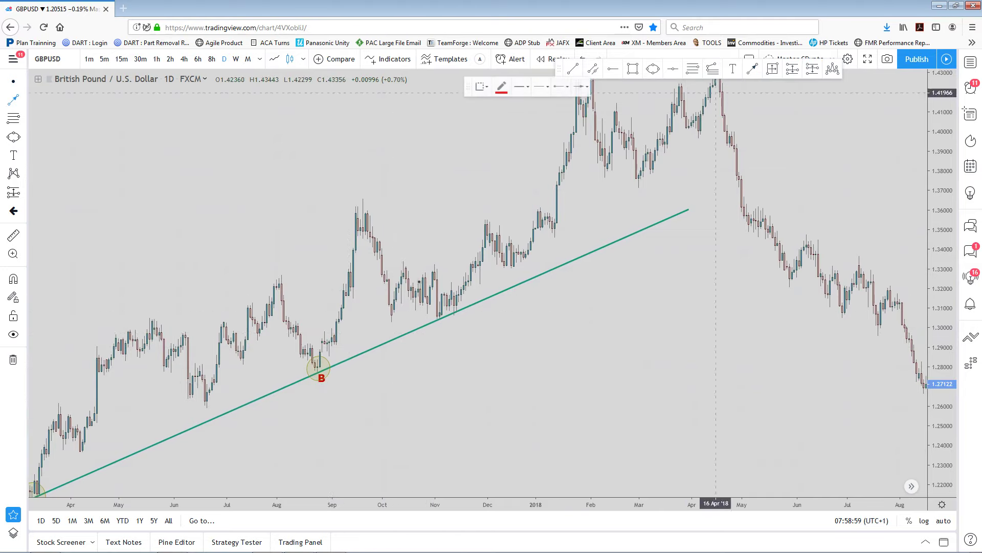
mouse_move(330, 363)
left_mouse_down()
mouse_move(377, 205)
mouse_move(370, 214)
left_mouse_up()
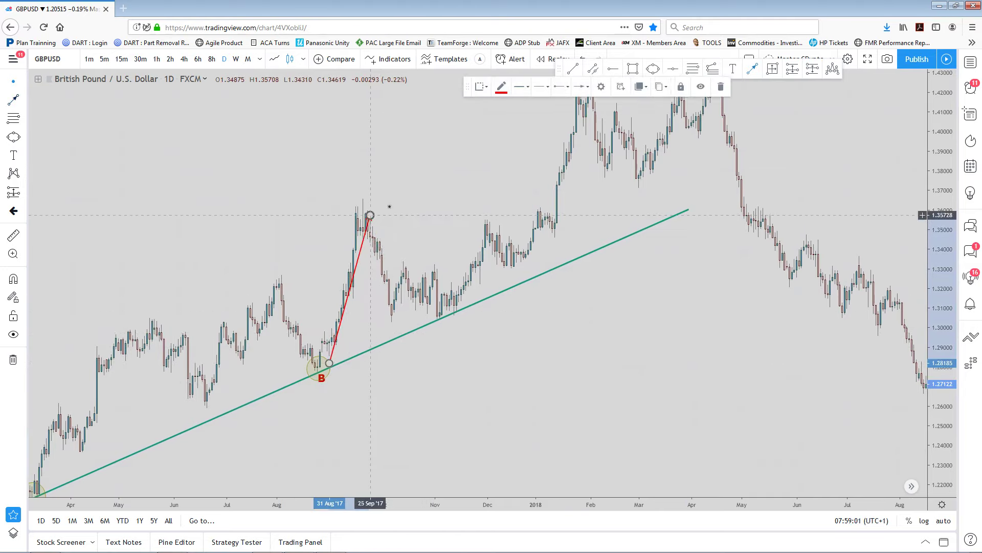
left_click(753, 70)
left_click_drag(384, 216, 447, 311)
left_click_drag(533, 344, 529, 378)
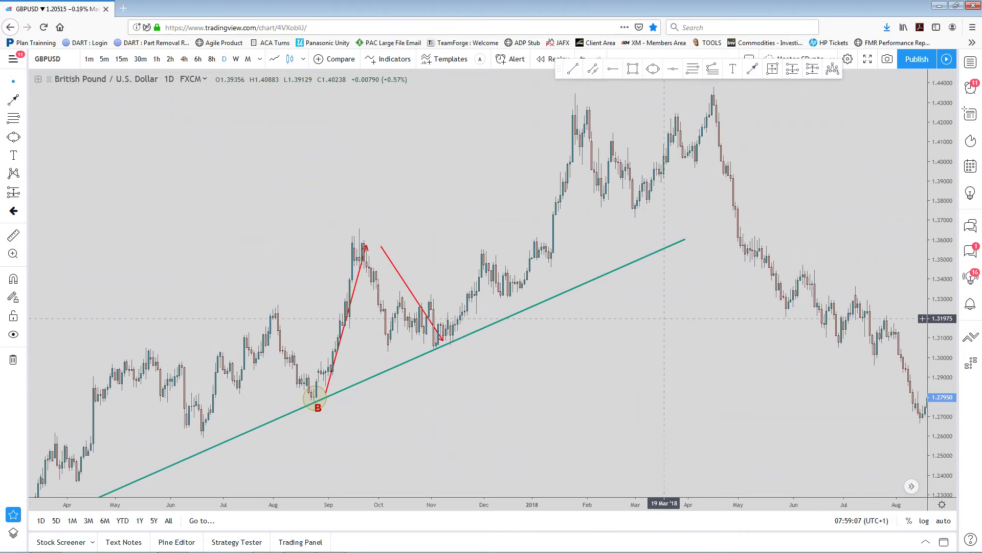
left_click_drag(686, 240, 890, 152)
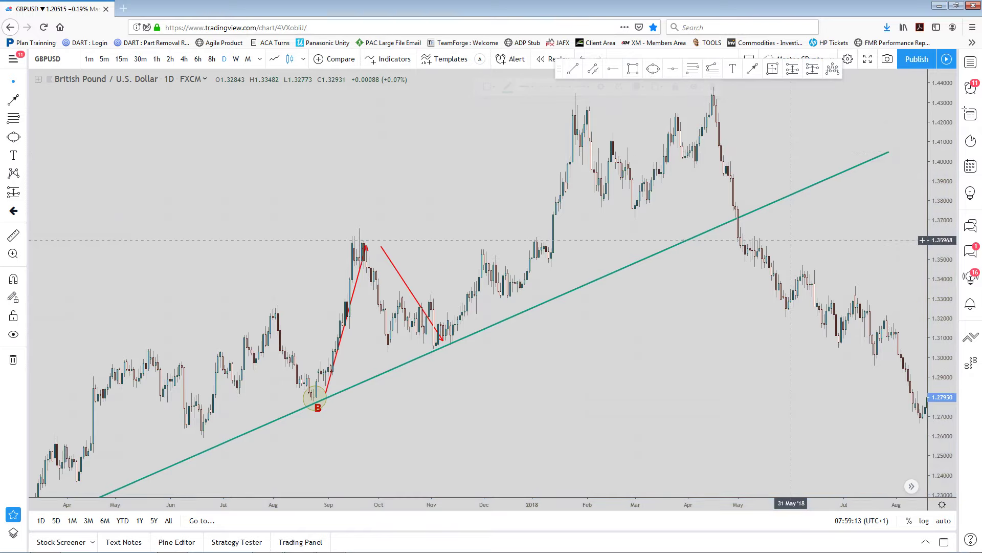
Delete the descending red arrow toward the November low, keeping only the rising arrow from B
left_click_drag(684, 363, 667, 409)
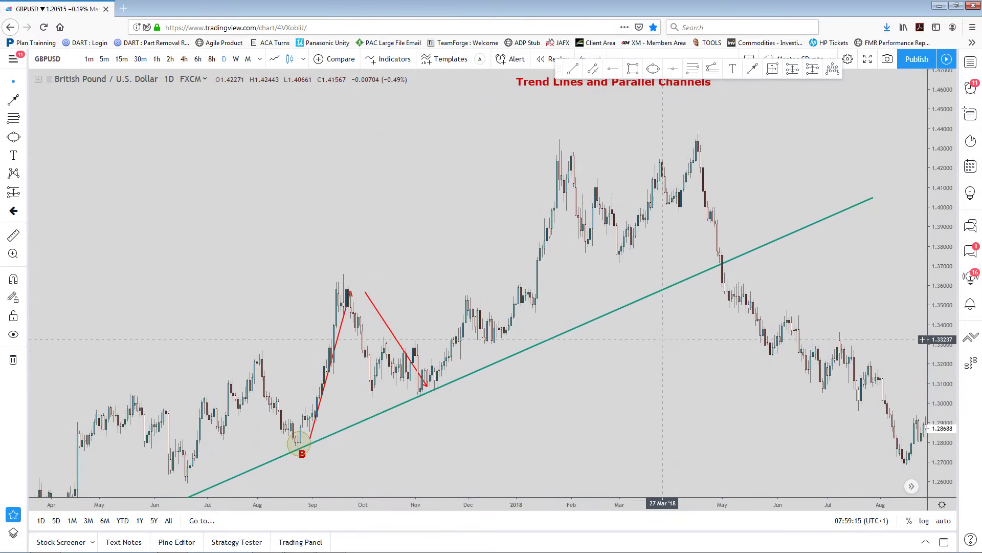
left_click_drag(583, 365, 636, 343)
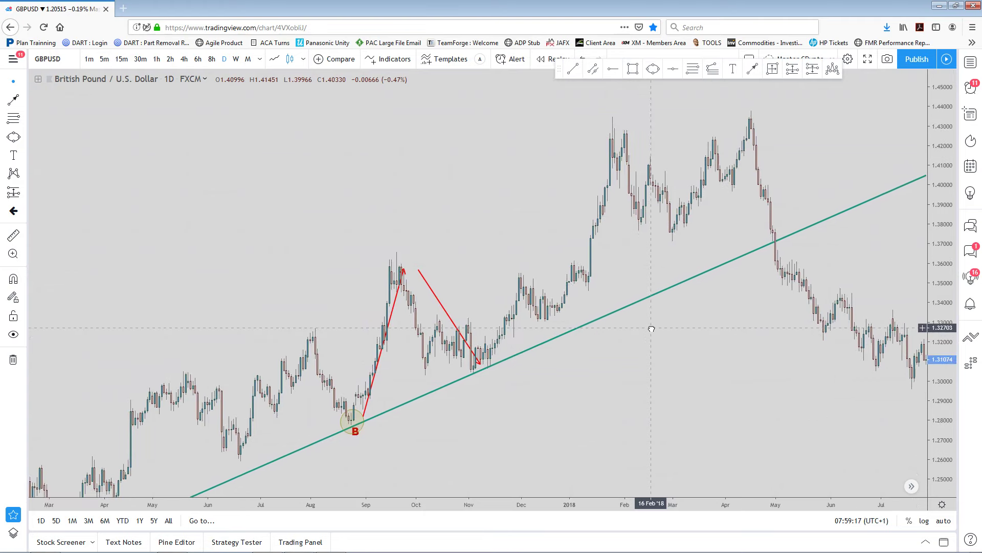
left_click(446, 315)
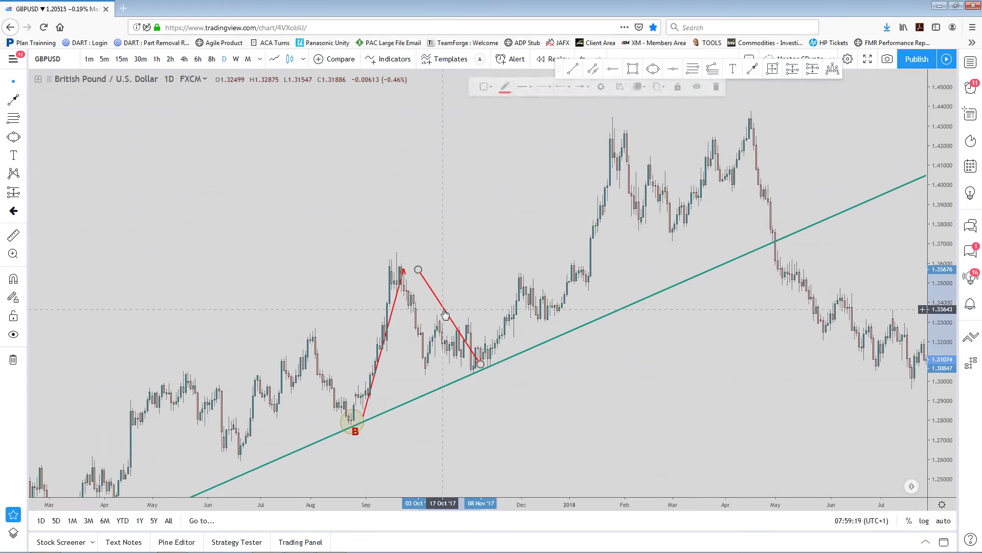
key("Delete")
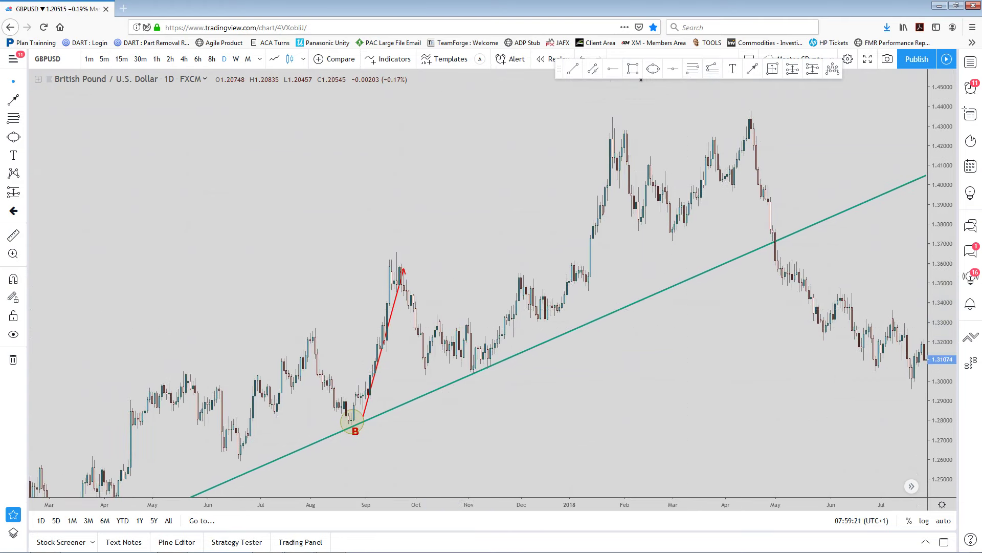
Circle the green trend line's November 2017 touch near 1.305 with an ellipse
left_click(653, 69)
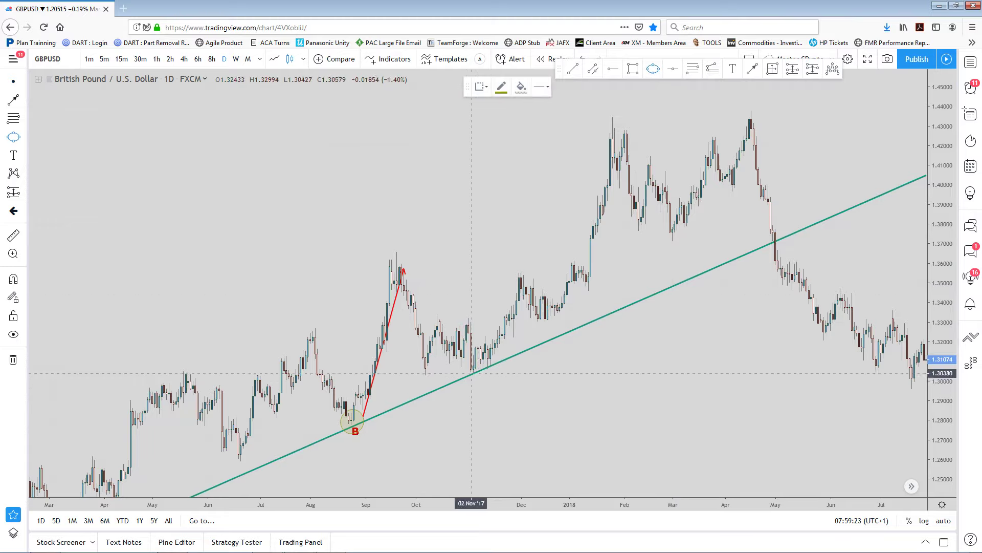
left_click(464, 362)
left_click(495, 374)
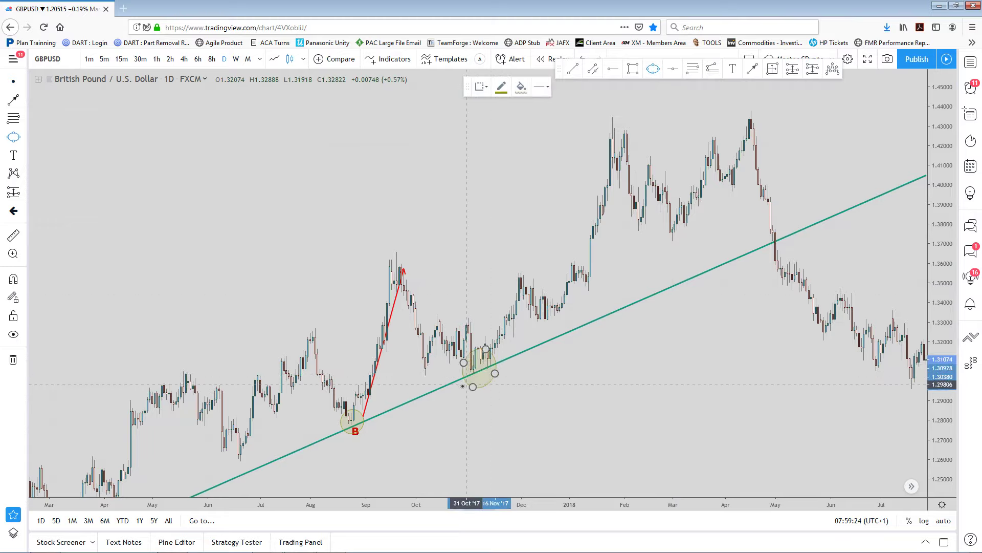
left_click(466, 383)
left_click_drag(537, 408, 617, 307)
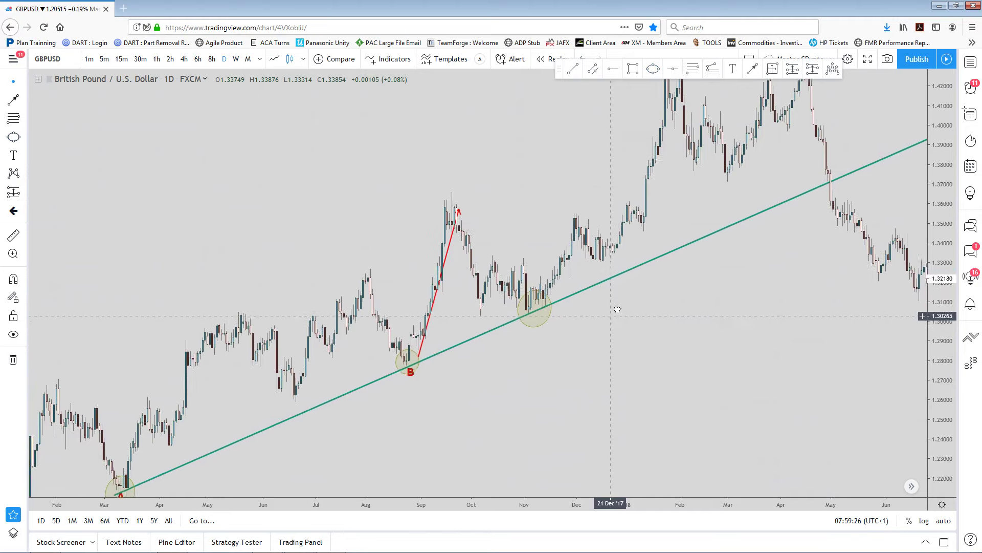
left_click_drag(591, 347, 623, 388)
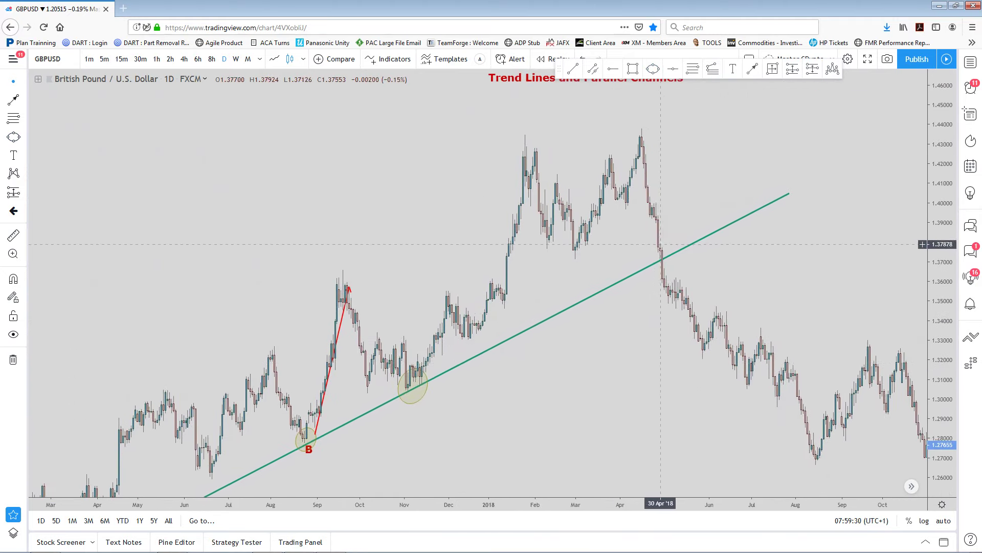
Draw a red arrow from the April 2018 high down to the trend-line break
scroll(682, 260, "up", 3)
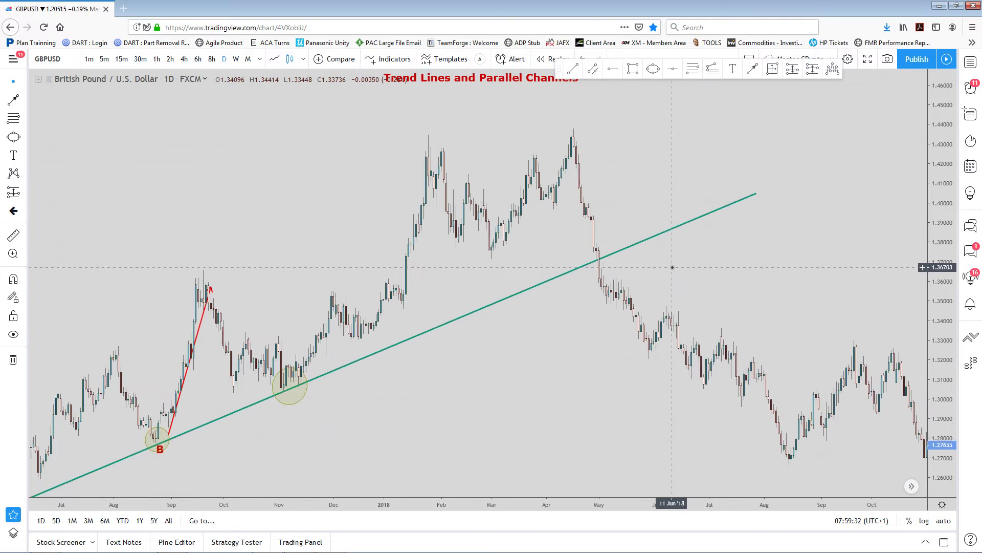
left_click(752, 70)
left_click(534, 132)
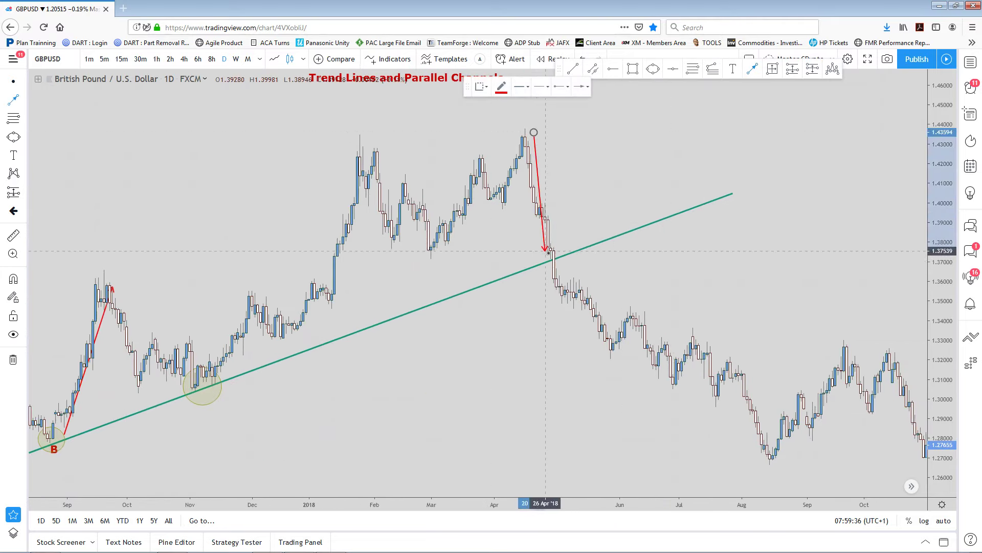
left_click(549, 257)
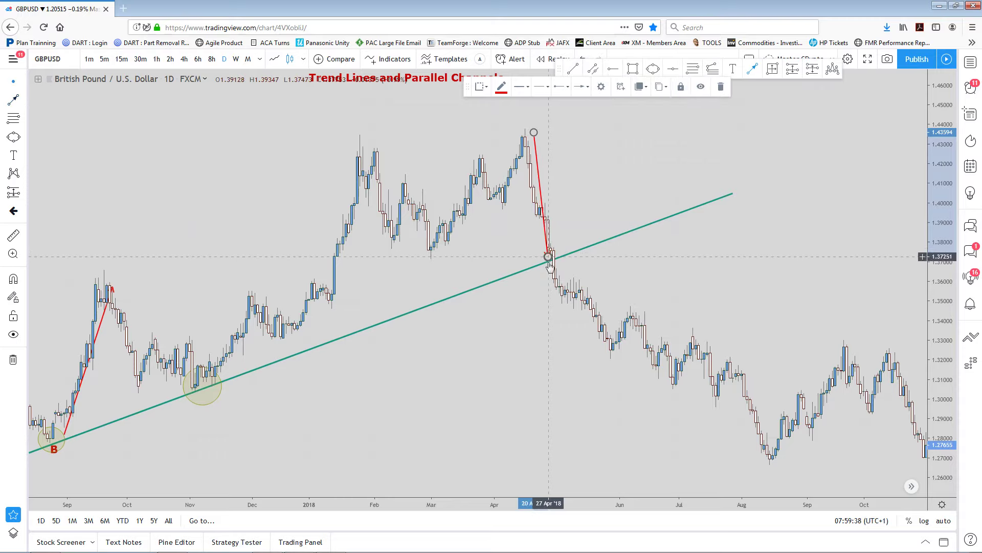
Draw another red arrow from just below the break down toward June, then bring point A back into view
scroll(563, 277, "up", 3)
scroll(539, 271, "up", 2)
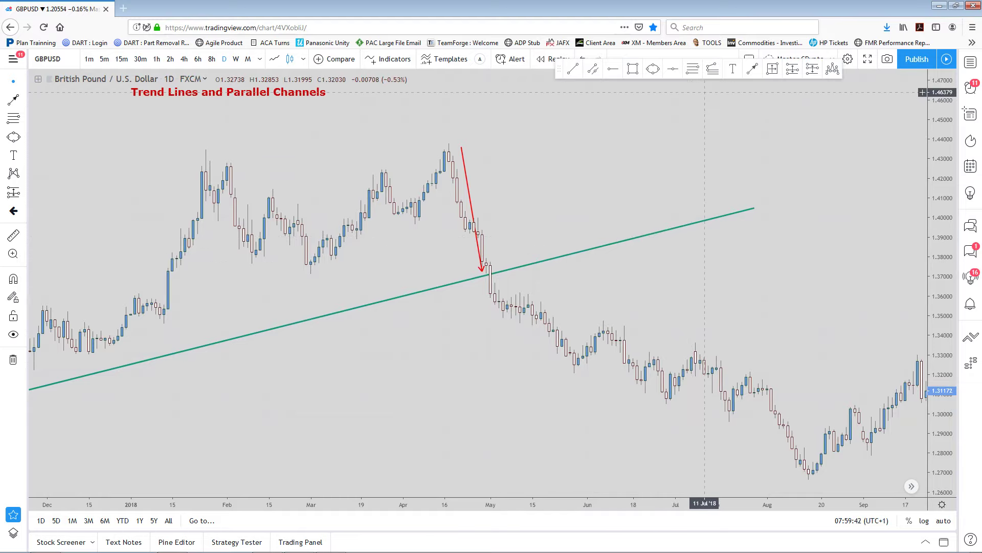
left_click(751, 72)
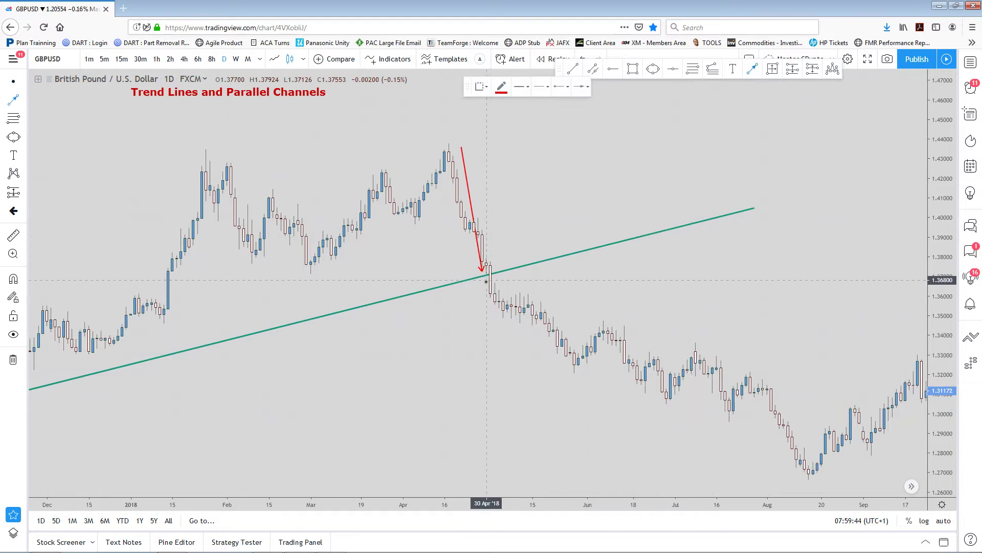
left_click(482, 288)
left_click(600, 391)
scroll(638, 382, "down", 5)
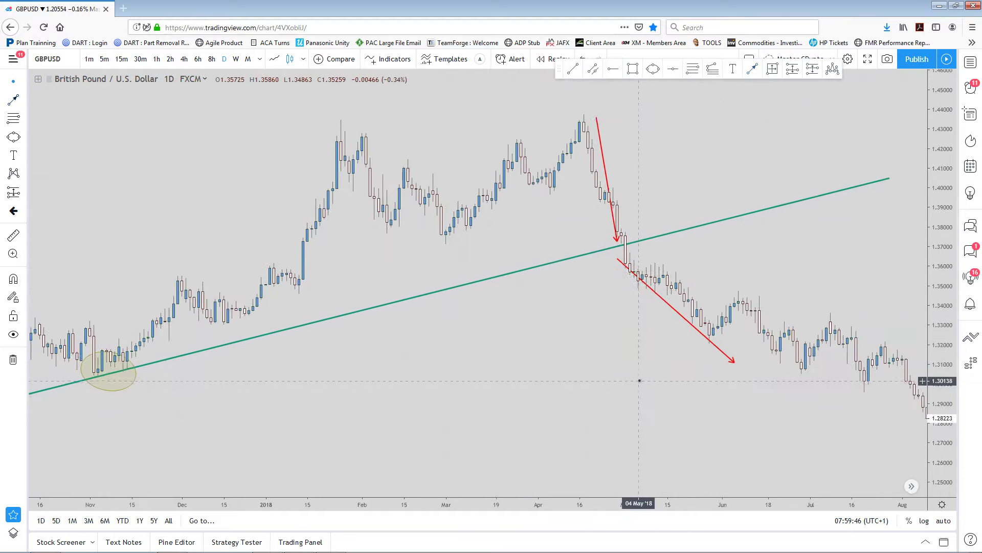
scroll(635, 378, "up", 2)
scroll(635, 378, "down", 2)
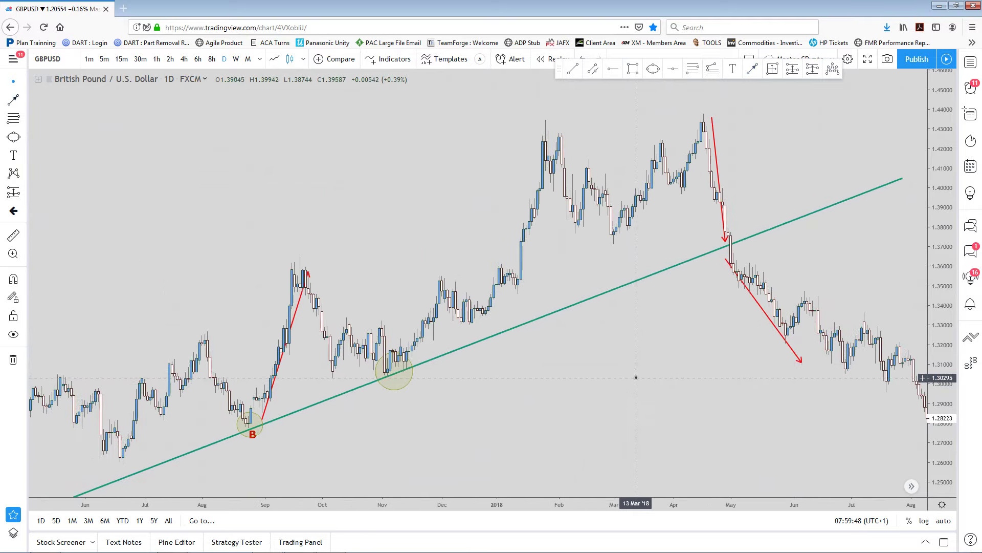
left_click_drag(635, 378, 651, 310)
scroll(652, 309, "down", 3)
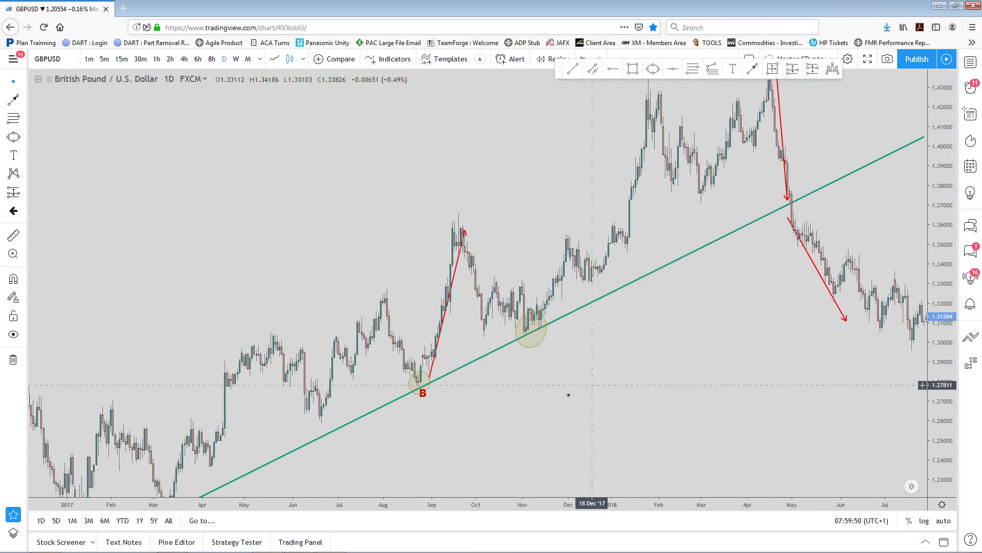
left_click_drag(565, 316, 602, 261)
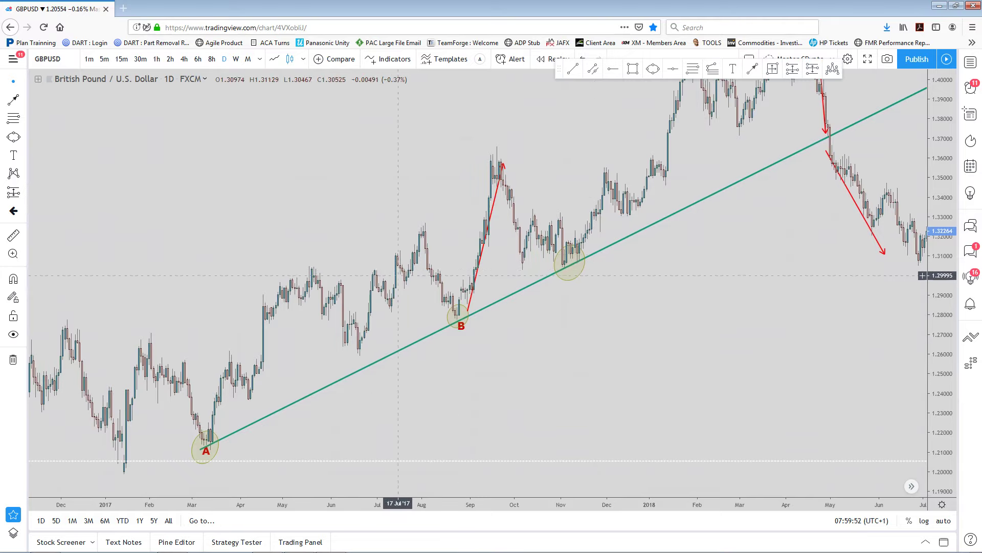
Delete the red arrow rising from point B
left_click(496, 204)
key("Delete")
scroll(545, 333, "up", 1)
scroll(563, 327, "up", 1)
left_click_drag(582, 325, 568, 330)
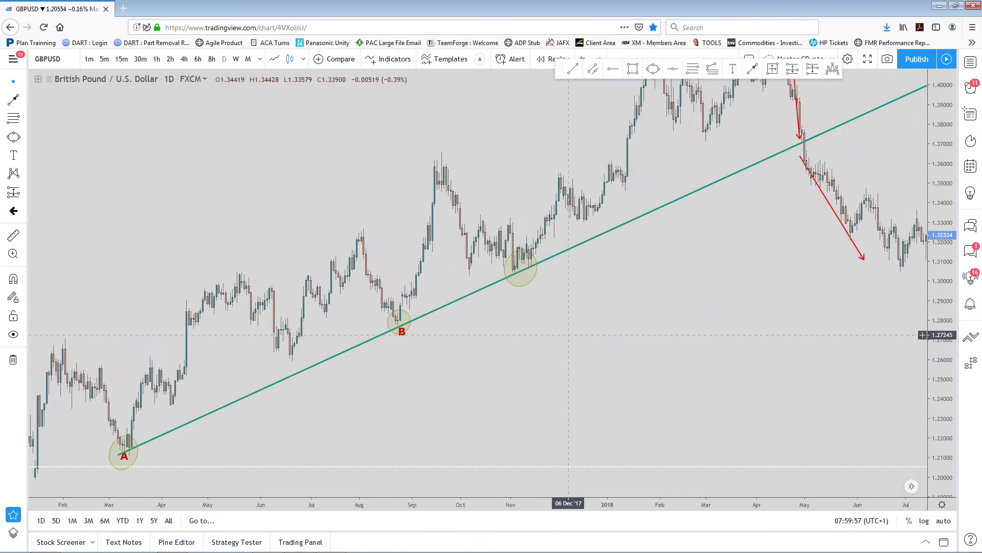
Draw red arrows pointing at the touches A and B
left_click(751, 71)
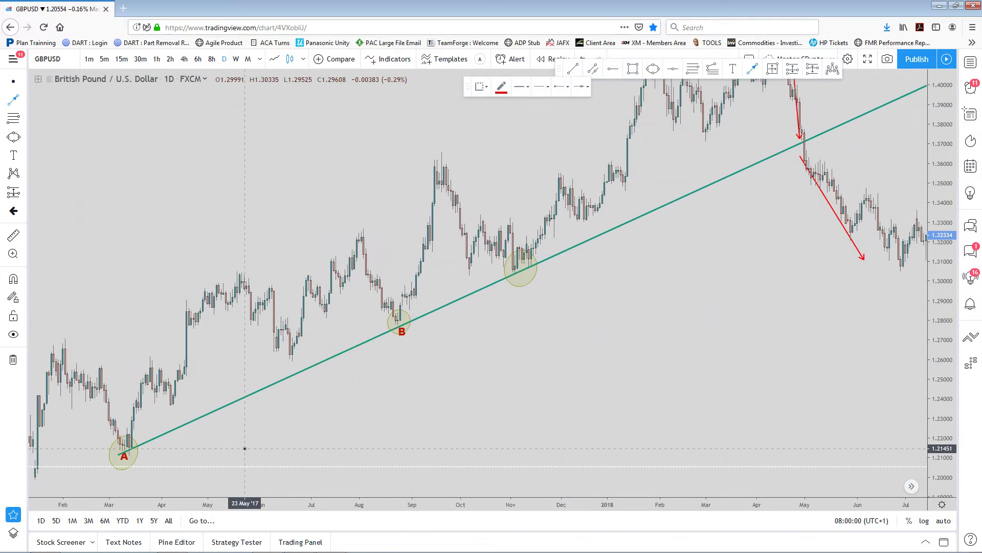
mouse_move(244, 448)
left_mouse_down()
mouse_move(125, 451)
mouse_move(143, 453)
left_mouse_up()
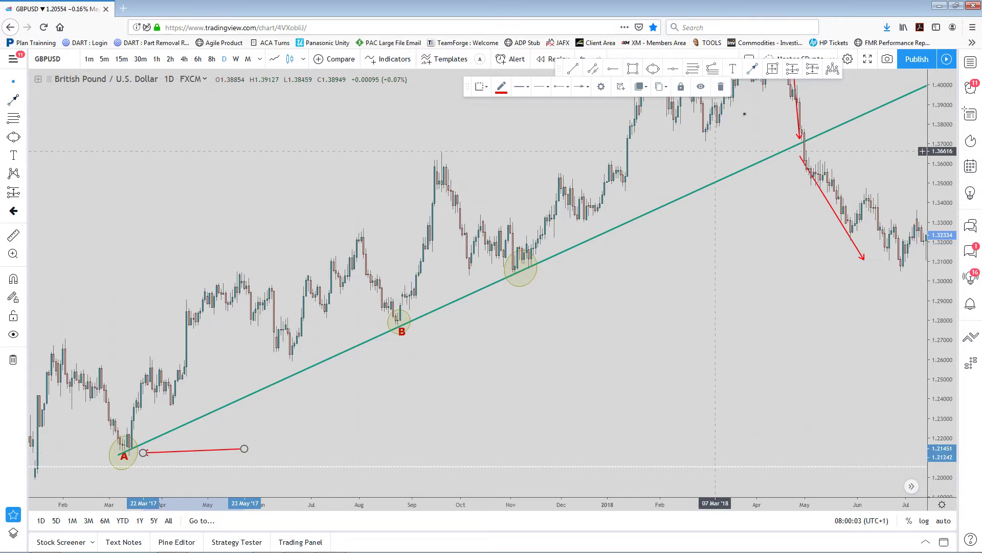
left_click(751, 68)
left_click_drag(531, 418, 414, 332)
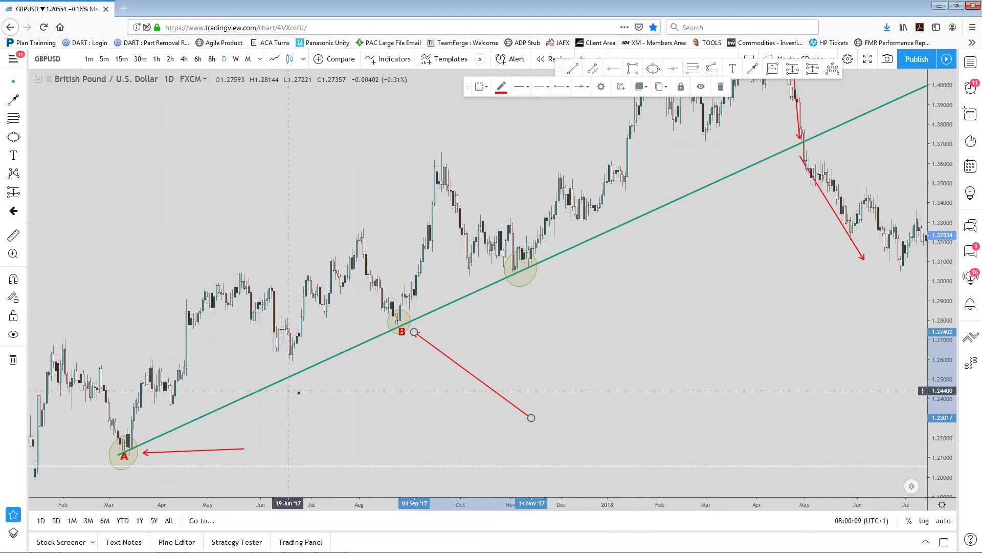
Point a red arrow at the November touch circle and anchor another at the September peak
left_click_drag(718, 101, 692, 123)
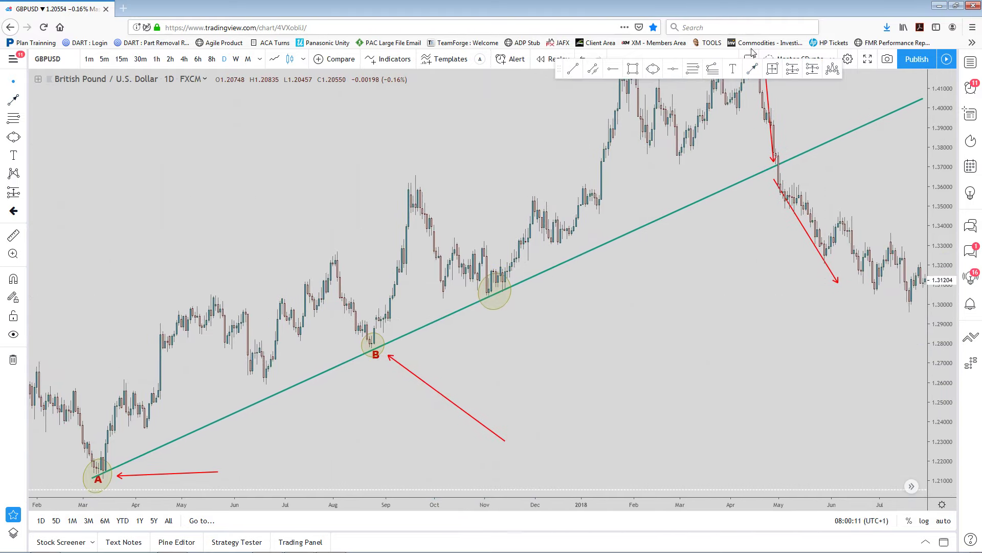
left_click(752, 69)
left_click_drag(701, 324, 496, 295)
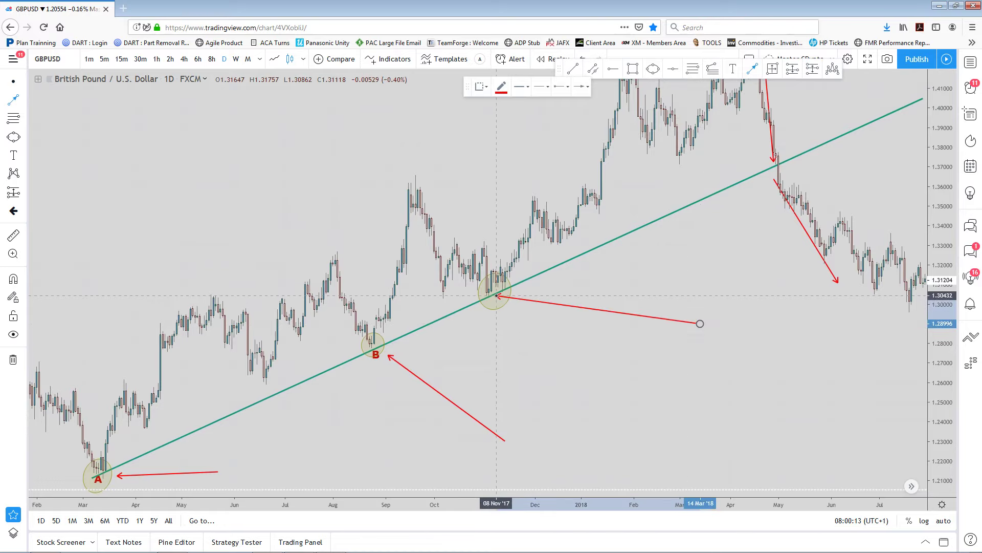
left_click(506, 295)
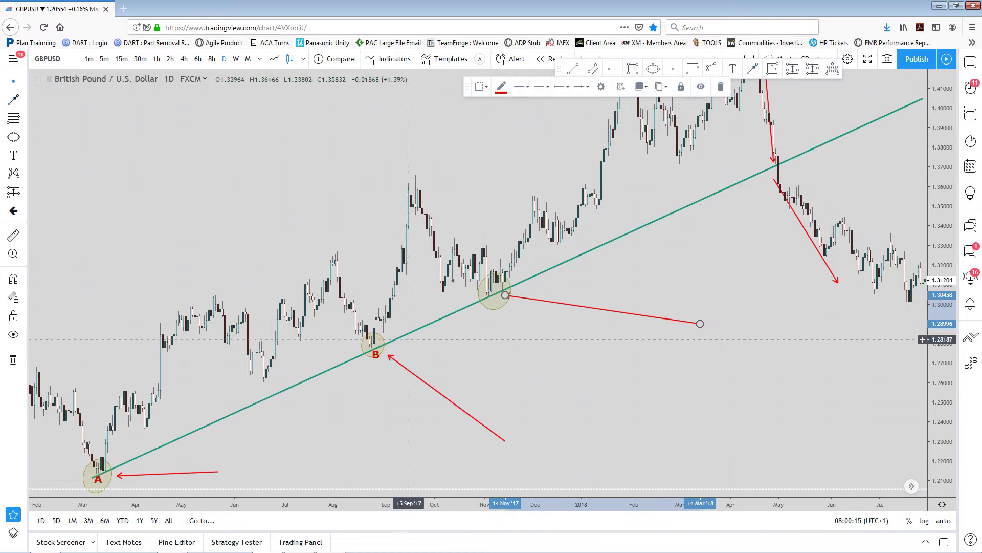
left_click(752, 69)
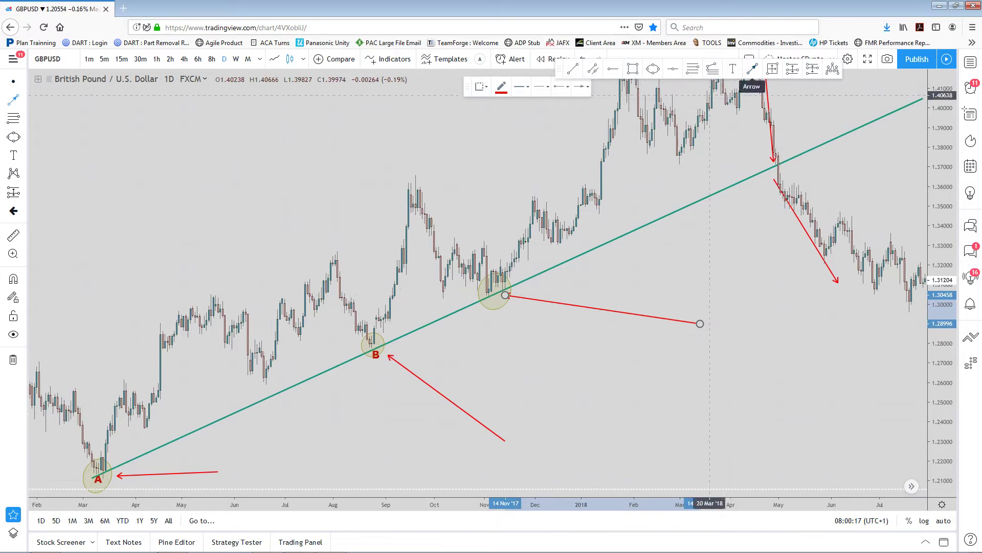
left_click(431, 187)
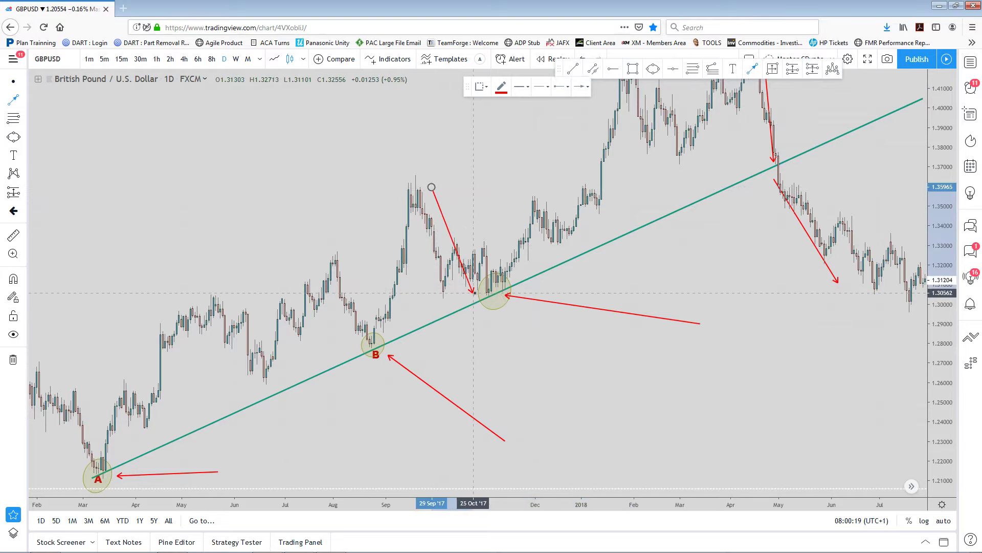
End the September arrow in the November circle and draw one rising to the January 2018 high
left_click(480, 293)
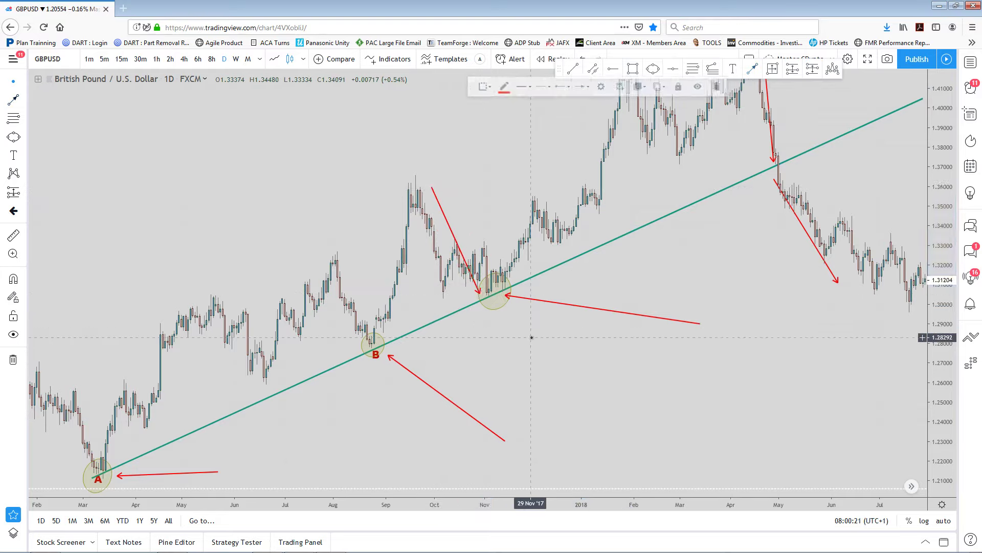
left_click(753, 70)
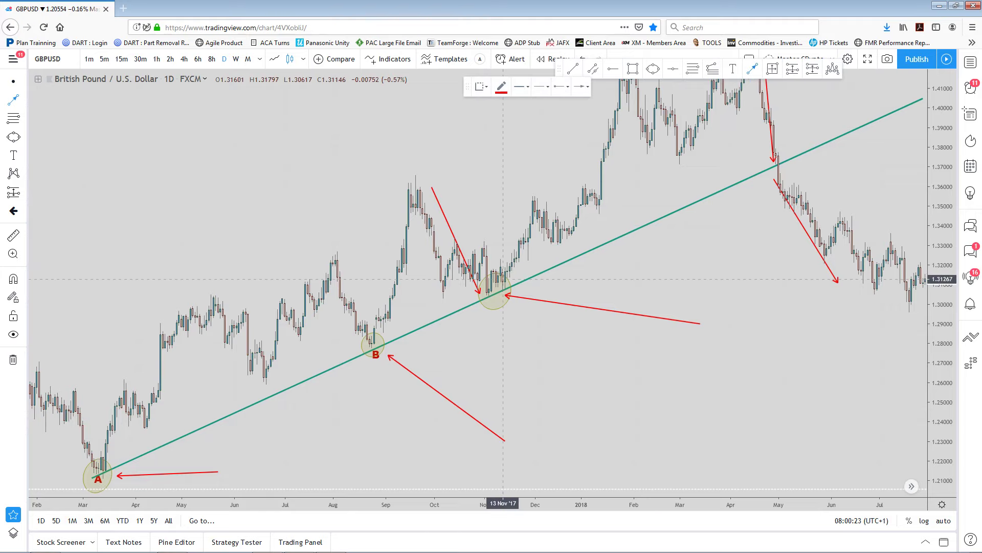
left_click(512, 281)
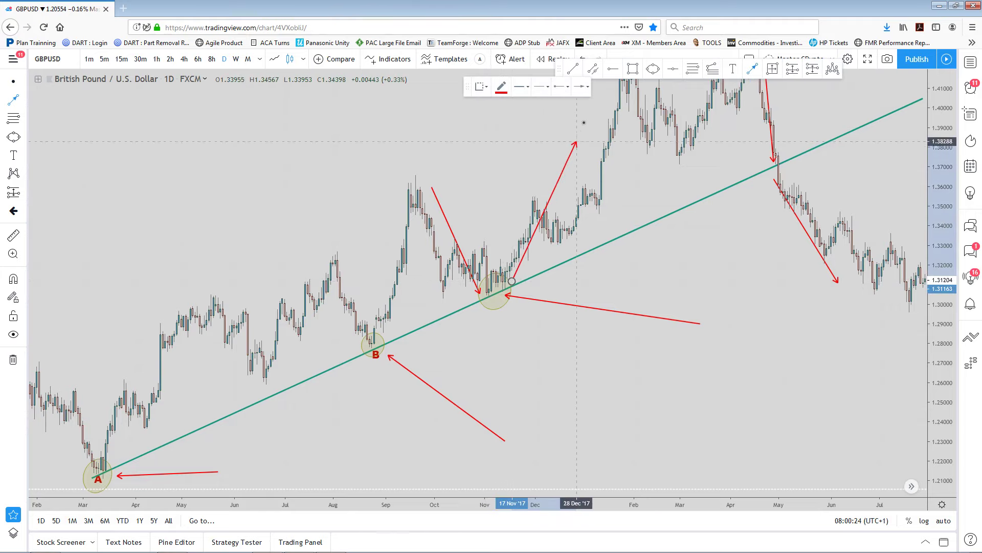
left_click(609, 82)
left_click_drag(715, 289, 717, 382)
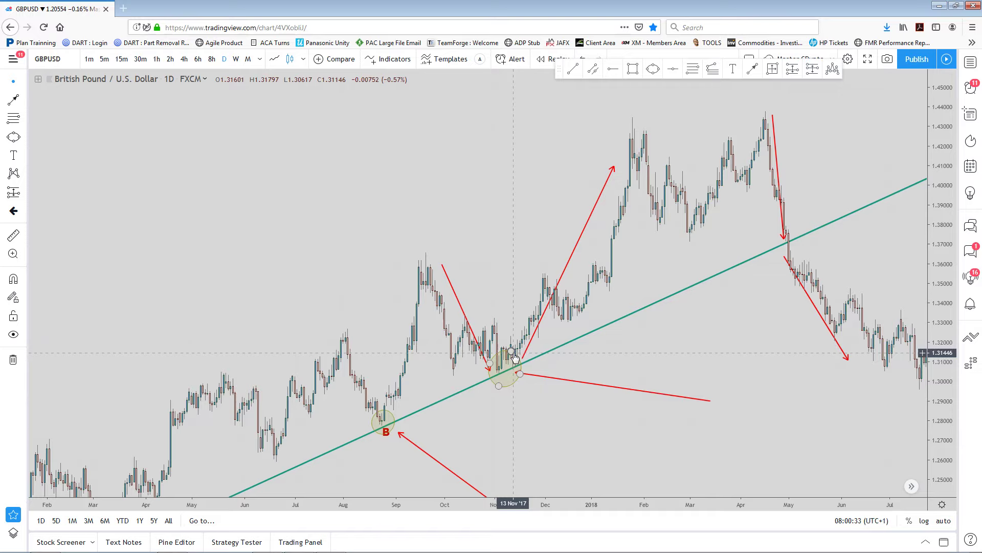
Adjust the rising red arrow so its tip reaches the January 2018 high
left_click_drag(537, 370, 529, 382)
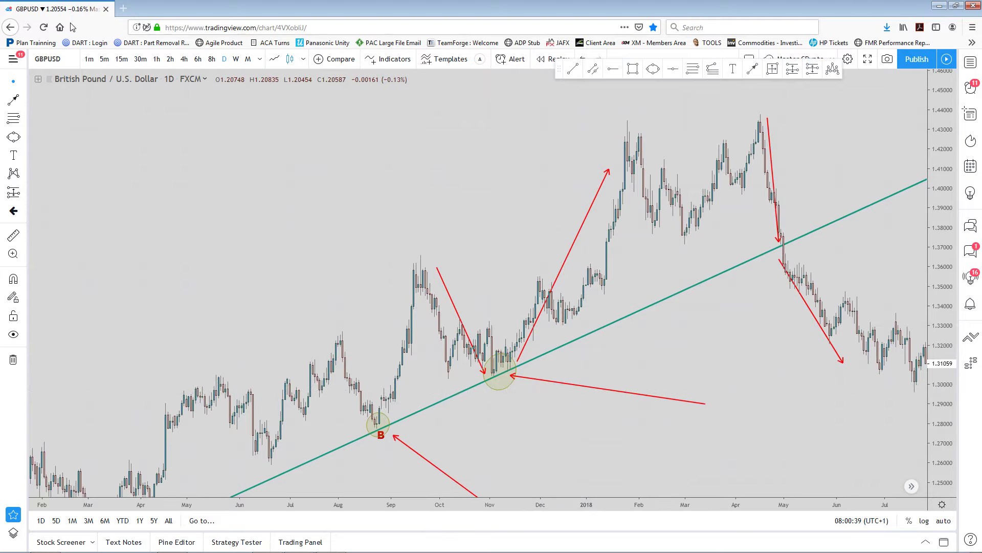
left_click_drag(508, 397, 506, 371)
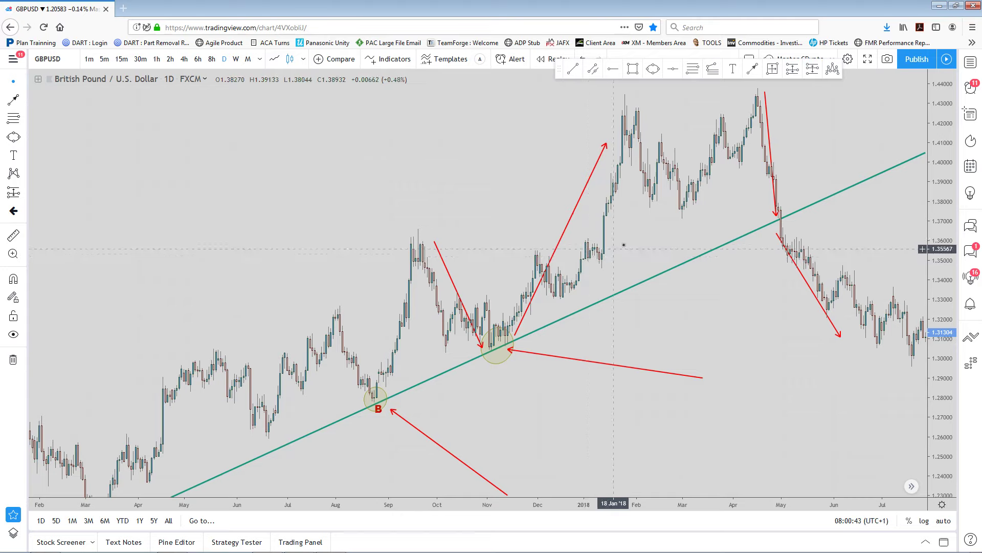
left_click_drag(657, 244, 644, 262)
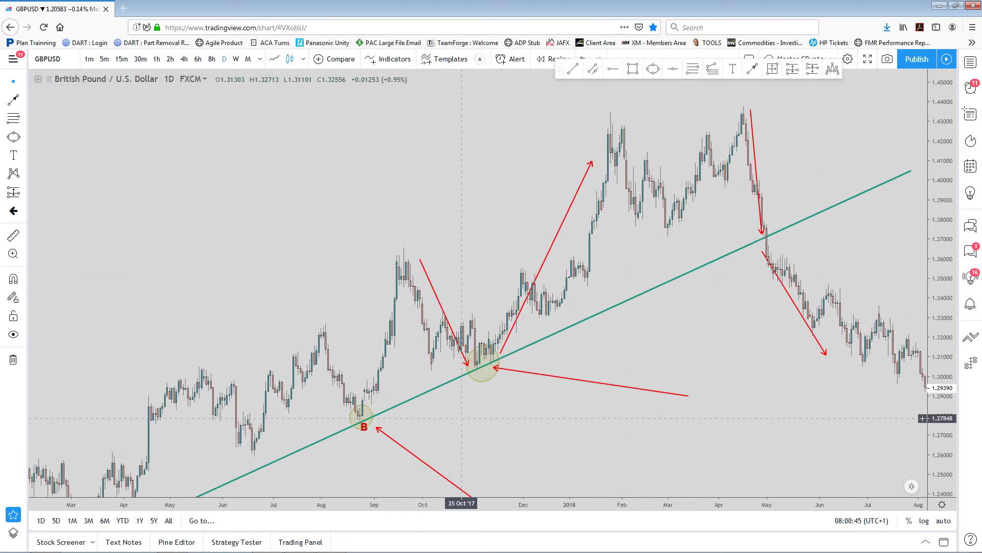
scroll(564, 376, "down", 5)
scroll(576, 378, "up", 1)
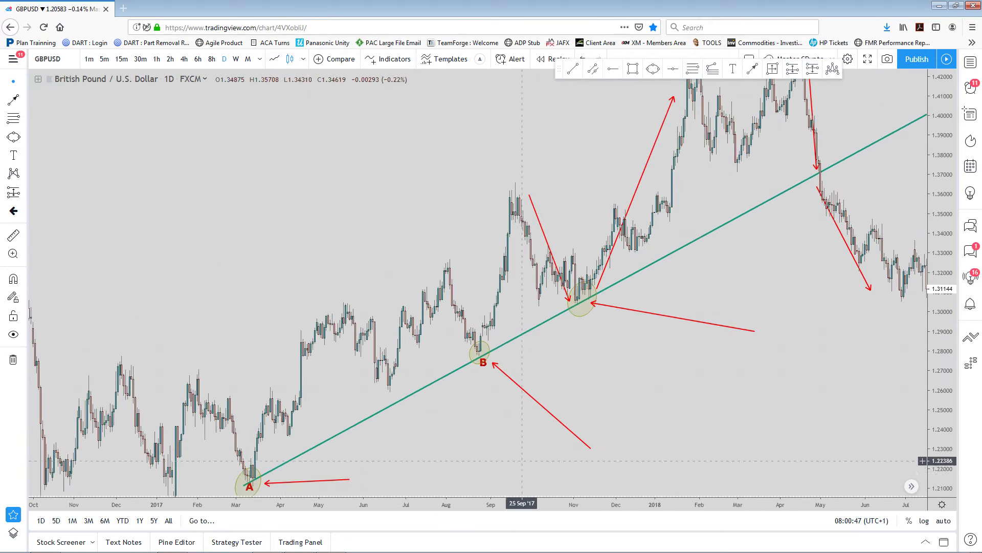
left_click_drag(449, 423, 419, 410)
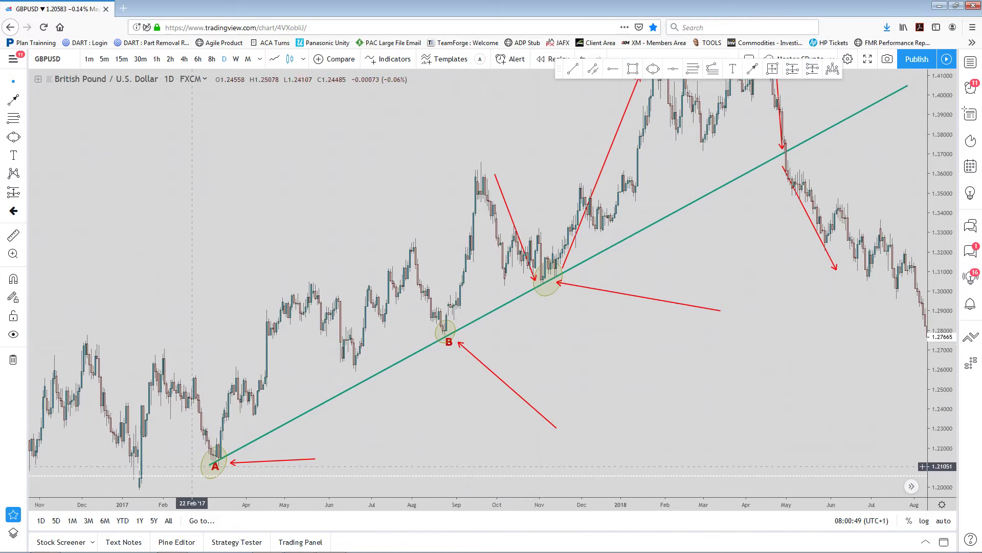
left_click_drag(530, 322, 465, 379)
left_click(513, 337)
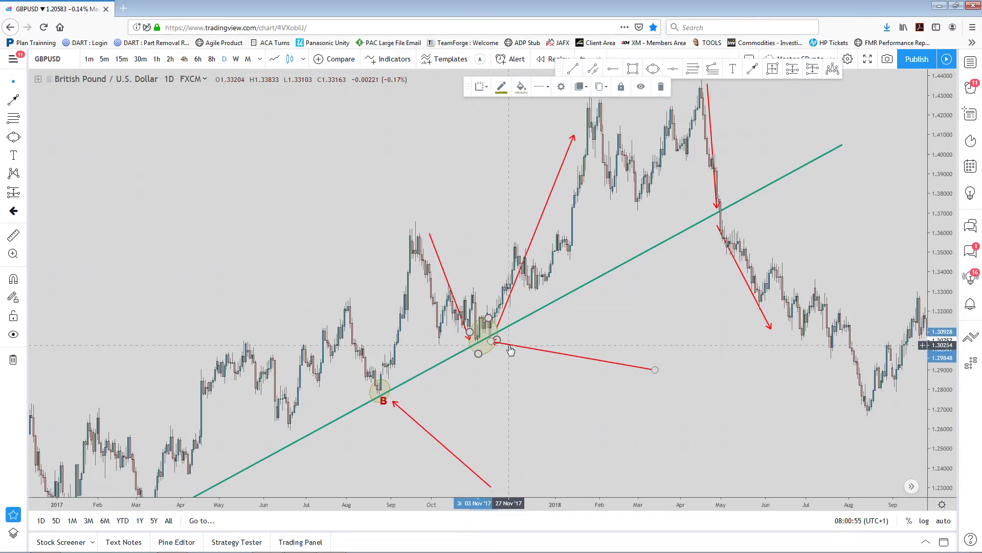
left_click_drag(508, 344, 508, 381)
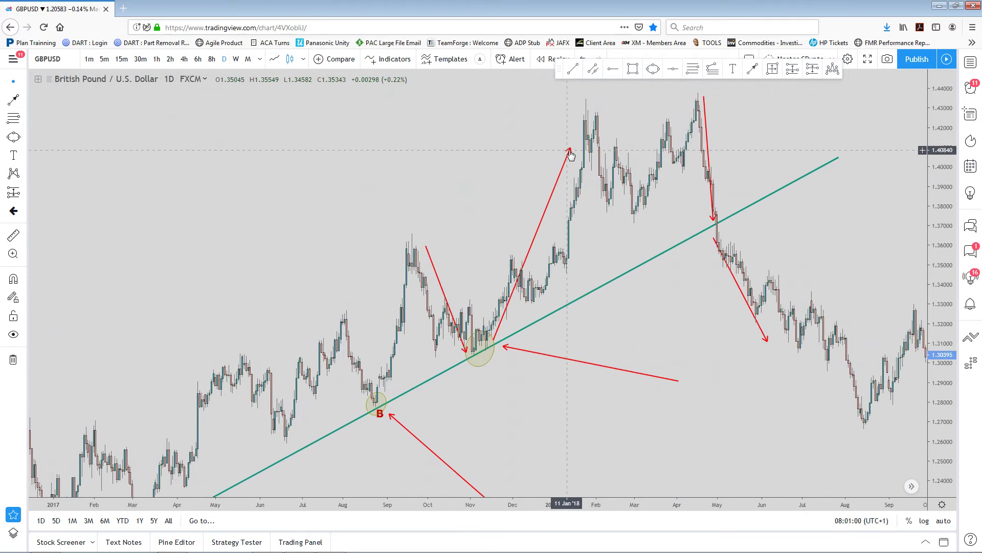
left_click_drag(570, 151, 574, 104)
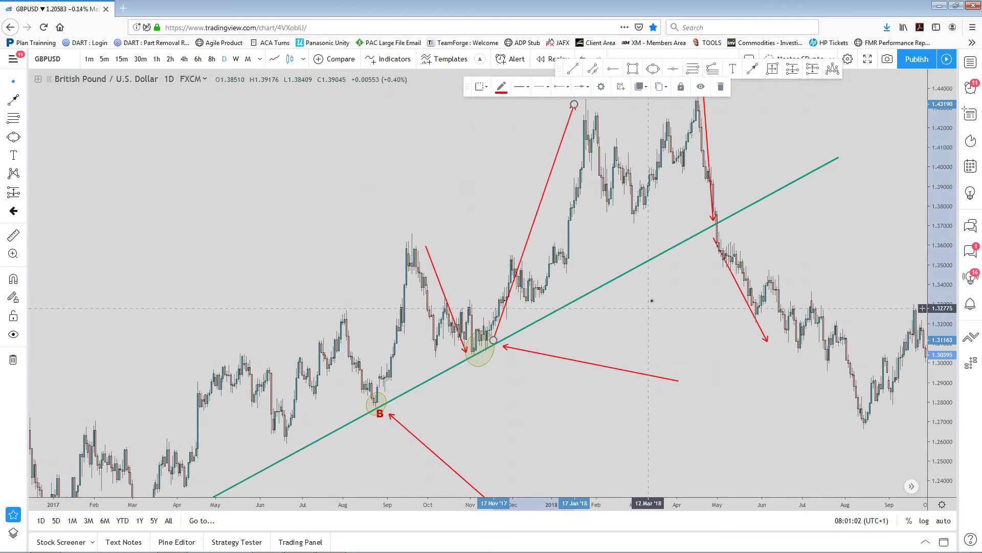
left_click_drag(485, 337, 497, 323)
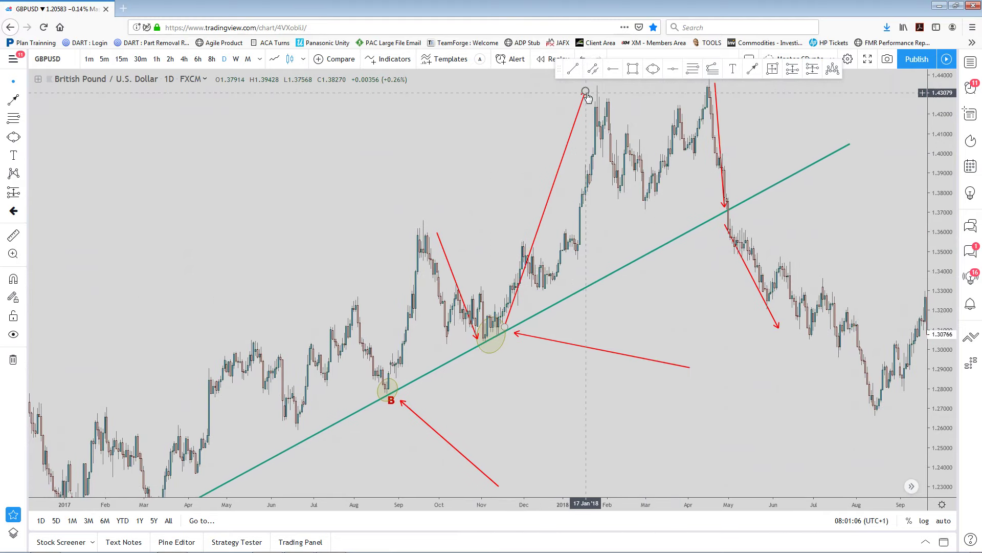
left_click_drag(586, 92, 583, 99)
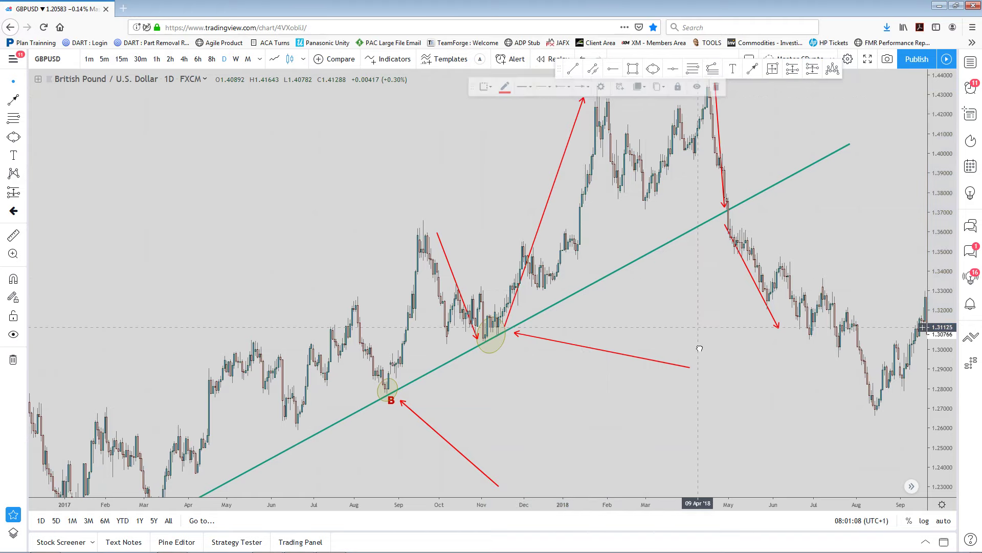
Delete the red arrows falling into the November touch and rising to the 2018 high
left_click_drag(700, 348, 703, 357)
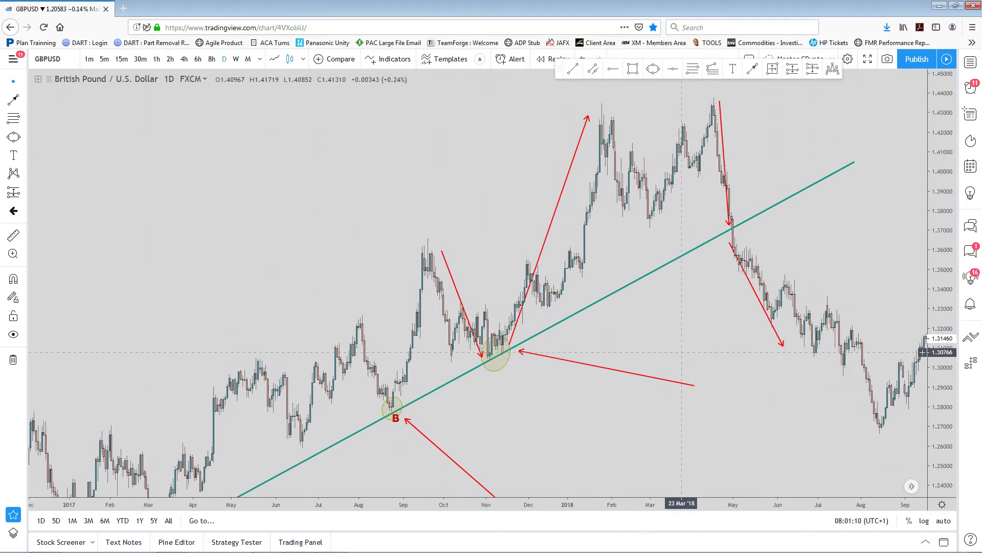
scroll(577, 375, "down", 3)
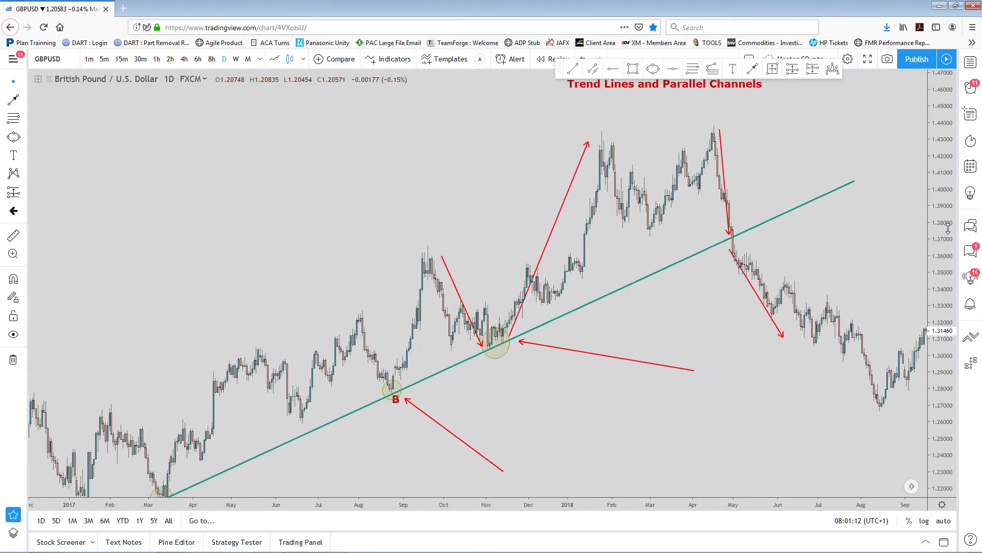
left_click_drag(577, 375, 514, 332)
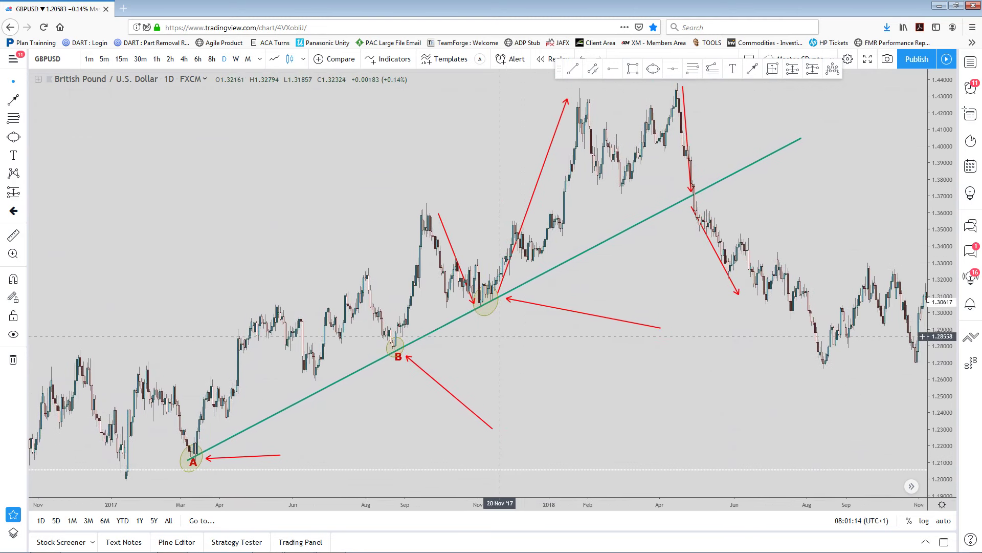
left_click(457, 263)
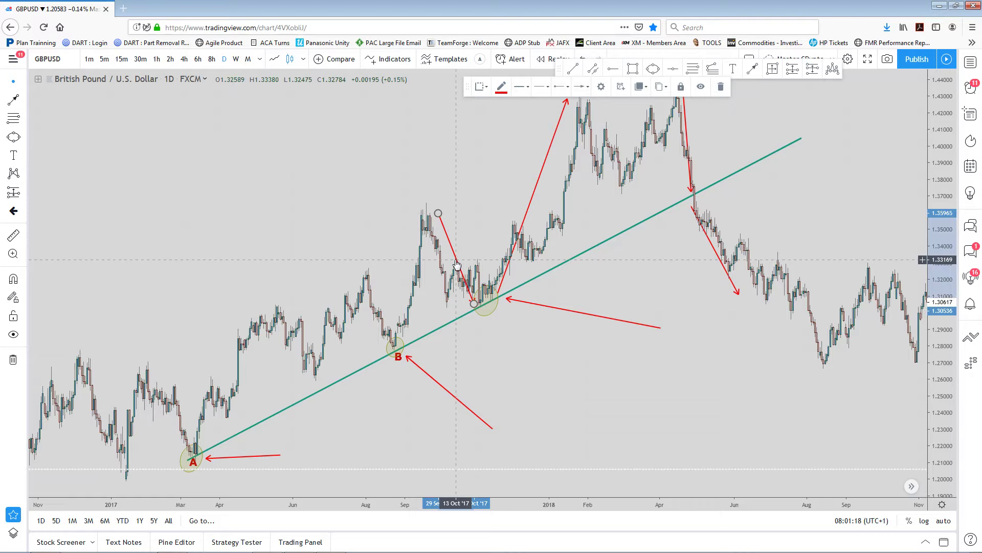
key("Delete")
left_click(524, 223)
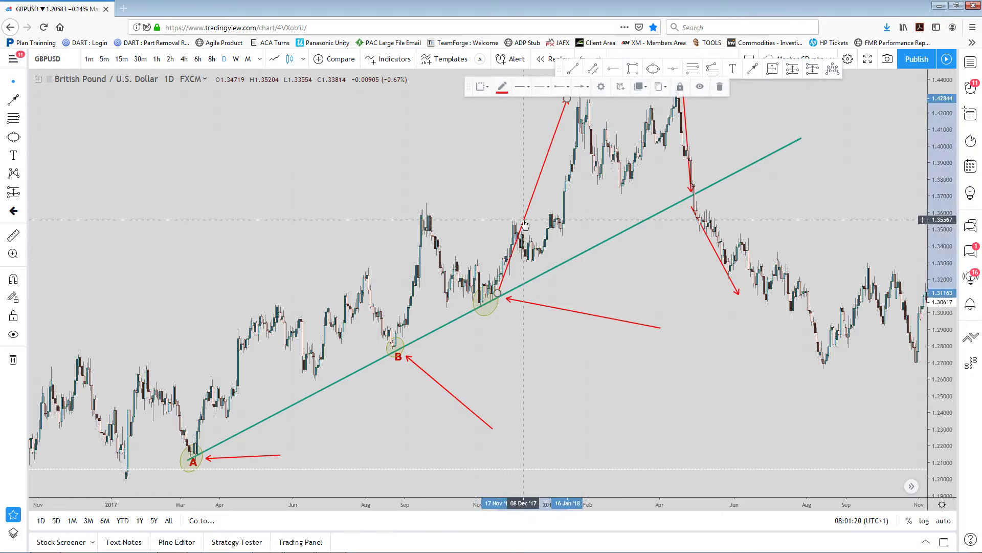
key("Delete")
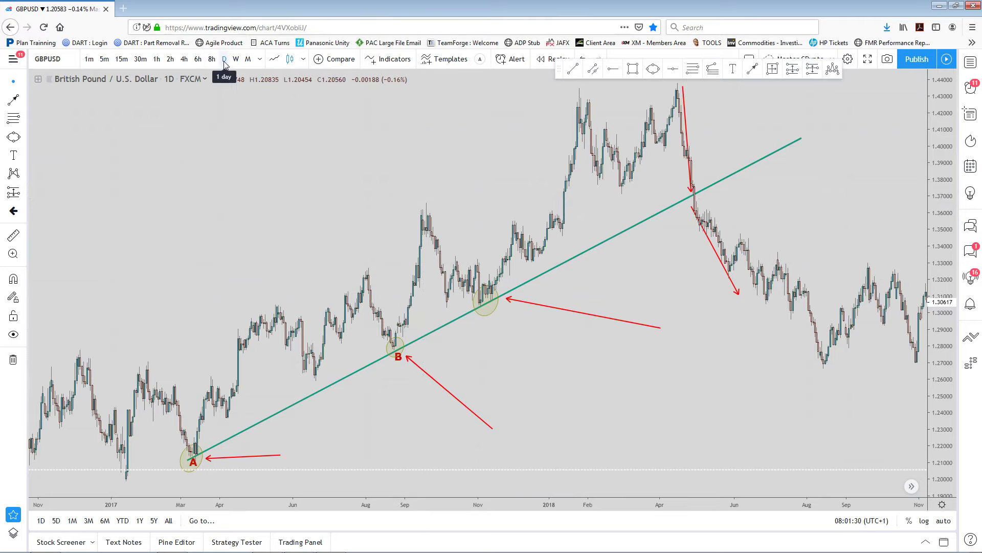
left_click_drag(508, 425, 507, 409)
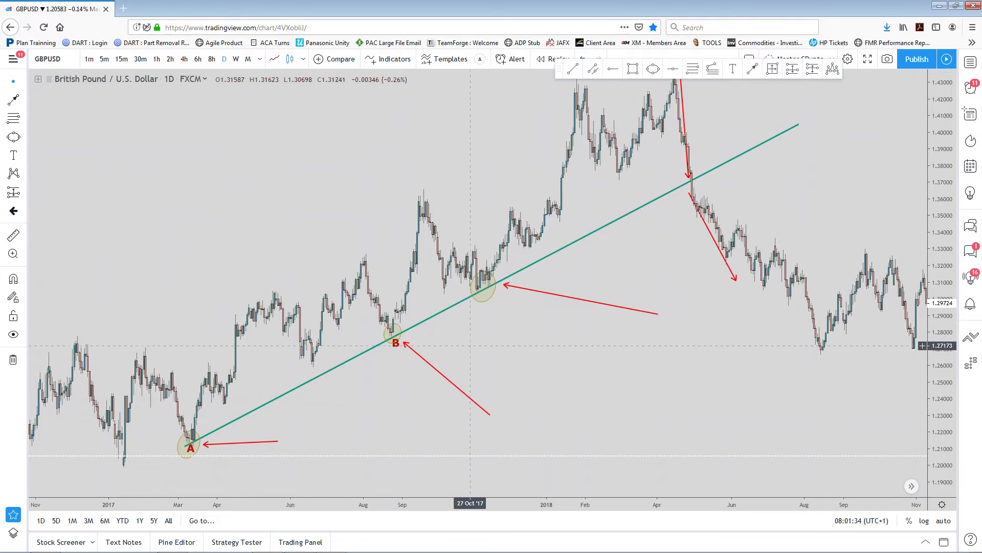
scroll(569, 308, "down", 1)
left_click_drag(629, 349, 635, 370)
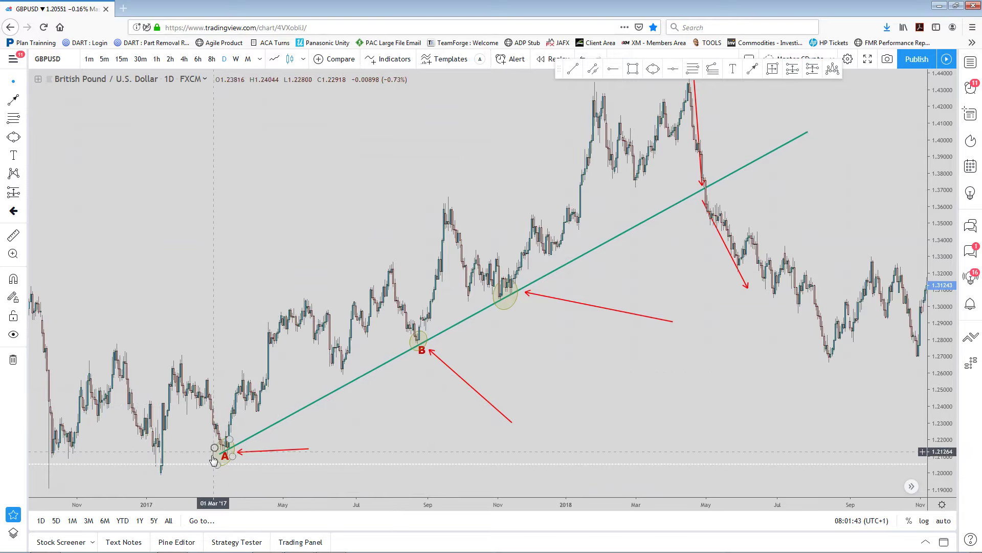
left_click_drag(807, 133, 805, 132)
left_click(808, 133)
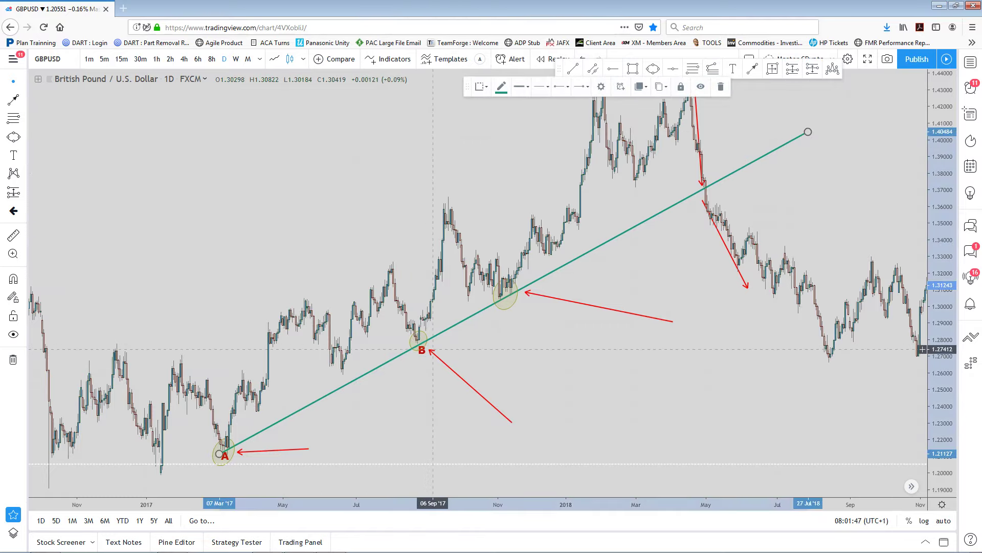
left_click_drag(512, 319, 503, 353)
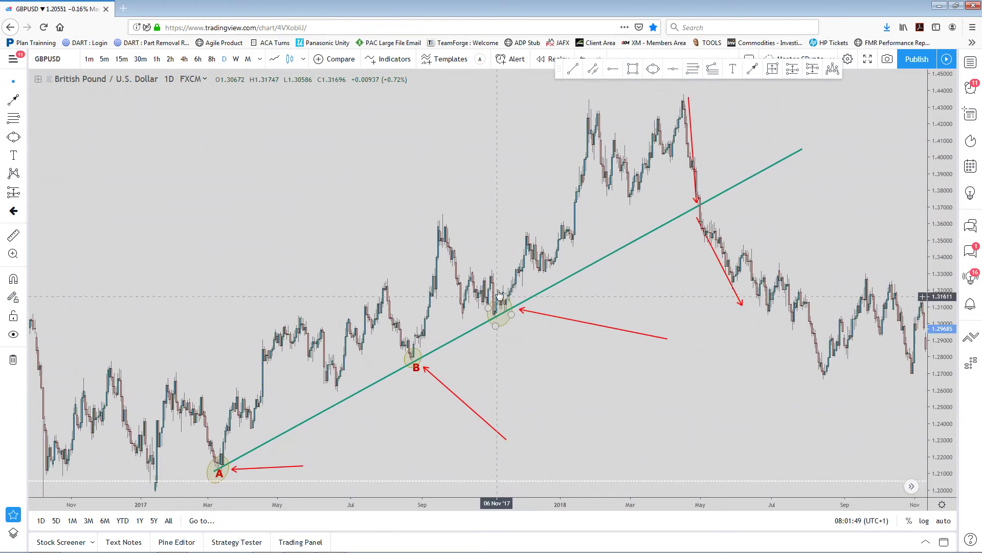
Delete the red line from the April peak, the green trendline and the arrow after the May drop
left_click(693, 159)
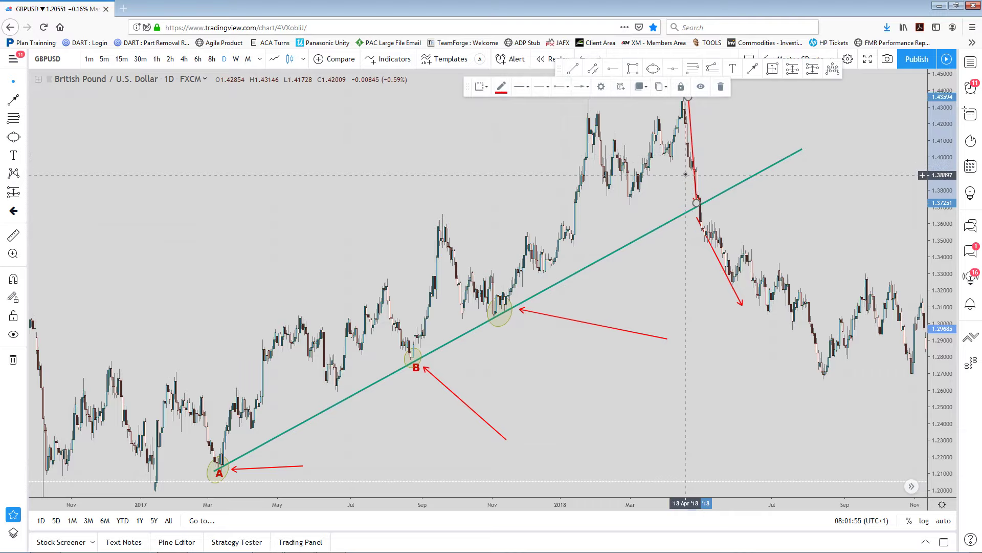
key("Delete")
left_click(703, 208)
key("Delete")
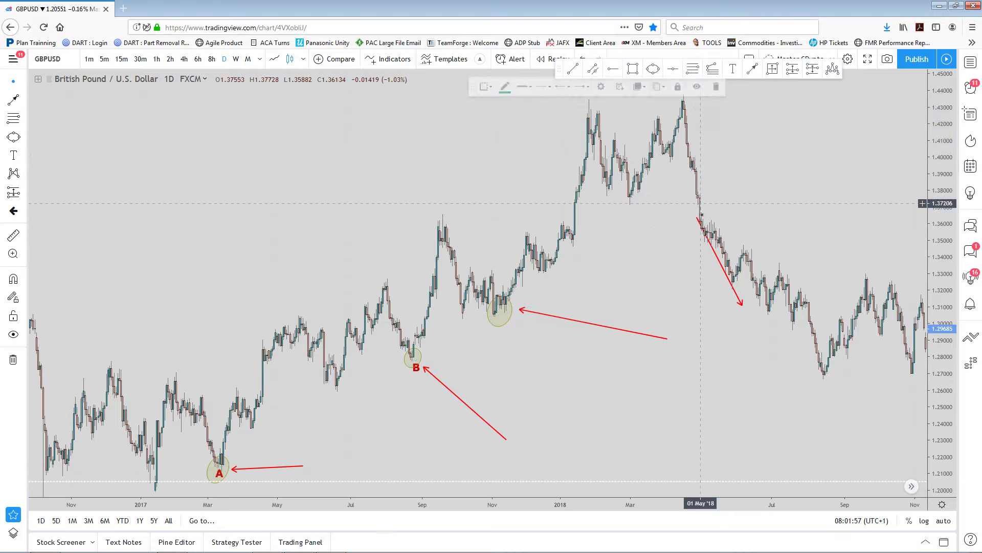
left_click(713, 250)
key("Delete")
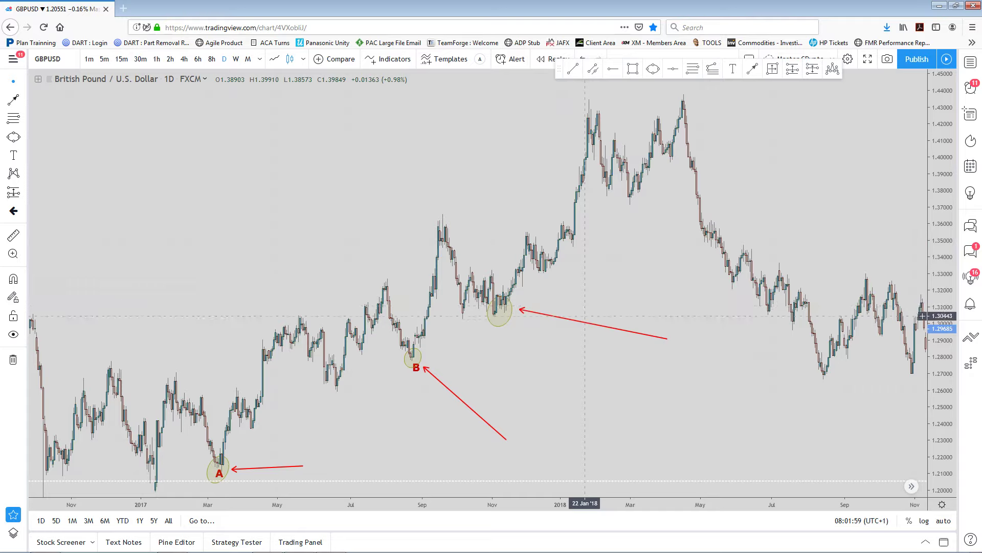
Delete the November arrow and circle, the circle at B, and the arrows pointing at B and A
left_click(586, 327)
key("Delete")
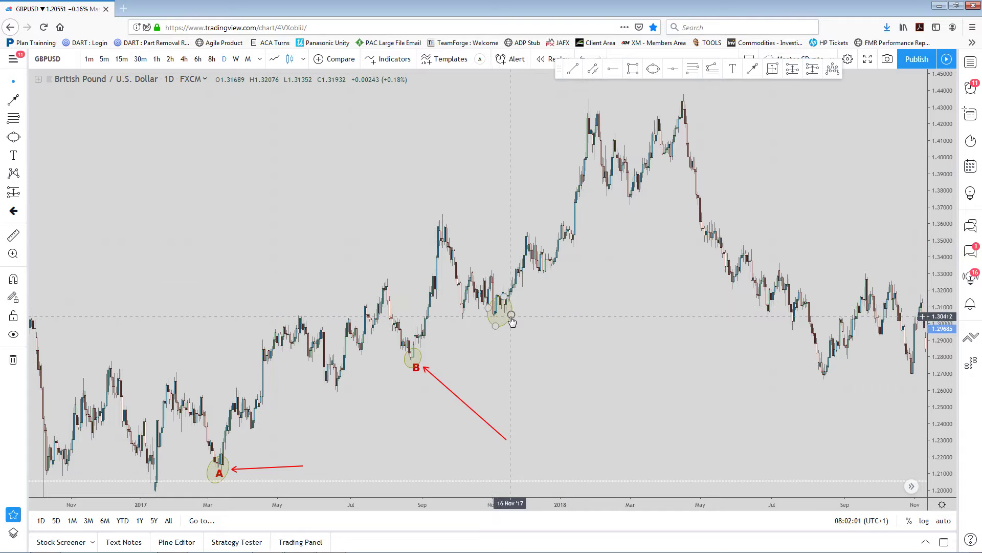
key("Delete")
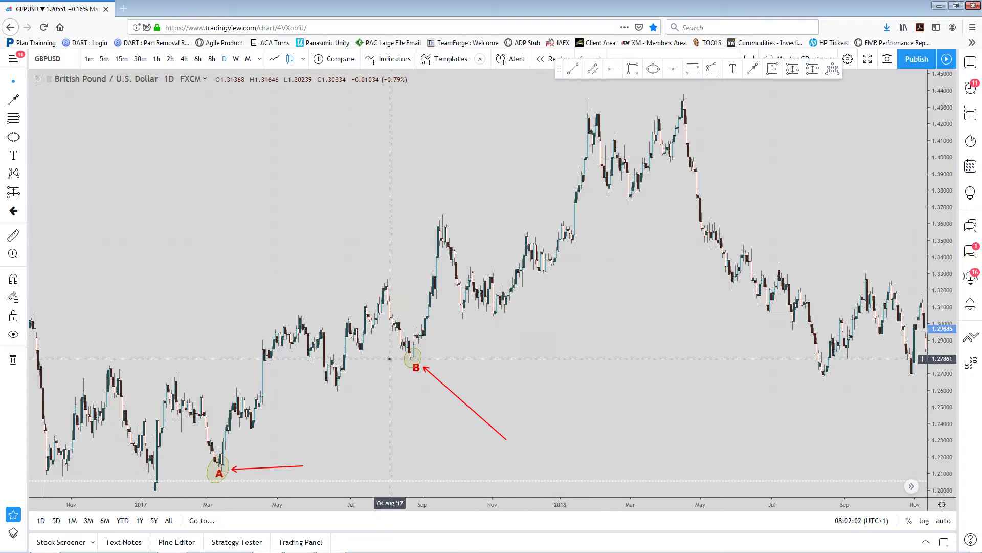
left_click(422, 361)
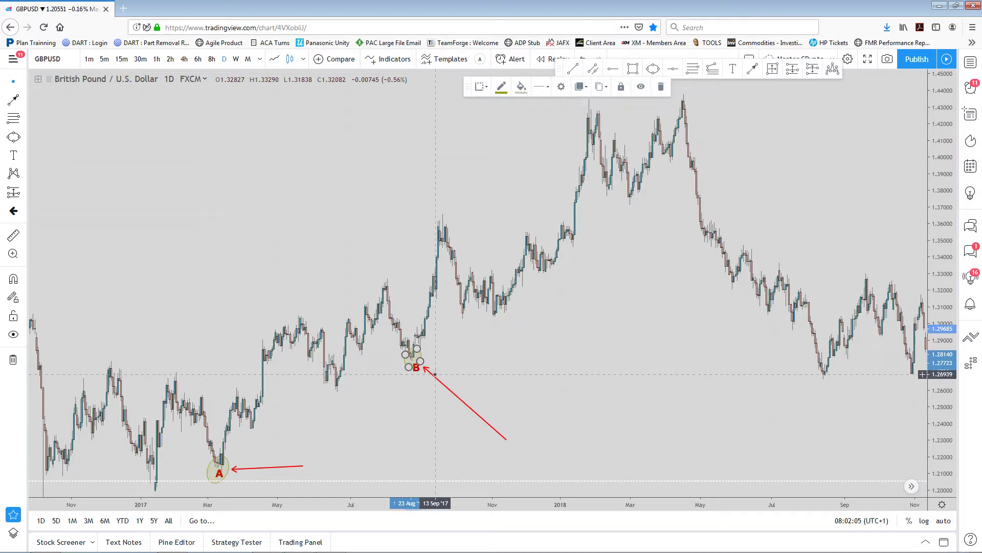
key("Delete")
left_click(434, 376)
key("Delete")
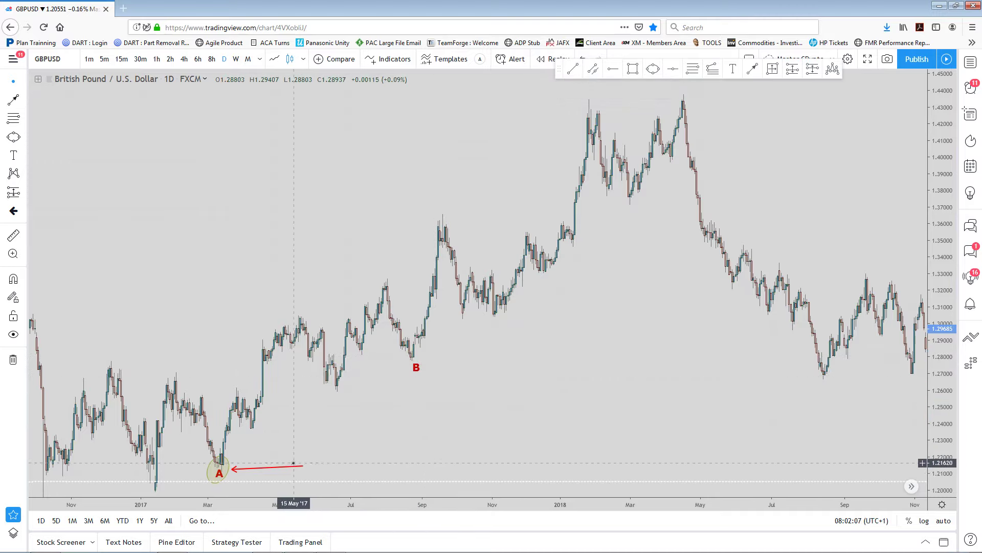
key("Delete")
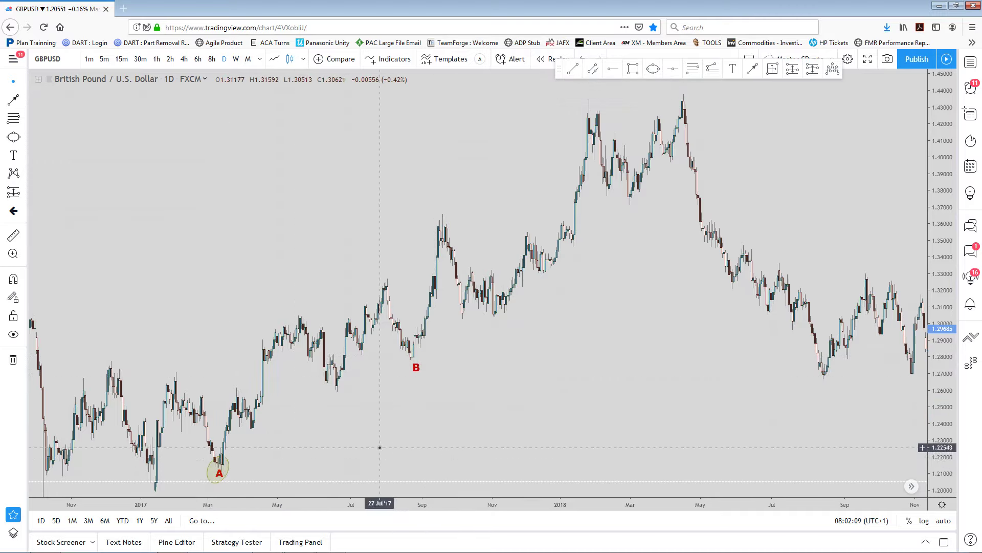
Delete the circle around point A
left_click_drag(377, 447, 385, 408)
left_click_drag(950, 112, 946, 296)
scroll(377, 326, "down", 3)
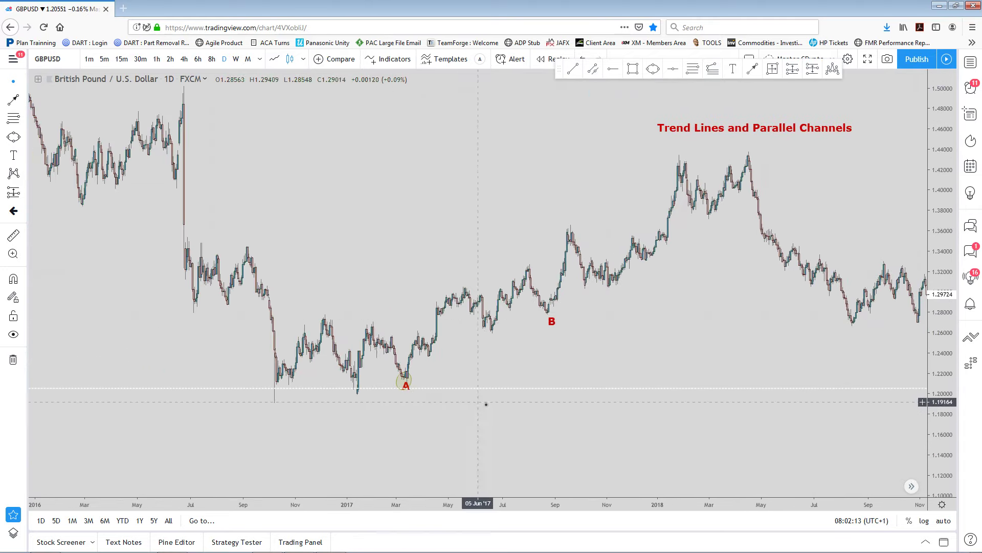
left_click_drag(622, 322, 558, 351)
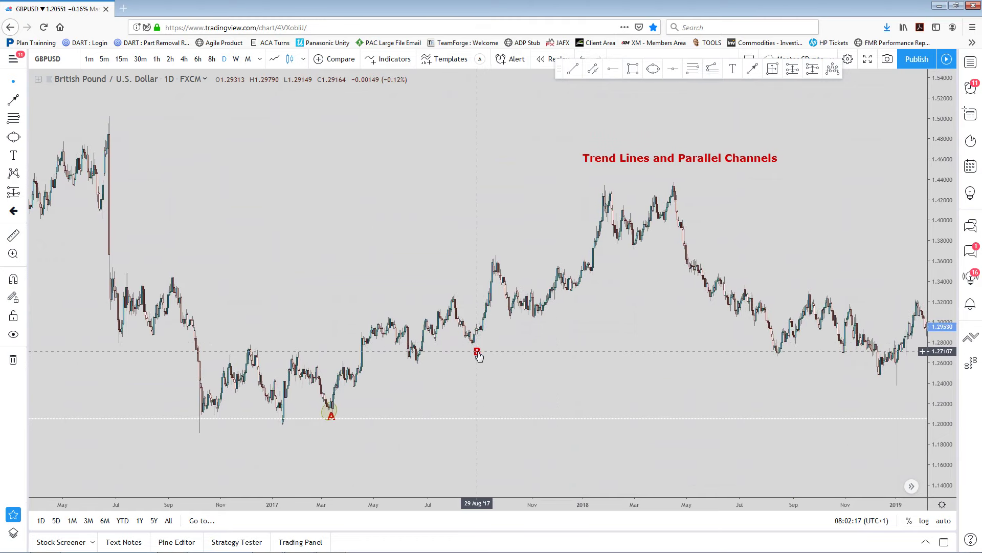
left_click(338, 412)
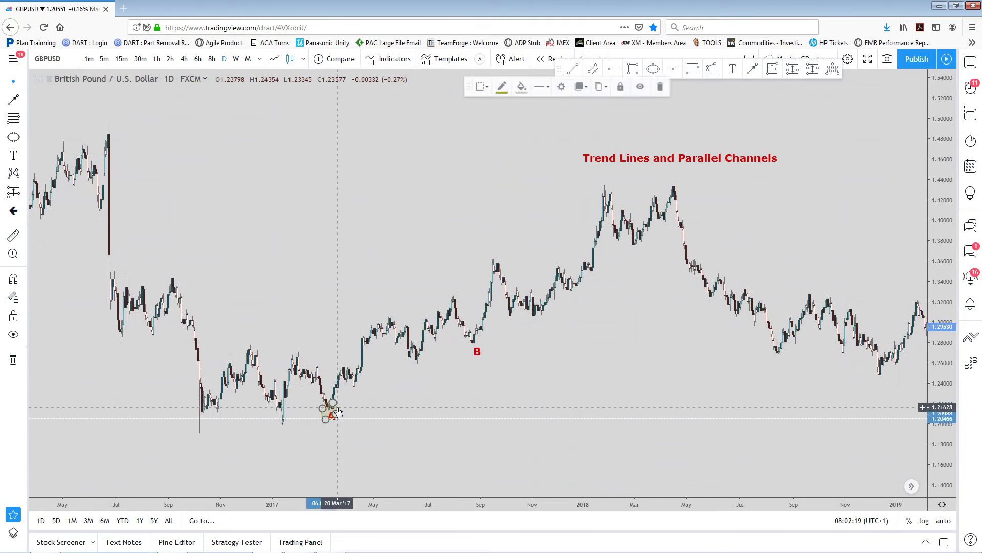
left_click(339, 414)
Move the Trend Lines and Parallel Channels title up and to the left
scroll(392, 446, "up", 3)
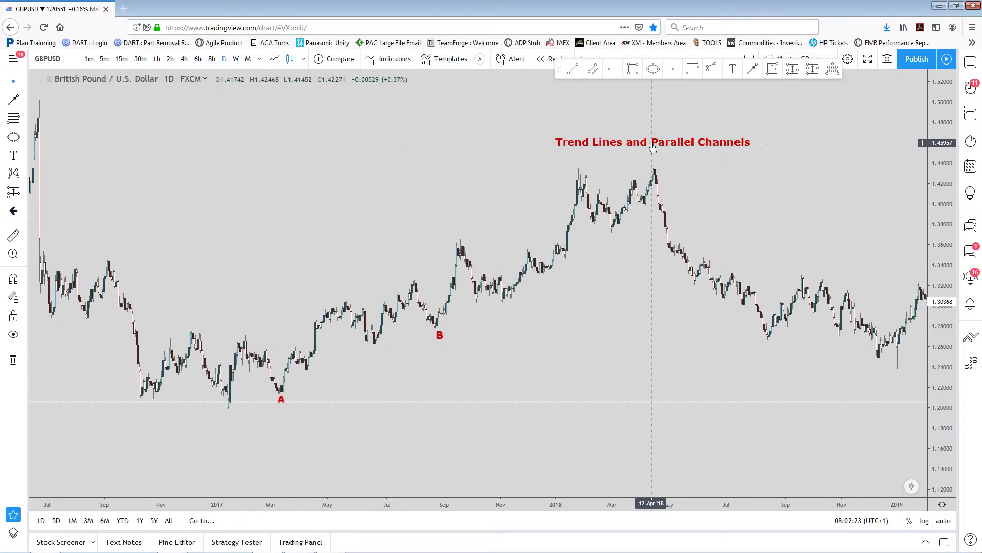
left_click_drag(652, 143, 597, 130)
left_click_drag(619, 291, 621, 302)
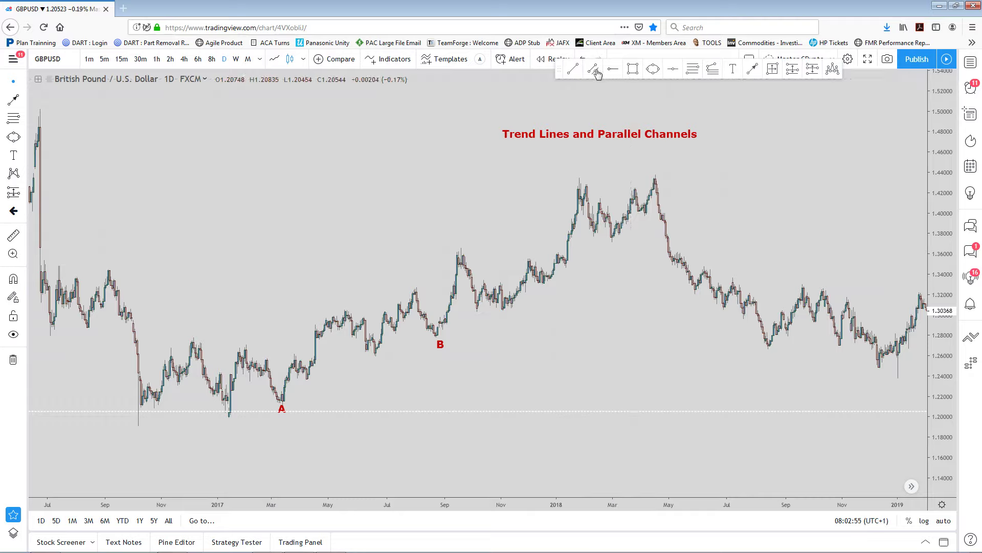
Unstar Parallel Channel, reorder the favourite drawing tools, and select the line tool
left_click(24, 103)
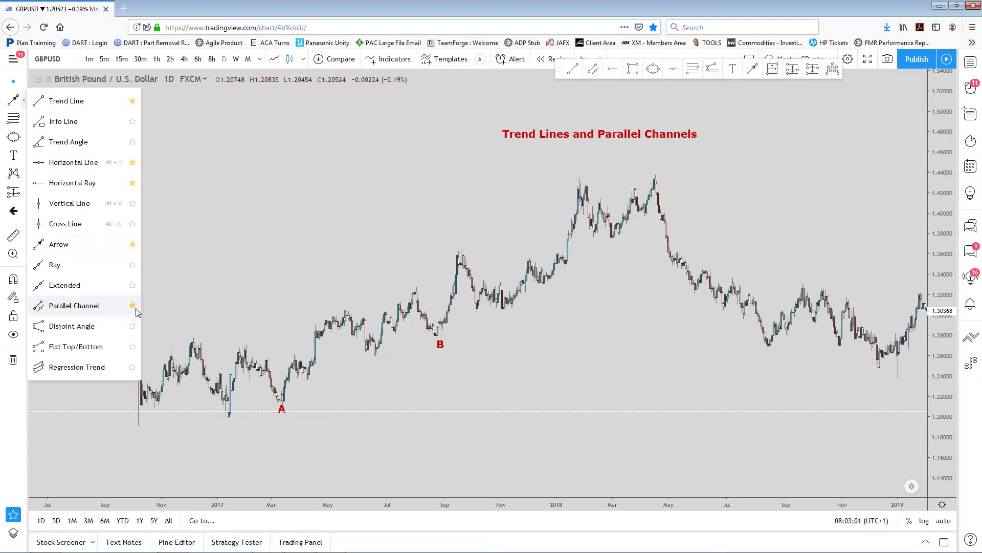
left_click(133, 307)
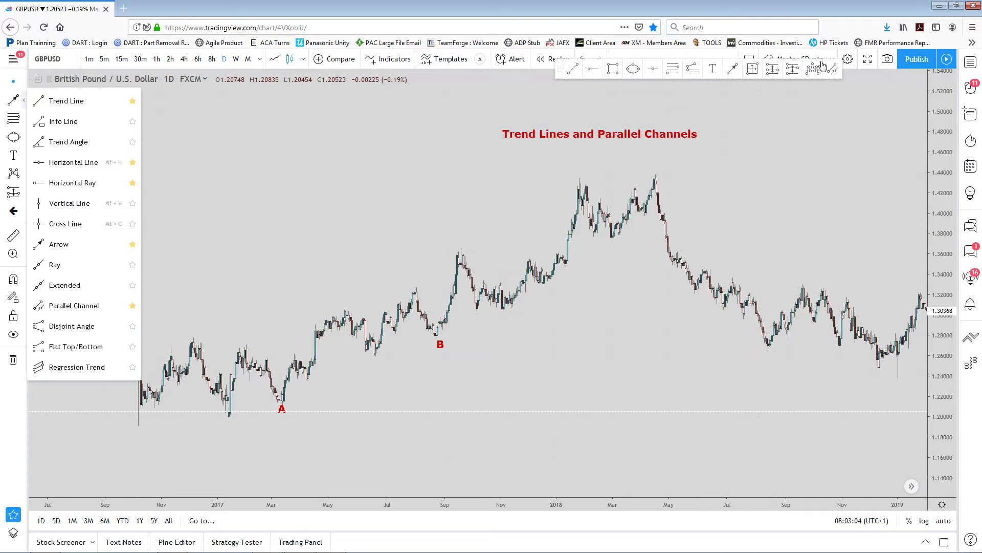
left_click_drag(834, 70, 661, 78)
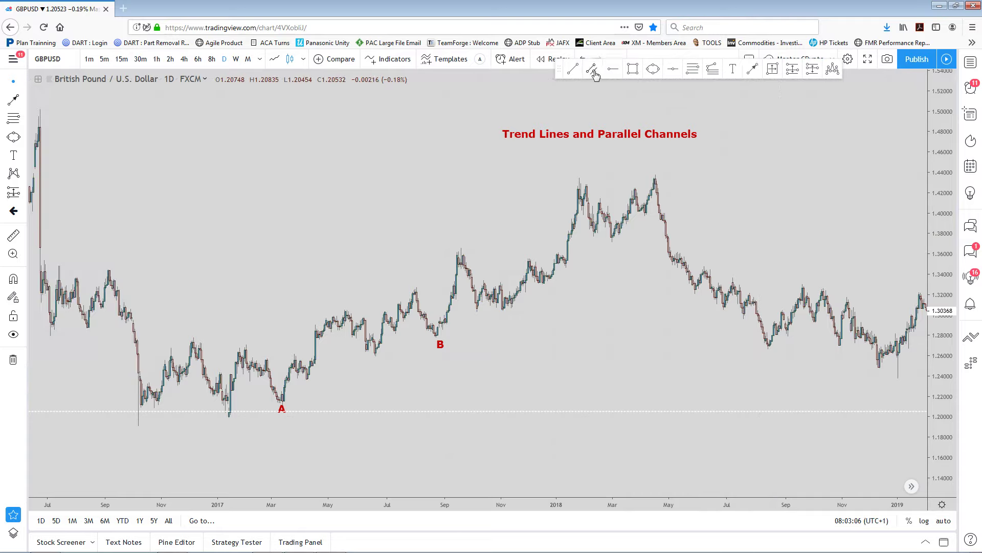
left_click(594, 73)
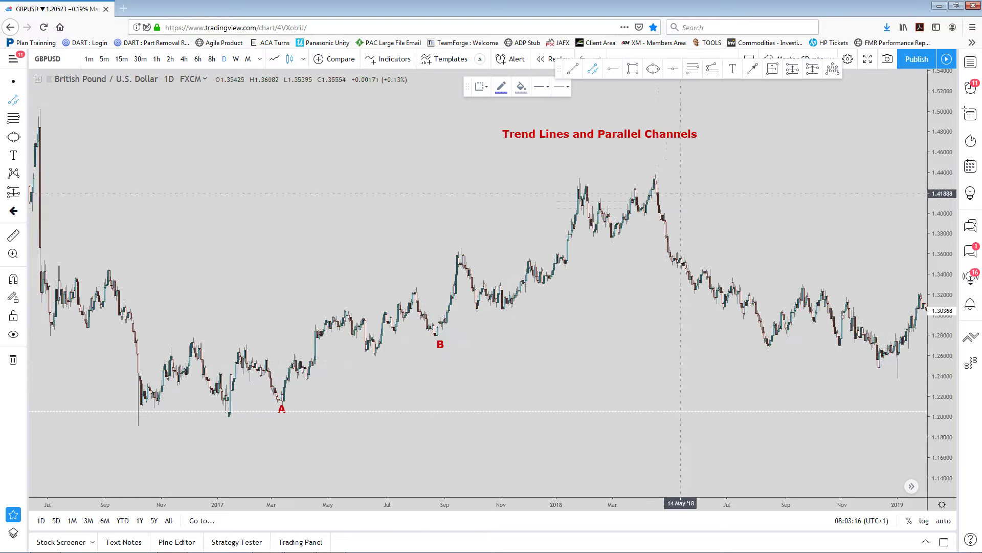
Draw the parallel channel with its base through points A and B and its width reaching the 2017–2018 highs
left_click(280, 403)
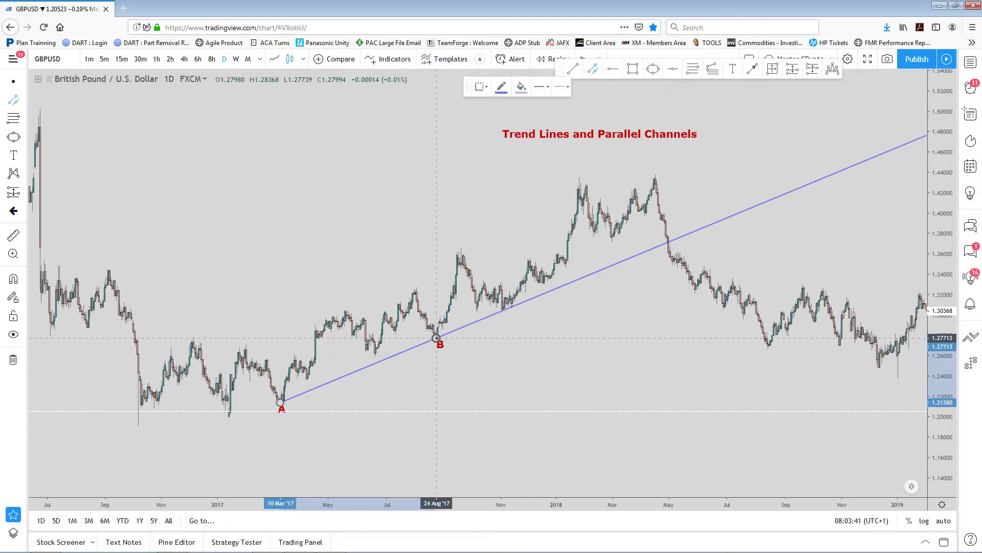
left_click(436, 338)
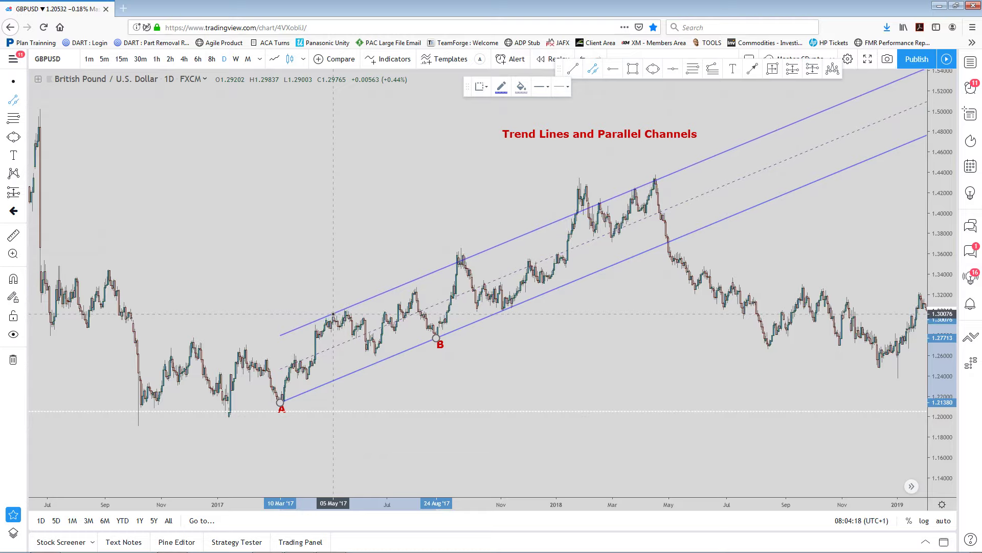
left_click(333, 313)
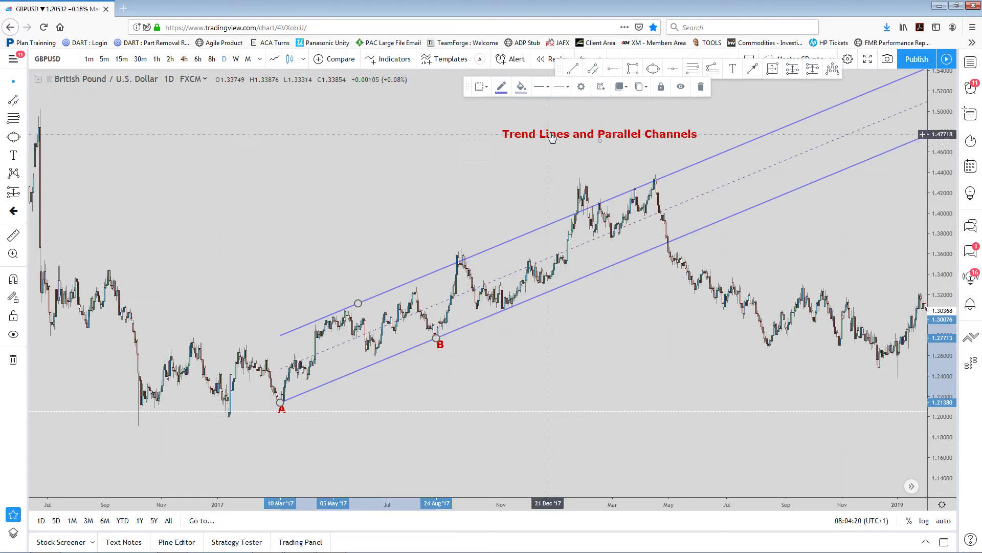
left_click(751, 69)
left_click(263, 259)
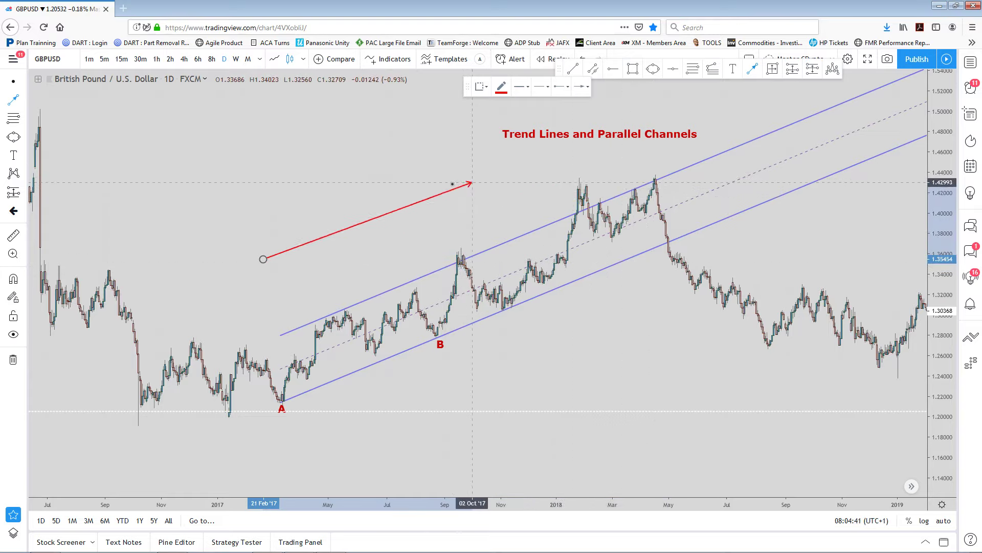
key("Escape")
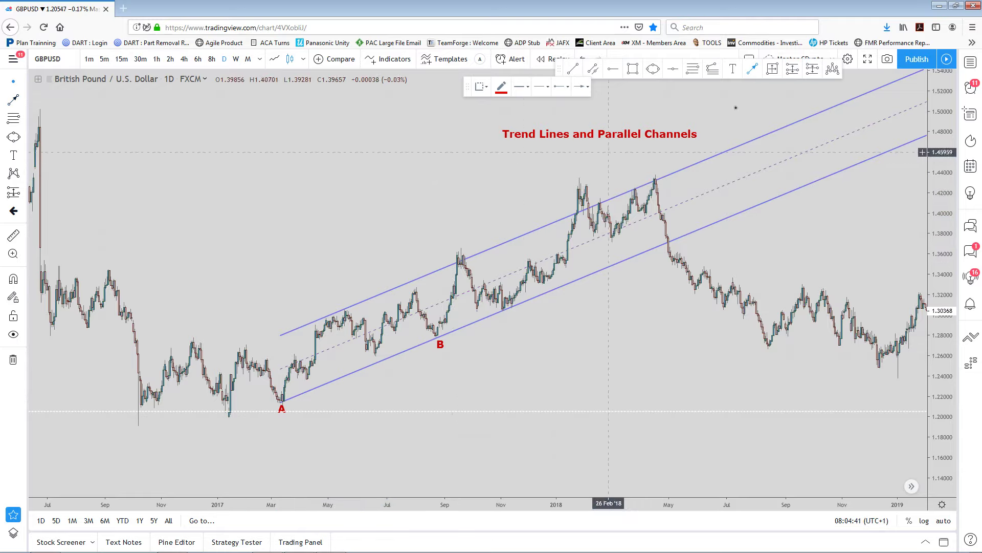
Draw a yellow circle around the May 2017 highs on the upper channel line
left_click(659, 70)
left_click(318, 309)
left_click(359, 318)
left_click(344, 288)
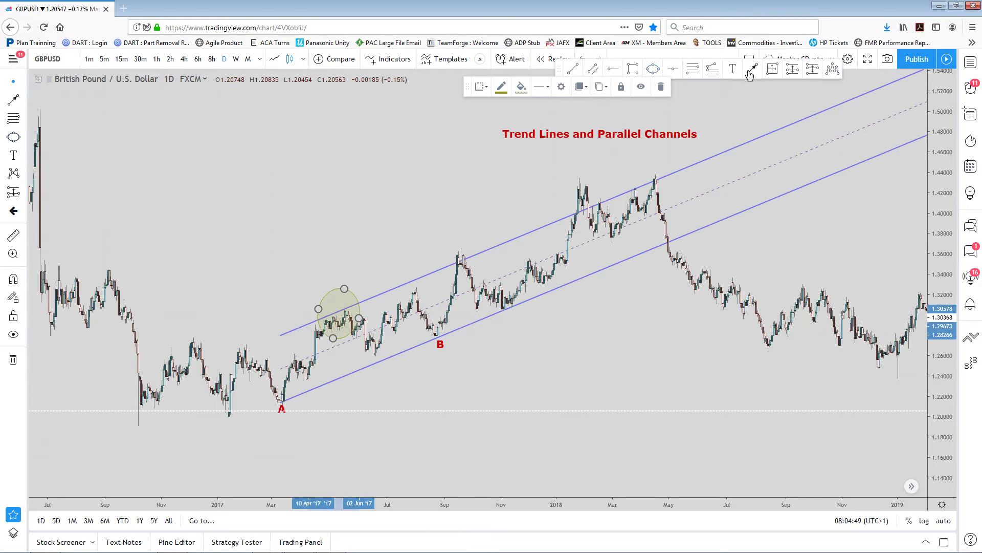
Add a small yellow circle over the March 2018 peak and reshape it to fit
left_click(655, 74)
left_click(616, 180)
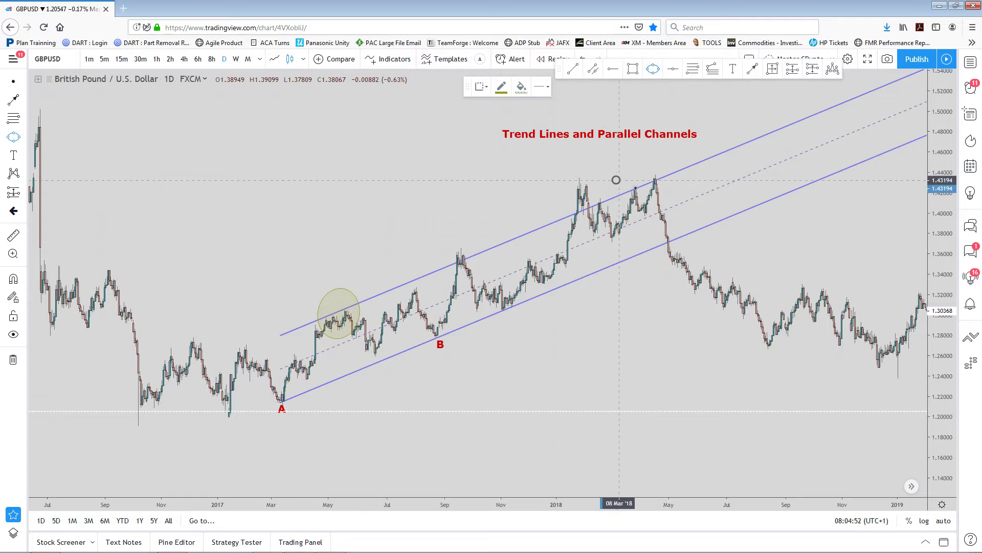
left_click(642, 193)
left_click(634, 177)
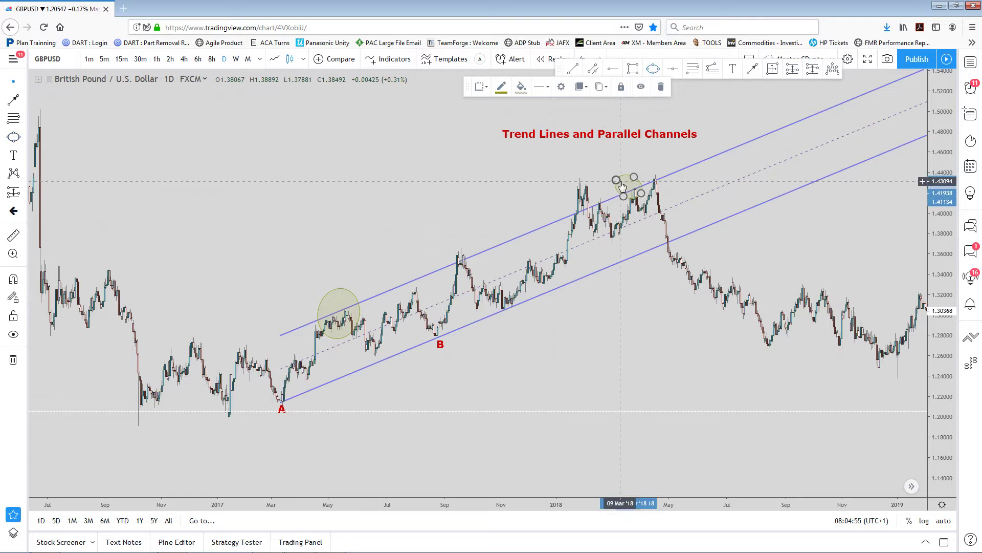
left_click_drag(622, 185, 633, 191)
left_click(686, 190)
scroll(681, 195, "up", 2)
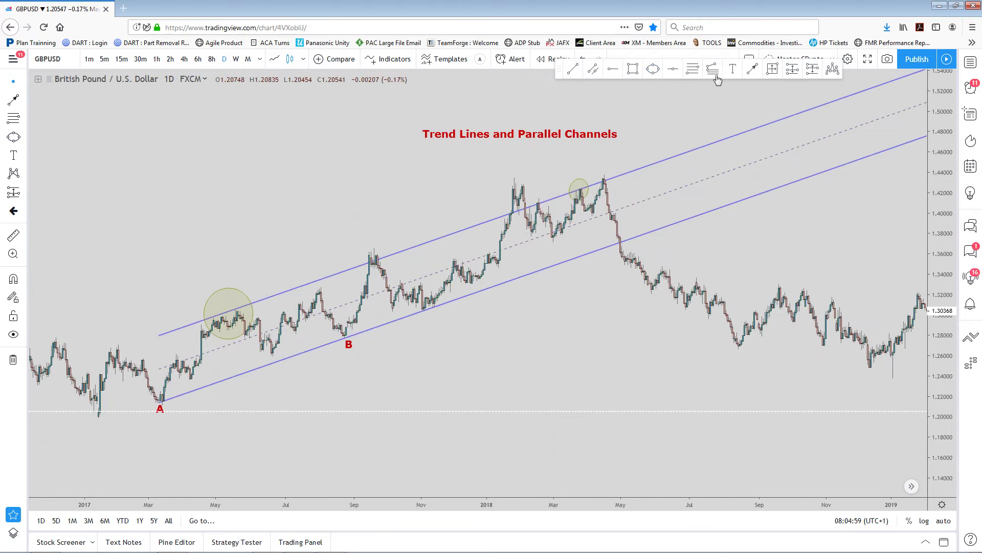
Circle the April 2018 peak and the September 2017 high in yellow
left_click(657, 72)
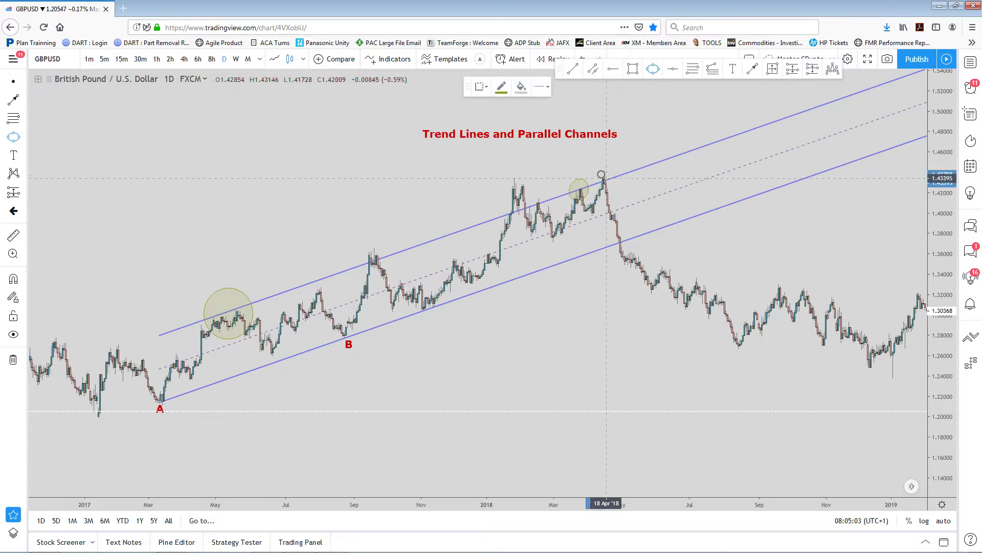
left_click(597, 174)
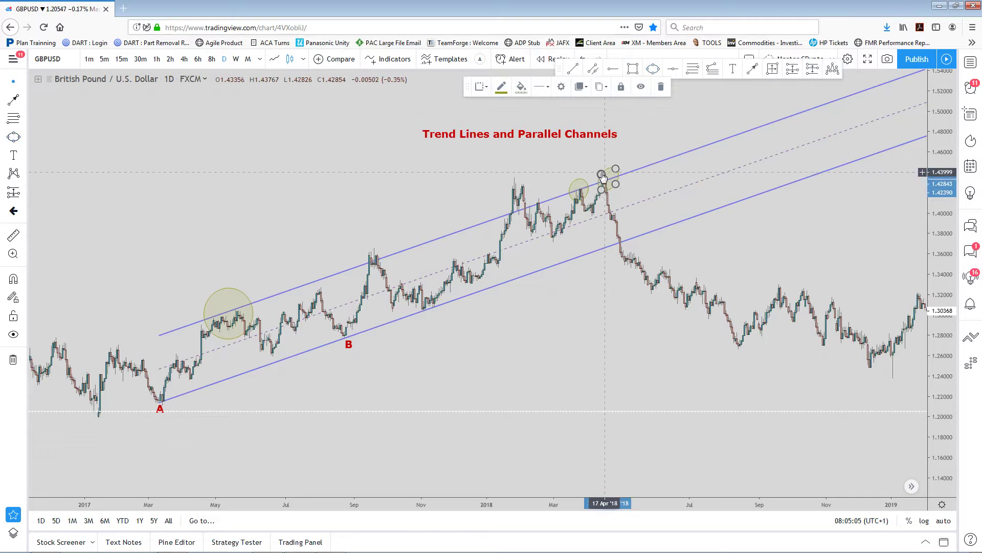
left_click(286, 291)
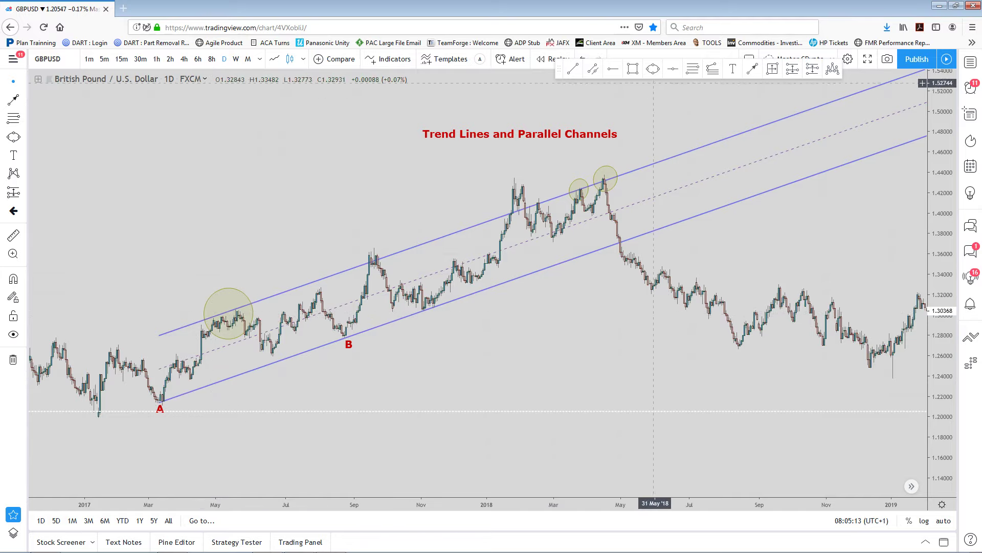
left_click(655, 70)
left_click(371, 243)
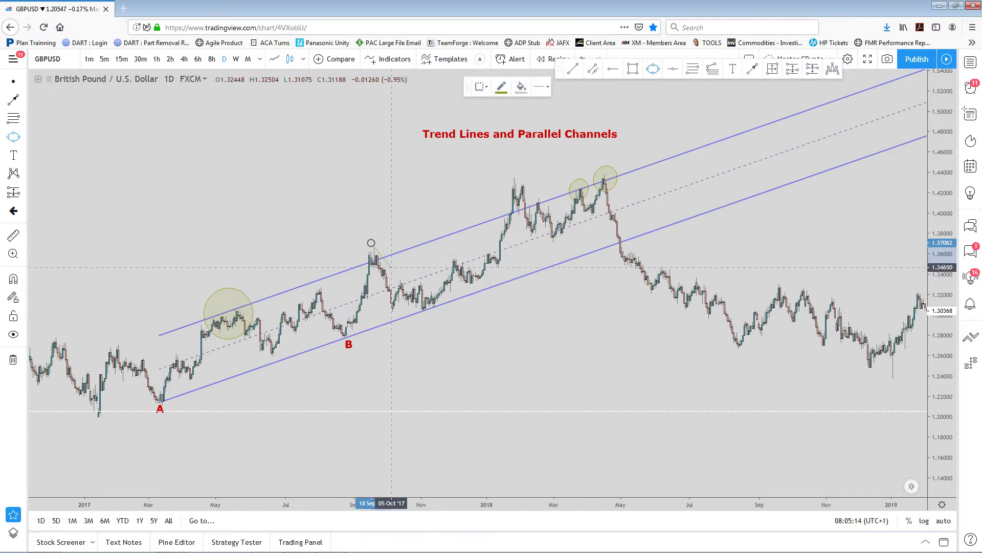
left_click(362, 269)
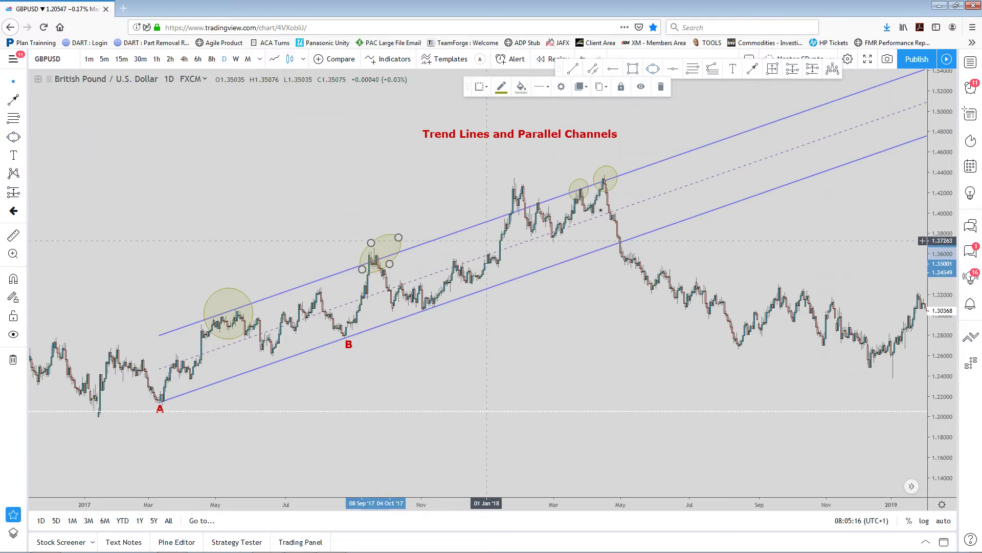
scroll(647, 139, "up", 1)
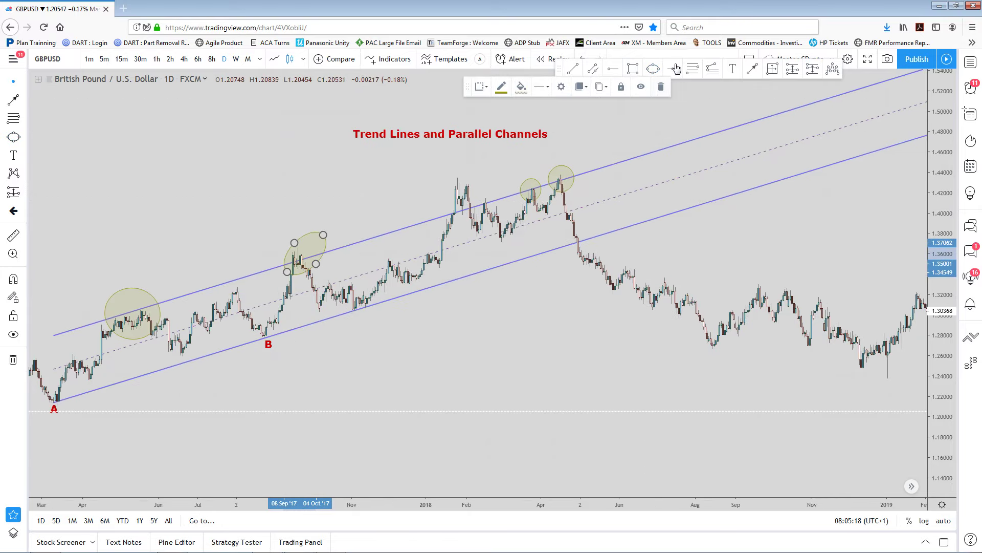
Circle the February 2018 highs touching the upper channel line
left_click(654, 70)
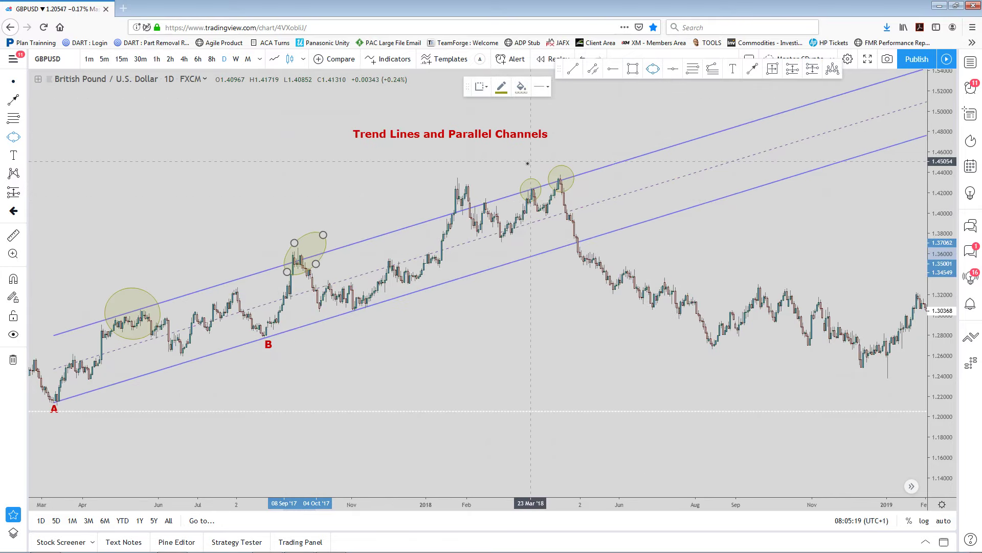
left_click(483, 196)
left_click(492, 204)
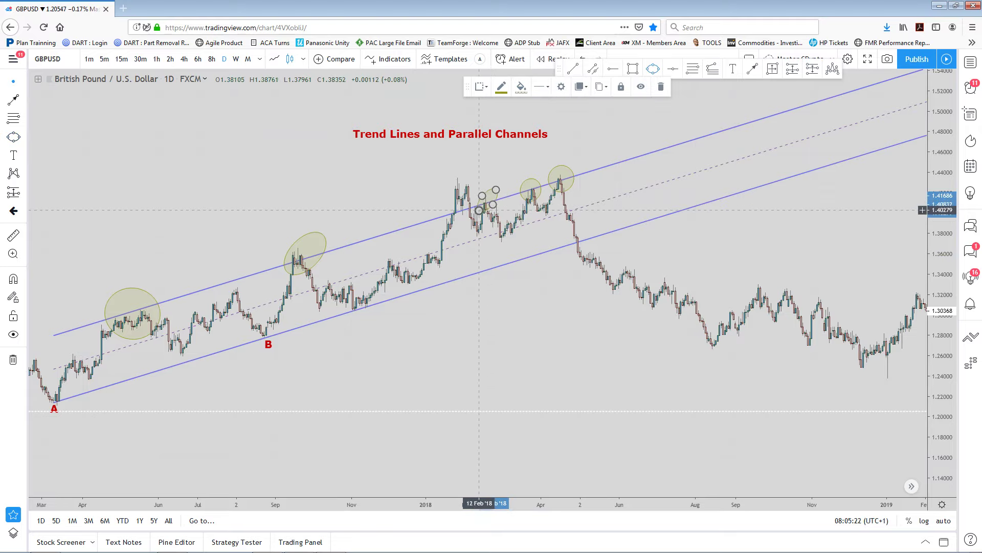
left_click(483, 351)
scroll(483, 351, "down", 1)
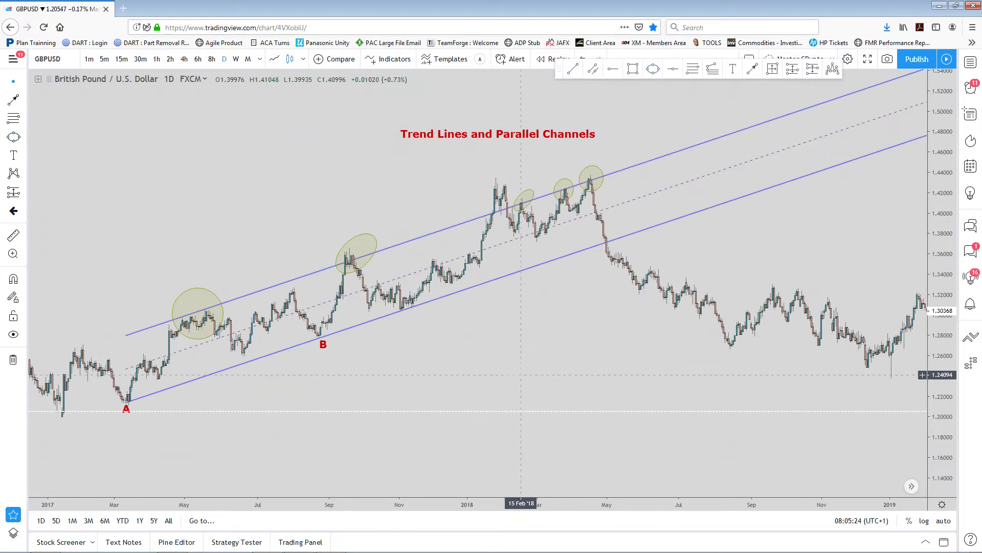
scroll(528, 366, "down", 1)
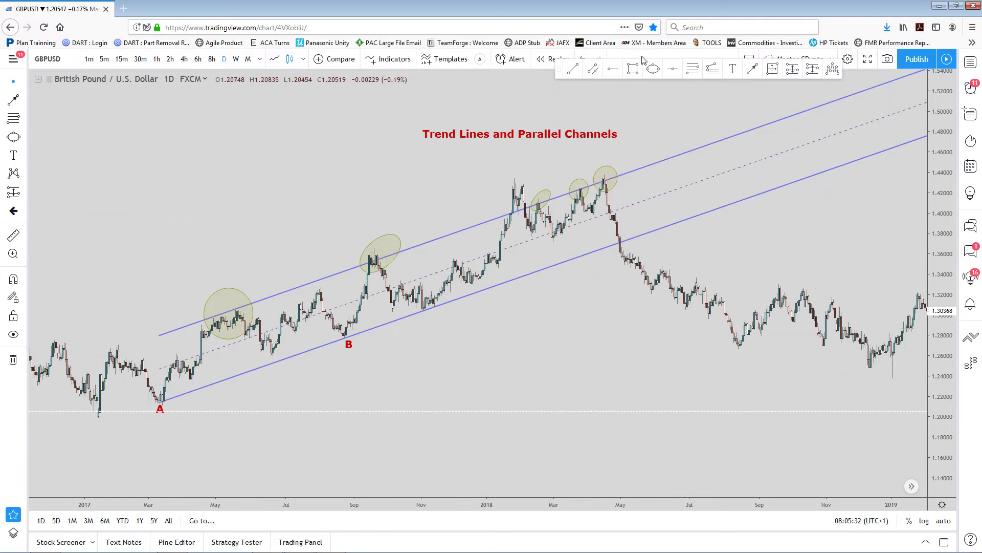
left_click(750, 71)
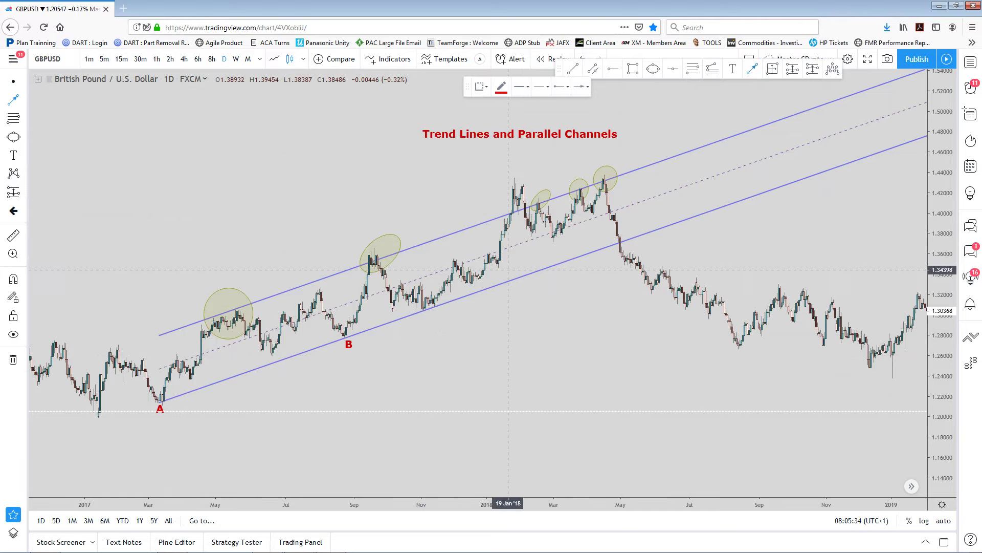
left_click(496, 285)
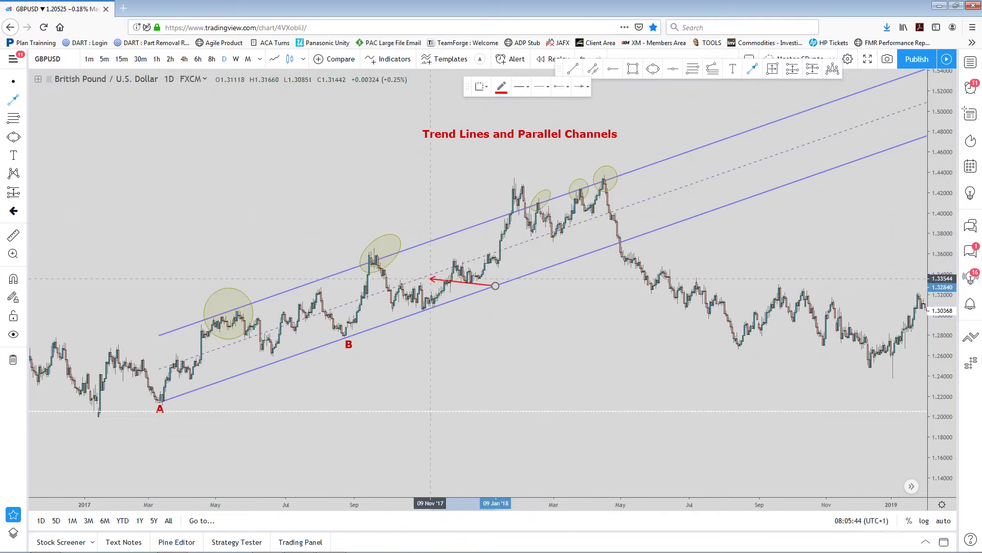
key("Escape")
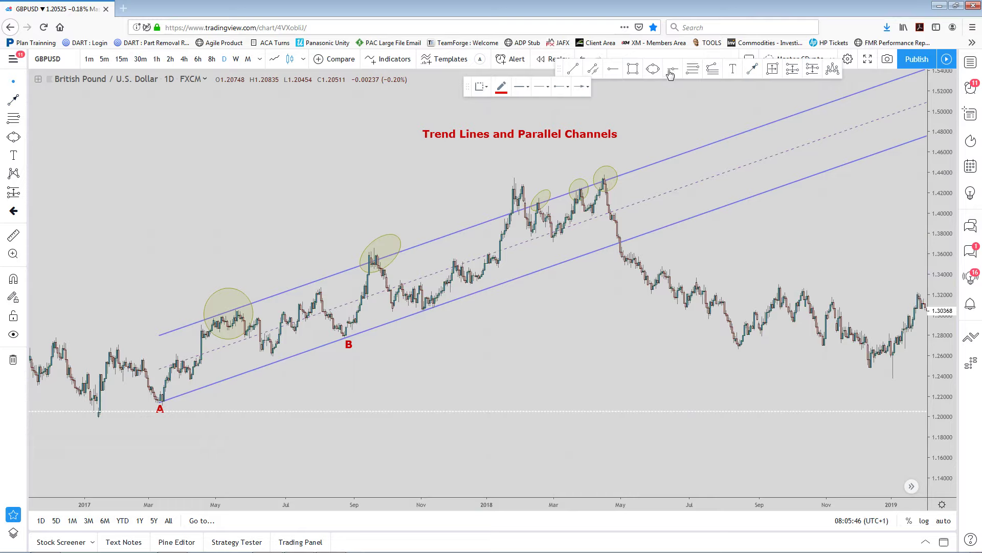
Add a small yellow circle near the April 2017 rise, then shift the view
left_click(653, 70)
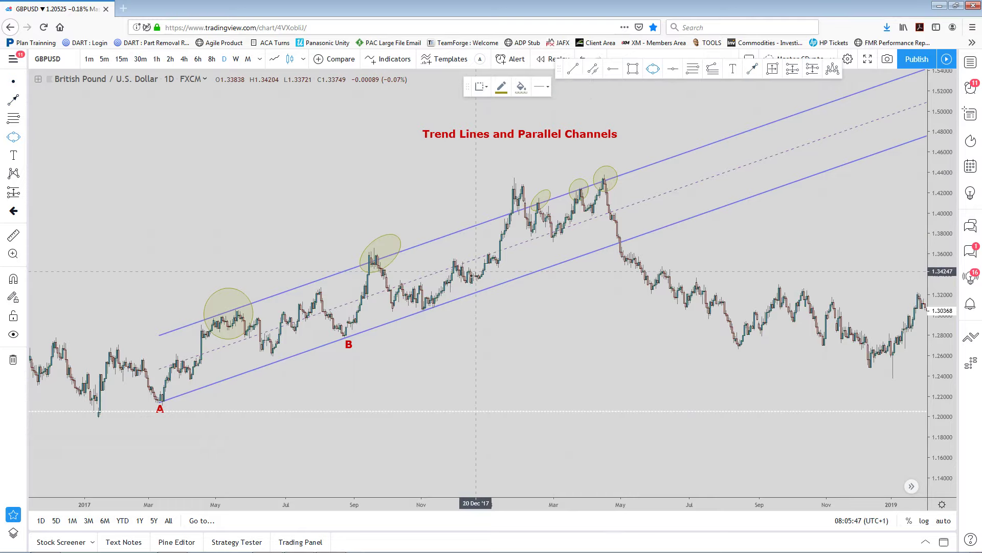
left_click(180, 355)
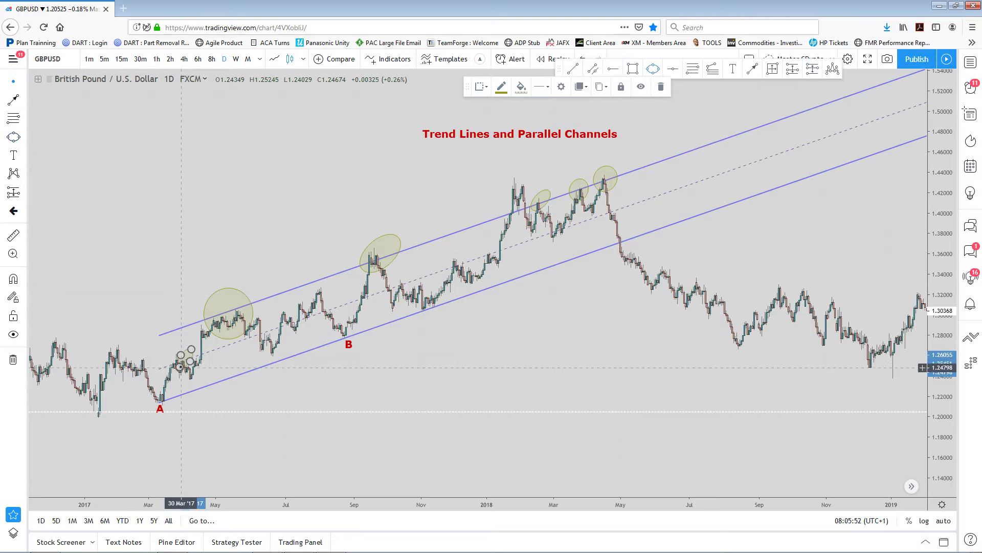
left_click(187, 360)
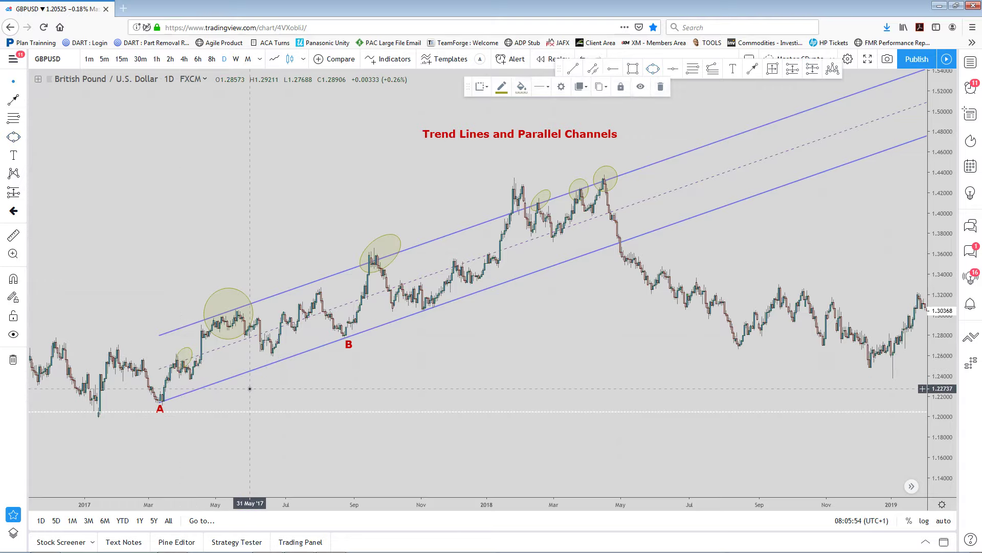
left_click(338, 430)
left_click_drag(523, 378, 476, 378)
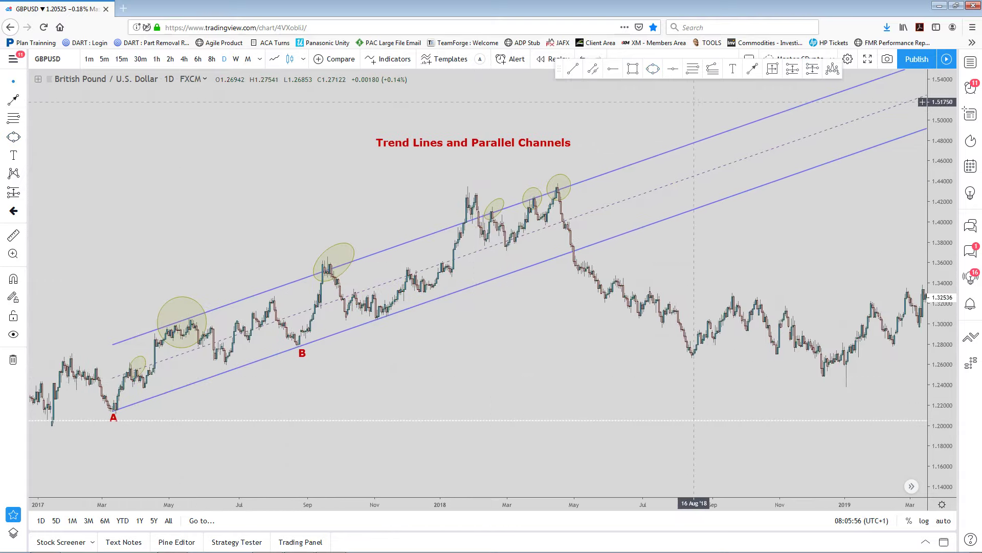
Draw yellow circles at the early March 2018 dip, nudging one into place
left_click(653, 72)
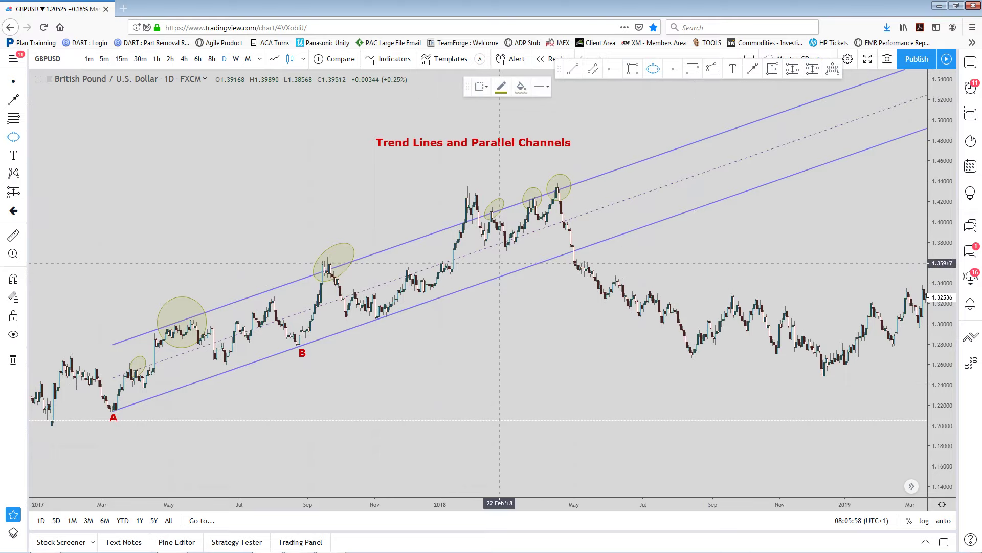
left_click_drag(542, 223, 548, 231)
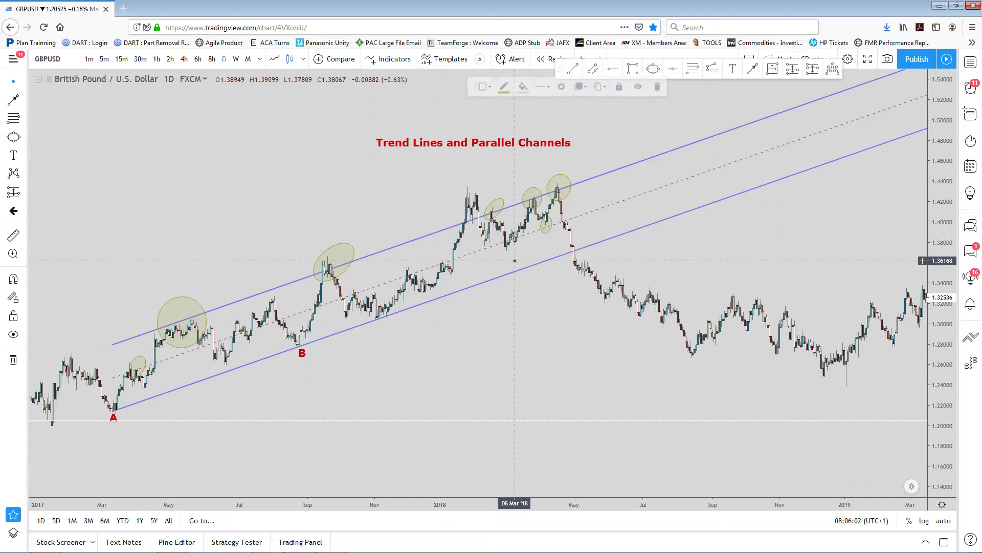
left_click(653, 69)
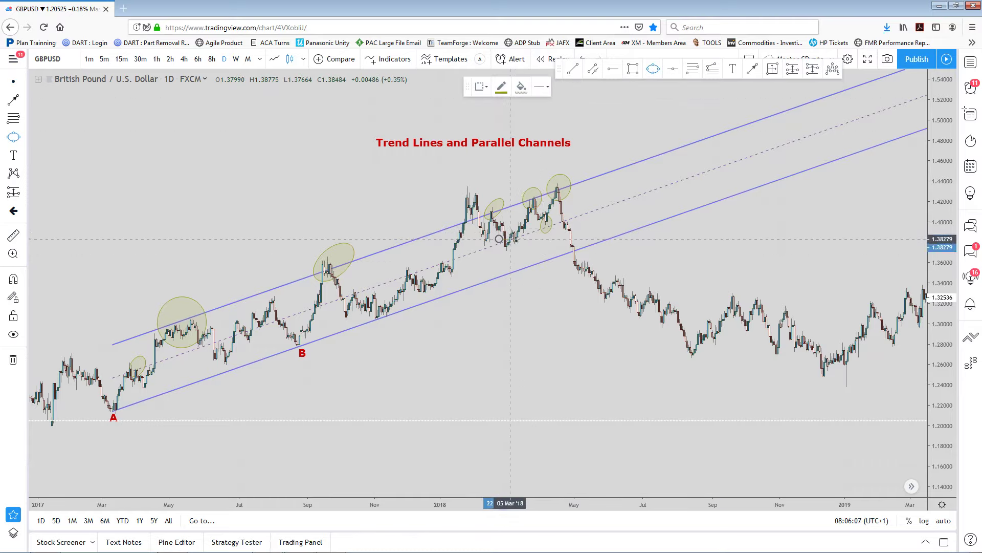
left_click(517, 242)
left_click(501, 248)
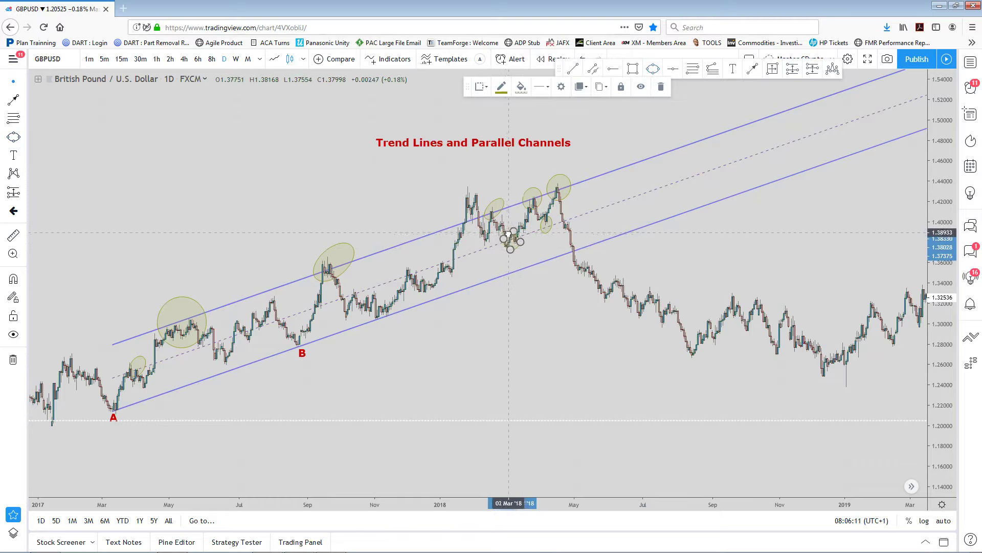
left_click_drag(509, 232, 505, 242)
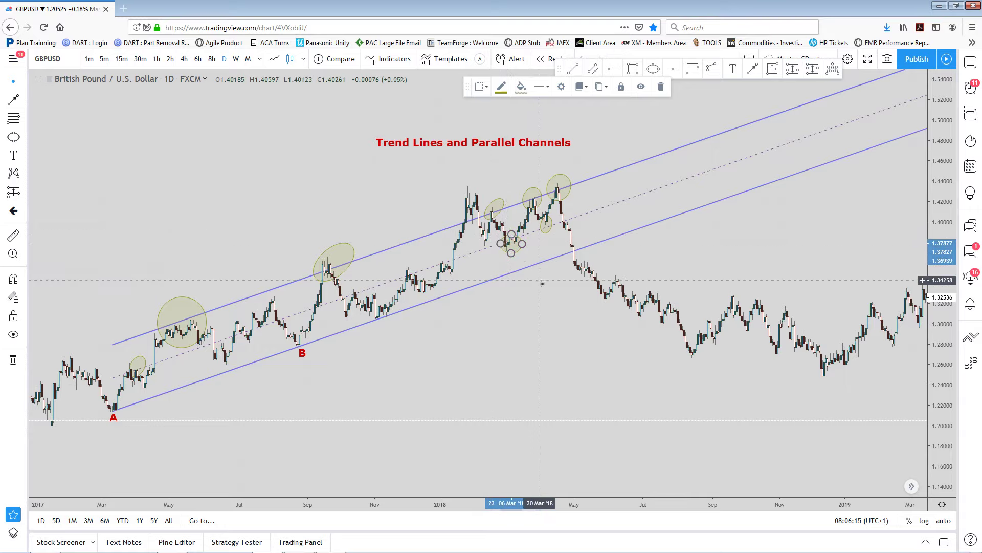
left_click(550, 302)
scroll(554, 316, "down", 1)
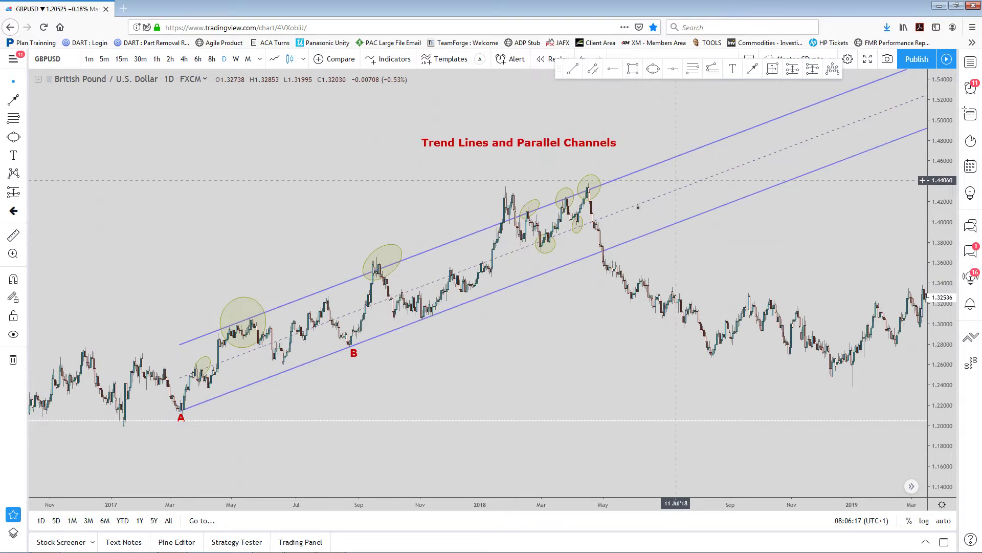
Circle the late-2017 touch inside the channel and pan the chart upward
left_click(653, 70)
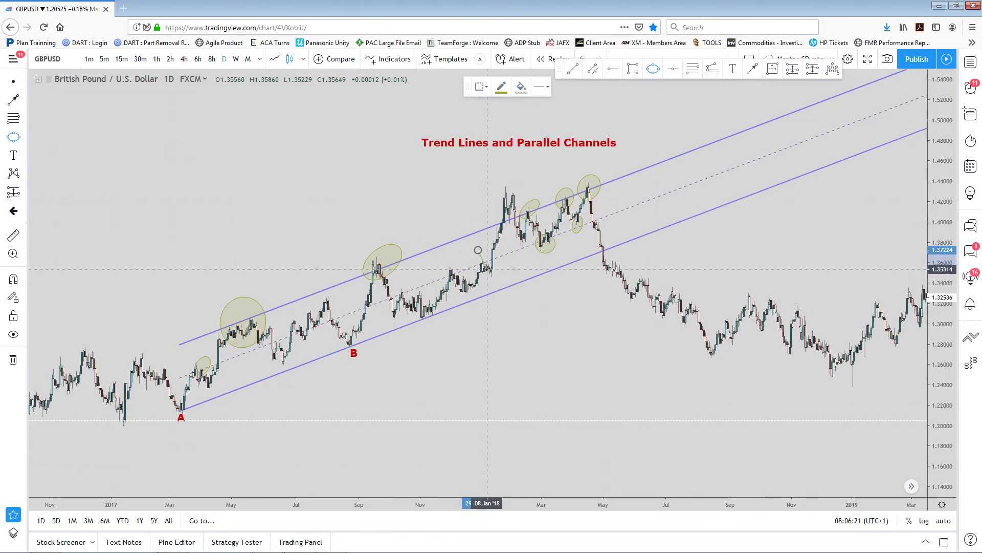
left_click(481, 271)
left_click(525, 307)
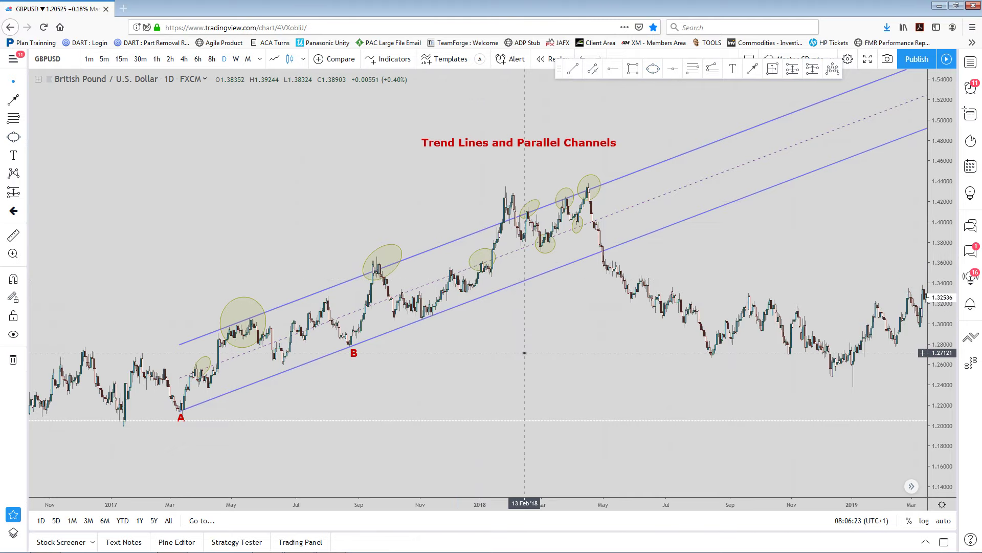
scroll(525, 353, "down", 1)
left_click_drag(517, 337, 515, 298)
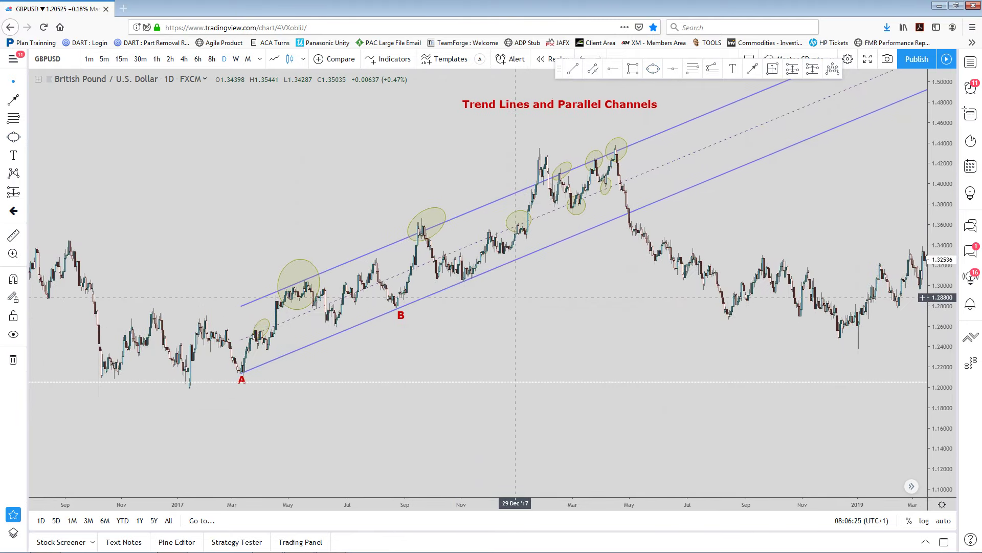
left_click(752, 71)
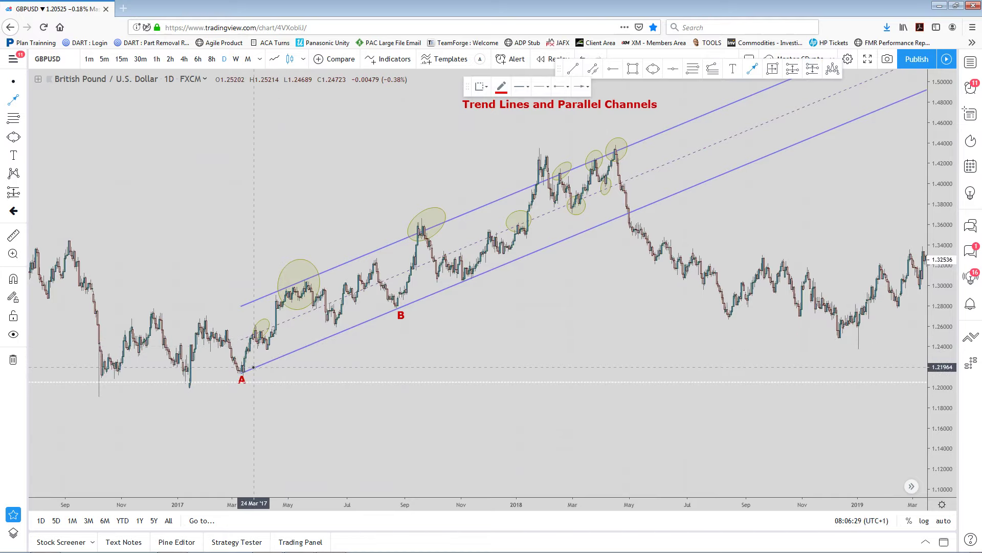
mouse_move(229, 338)
left_mouse_down()
mouse_move(237, 372)
mouse_move(259, 363)
mouse_move(238, 370)
left_mouse_up()
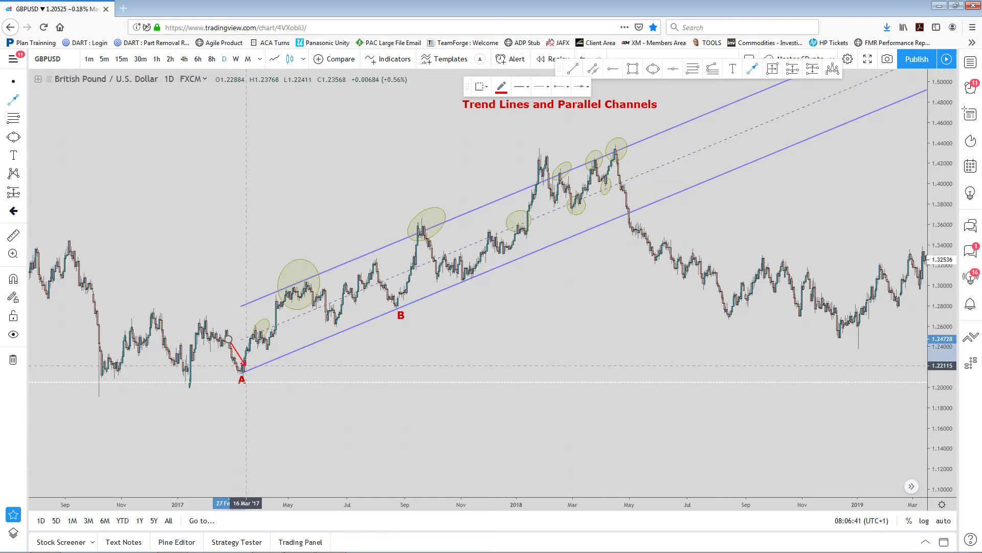
left_click_drag(246, 365, 241, 371)
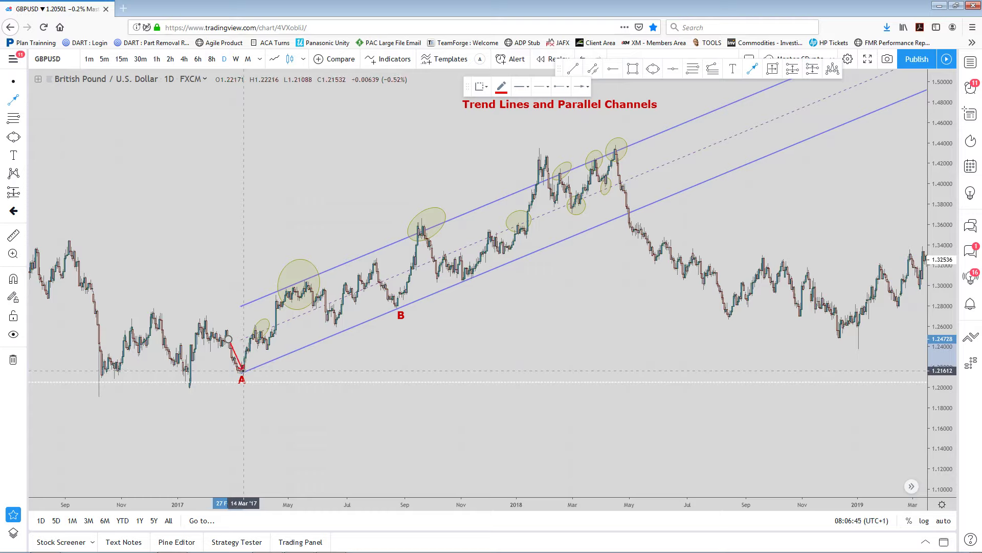
left_click_drag(244, 370, 316, 308)
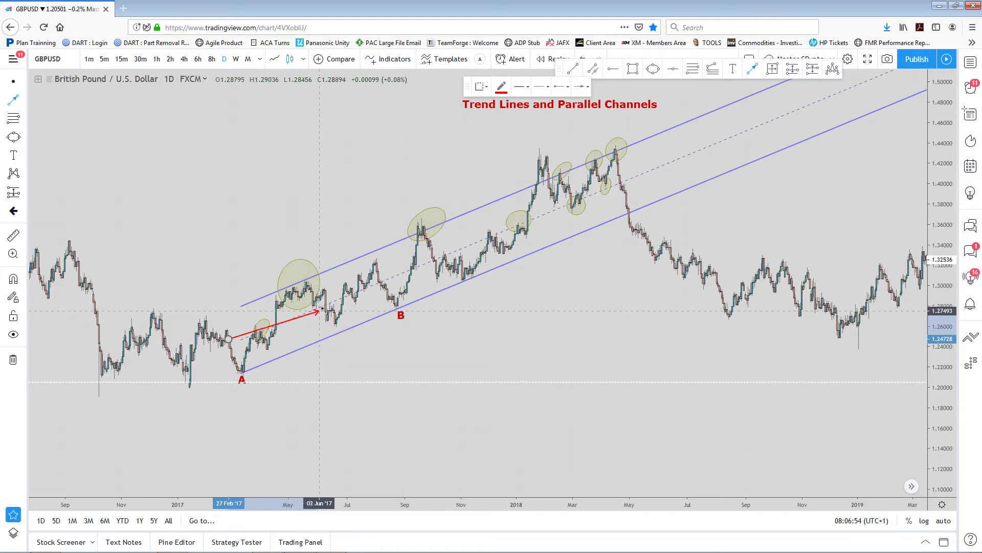
left_click_drag(339, 301, 441, 253)
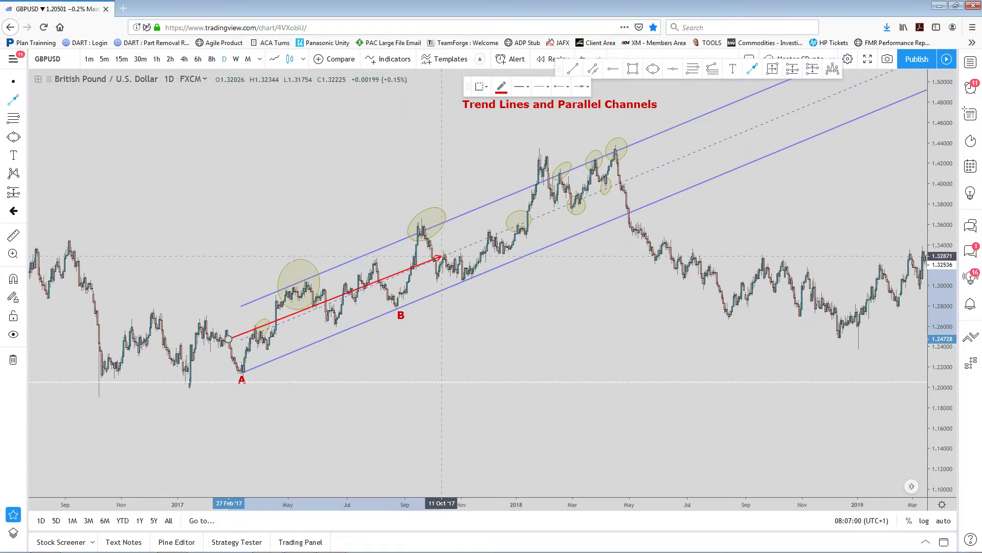
key("Escape")
left_click_drag(456, 358, 455, 354)
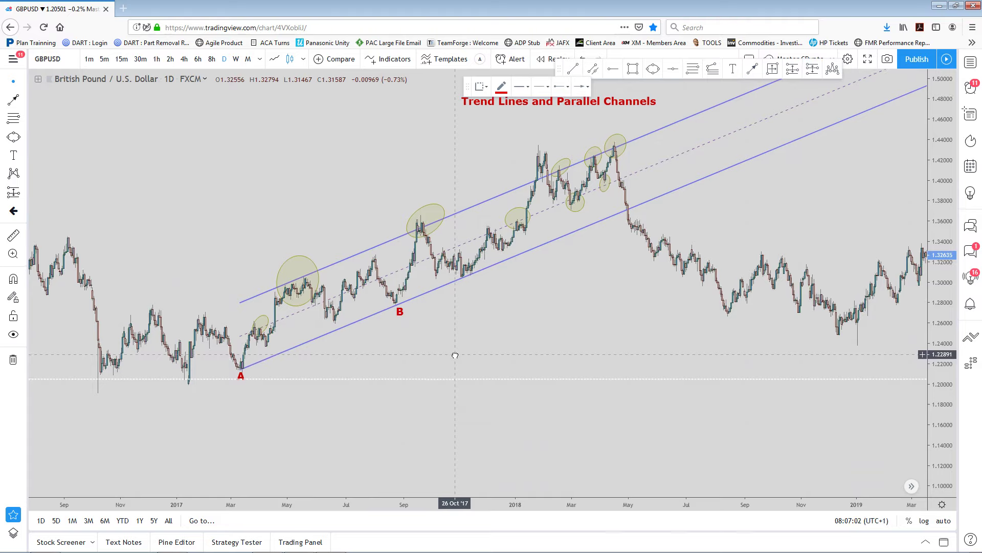
left_click_drag(549, 307, 513, 348)
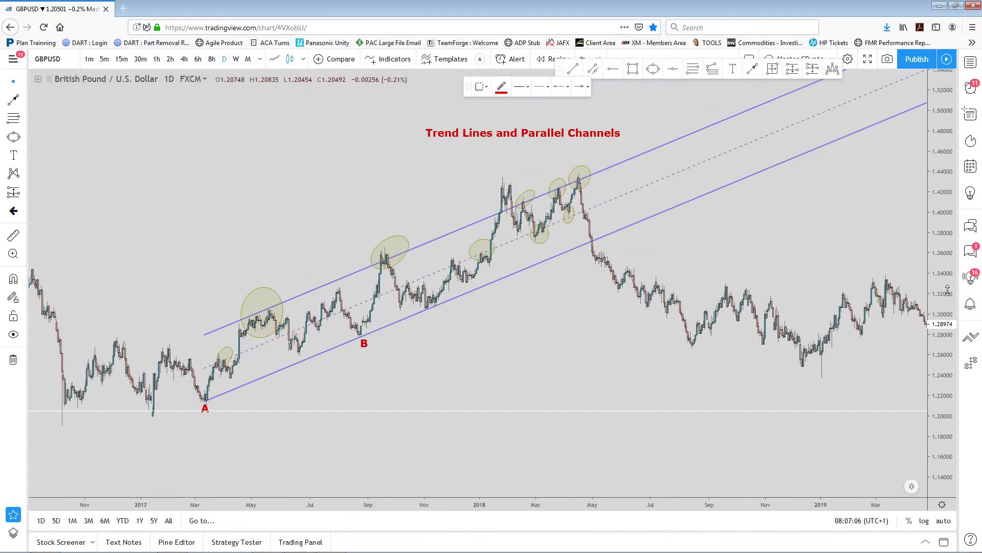
Reframe the chart around the April 2018 peak and begin a red arrow from it
left_click_drag(947, 291, 948, 271)
scroll(527, 394, "up", 2)
left_click_drag(455, 352, 560, 368)
left_click_drag(944, 113, 944, 158)
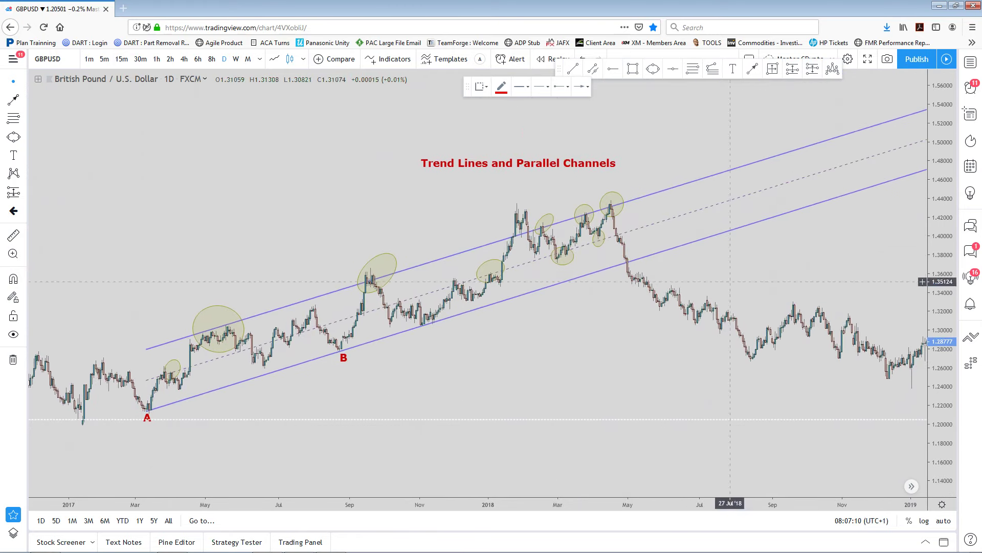
scroll(510, 351, "down", 3)
scroll(510, 351, "up", 1)
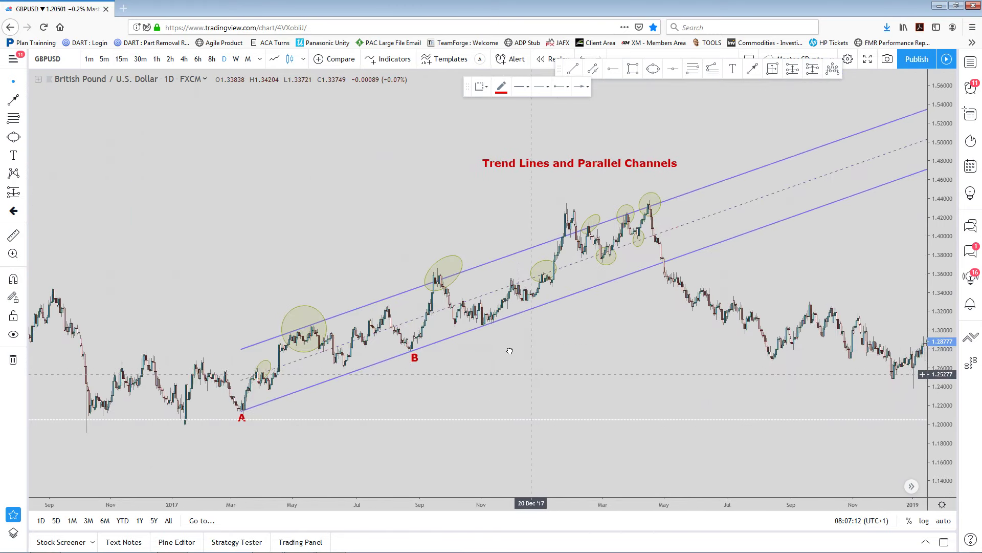
left_click_drag(510, 351, 471, 328)
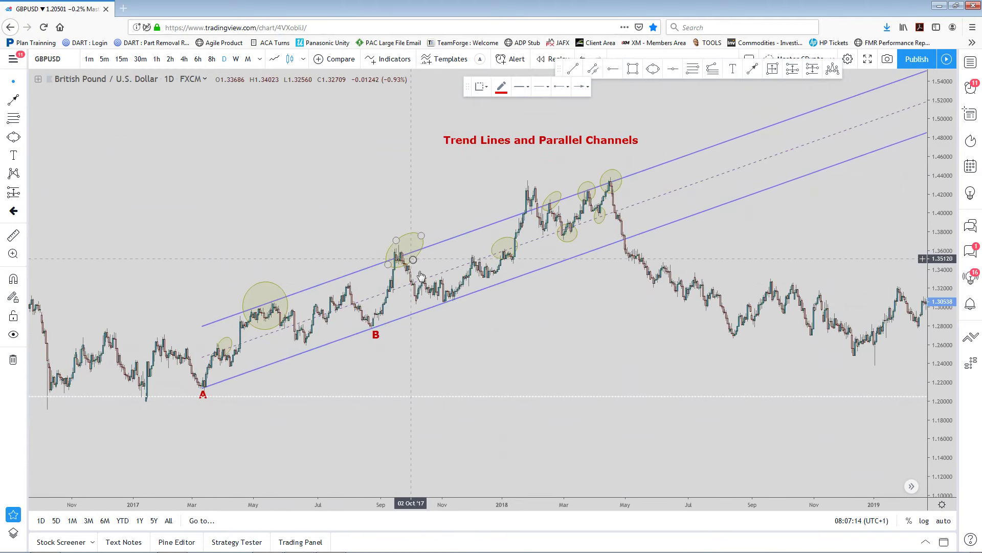
left_click_drag(845, 221, 824, 271)
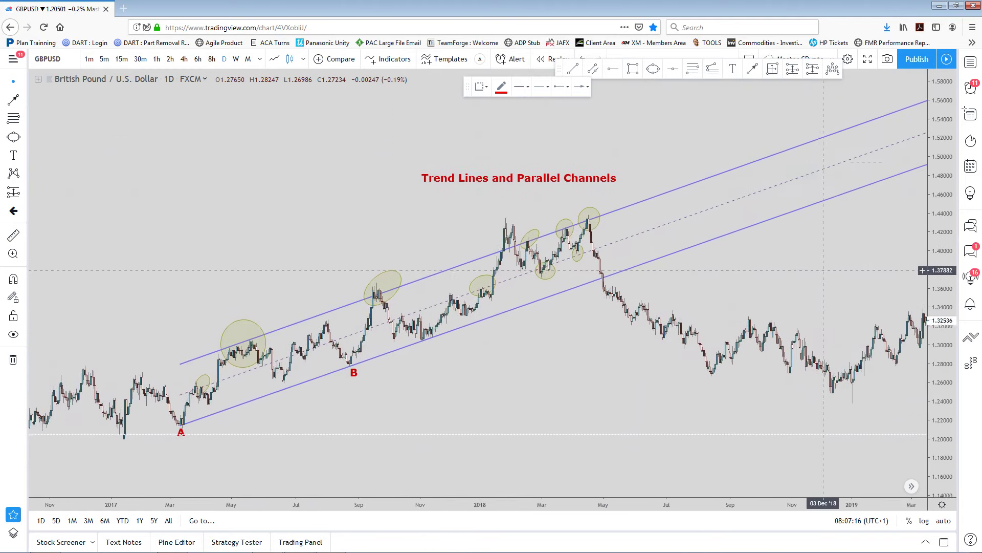
left_click(752, 68)
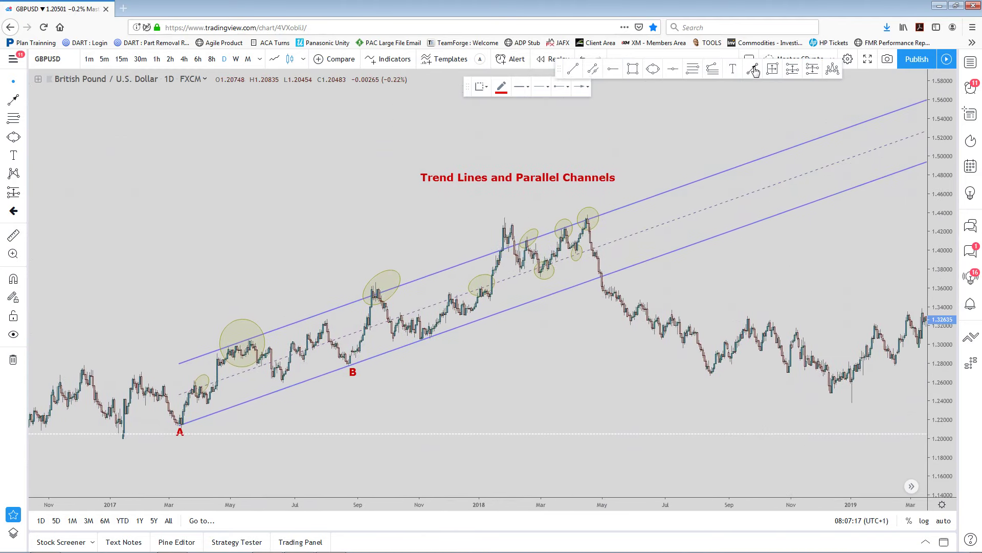
left_click(590, 211)
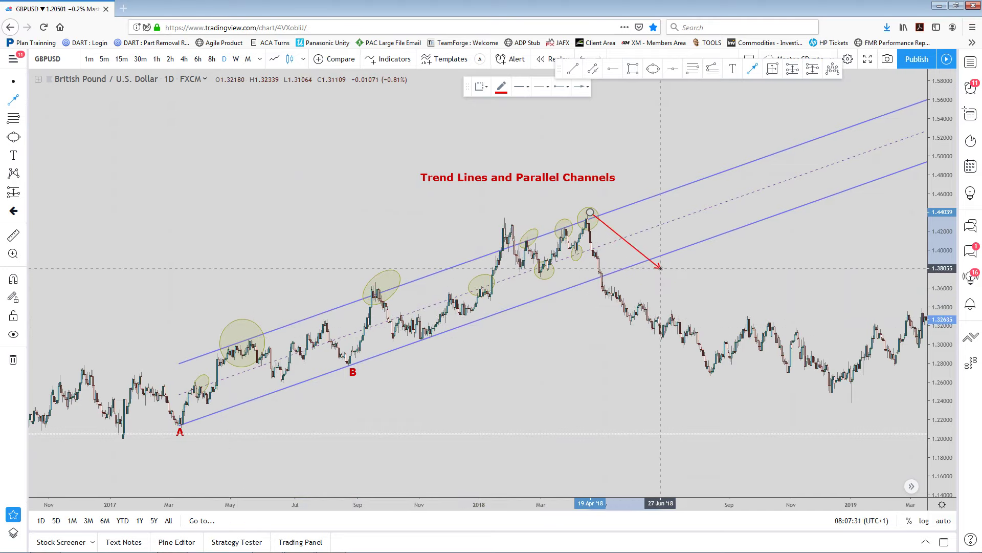
Replace the unfinished arrow with a short red arrow pointing down onto the April 2018 circle
key("Escape")
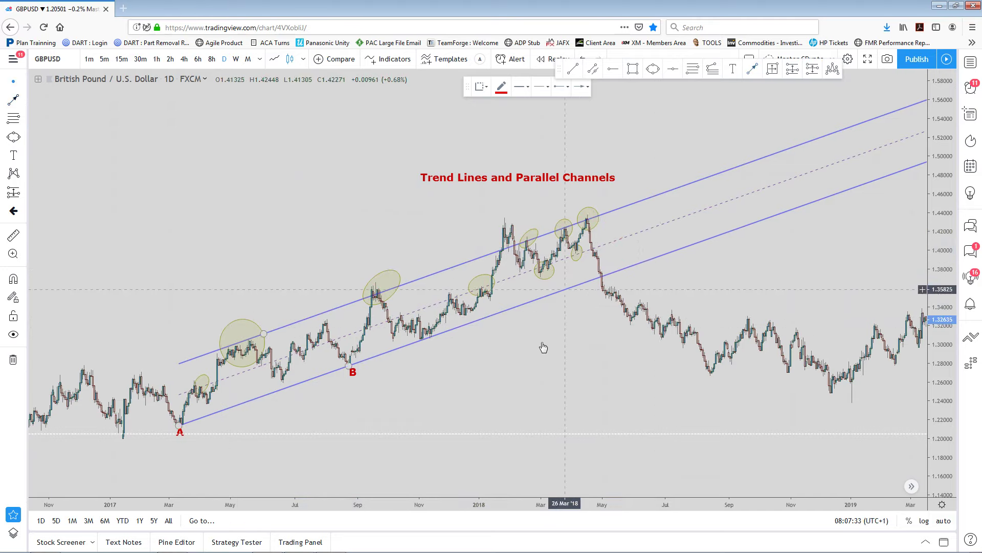
left_click_drag(546, 349, 571, 332)
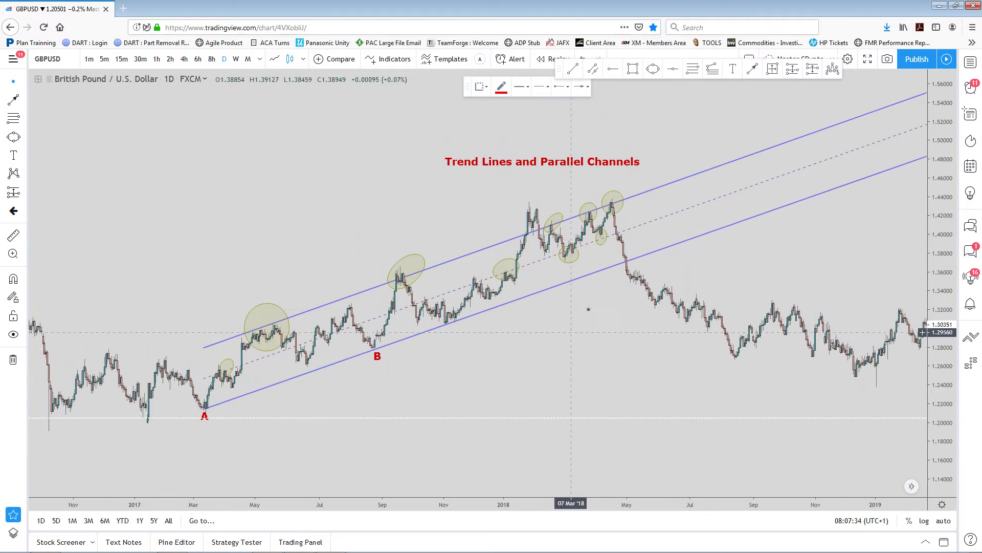
left_click(761, 72)
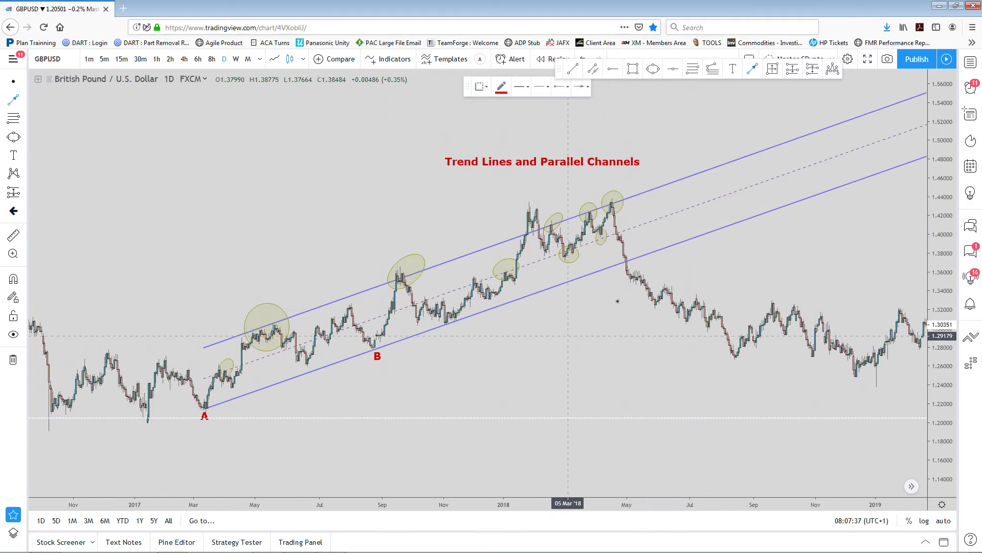
left_click(583, 183)
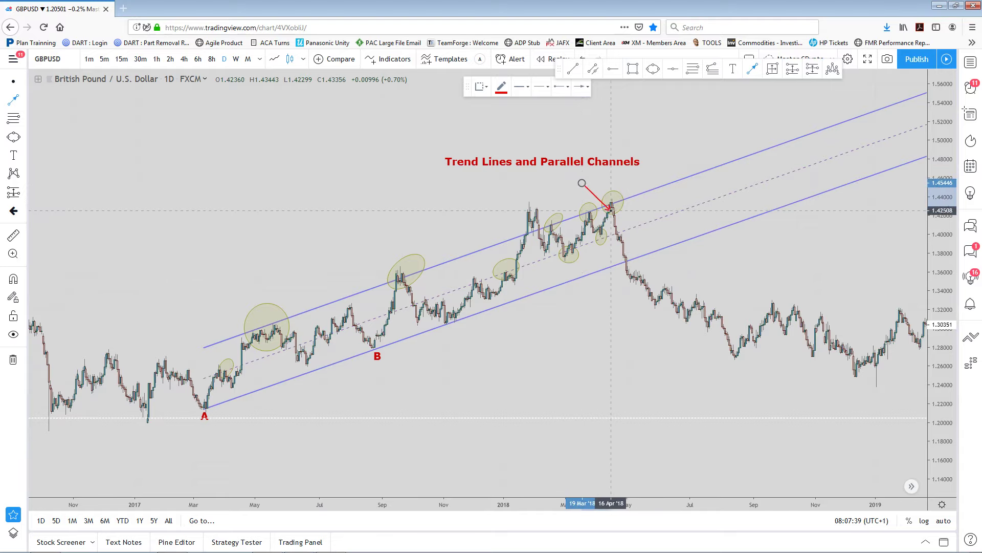
left_click(608, 200)
scroll(663, 263, "up", 2)
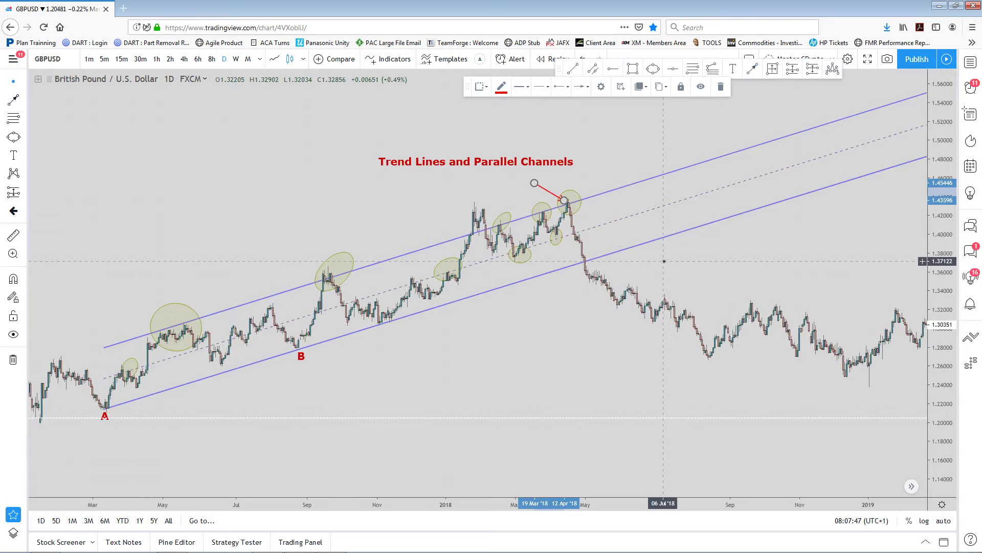
scroll(585, 318, "down", 2)
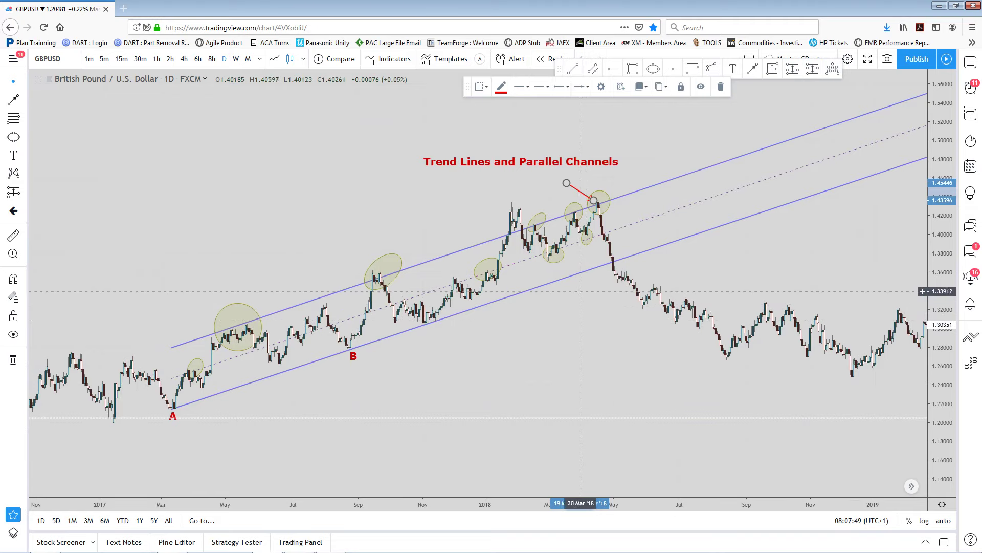
left_click(590, 318)
left_click_drag(590, 318, 589, 324)
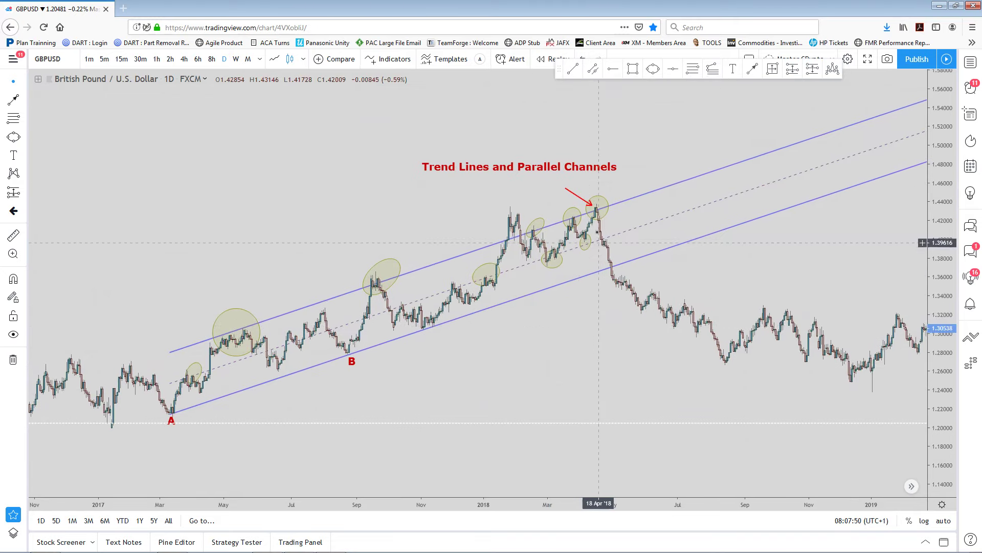
Start a second red arrow above the highs, aimed toward the September 2017 circle
left_click(592, 206)
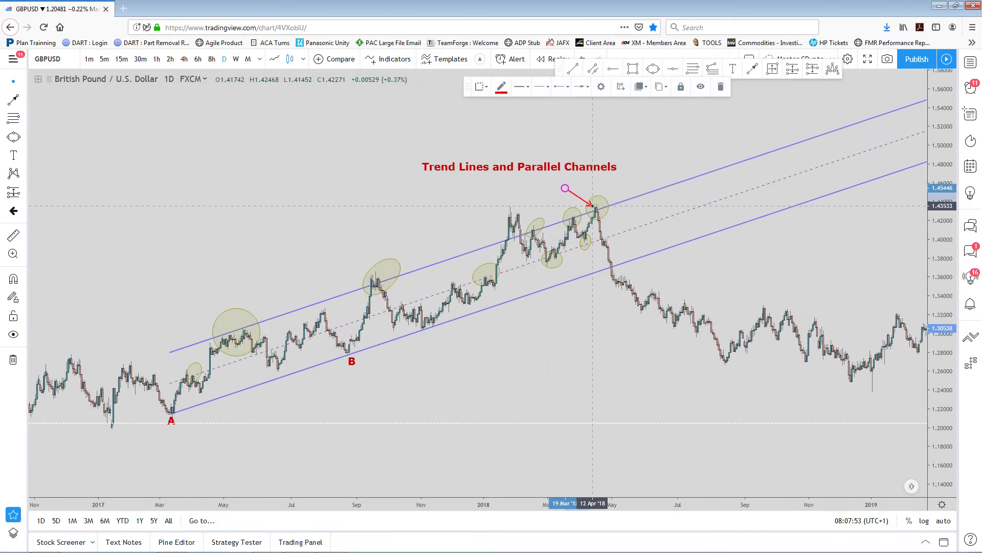
scroll(593, 205, "up", 2)
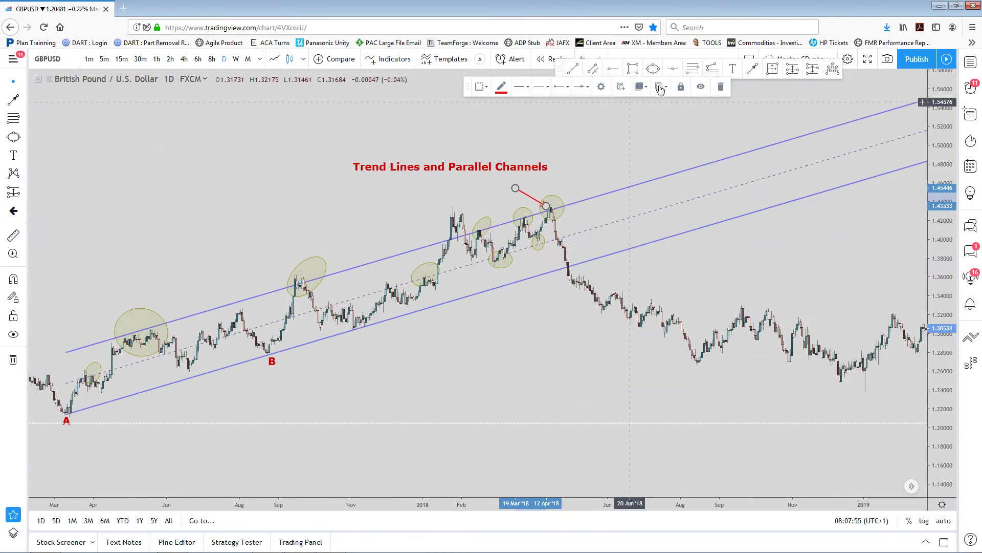
left_click(752, 68)
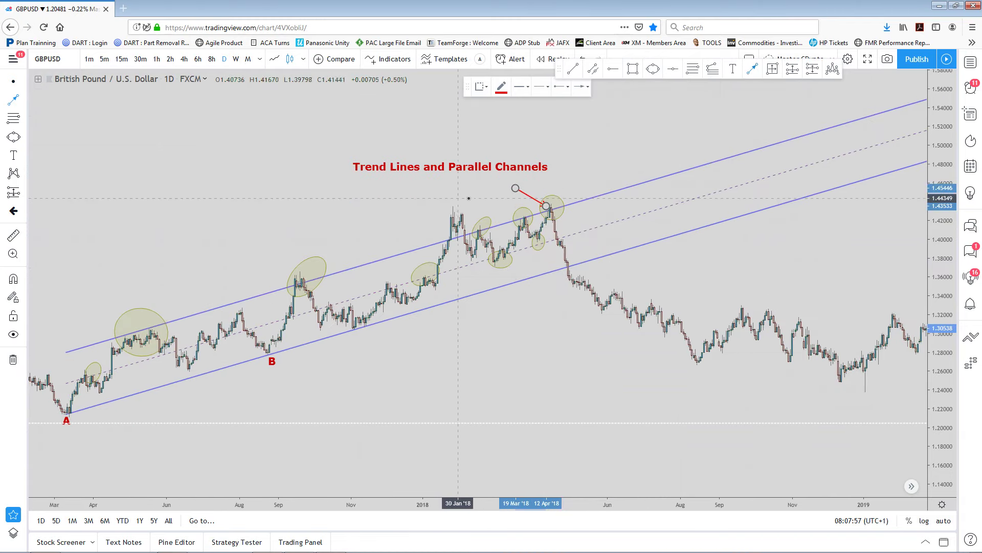
left_click(476, 198)
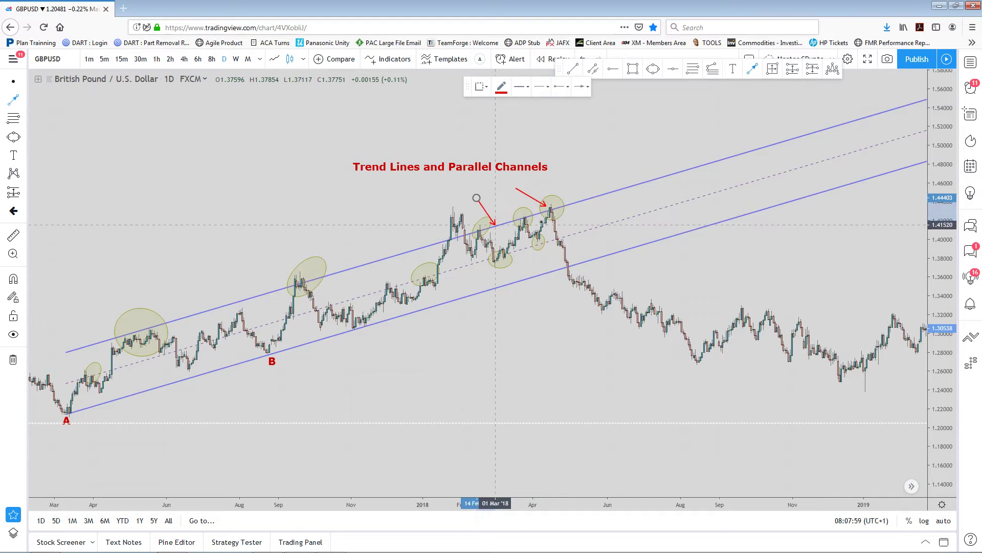
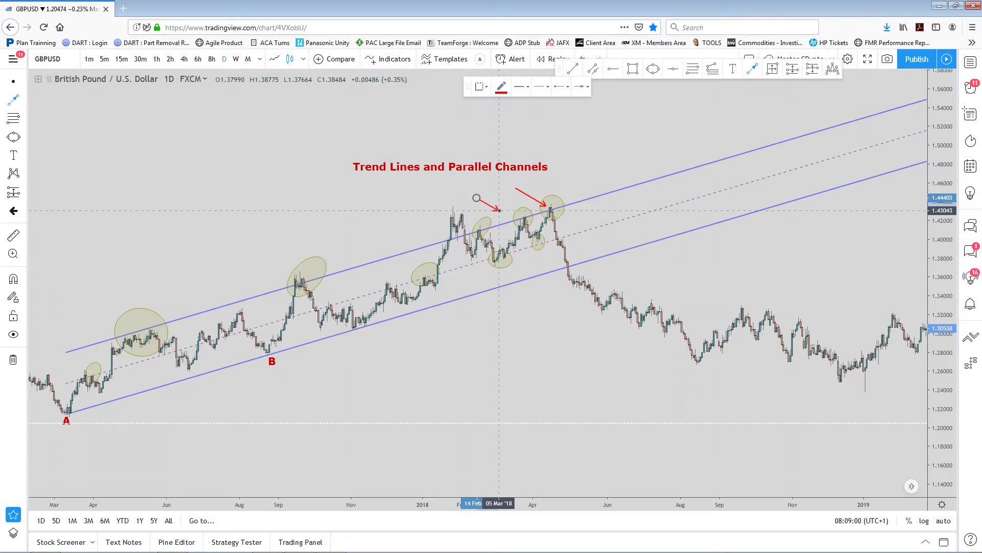
Discard the unfinished red arrow and shift and rescale the chart view
key("Escape")
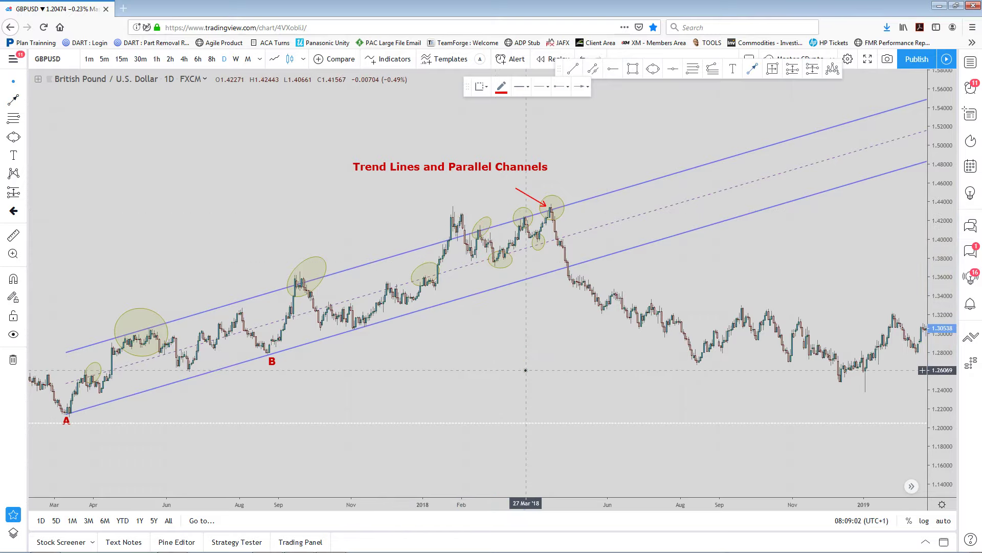
left_click_drag(525, 369, 538, 354)
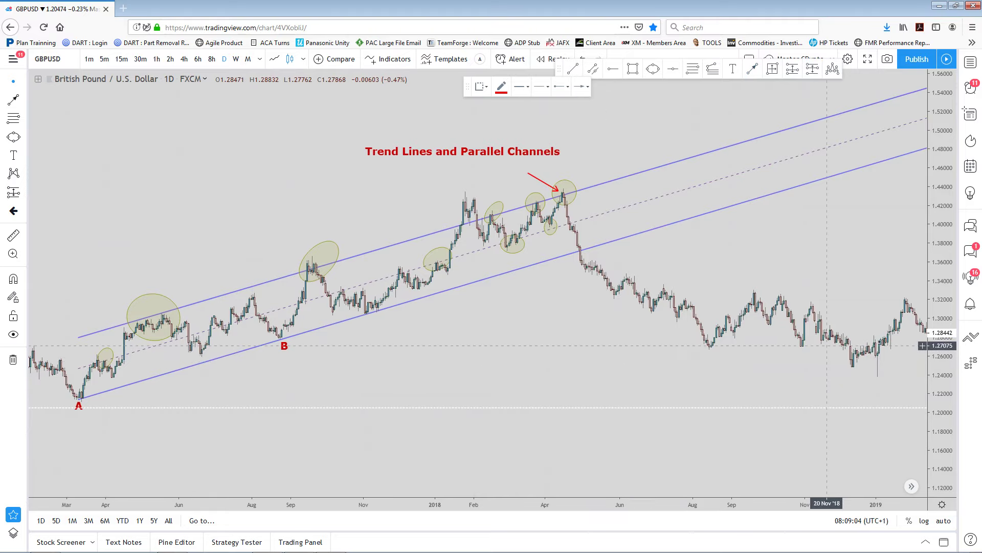
left_click_drag(944, 358, 943, 240)
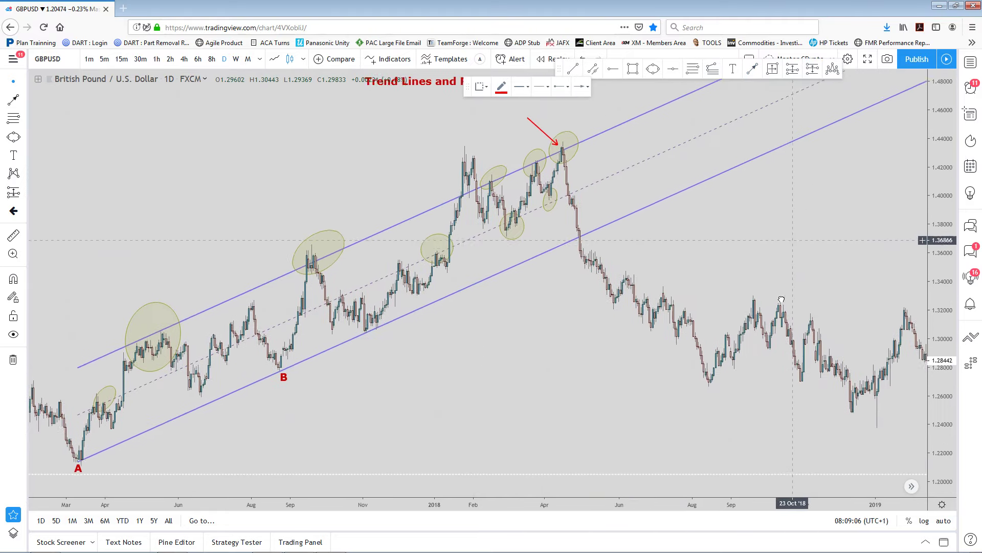
left_click_drag(782, 300, 774, 255)
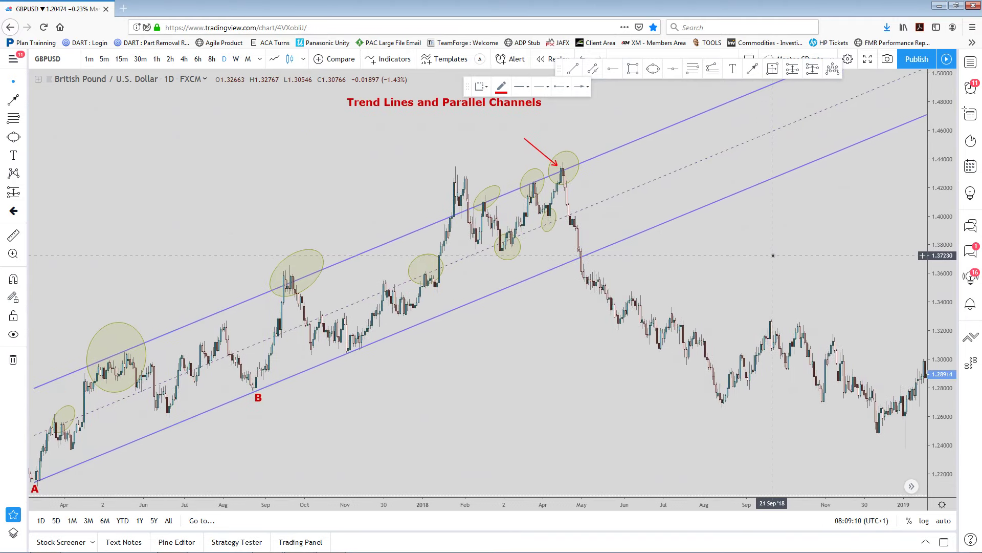
scroll(774, 255, "down", 1)
scroll(775, 255, "down", 2)
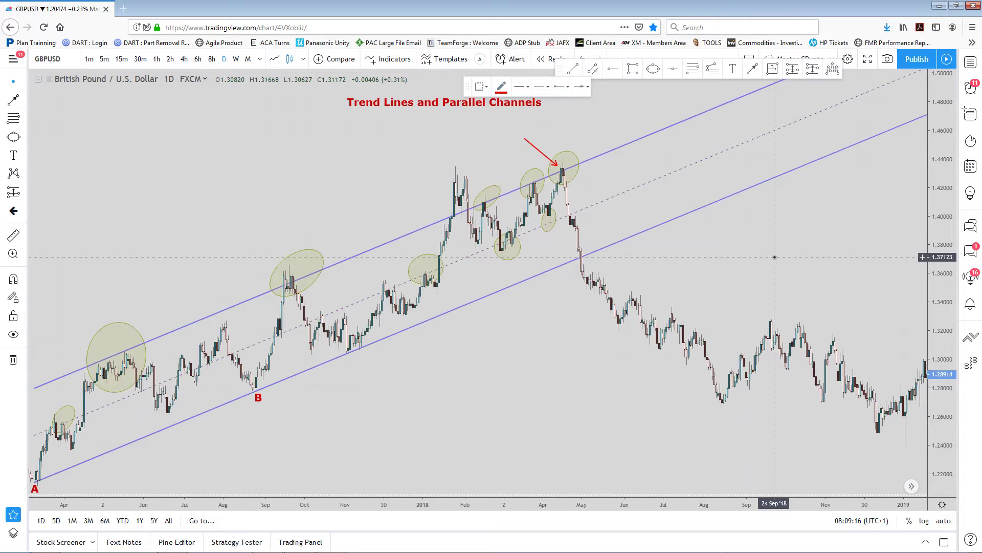
Recentre the 2018 channel on screen with point B back in view
left_click_drag(775, 256, 771, 295)
left_click_drag(930, 321, 931, 333)
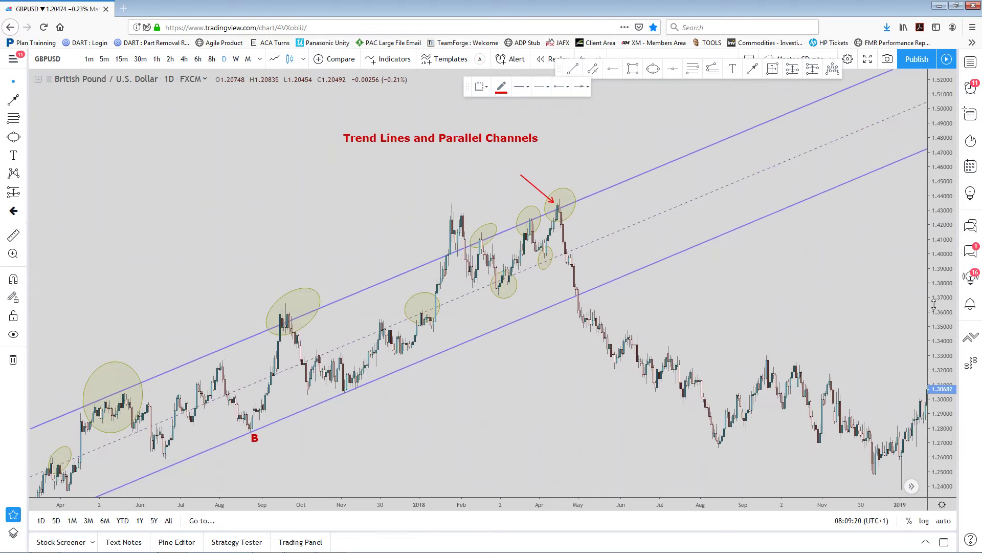
scroll(660, 326, "up", 3)
left_click_drag(660, 326, 851, 342)
scroll(730, 338, "down", 1)
left_click_drag(730, 338, 771, 325)
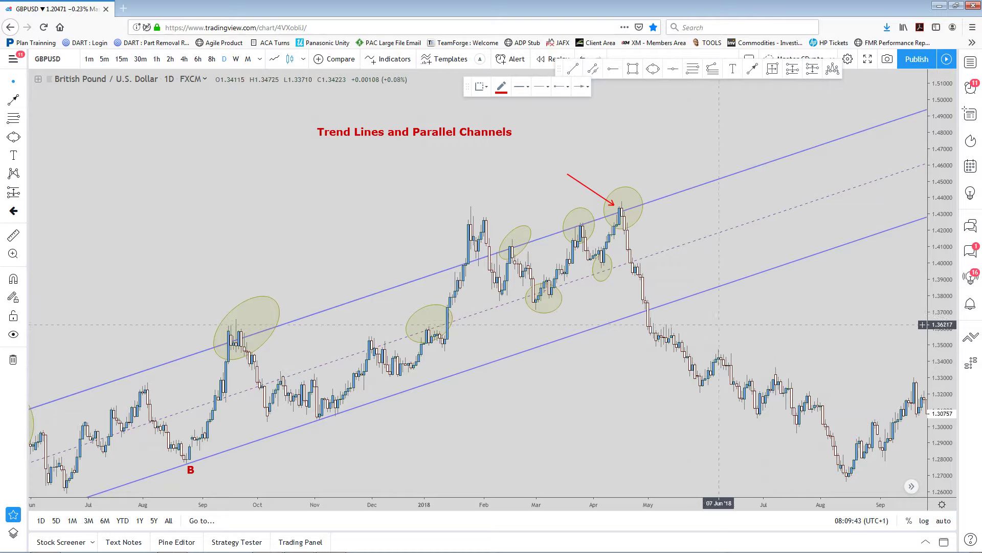
Move the 'Trend Lines and Parallel Channels' title further right on the chart
left_click_drag(729, 327, 751, 312)
scroll(747, 274, "down", 1)
scroll(747, 275, "up", 2)
scroll(751, 313, "up", 1)
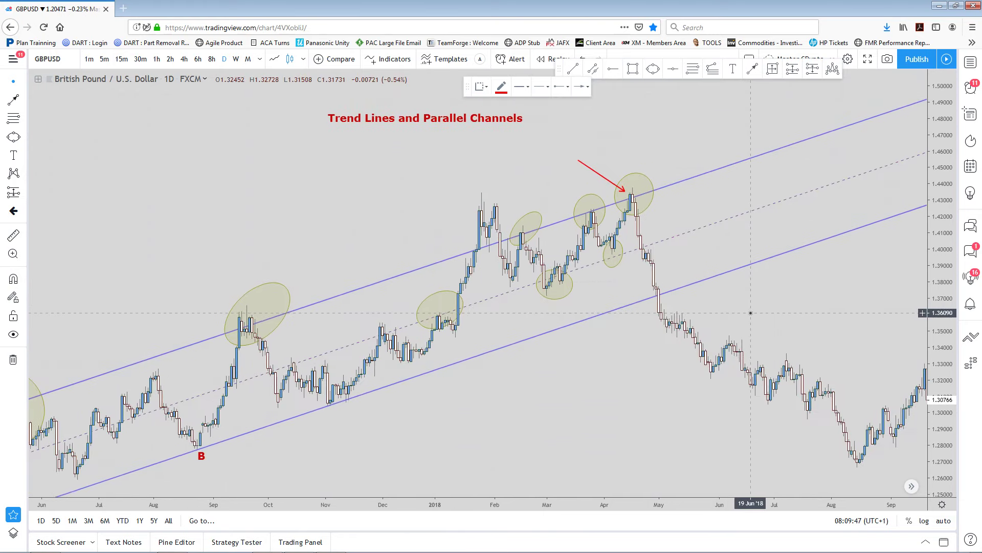
scroll(750, 313, "down", 1)
left_click_drag(586, 411, 596, 435)
scroll(595, 383, "down", 1)
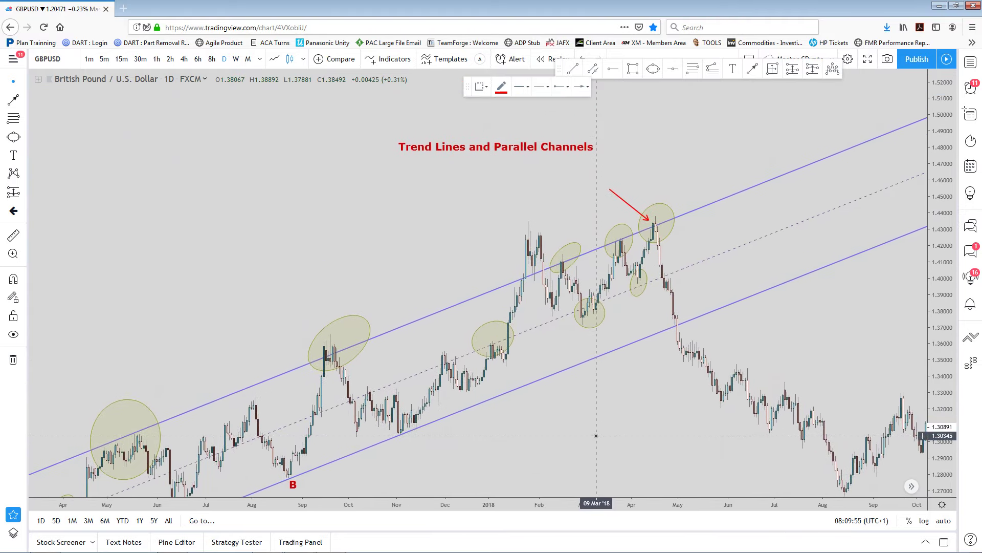
scroll(596, 435, "up", 1)
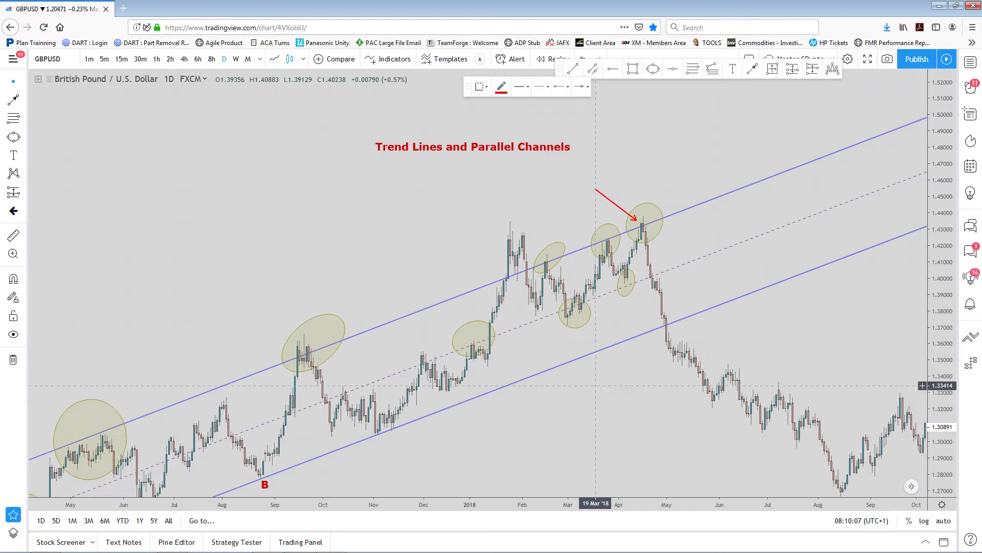
left_click_drag(596, 384, 551, 388)
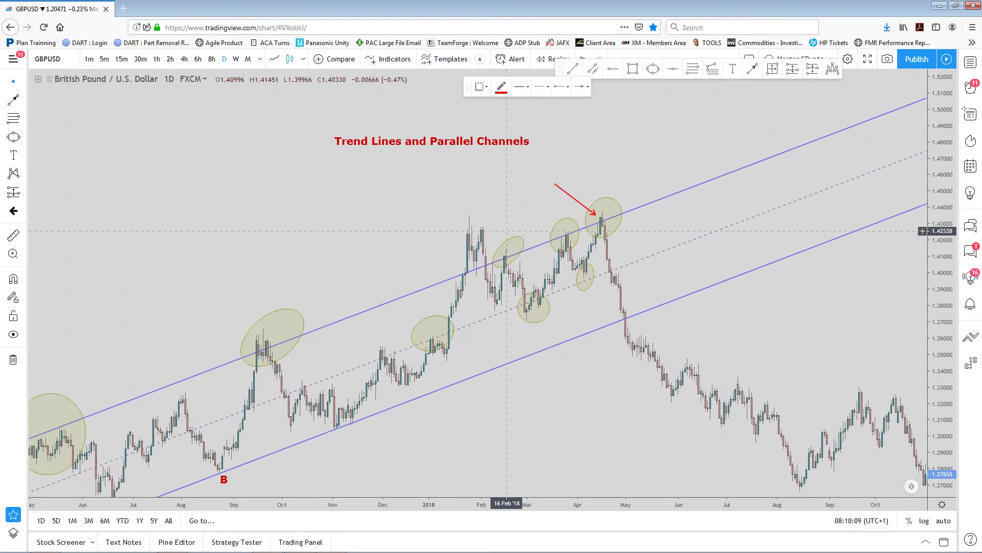
left_click_drag(446, 148, 503, 156)
left_click_drag(627, 405, 609, 399)
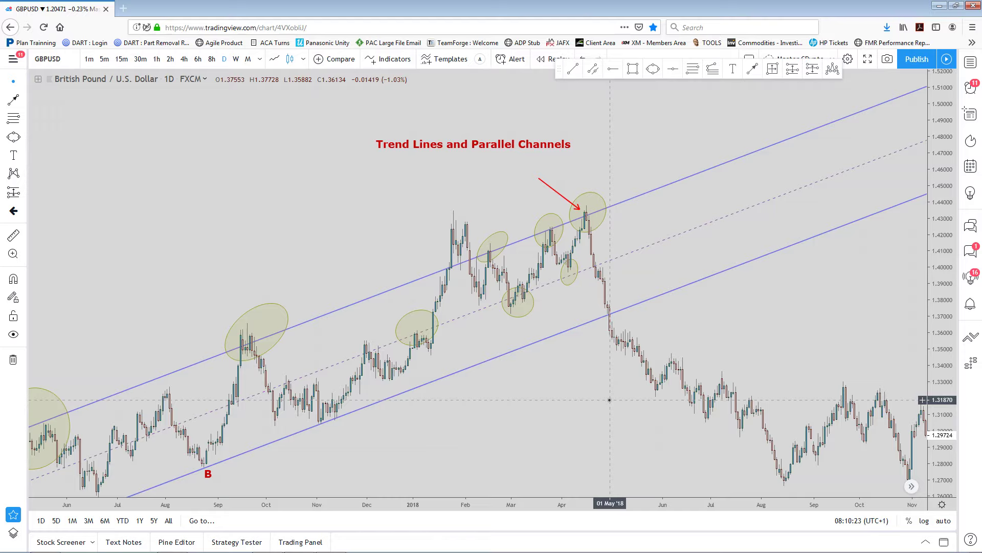
Delete the red arrow at the April 2018 high and zoom out to 2016–2019
left_click_drag(575, 395, 585, 372)
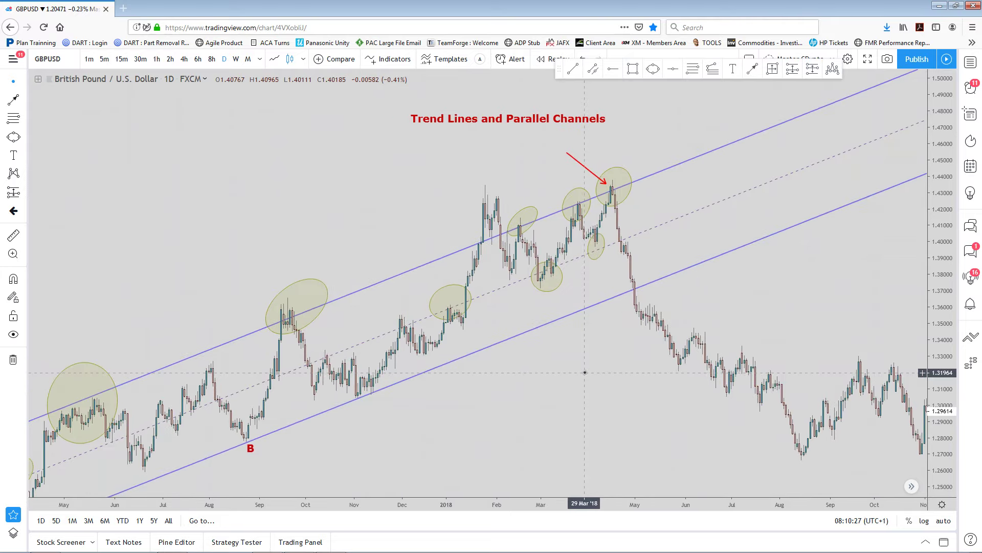
left_click(594, 173)
key("Delete")
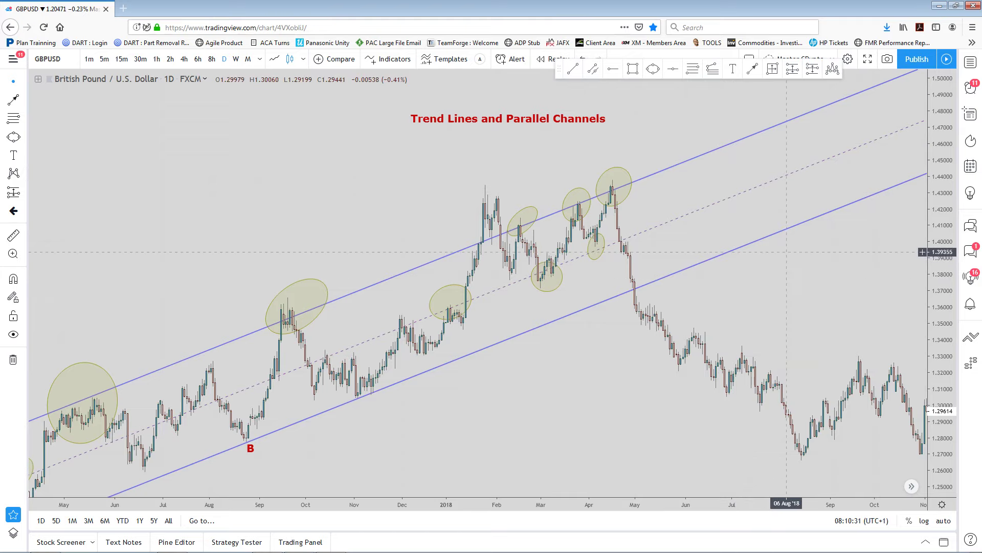
left_click_drag(942, 106, 942, 133)
scroll(856, 276, "down", 2)
scroll(856, 276, "down", 5)
left_click_drag(504, 123, 305, 285)
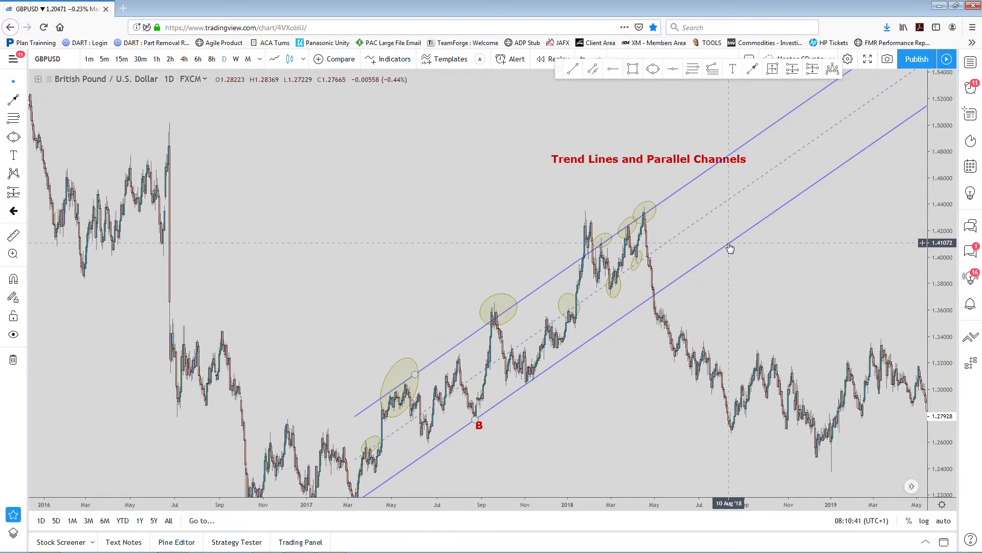
Delete the blue parallel channel and pan back toward 2016 price history
left_click(730, 248)
key("Delete")
left_click_drag(781, 265, 446, 211)
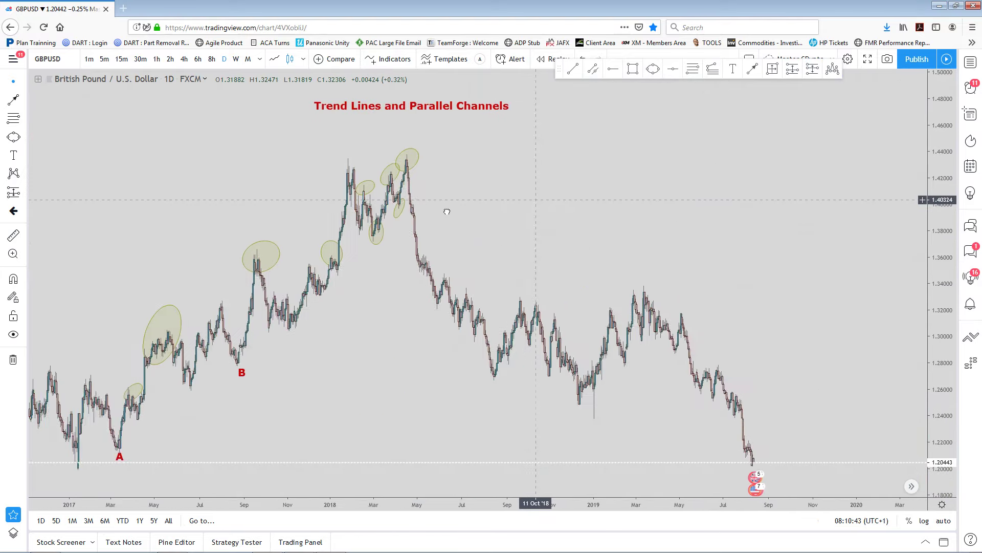
left_click_drag(66, 219, 597, 276)
scroll(597, 276, "up", 2)
left_click_drag(420, 229, 764, 283)
scroll(441, 178, "up", 1)
left_click_drag(441, 178, 674, 263)
Frame the early 2015 GBPUSD daily candles with a taller price scale
scroll(475, 227, "up", 1)
left_click_drag(474, 227, 588, 213)
scroll(588, 211, "up", 1)
left_click_drag(277, 336, 844, 477)
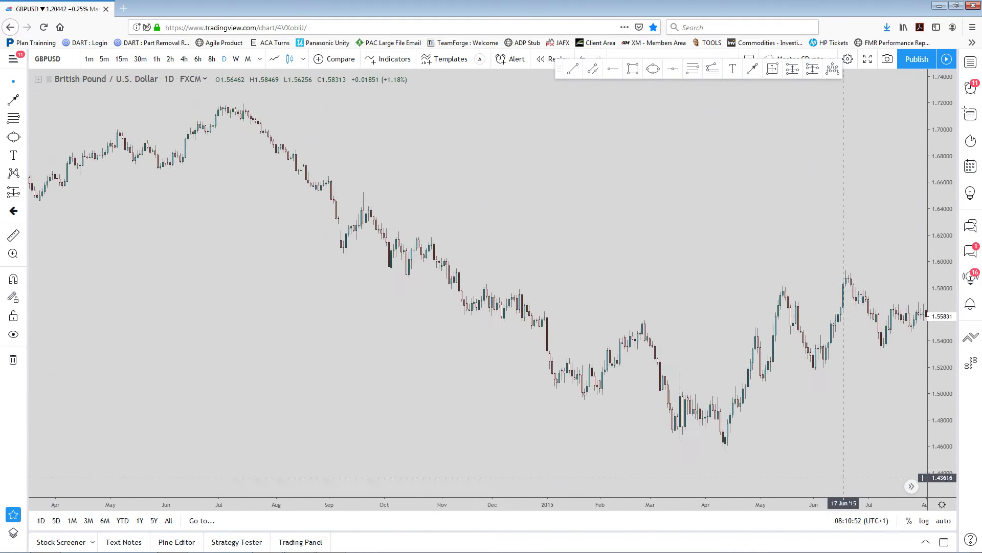
scroll(302, 404, "up", 1)
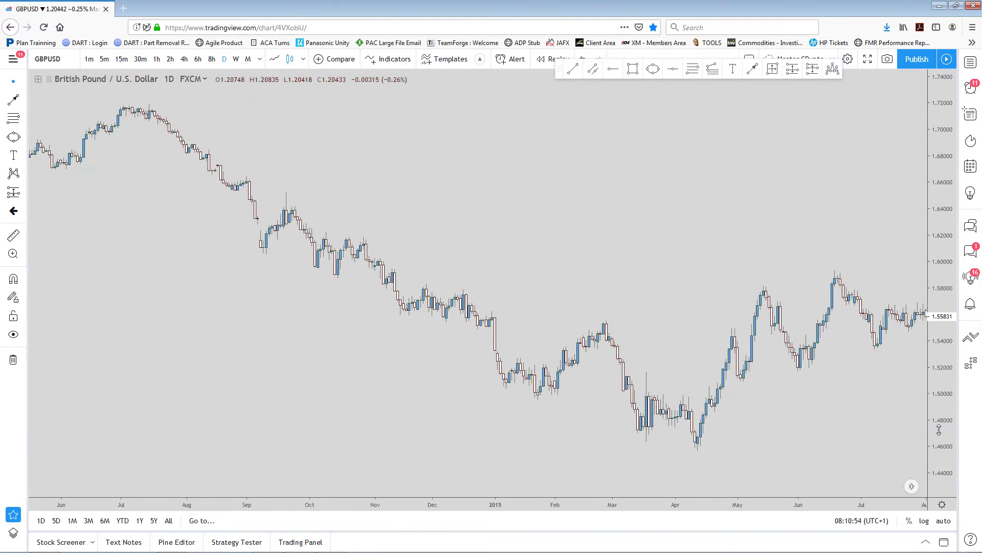
left_click_drag(939, 430, 939, 450)
scroll(803, 452, "up", 2)
left_click_drag(732, 456, 385, 331)
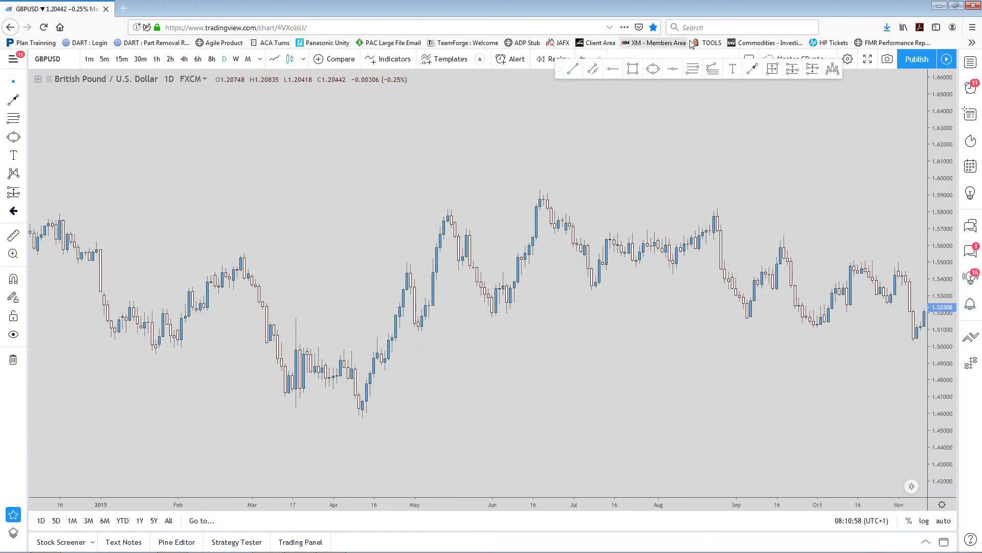
Try a trend line at the 2015 low, cancel it, and show the February–March 2015 bars
left_click(573, 69)
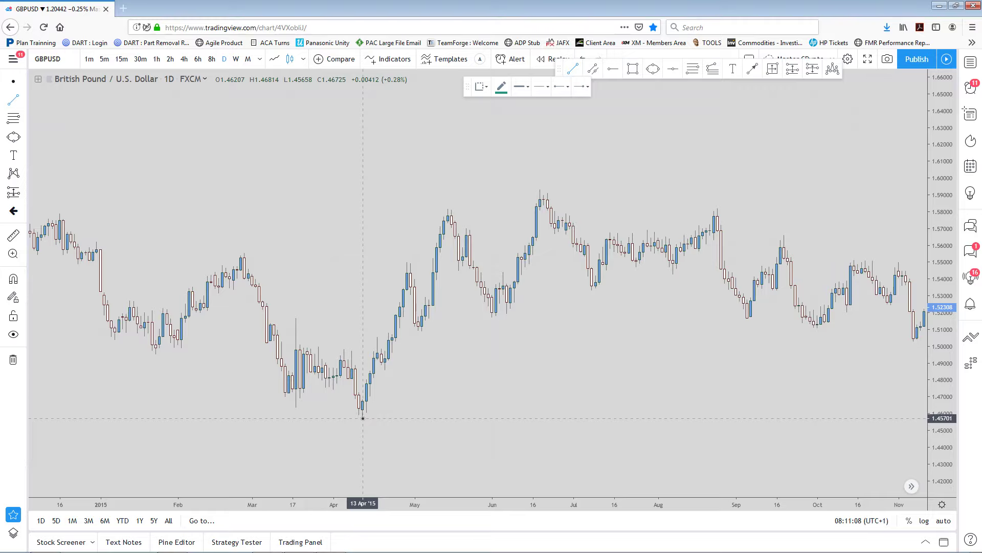
scroll(363, 418, "up", 3)
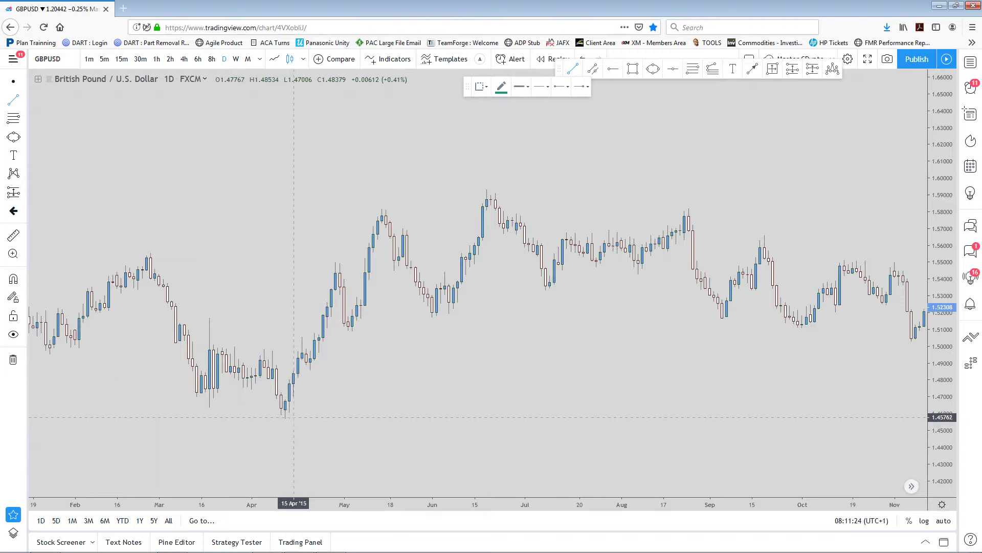
scroll(287, 420, "up", 2)
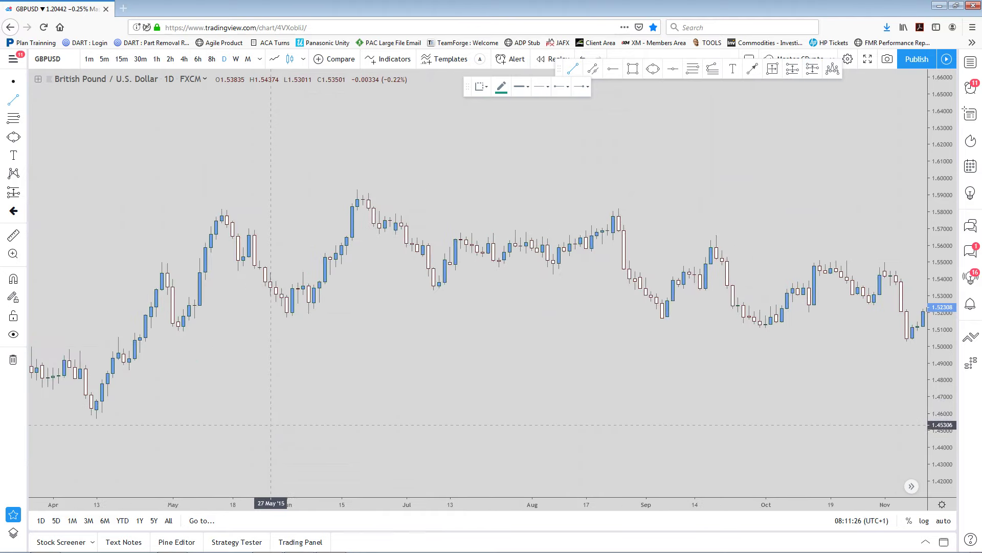
left_click(271, 425)
key("Escape")
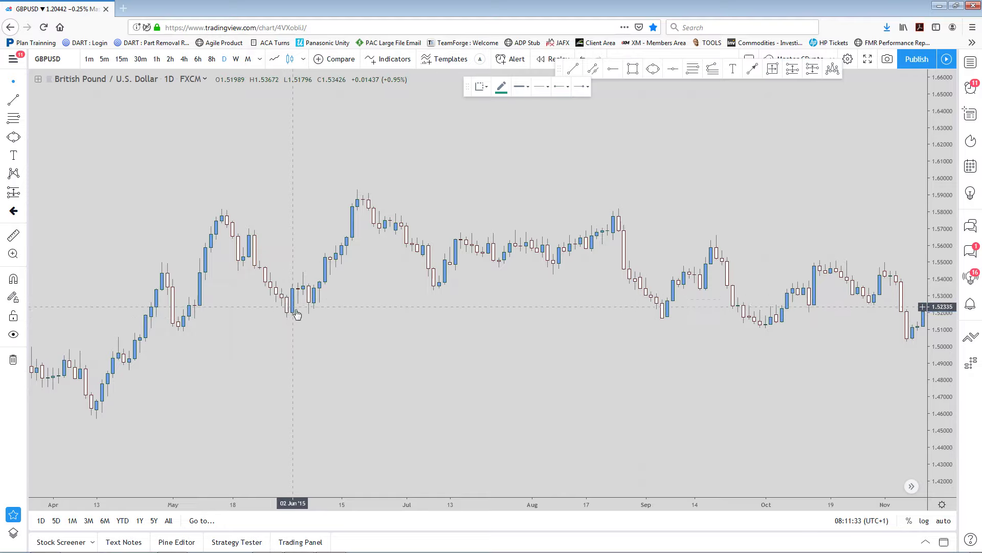
left_click_drag(347, 388, 409, 386)
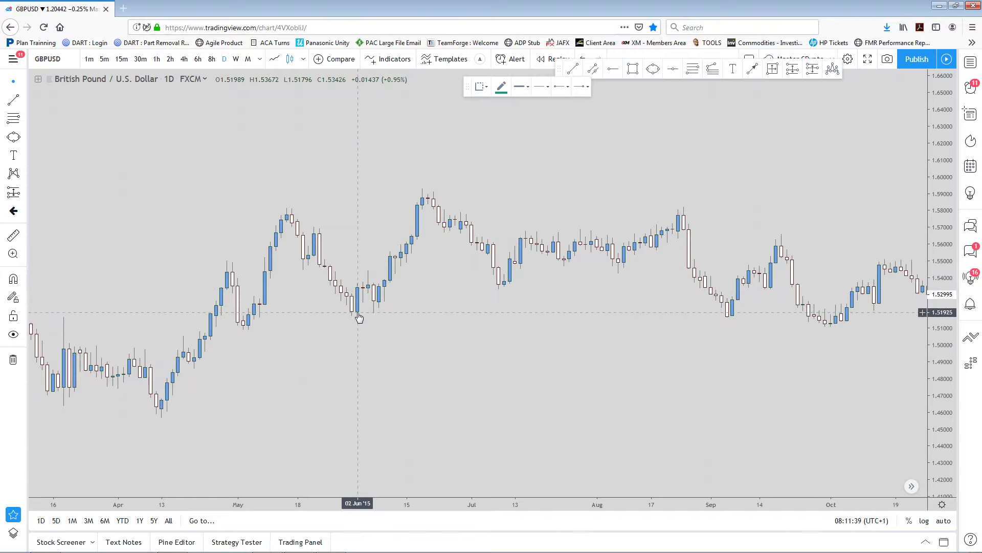
left_click_drag(360, 350, 665, 286)
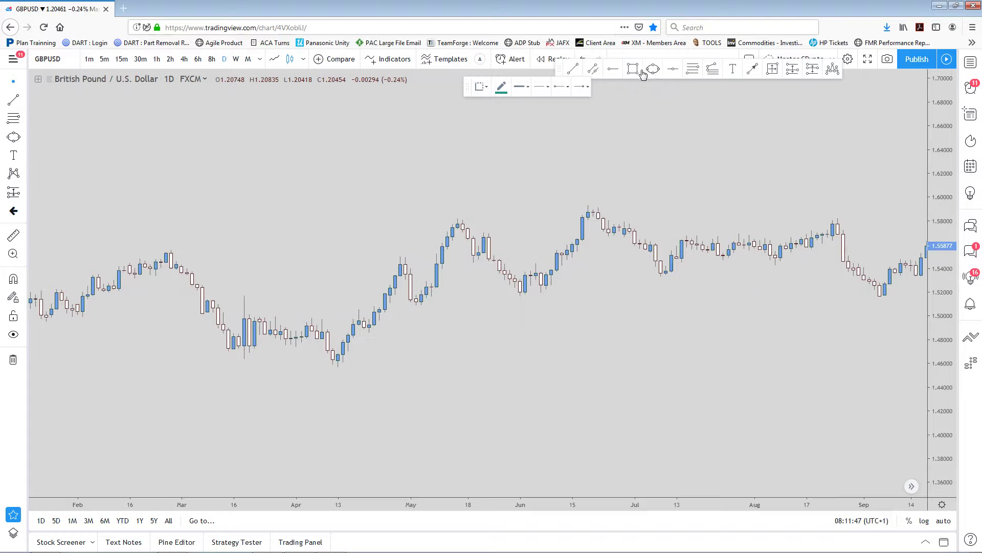
Draw a green trend line from the April 2015 low up to about 1.5912
left_click(573, 70)
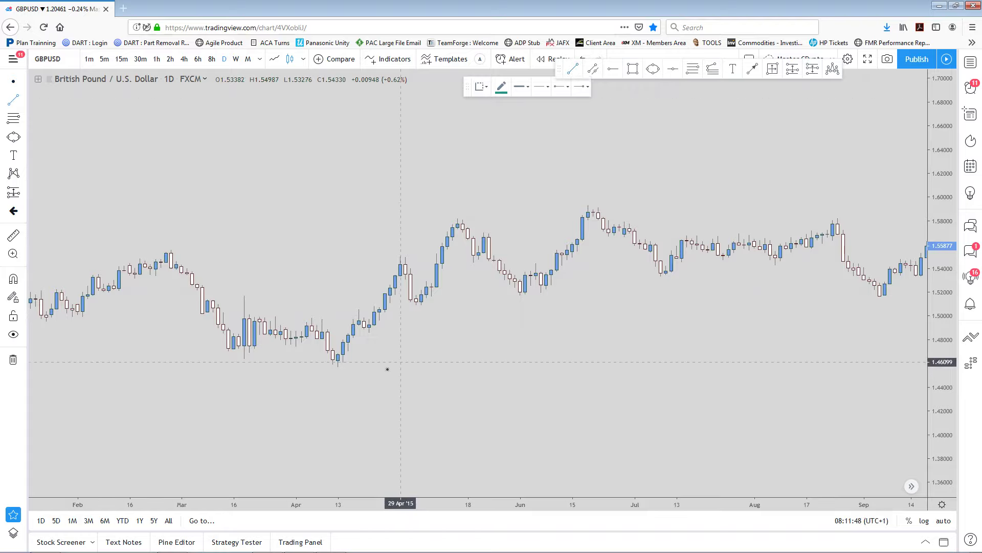
left_click(338, 365)
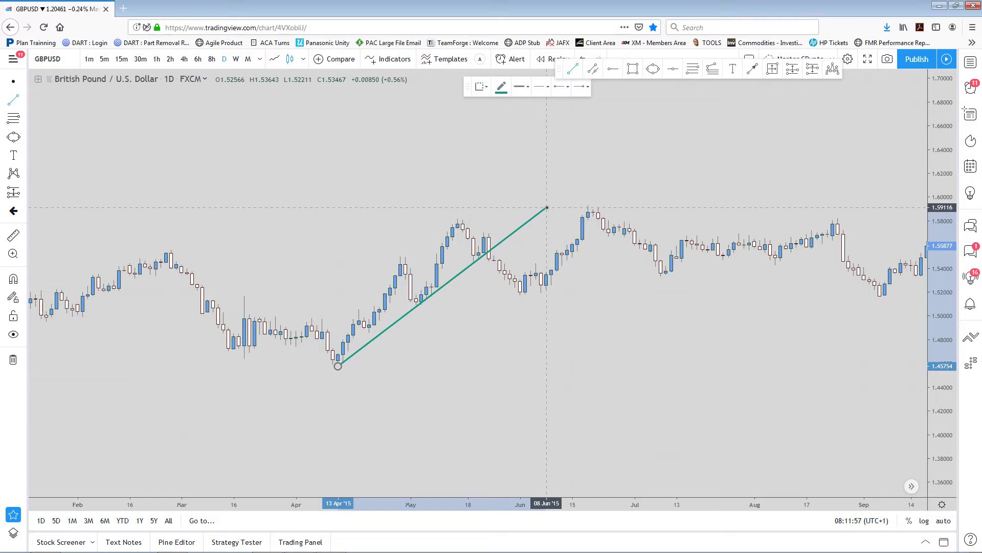
left_click(547, 208)
scroll(417, 364, "up", 2)
left_click_drag(417, 364, 711, 364)
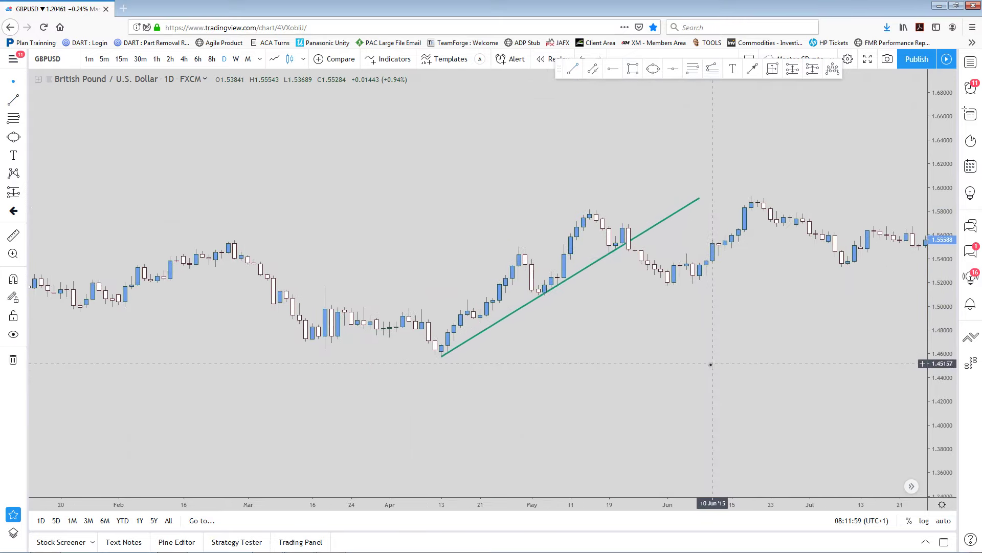
scroll(710, 364, "up", 3)
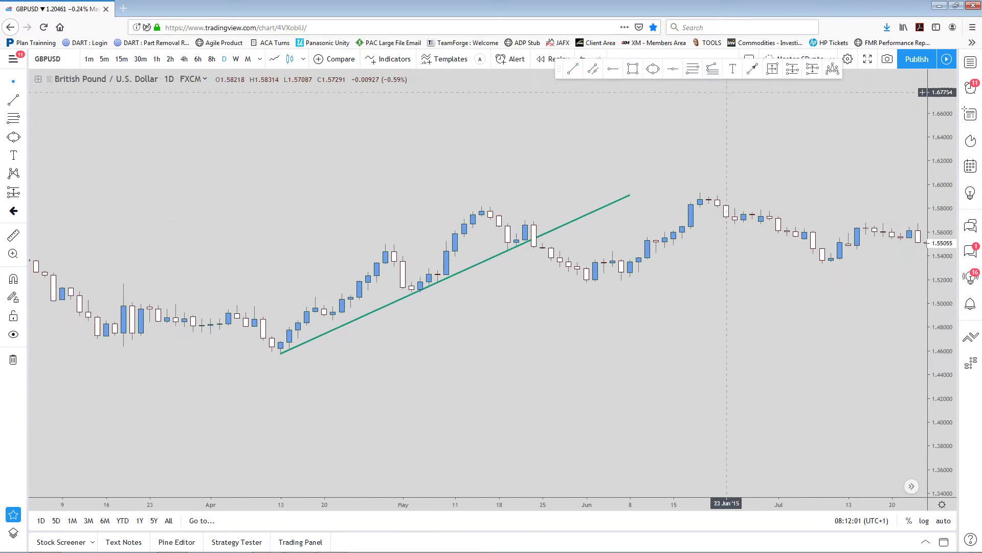
Circle the April 2015 low with a shaded ellipse
left_click(652, 71)
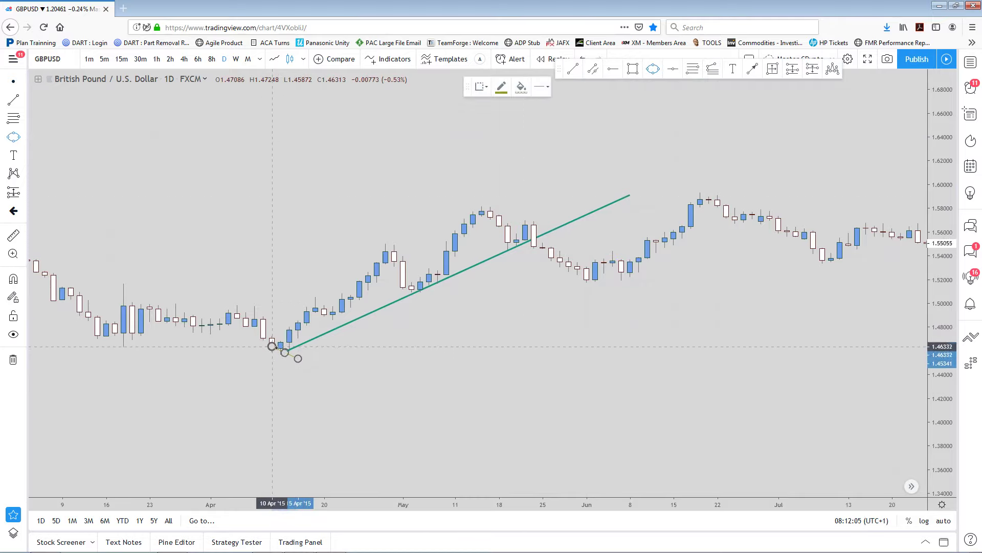
left_click(272, 346)
left_click(264, 358)
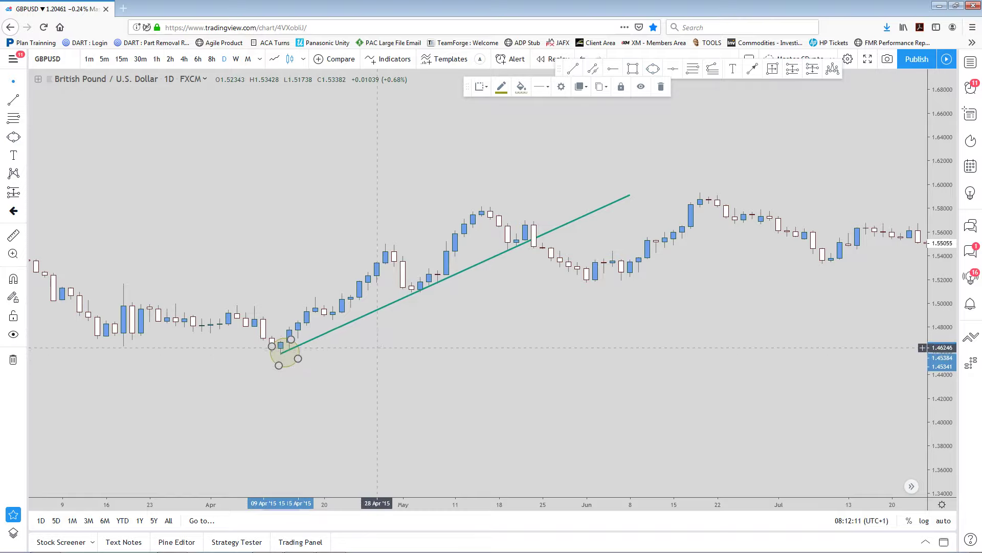
left_click_drag(307, 357, 324, 379)
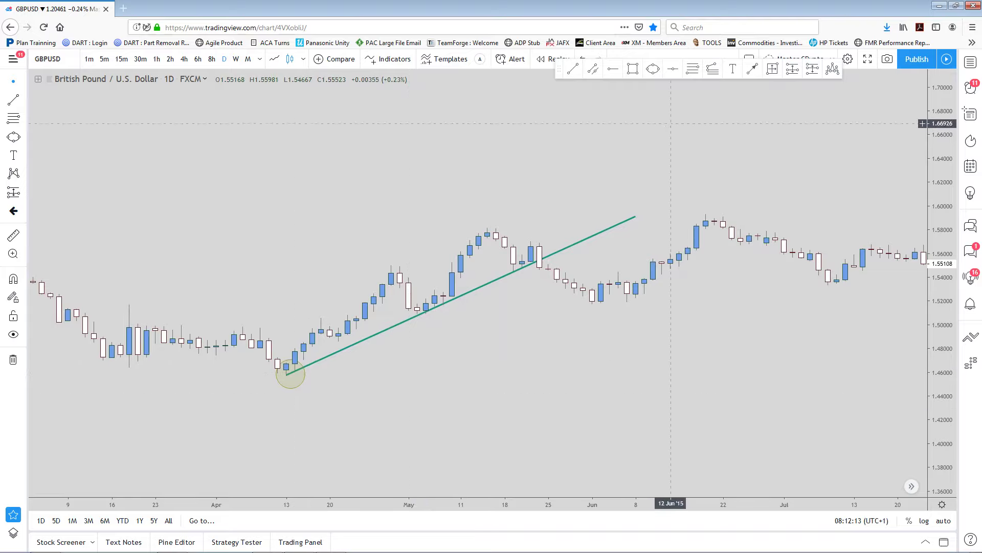
left_click(751, 70)
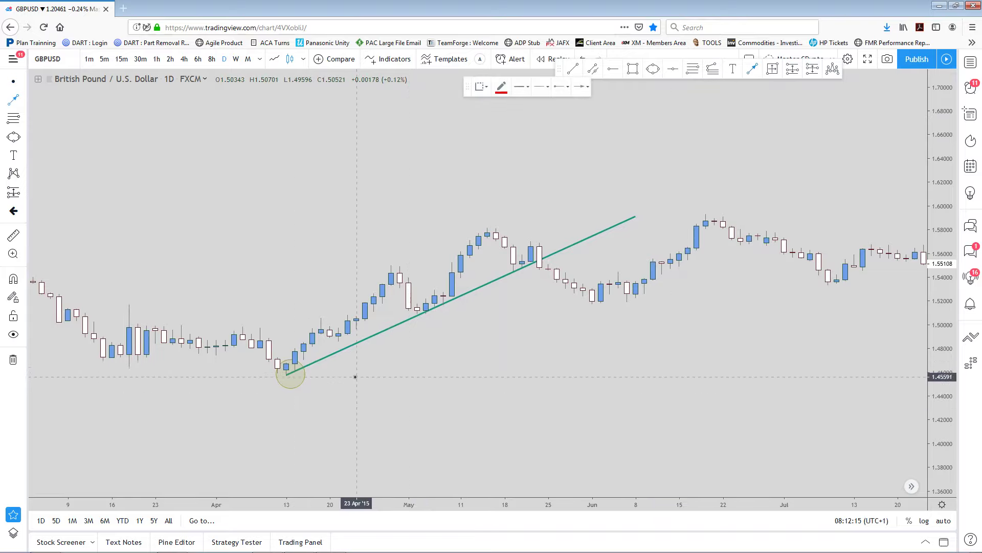
Draw a red arrow from the green trend line to the late-May 2015 low
left_click(356, 400)
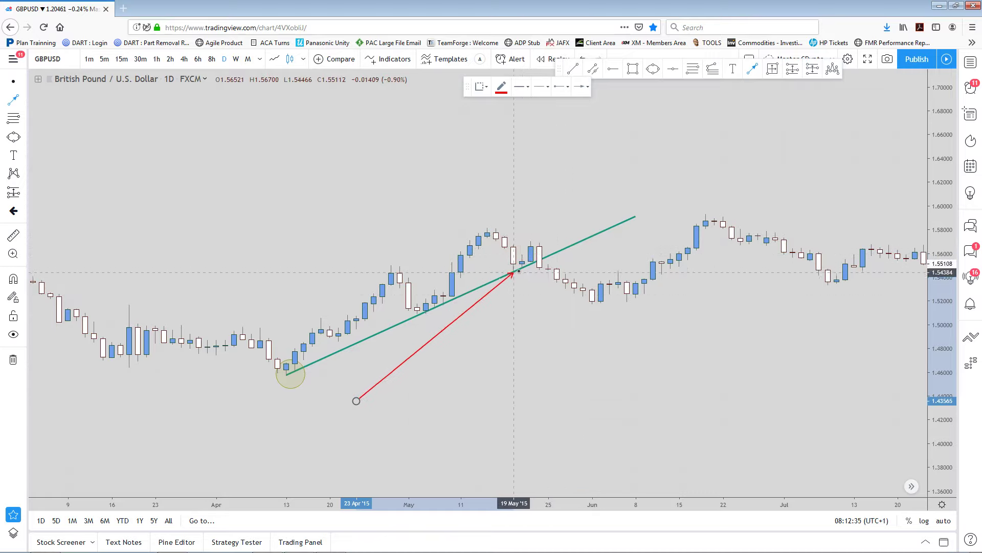
key("Escape")
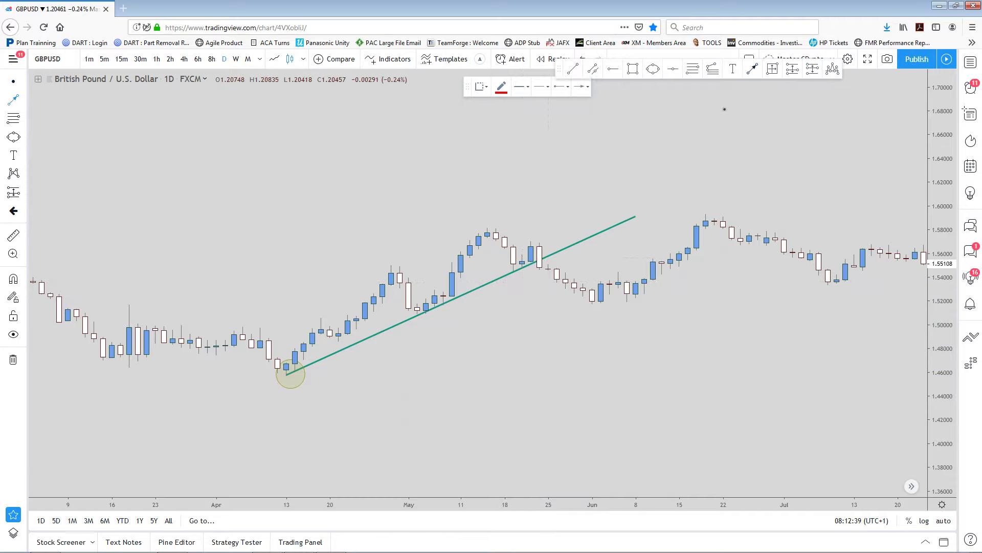
left_click(753, 69)
left_click(443, 372)
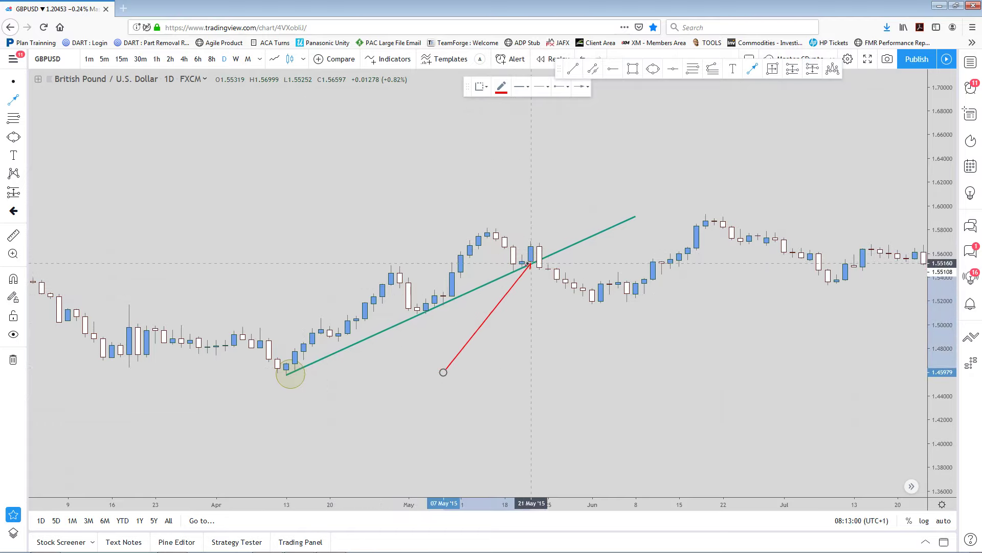
left_click(583, 309)
left_click_drag(444, 373, 522, 264)
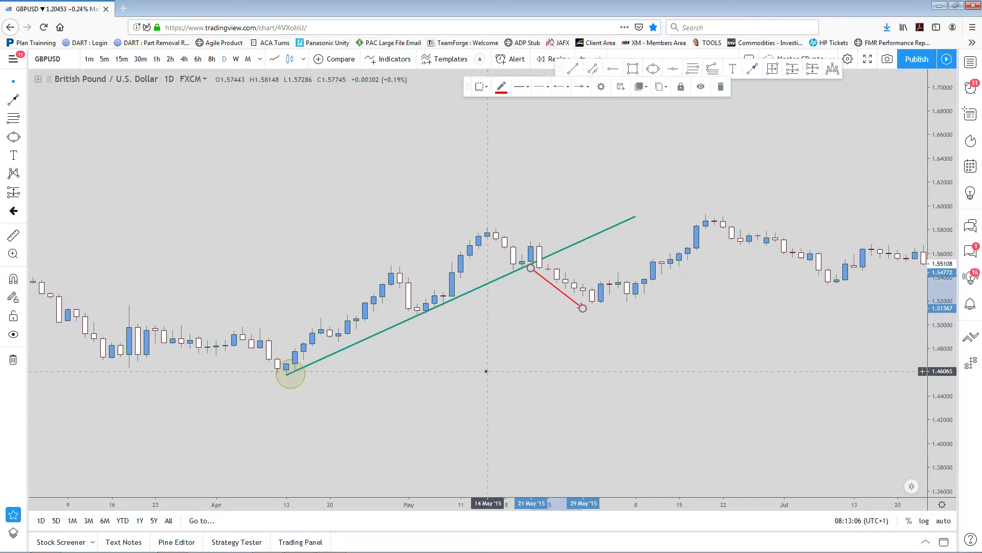
scroll(499, 375, "up", 1)
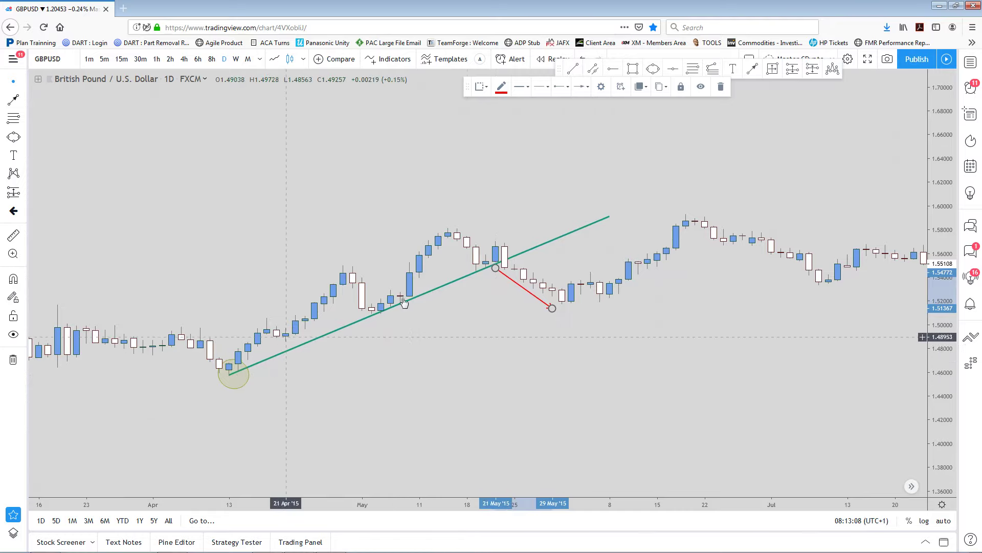
Abandon a second arrow below the circled low and delete the red arrow
left_click(757, 72)
left_click(247, 387)
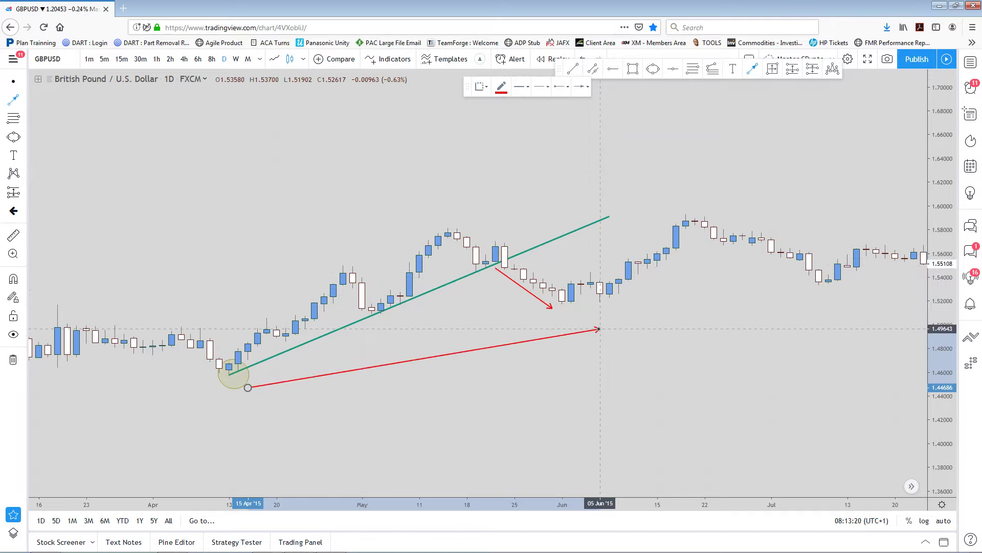
key("Escape")
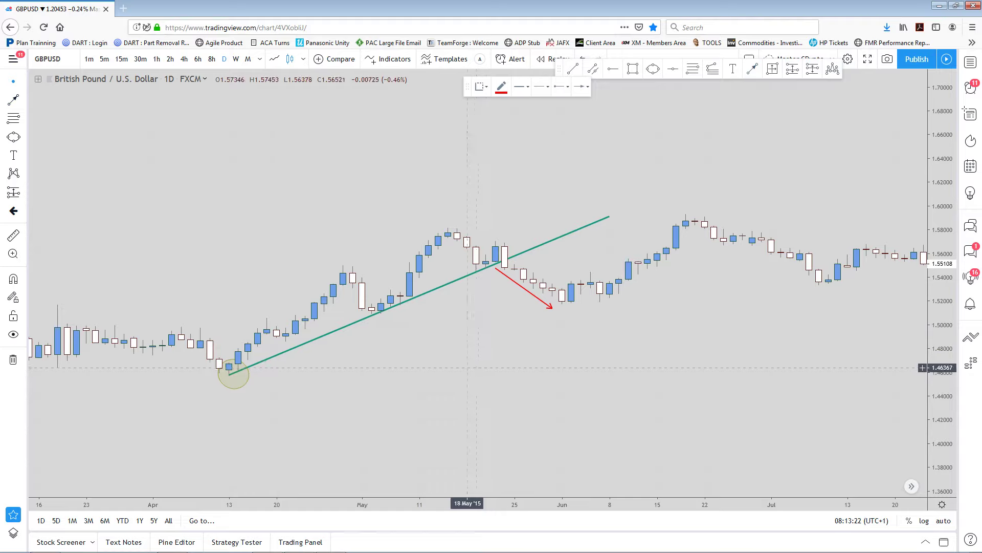
scroll(467, 367, "down", 2)
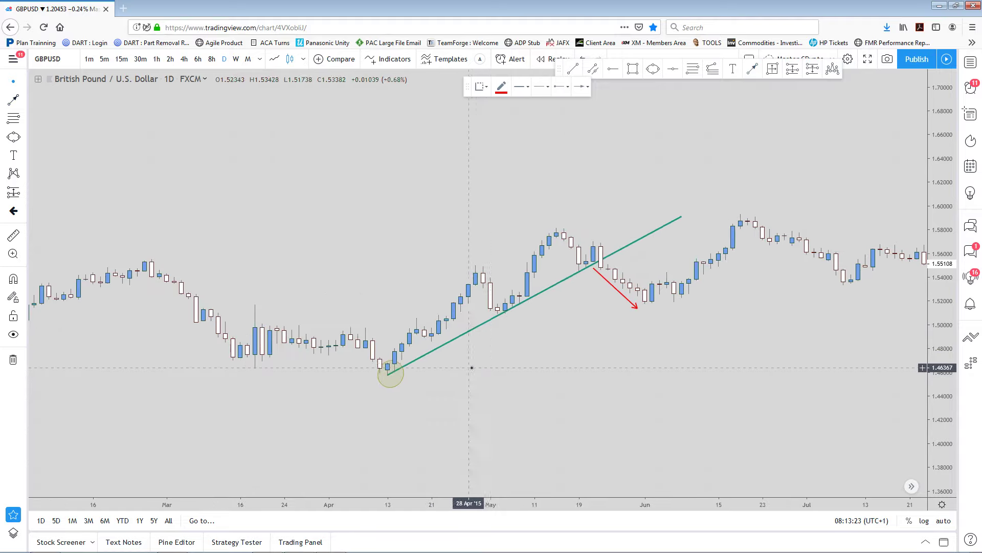
left_click(620, 293)
key("Delete")
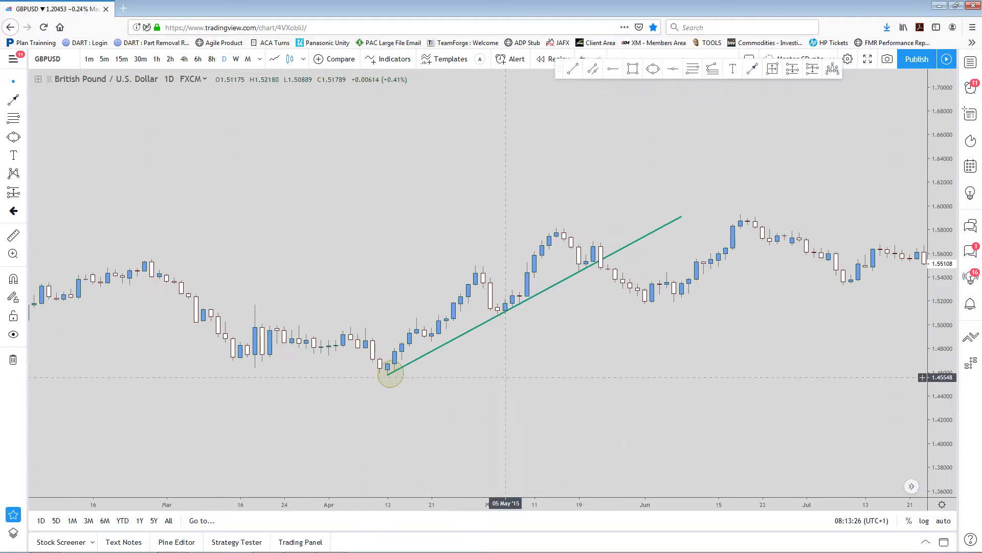
Zoom and pan out to show 2013 through mid-2015
scroll(751, 363, "down", 2)
scroll(751, 364, "down", 2)
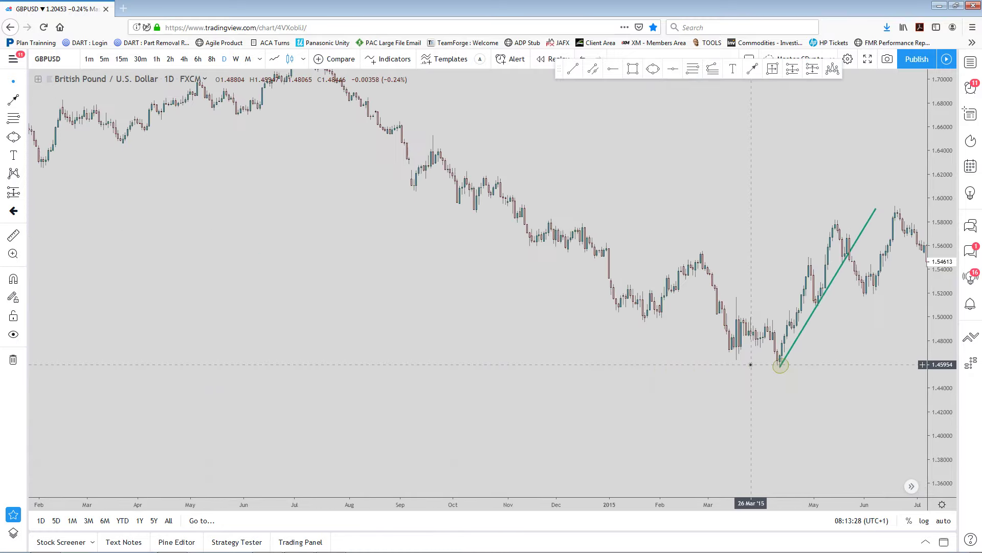
left_click_drag(299, 215, 643, 325)
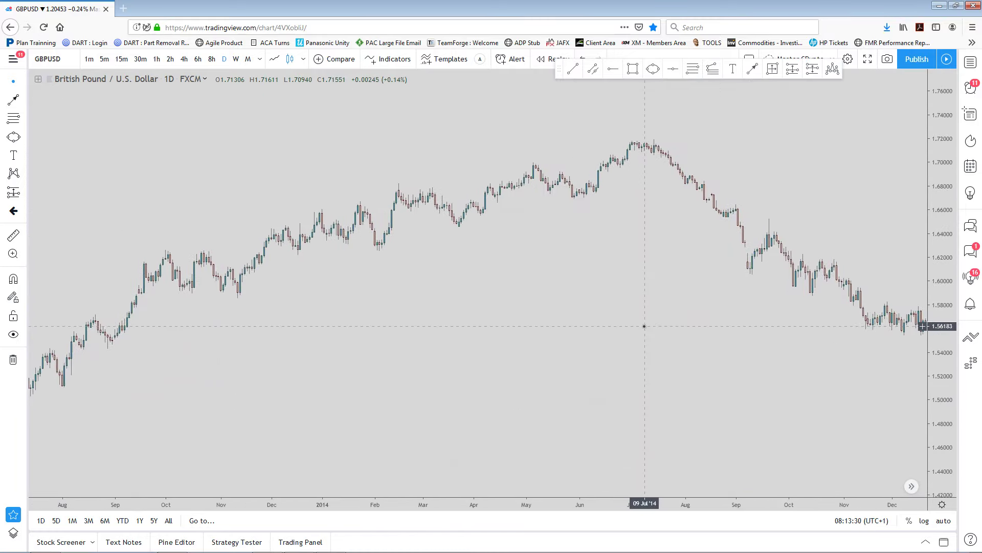
scroll(643, 325, "down", 2)
scroll(644, 326, "down", 3)
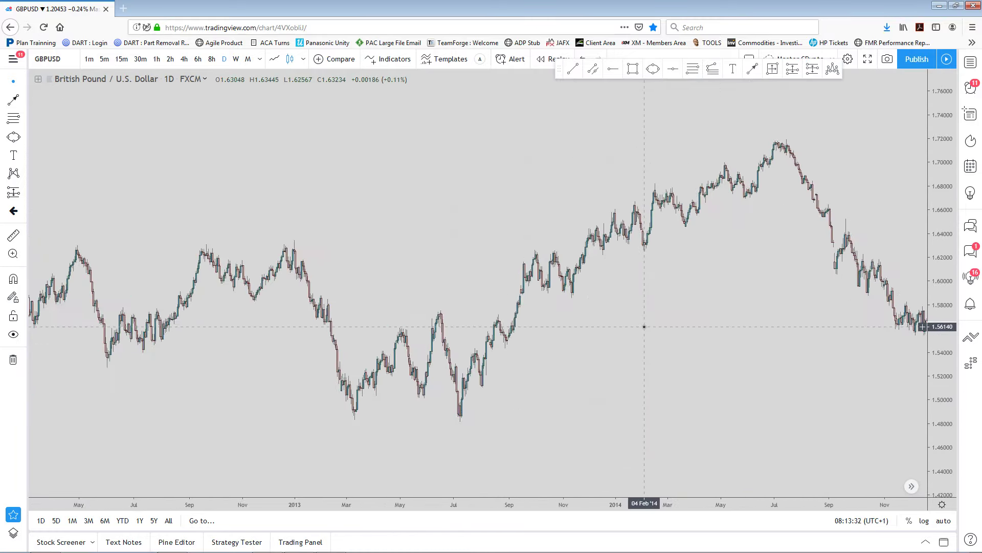
left_click_drag(613, 358, 494, 397)
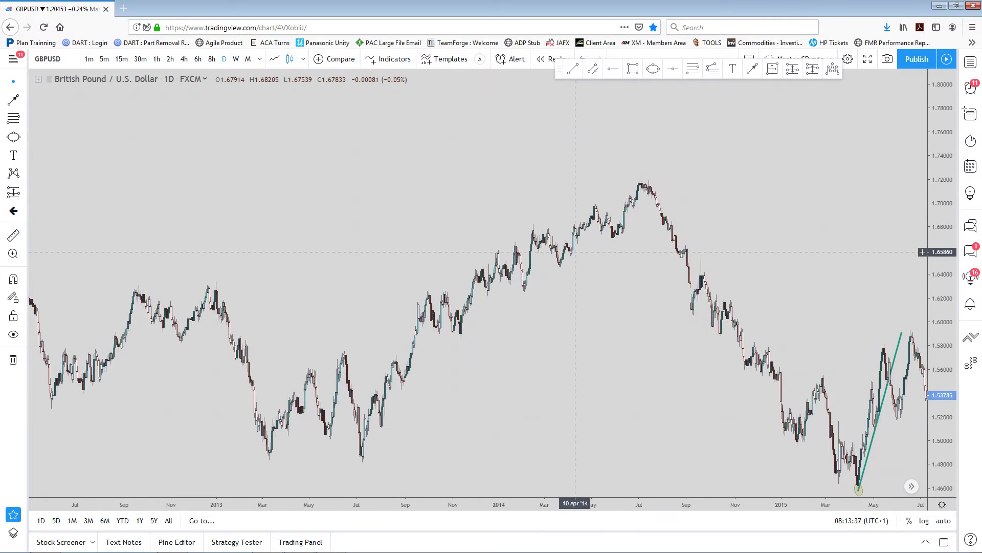
Draw a long green trend line from the February 2013 low to above the 2014 highs
scroll(415, 439, "up", 2)
left_click_drag(440, 358, 533, 355)
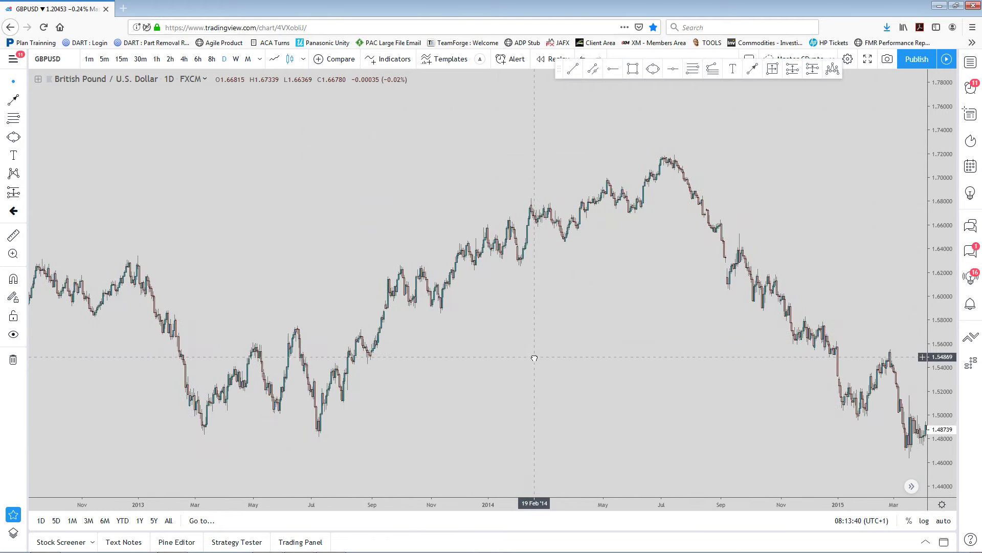
left_click(572, 70)
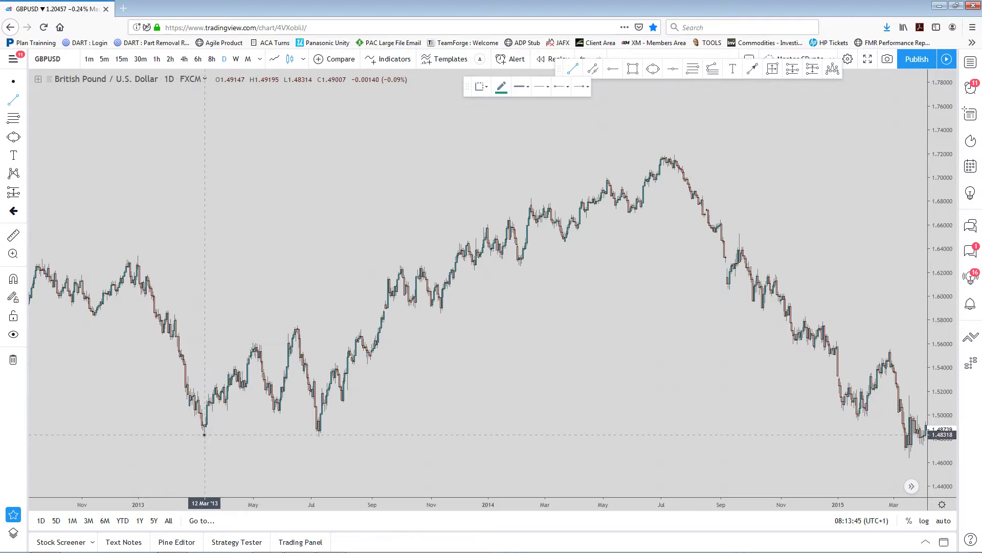
left_click(204, 435)
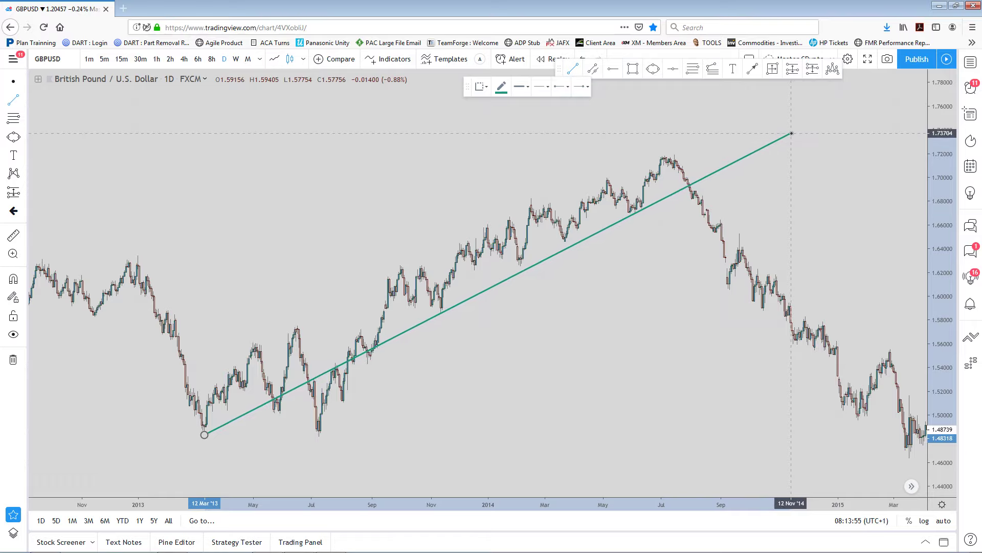
left_click(792, 133)
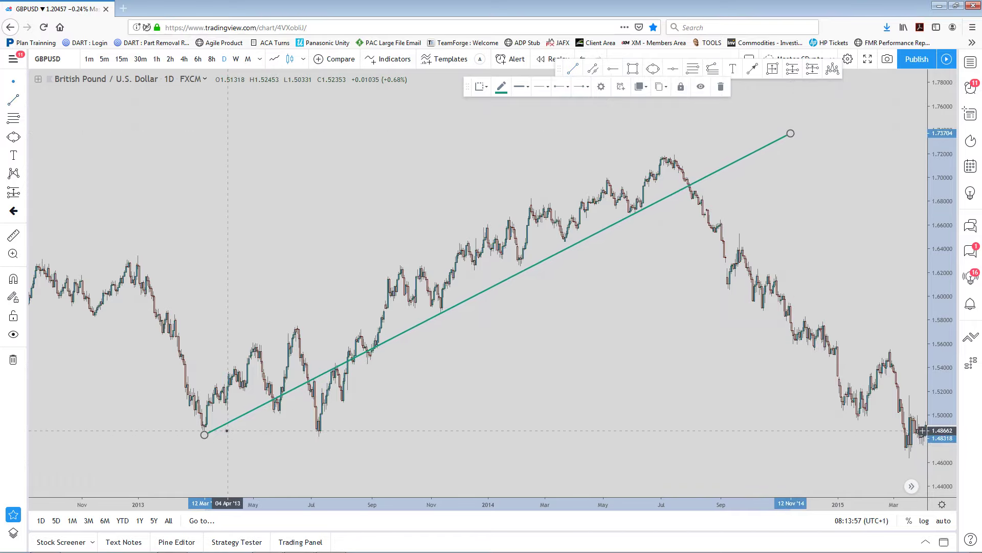
left_click_drag(205, 435, 181, 447)
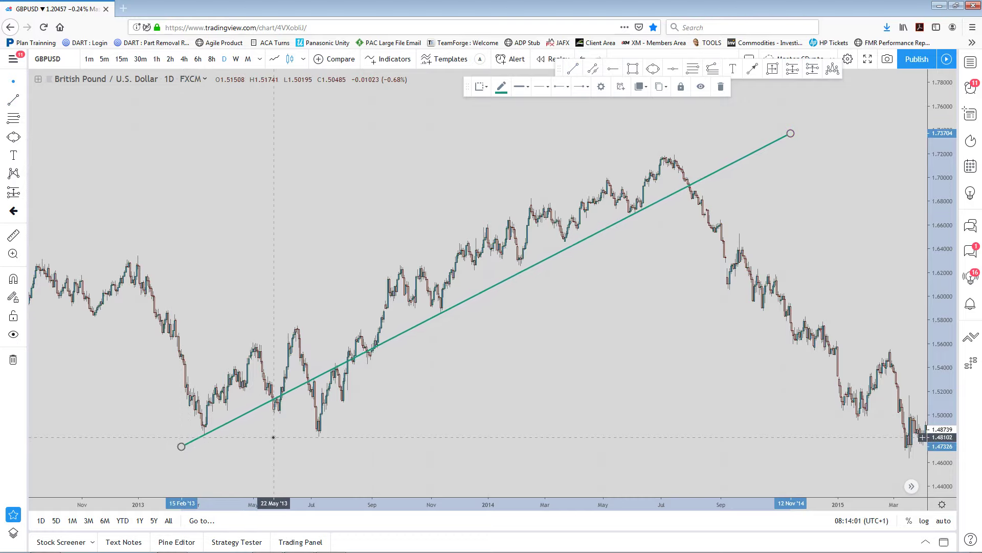
left_click(357, 445)
scroll(357, 444, "down", 1)
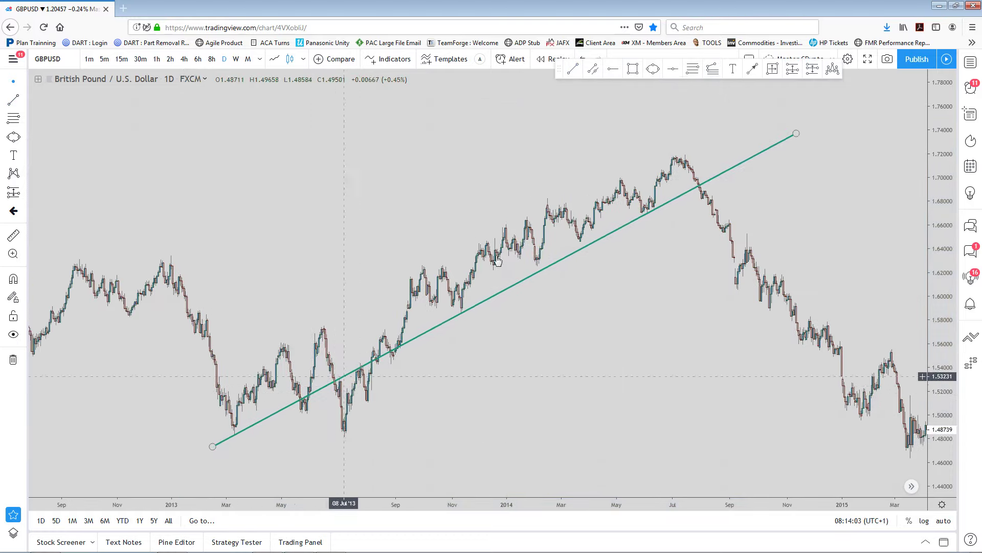
Start a red arrow at the December 2012 high
left_click(754, 71)
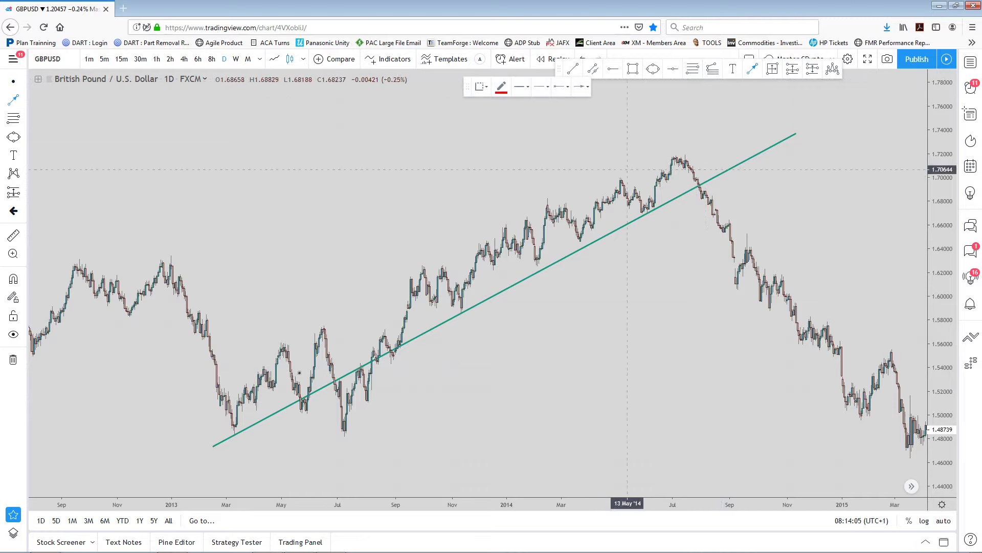
mouse_move(158, 267)
left_mouse_down()
mouse_move(231, 405)
mouse_move(218, 340)
mouse_move(174, 281)
mouse_move(203, 337)
mouse_move(121, 362)
mouse_move(141, 431)
mouse_move(114, 389)
mouse_move(87, 285)
mouse_move(75, 284)
mouse_move(136, 419)
mouse_move(62, 275)
mouse_move(134, 429)
left_mouse_up()
scroll(205, 344, "up", 2)
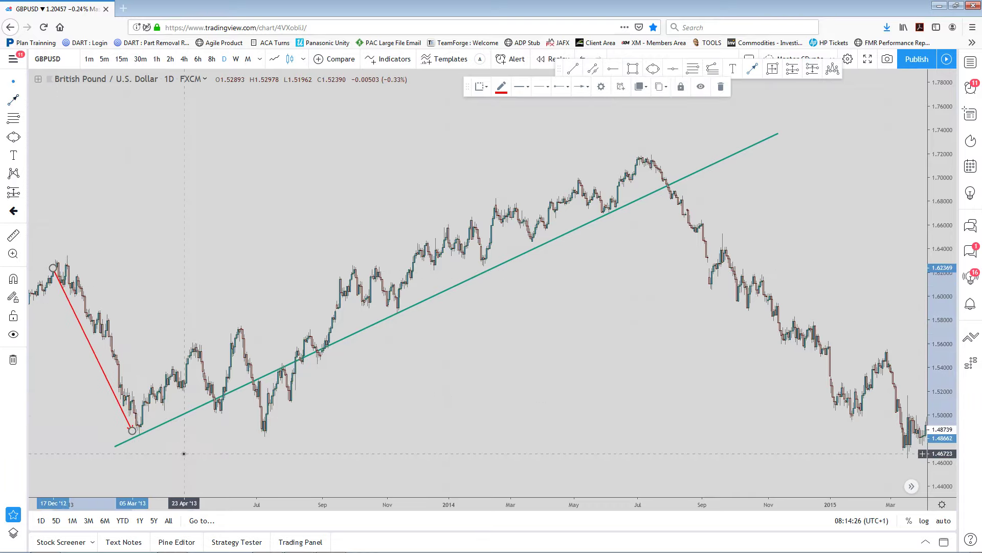
Finish the December 2012 arrow and draw one from the March 2013 low to the April high
mouse_move(208, 428)
left_mouse_down()
mouse_move(186, 428)
mouse_move(490, 424)
mouse_move(472, 450)
left_mouse_up()
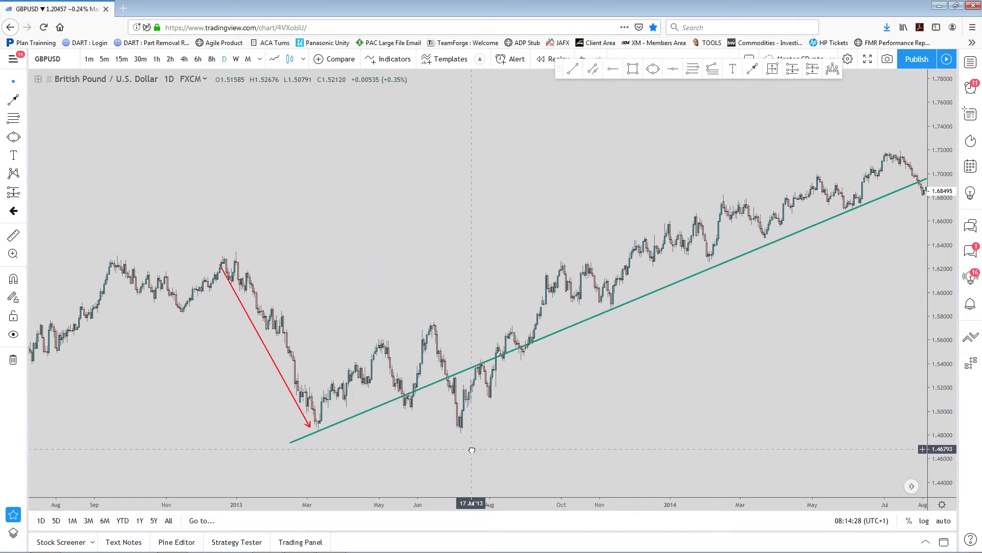
left_click_drag(587, 388, 512, 404)
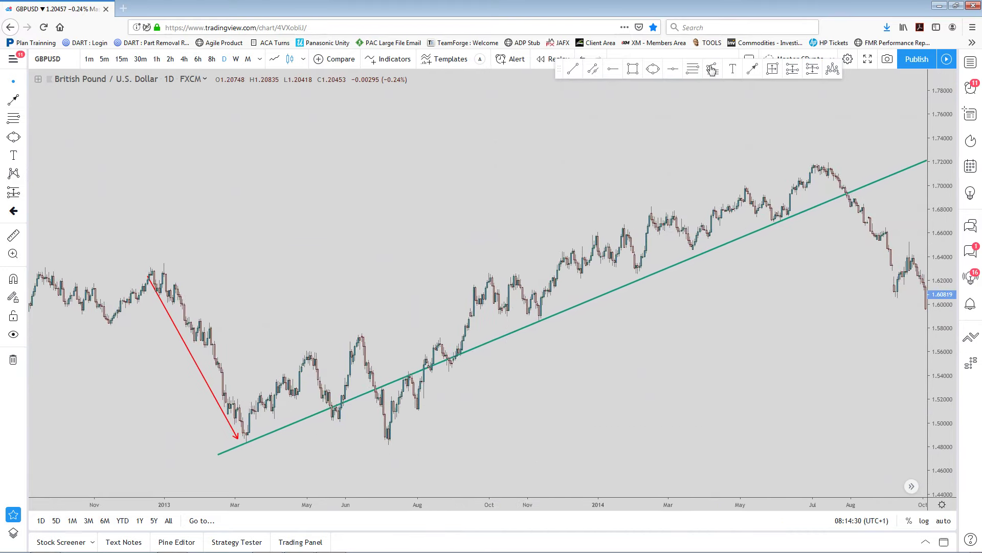
left_click(754, 70)
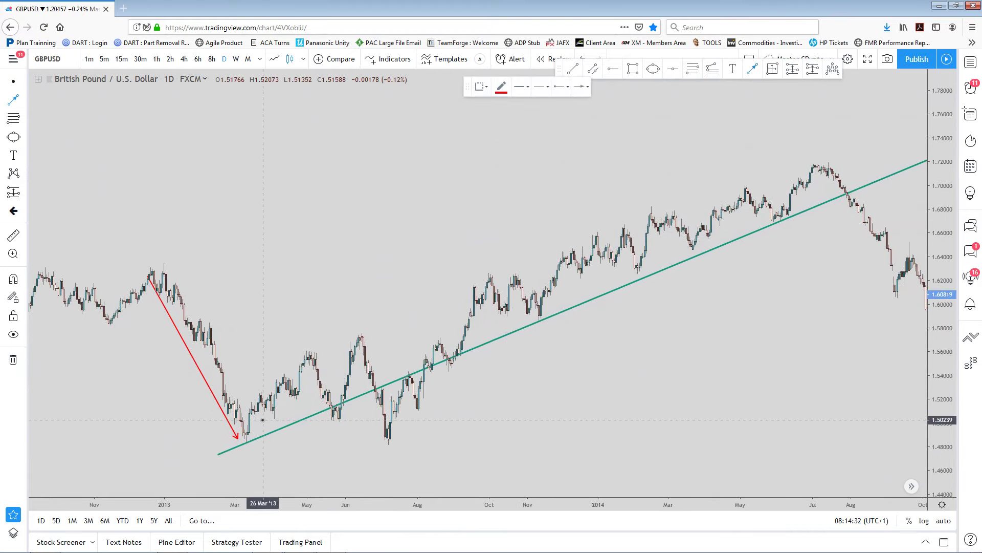
left_click_drag(254, 436, 295, 363)
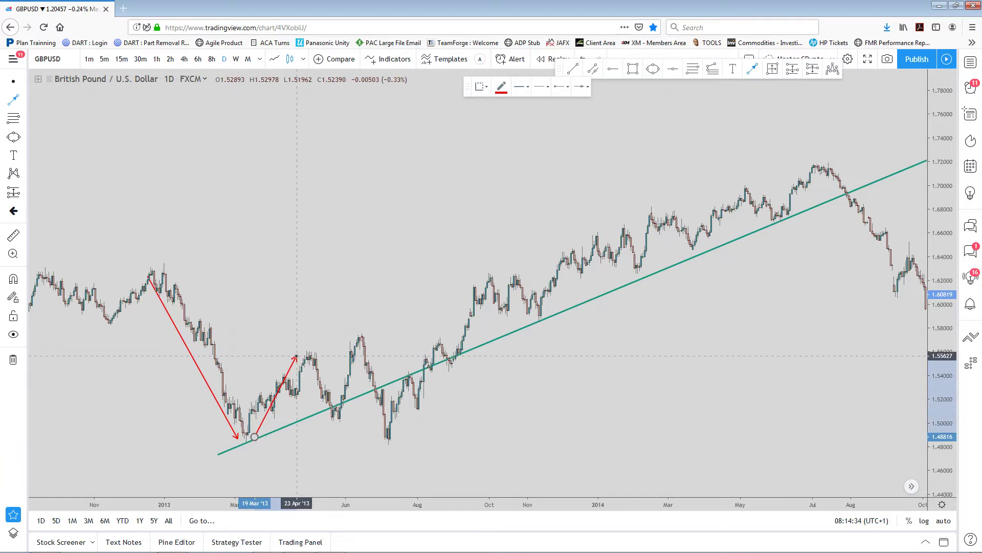
left_click(296, 356)
Draw a red arrow from the April 2013 high down to the May 2013 low
left_click(756, 69)
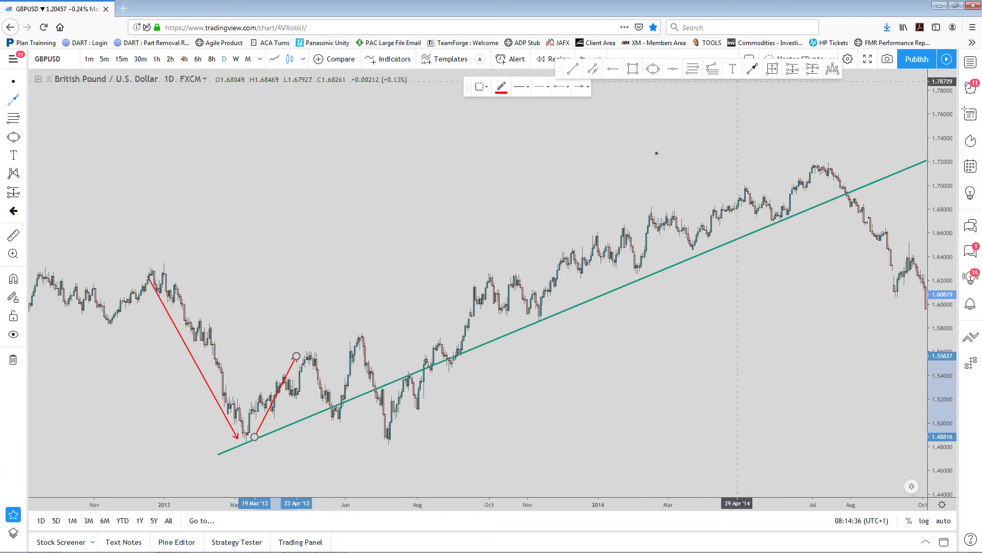
mouse_move(313, 350)
left_mouse_down()
mouse_move(333, 420)
mouse_move(261, 442)
mouse_move(342, 414)
left_mouse_up()
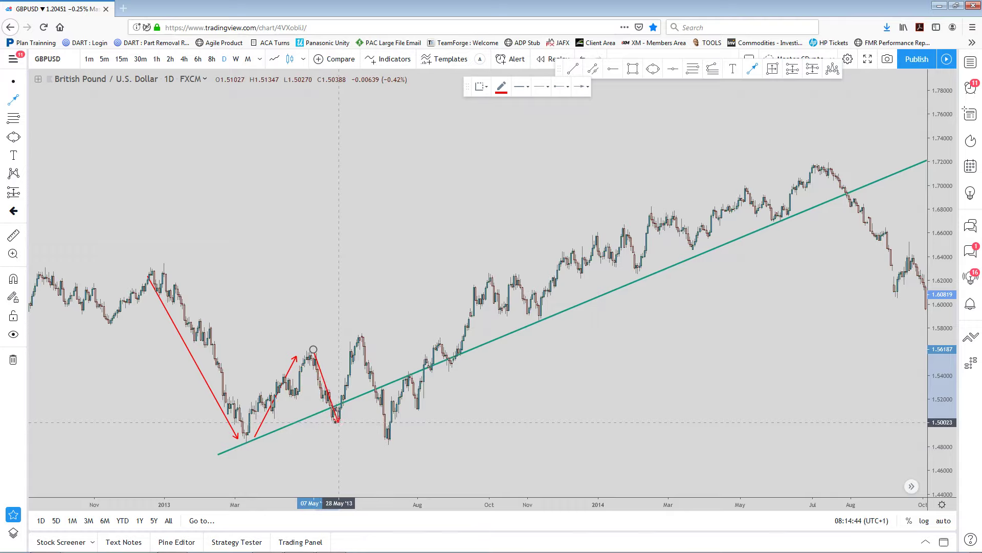
mouse_move(334, 420)
left_mouse_down()
mouse_move(314, 404)
mouse_move(368, 406)
mouse_move(632, 267)
mouse_move(849, 130)
mouse_move(842, 149)
mouse_move(577, 176)
mouse_move(368, 331)
mouse_move(351, 348)
mouse_move(359, 376)
mouse_move(333, 387)
mouse_move(439, 366)
mouse_move(532, 327)
mouse_move(543, 313)
mouse_move(617, 305)
mouse_move(740, 249)
mouse_move(772, 217)
mouse_move(329, 404)
mouse_move(337, 420)
mouse_move(448, 350)
mouse_move(366, 388)
left_mouse_up()
key("Escape")
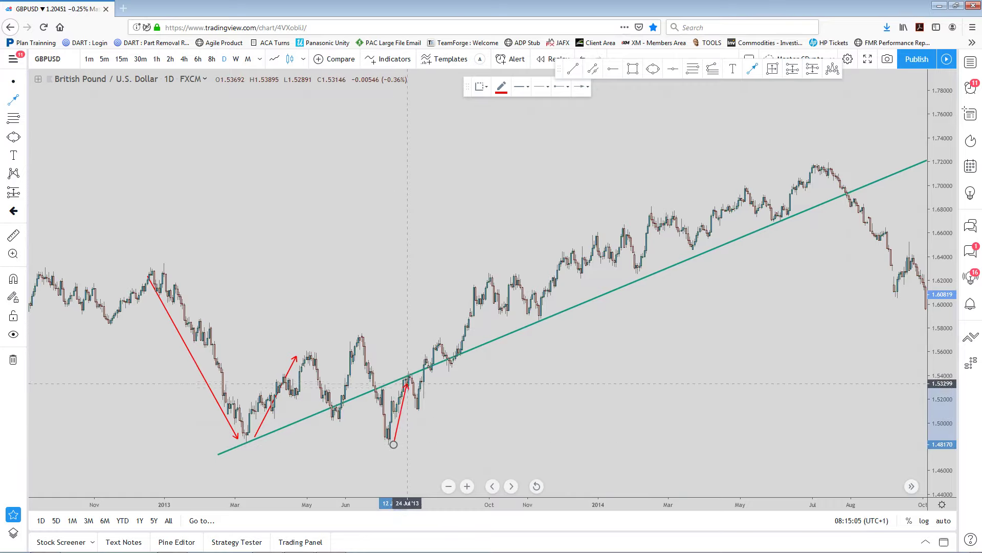
left_click(408, 378)
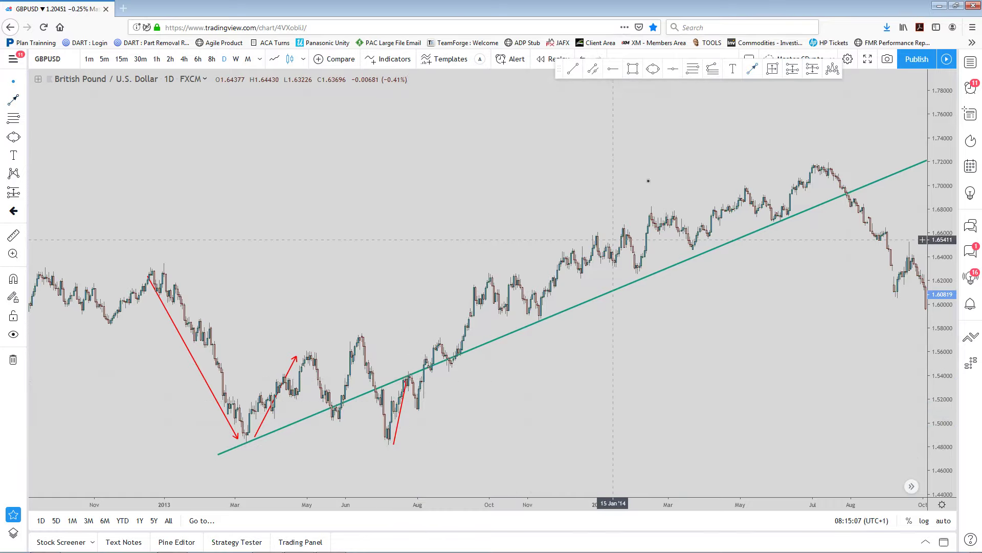
Add red arrows from the Aug '13 and Nov '13 highs onto the trend line; adjust the Jul '13 arrow
left_click(753, 71)
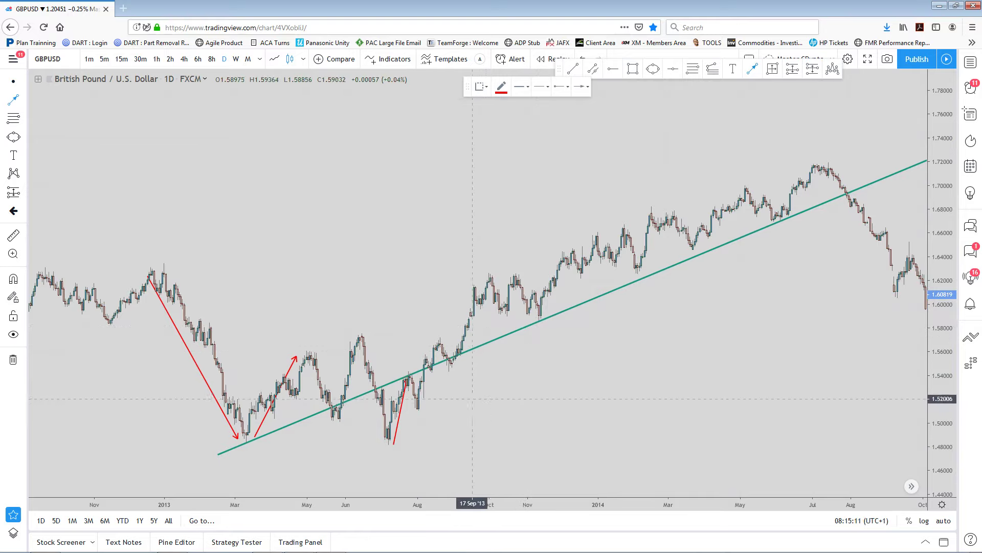
left_click(392, 268)
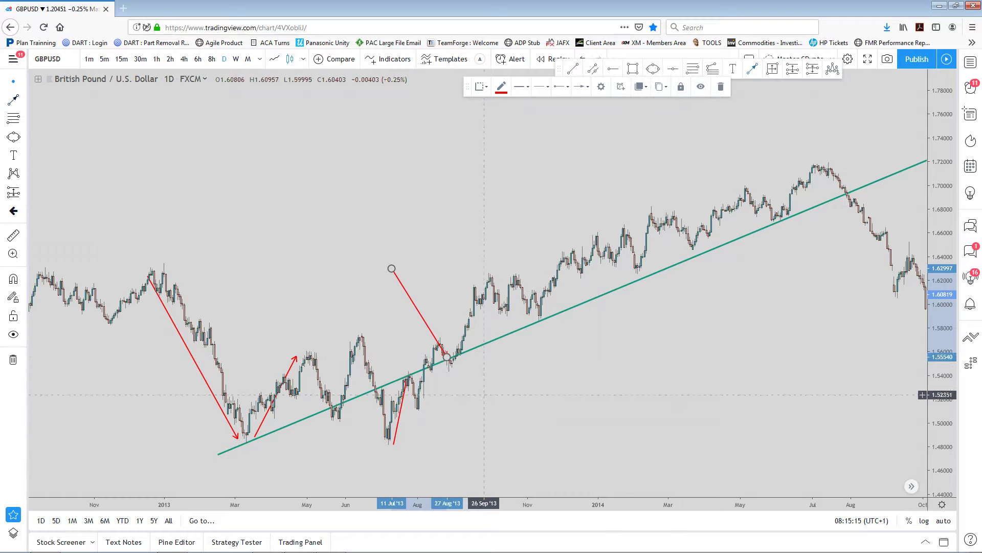
left_click(447, 357)
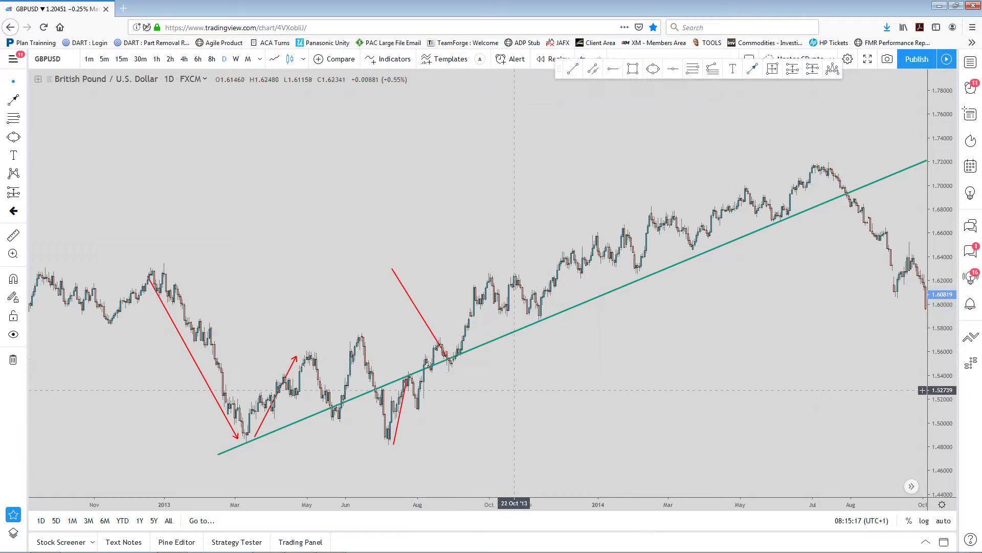
left_click(753, 68)
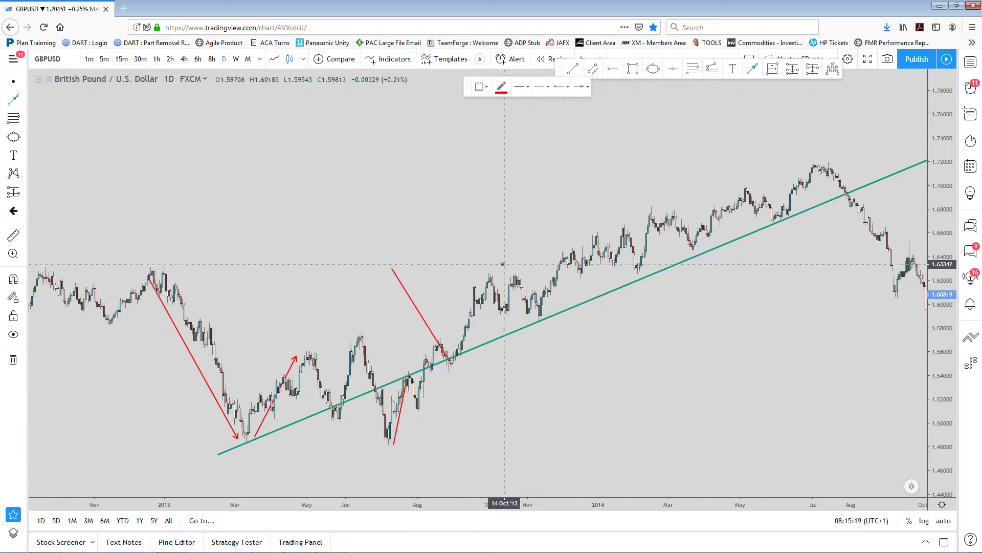
left_click(539, 315)
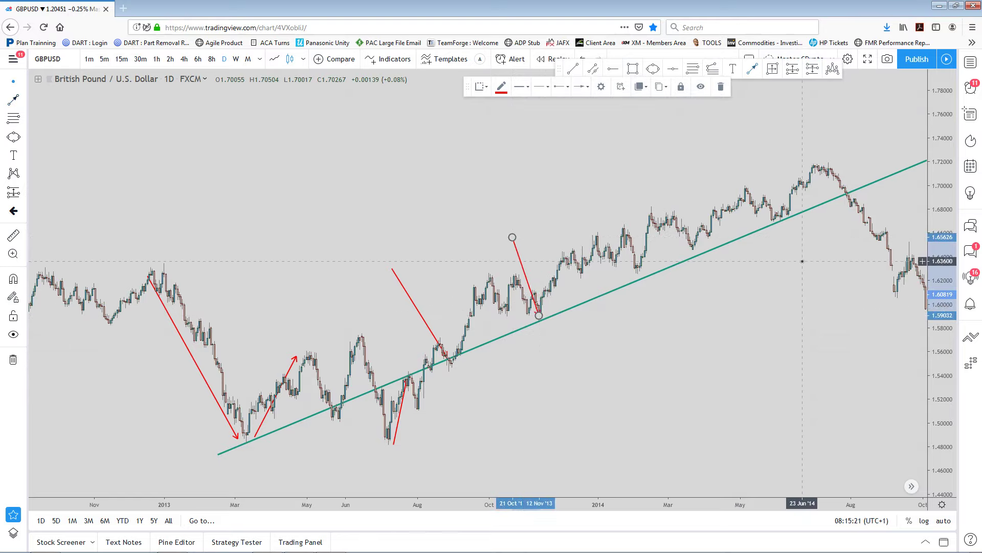
left_click(406, 386)
mouse_move(406, 385)
left_mouse_down()
mouse_move(395, 450)
mouse_move(404, 384)
left_mouse_up()
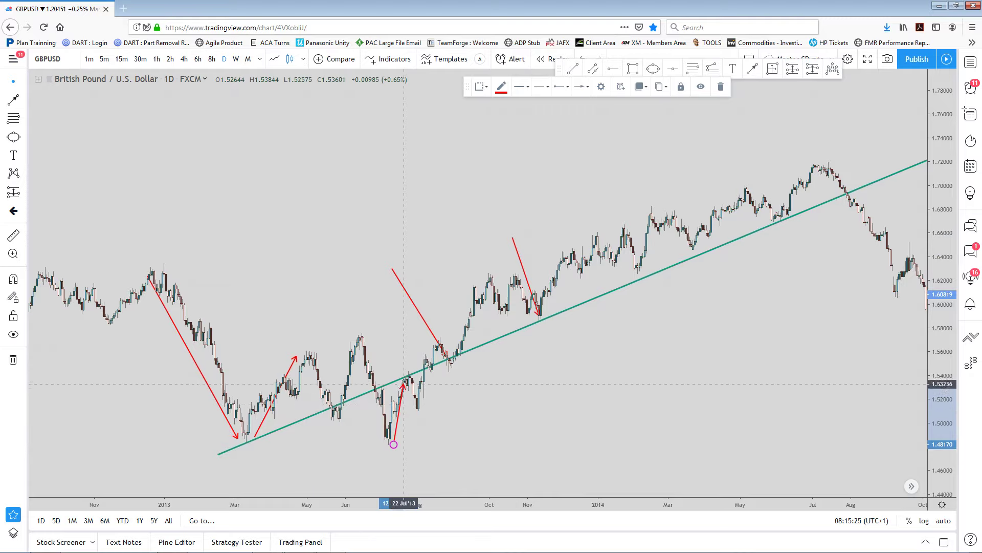
left_click(519, 410)
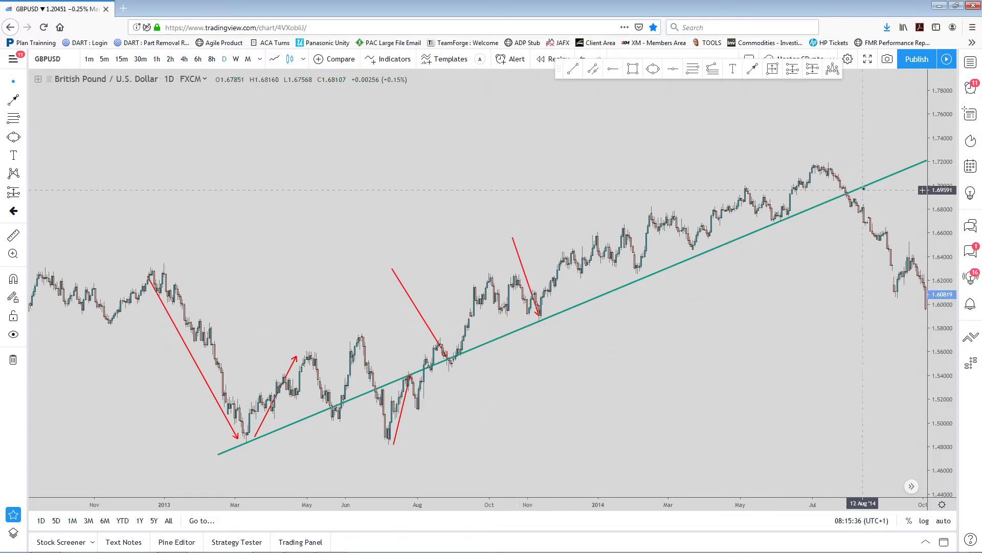
Circle the Jun '14 and Feb '14 trend-line touches with small ellipses
left_click(653, 69)
left_click(776, 212)
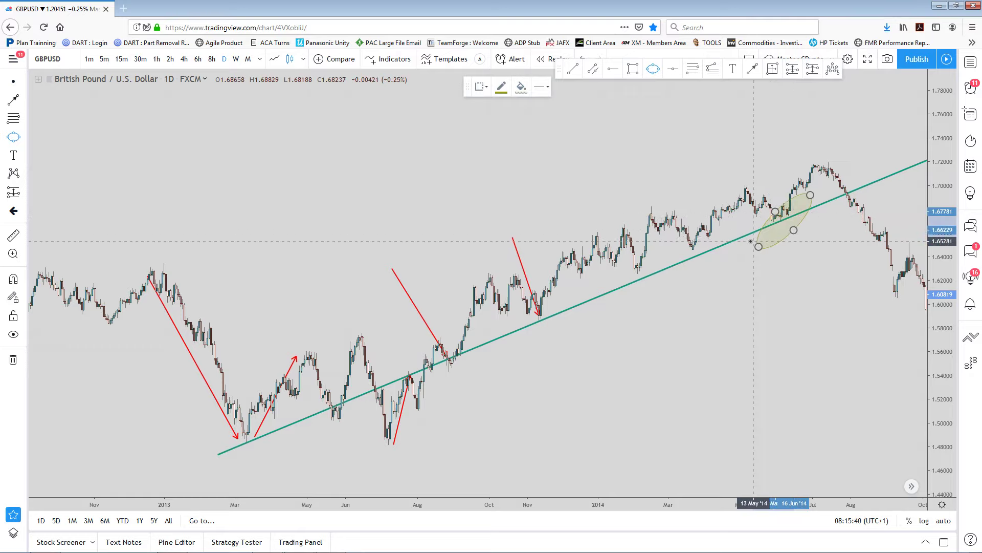
left_click(772, 232)
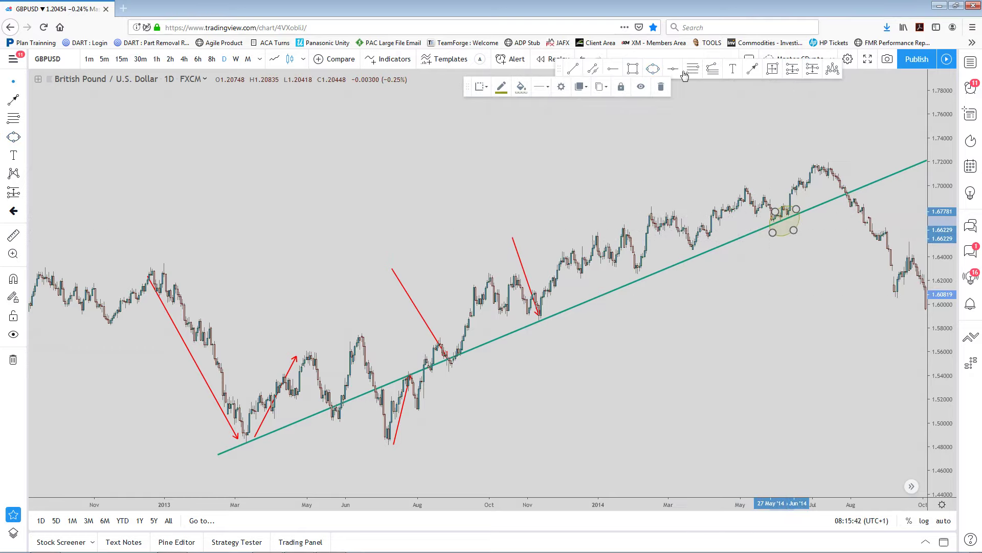
left_click(657, 71)
left_click(632, 266)
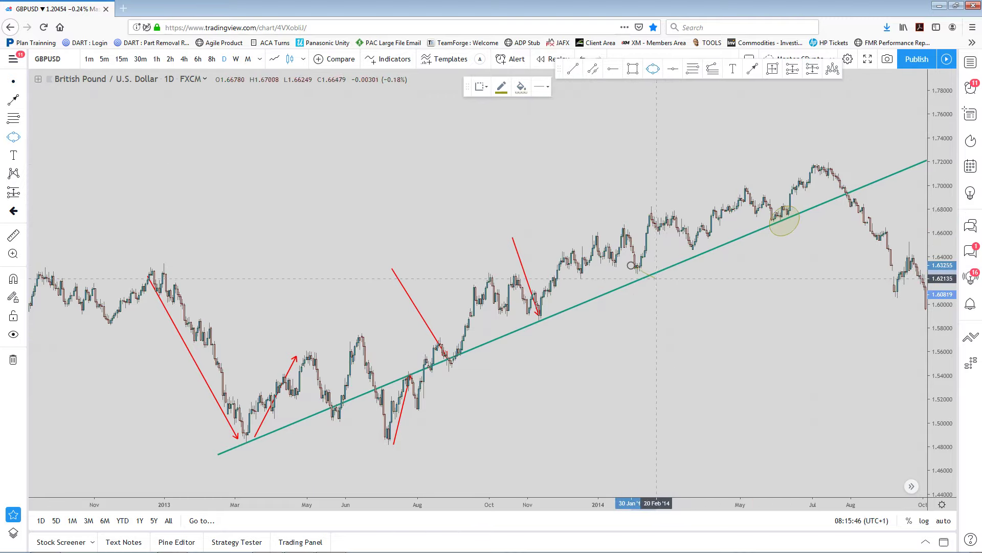
left_click(629, 283)
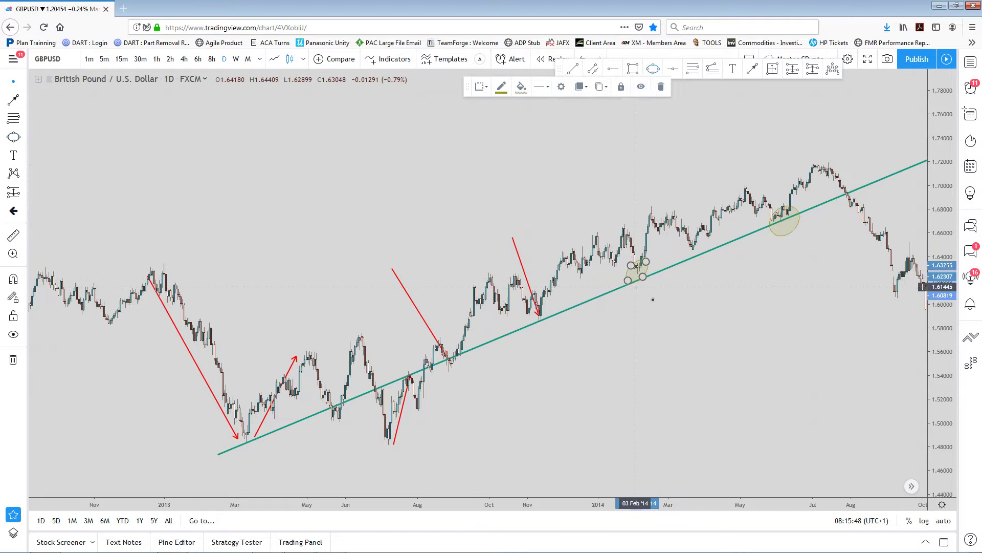
scroll(677, 335, "down", 1)
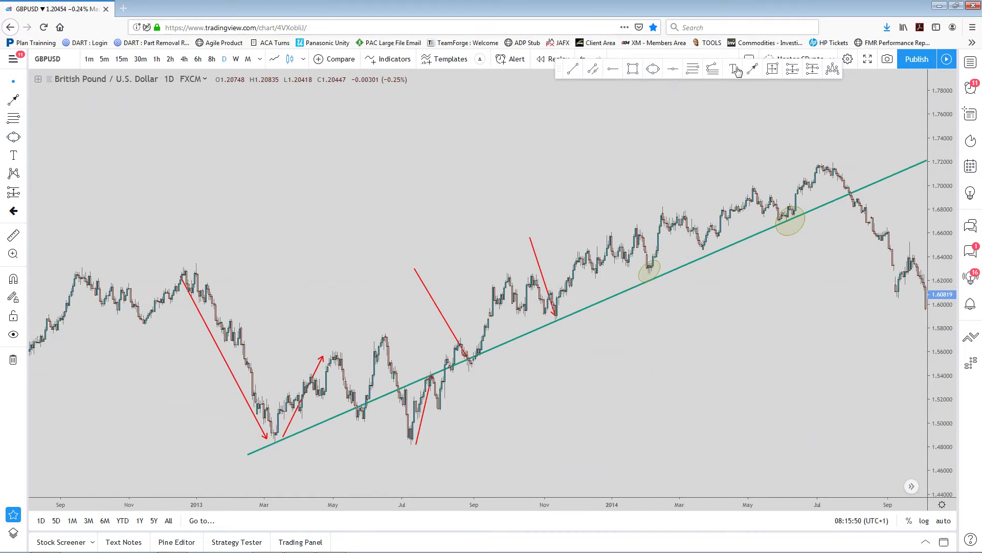
Circle the Nov '13 trend-line touch and pan to the 2011–2013 prices
left_click(654, 70)
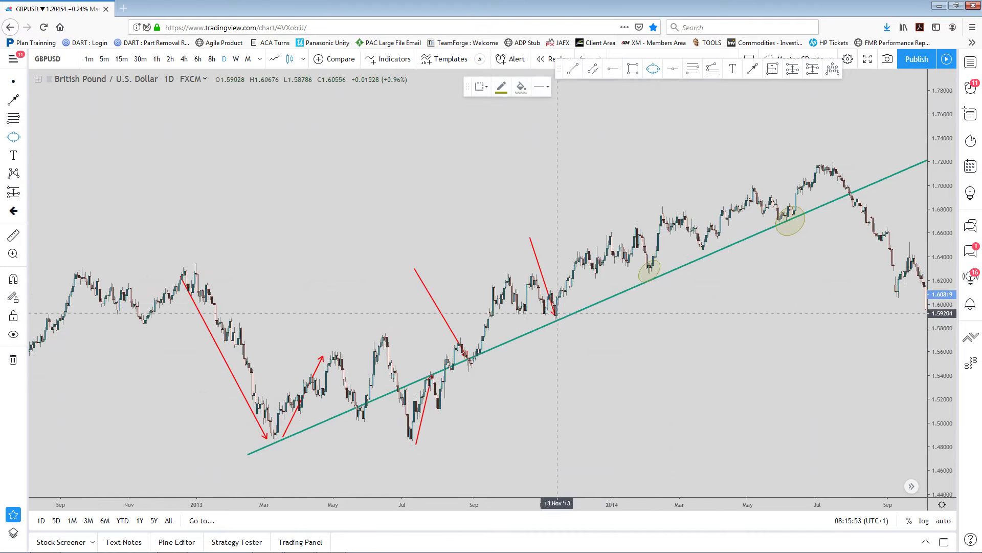
left_click(546, 312)
left_click(571, 323)
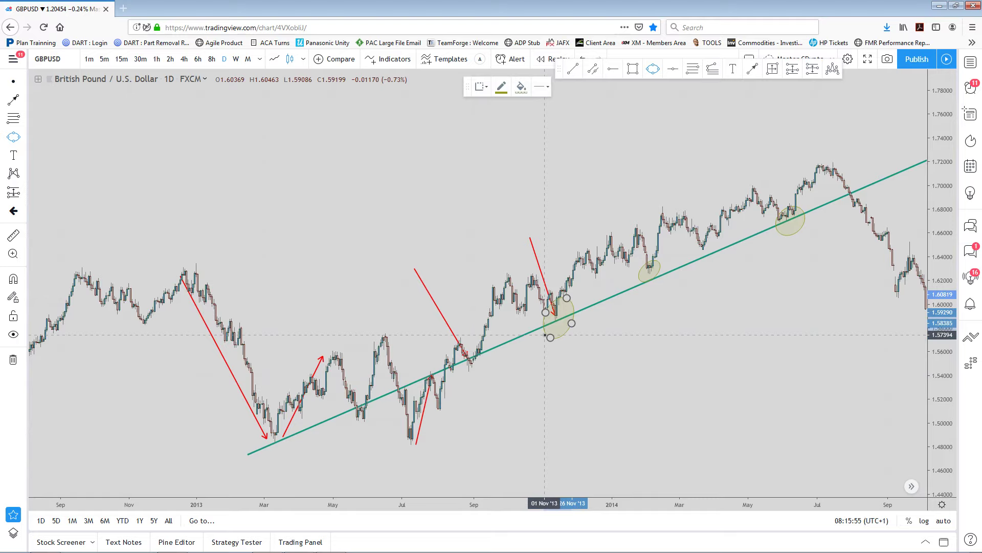
left_click(549, 331)
left_click_drag(594, 351, 657, 349)
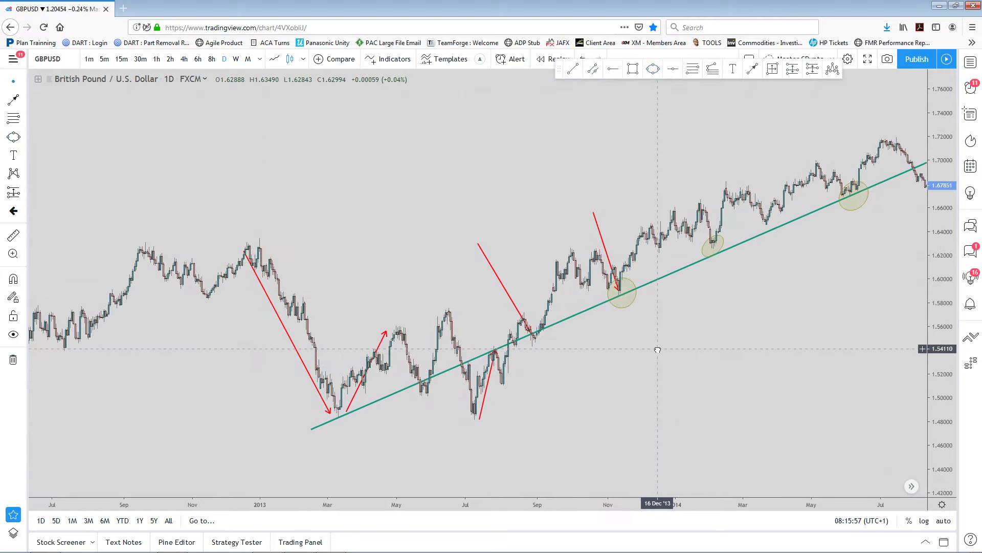
left_click_drag(607, 397, 533, 408)
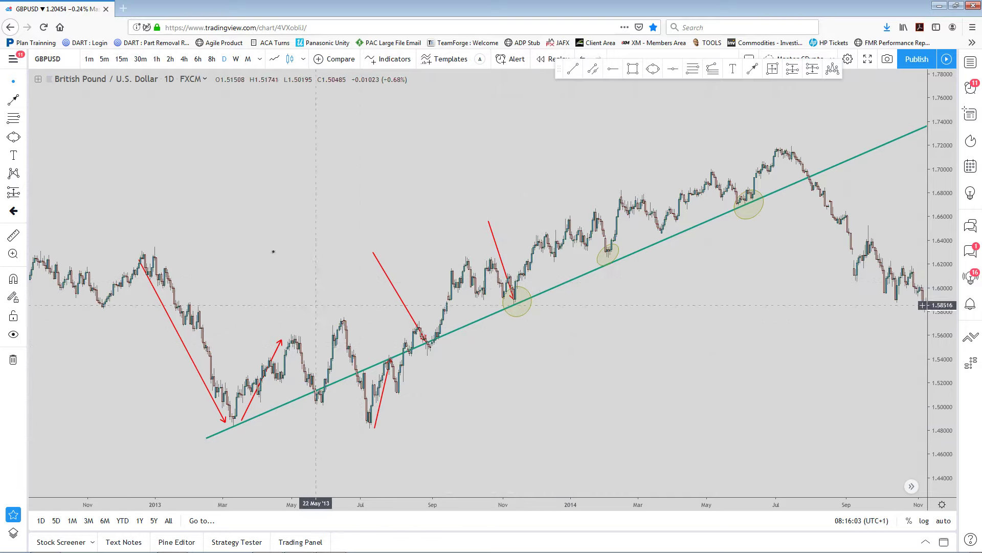
left_click_drag(307, 251, 862, 214)
Pan back to late 2009 and draw a red arrow from the Nov '09 high to the Dec '09 low
left_click_drag(379, 174, 833, 210)
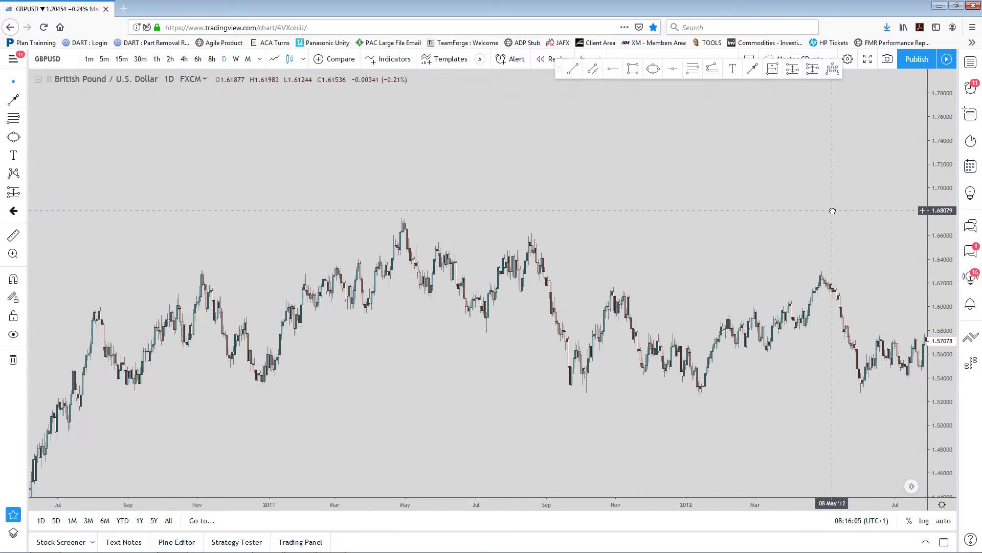
left_click_drag(230, 222, 775, 226)
scroll(775, 227, "up", 2)
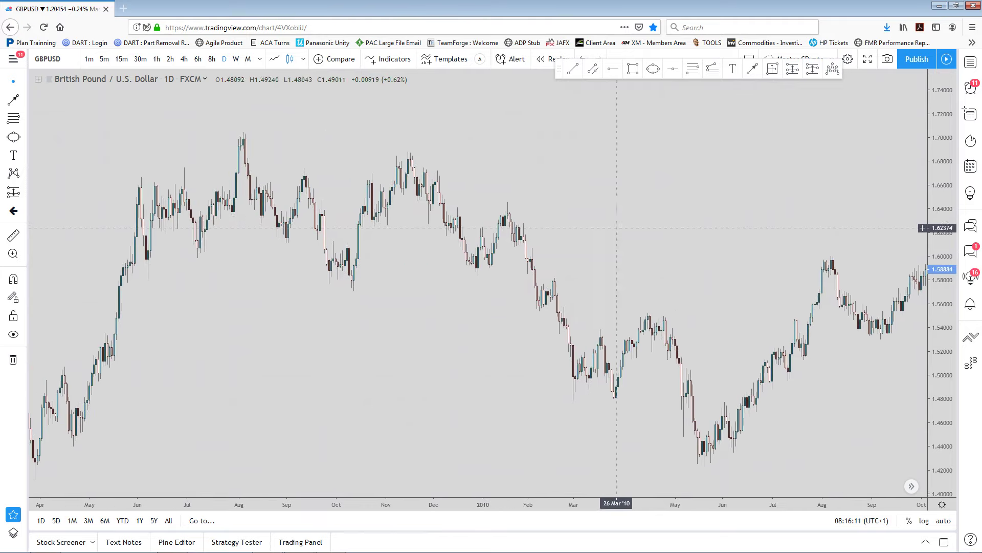
left_click(752, 69)
left_click(412, 154)
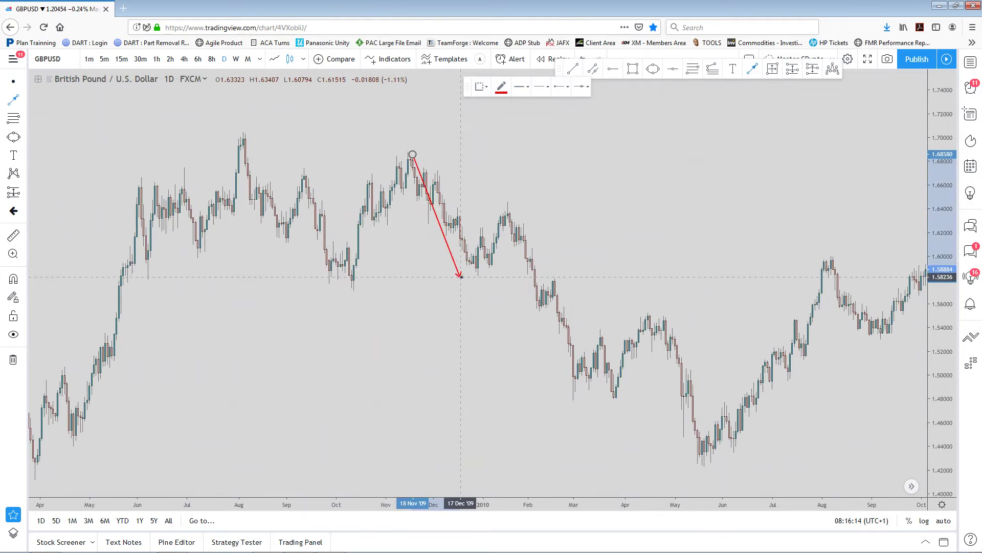
left_click(460, 277)
Add red arrows for the rally to the Jan '10 high and the decline into the Mar '10 low
left_click(753, 69)
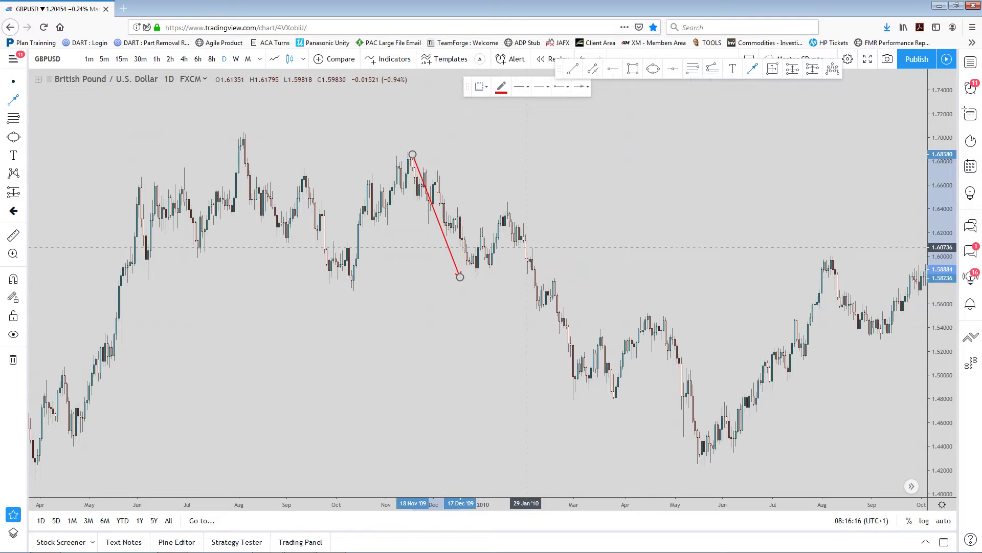
left_click(480, 282)
left_click(510, 198)
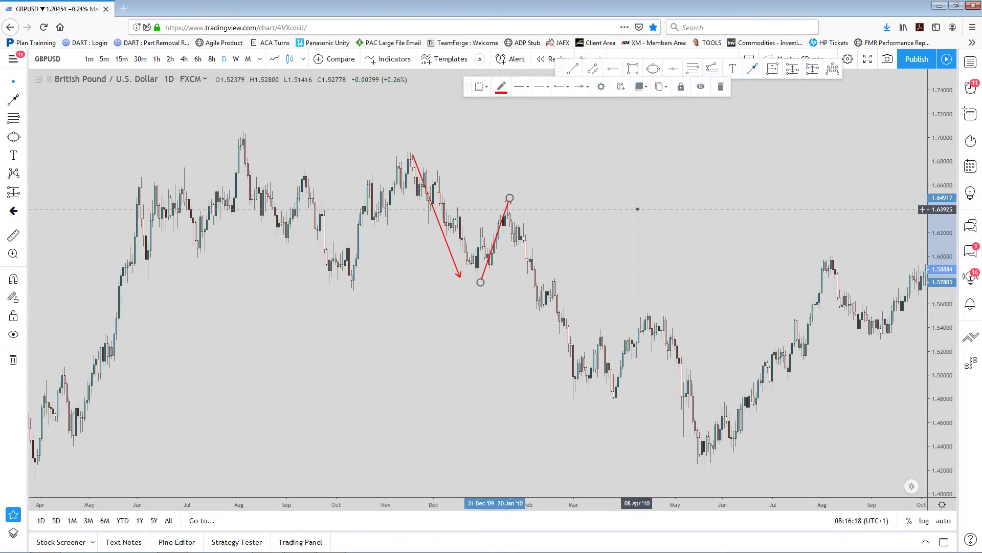
left_click(753, 69)
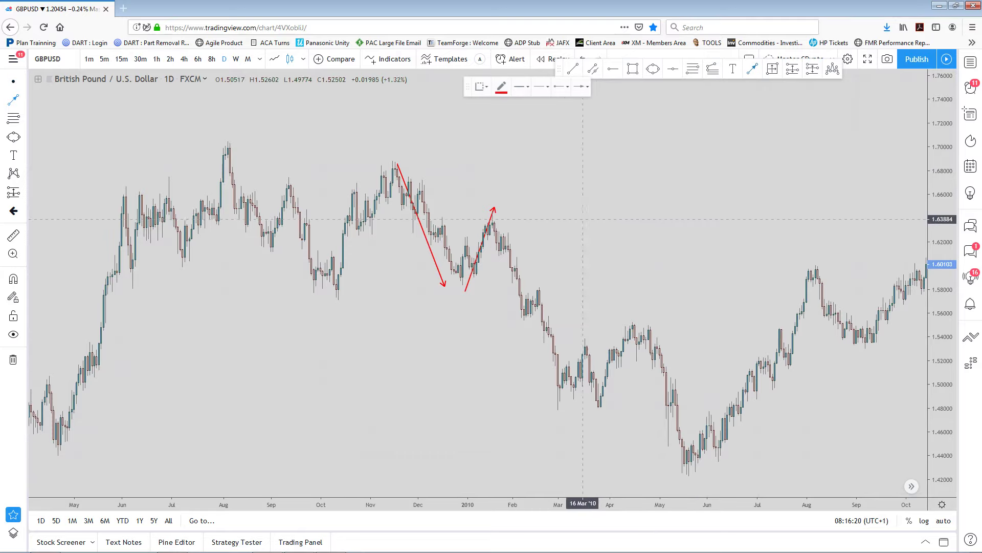
left_click(497, 220)
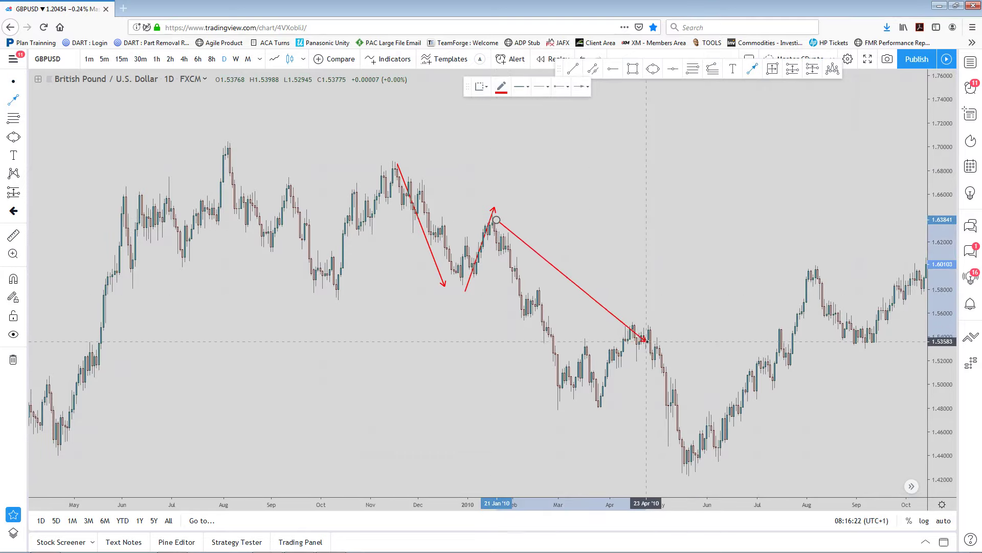
left_click(586, 387)
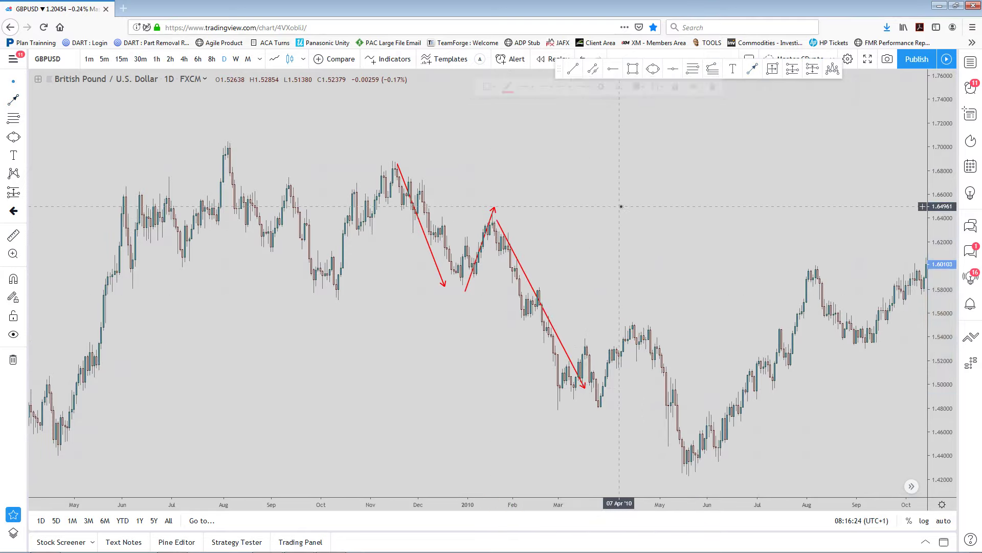
scroll(625, 207, "up", 2)
scroll(625, 207, "left", 1)
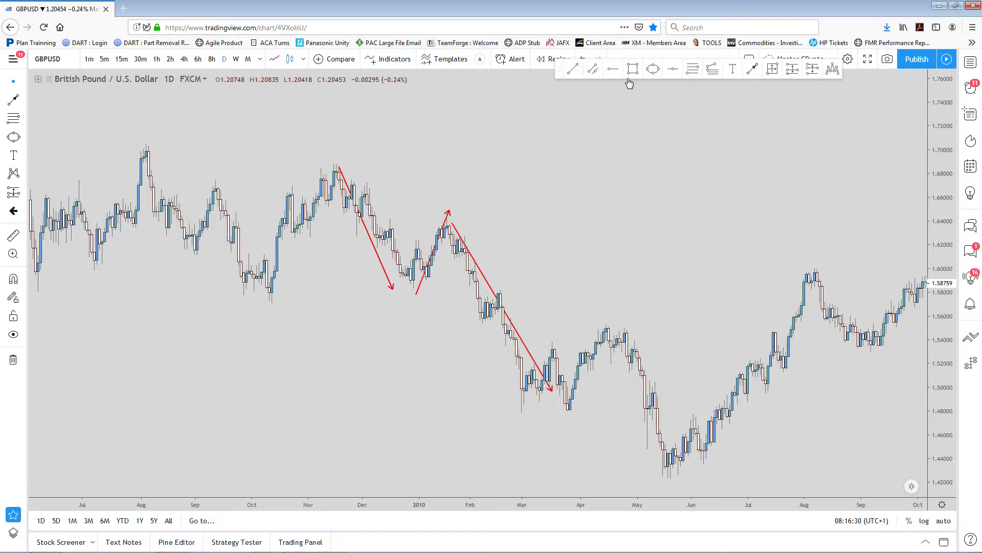
left_click(594, 71)
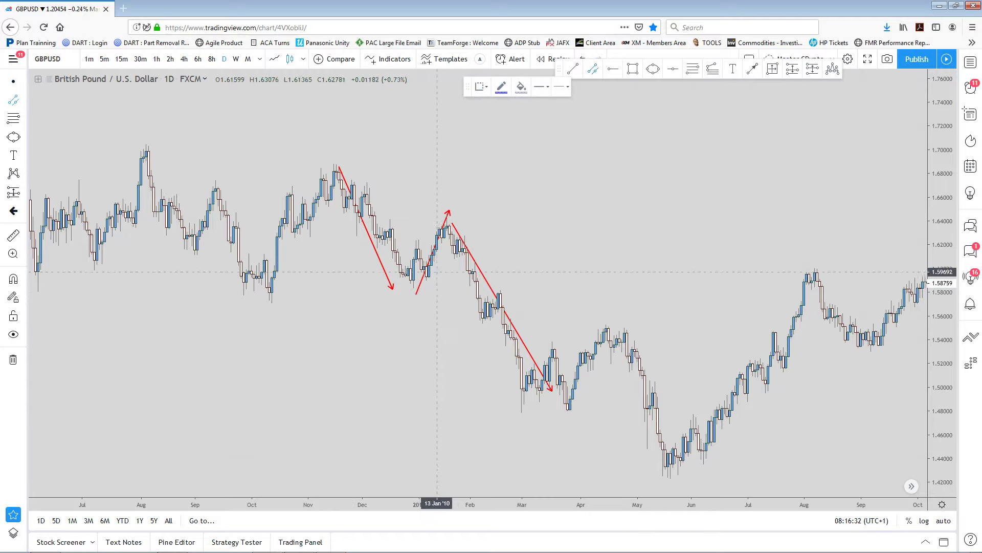
Draw a blue falling parallel channel anchored at the Nov '09 and Jan '10 highs, lower line beneath the lows
left_click(337, 168)
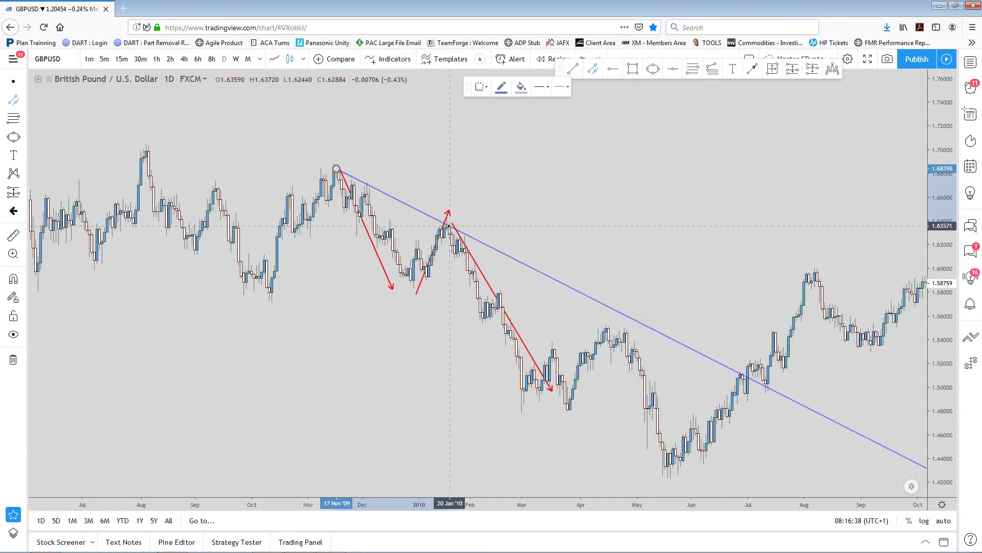
left_click(450, 225)
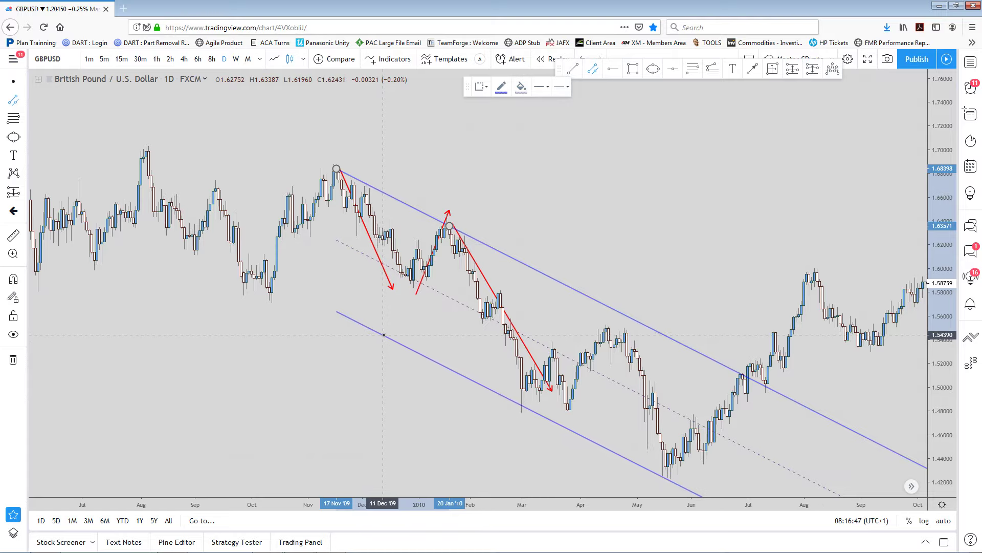
left_click(385, 334)
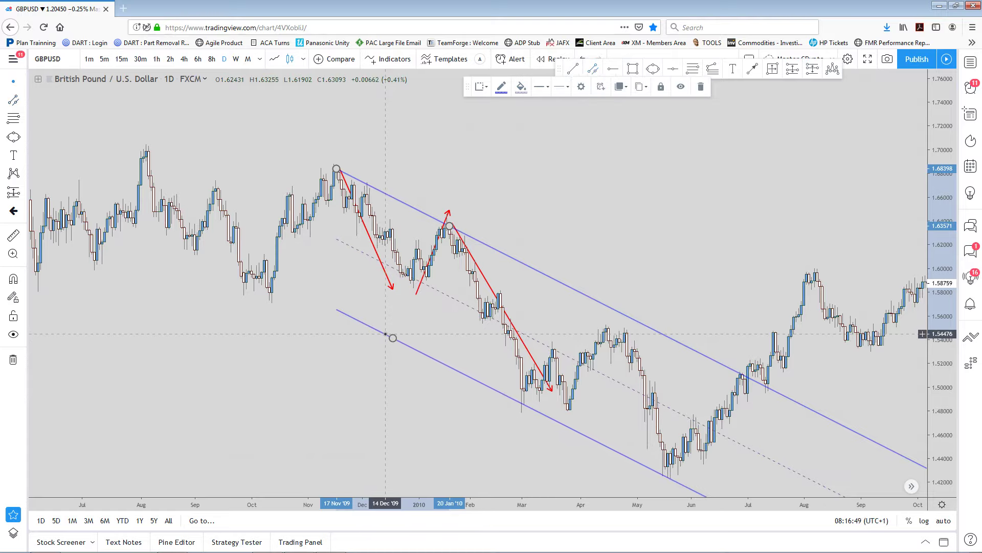
left_click_drag(381, 390, 307, 338)
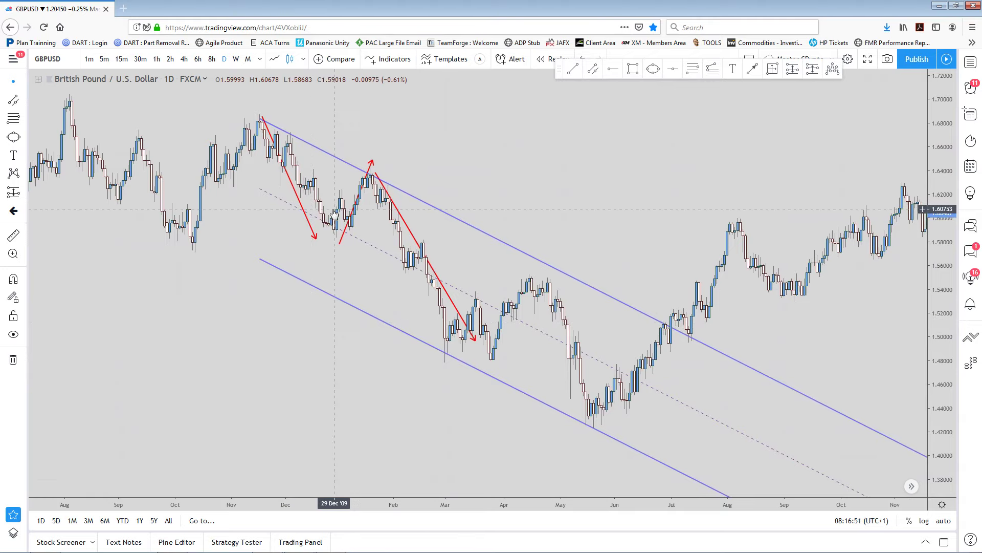
Delete all three red swing arrows, keeping only the blue channel
key("Delete")
left_click(355, 207)
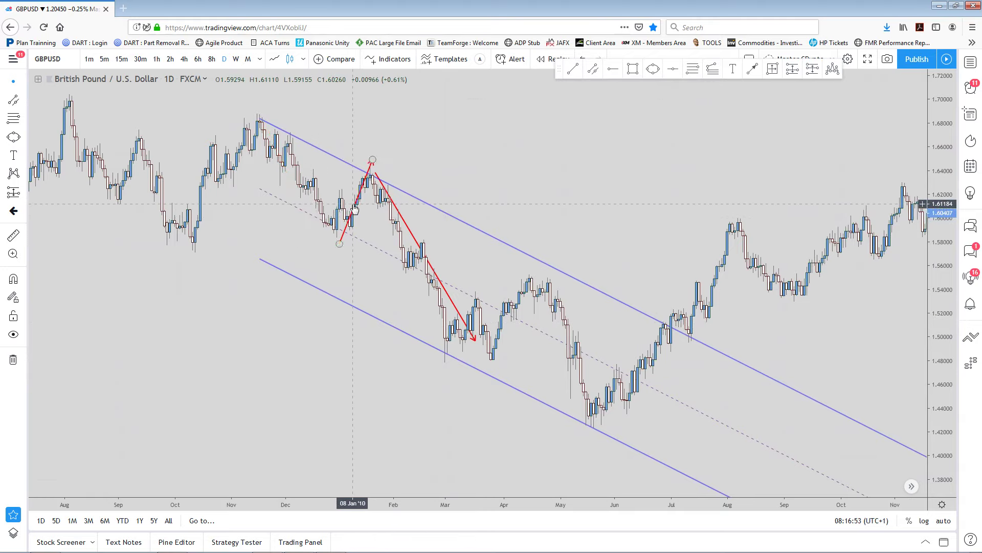
left_click(401, 217)
key("Delete")
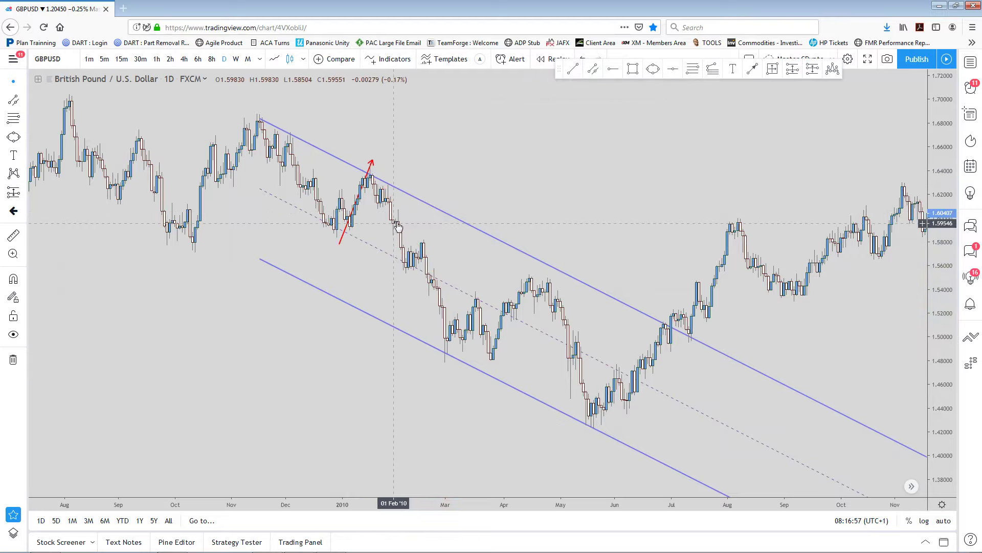
left_click(362, 192)
key("Delete")
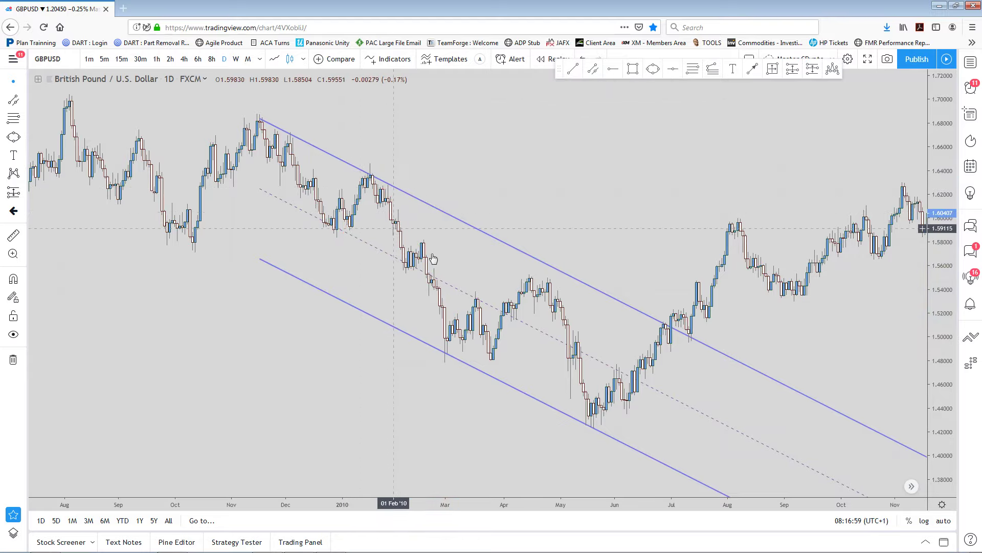
left_click_drag(649, 200, 677, 222)
Circle the channel touches at the Nov '09 high and the Jan '10 high with ellipses
left_click(652, 70)
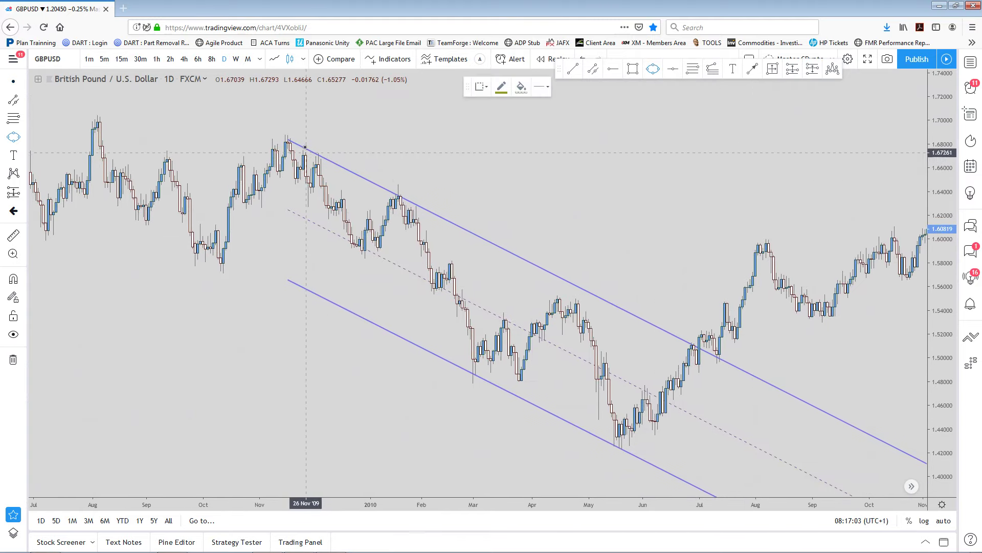
left_click(290, 133)
left_click(324, 154)
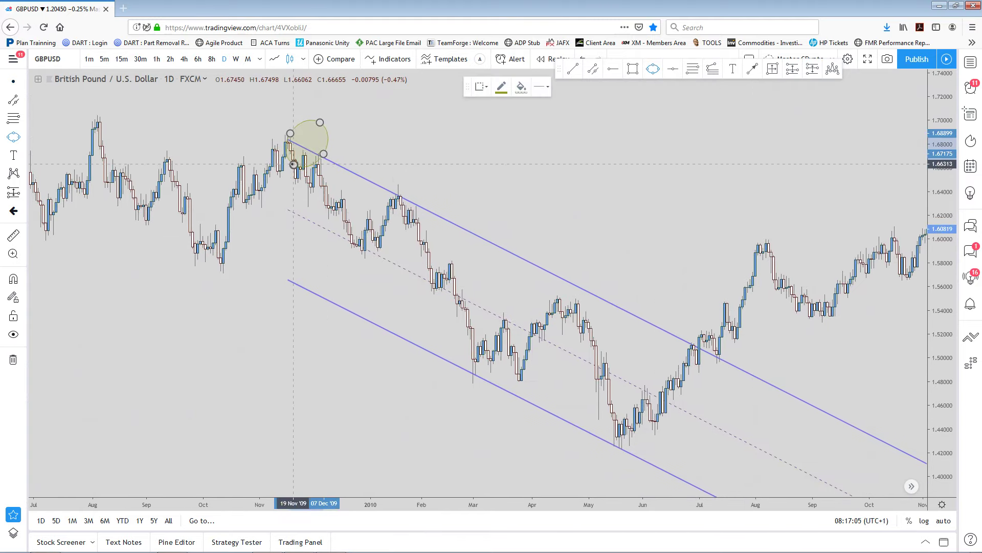
left_click(320, 122)
left_click_drag(323, 156, 332, 168)
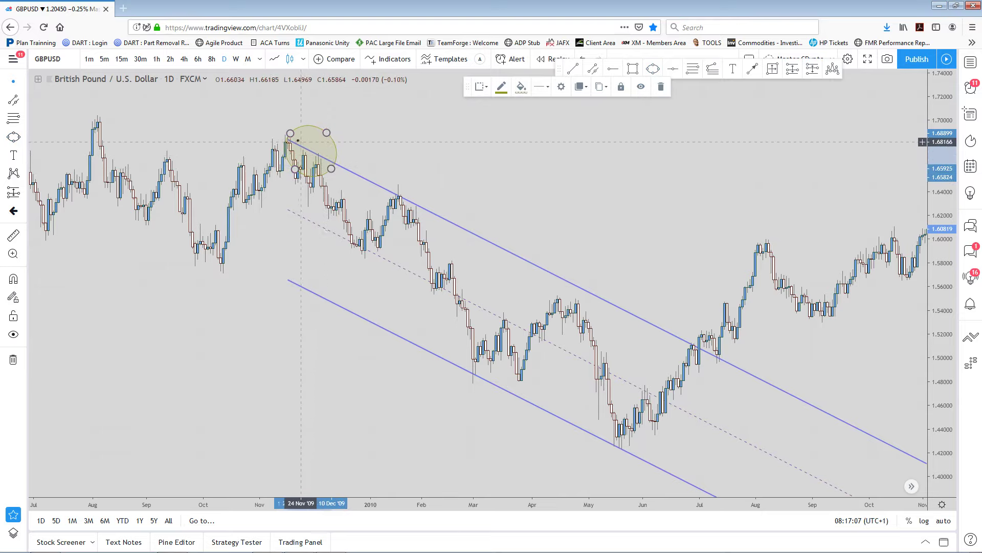
left_click_drag(290, 134, 285, 130)
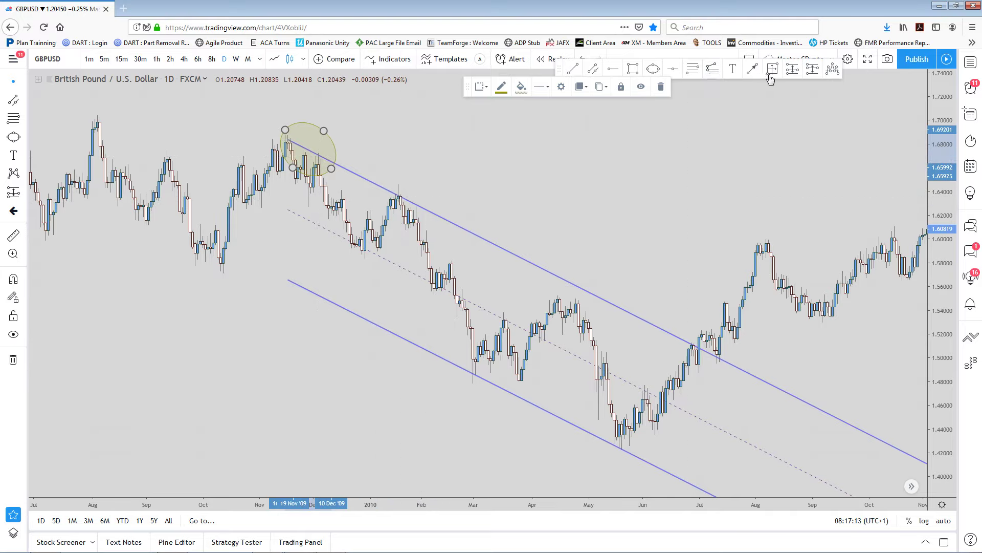
left_click(653, 69)
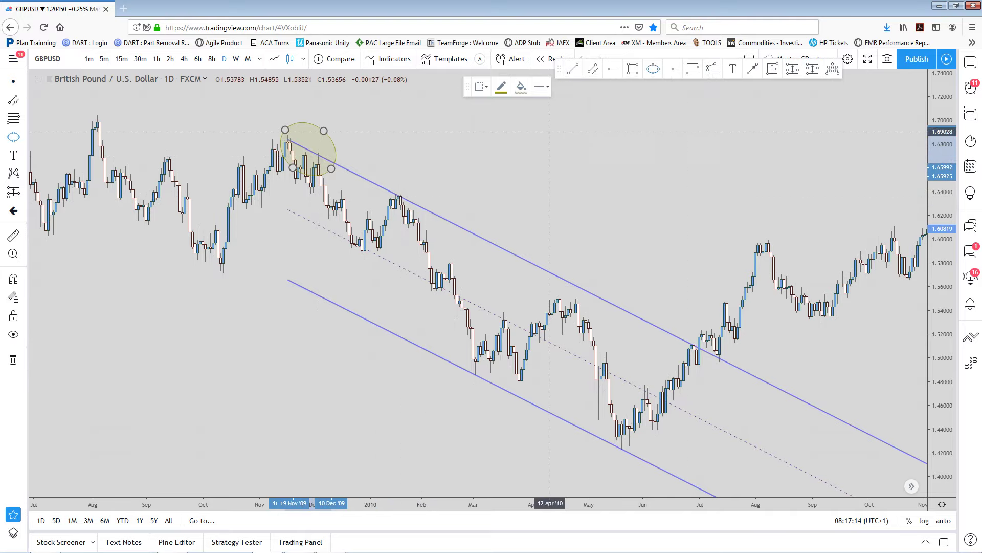
left_click(394, 180)
left_click(418, 199)
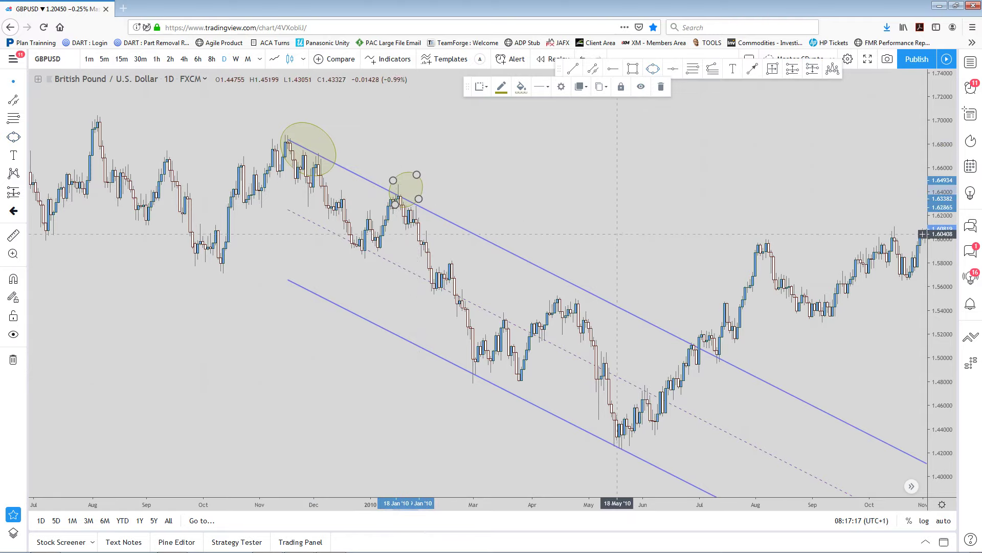
left_click_drag(619, 209, 609, 190)
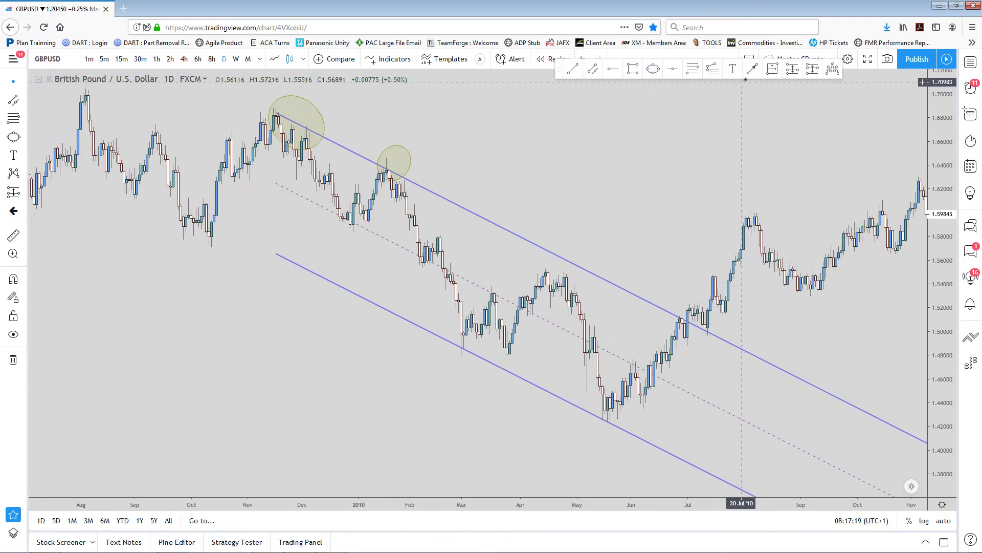
Circle the March and May '10 lows, then rescale the price axis so the channel fits
left_click(654, 72)
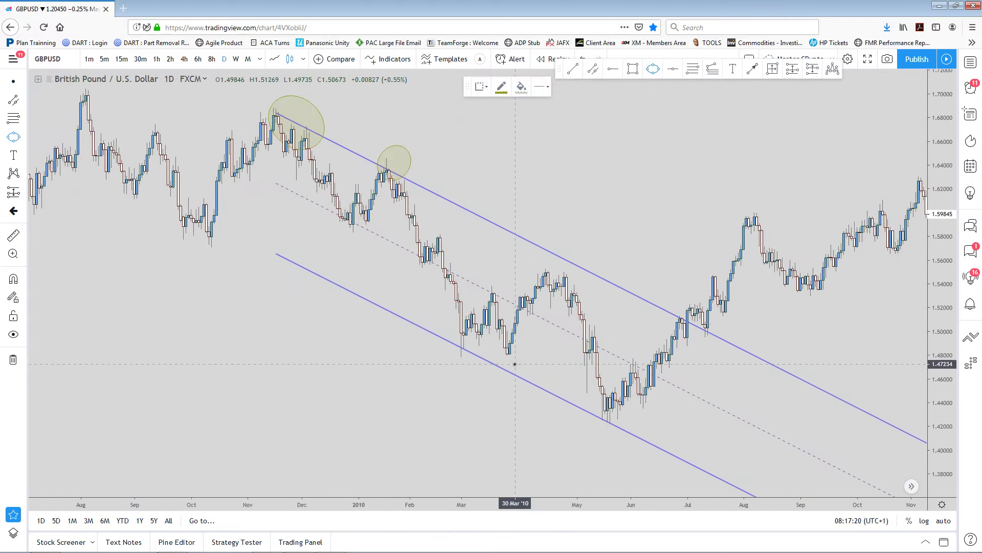
left_click(456, 334)
left_click(466, 345)
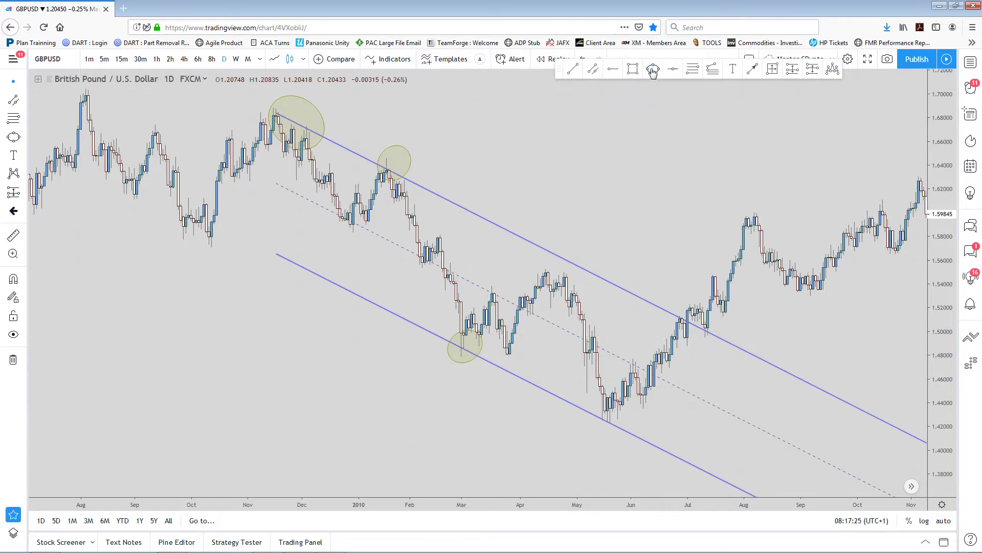
left_click(653, 70)
left_click(595, 396)
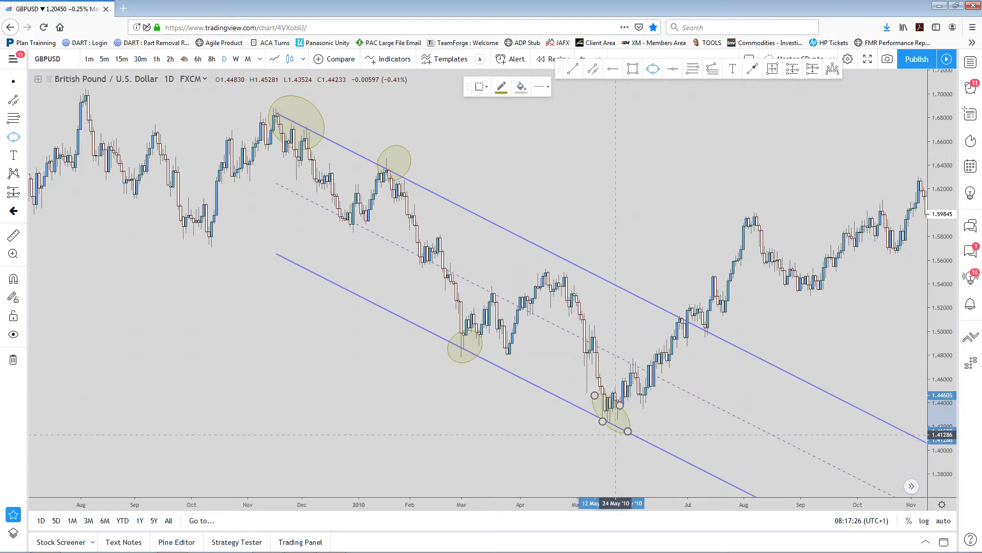
left_click(587, 434)
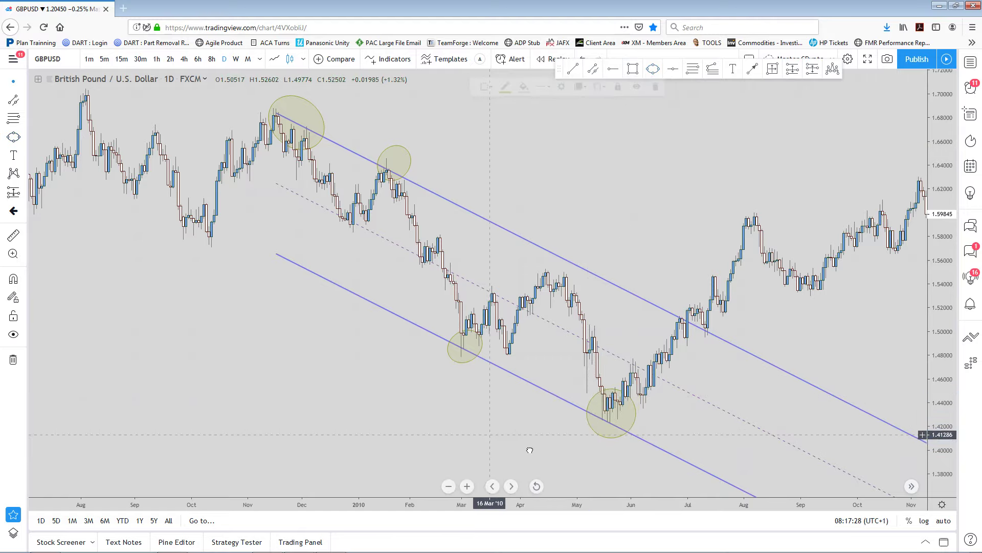
left_click_drag(530, 450, 642, 451)
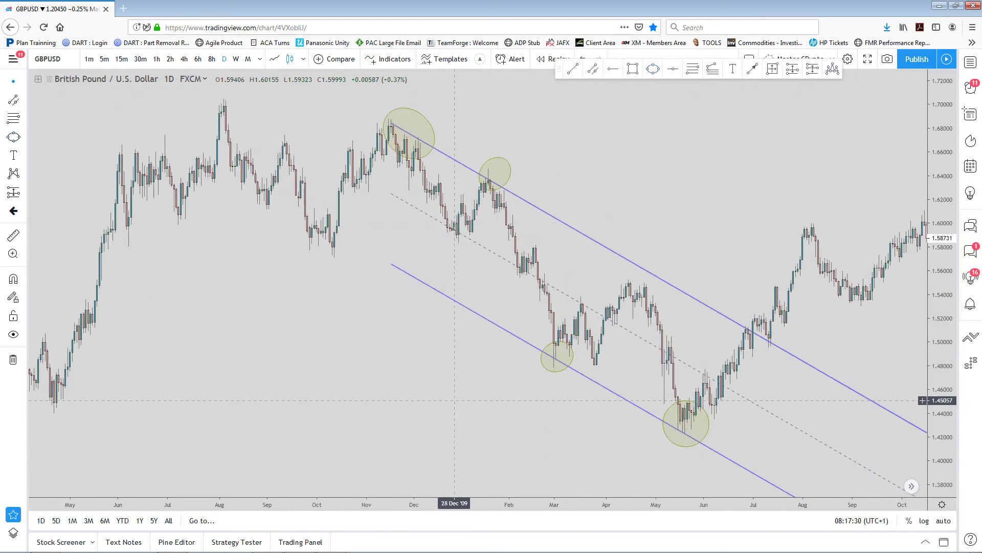
left_click_drag(454, 401, 301, 409)
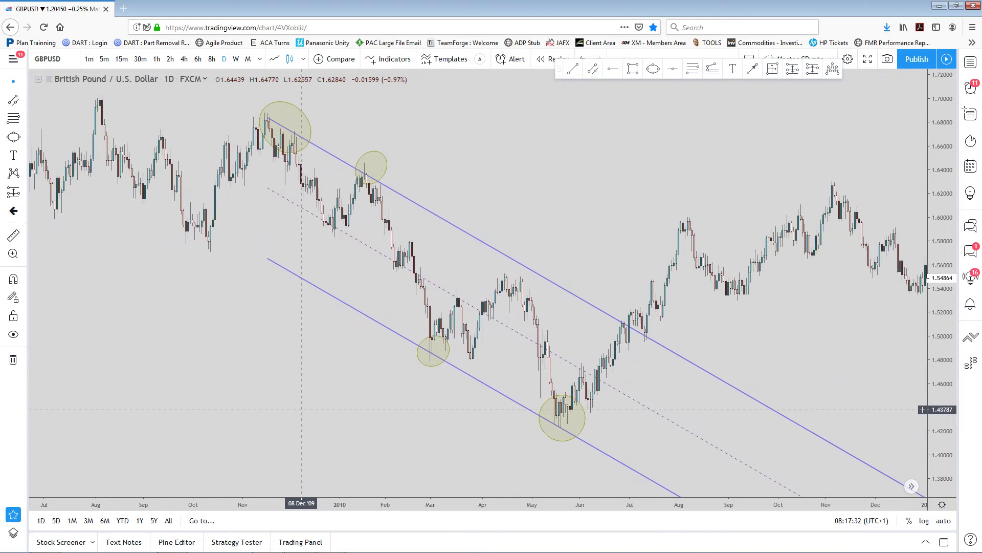
left_click_drag(935, 360, 939, 310)
left_click_drag(949, 169, 950, 233)
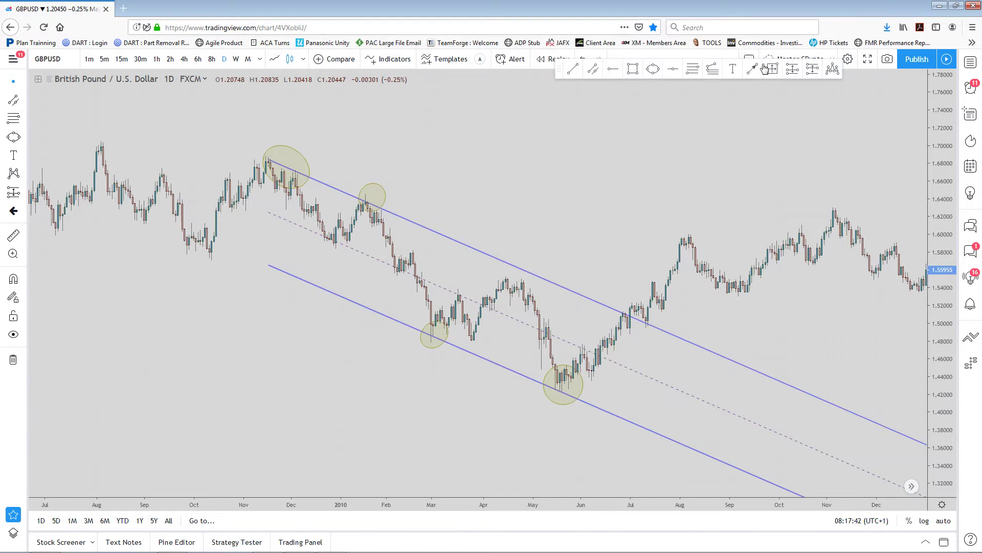
Circle the midline touches in Dec '09, Feb '10 and Mar '10
left_click(653, 70)
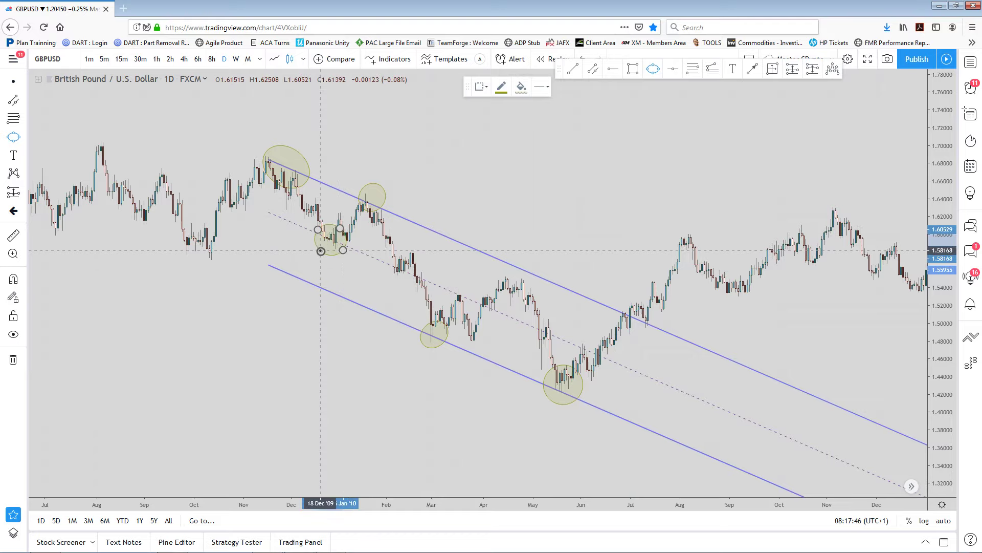
left_click(321, 251)
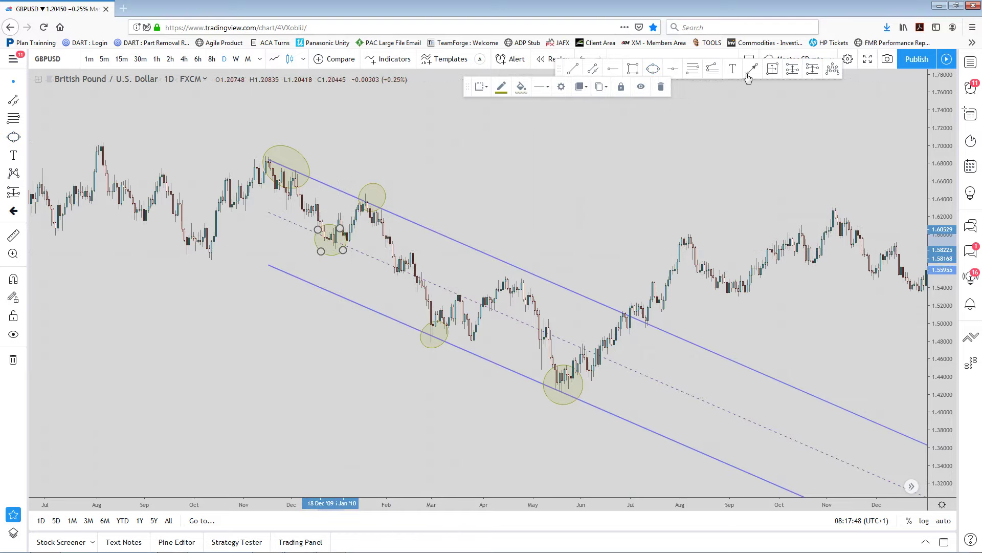
left_click(657, 70)
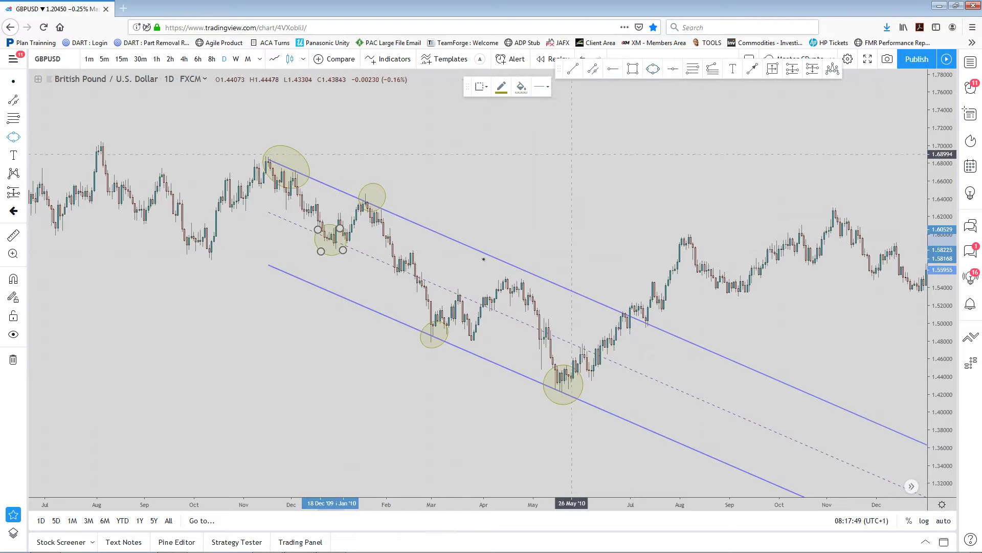
left_click(390, 264)
left_click(393, 281)
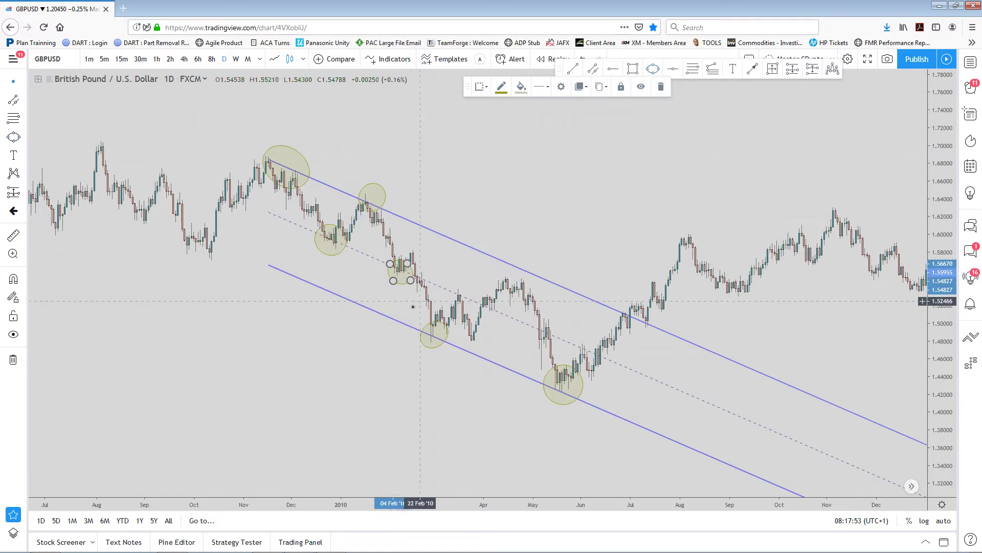
left_click(653, 70)
left_click(453, 280)
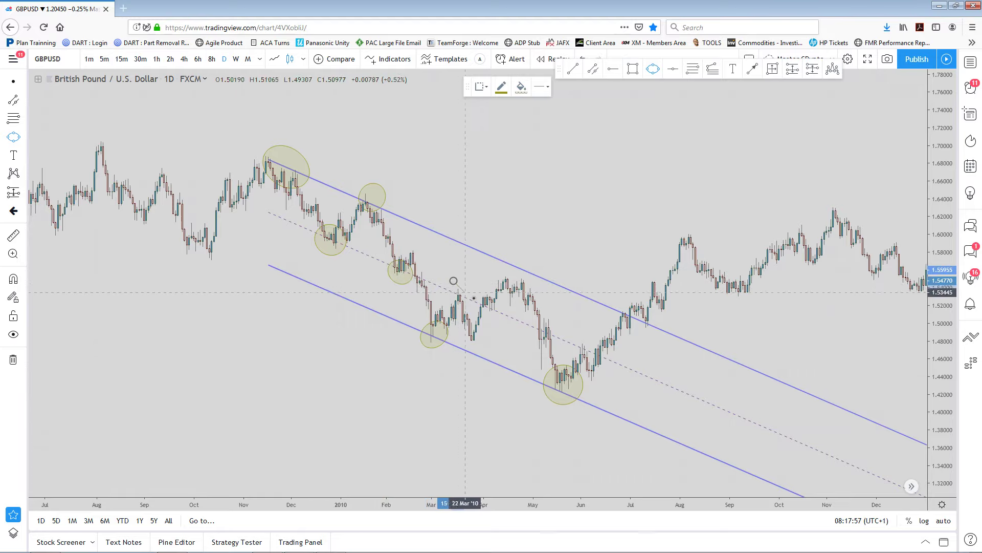
left_click(454, 299)
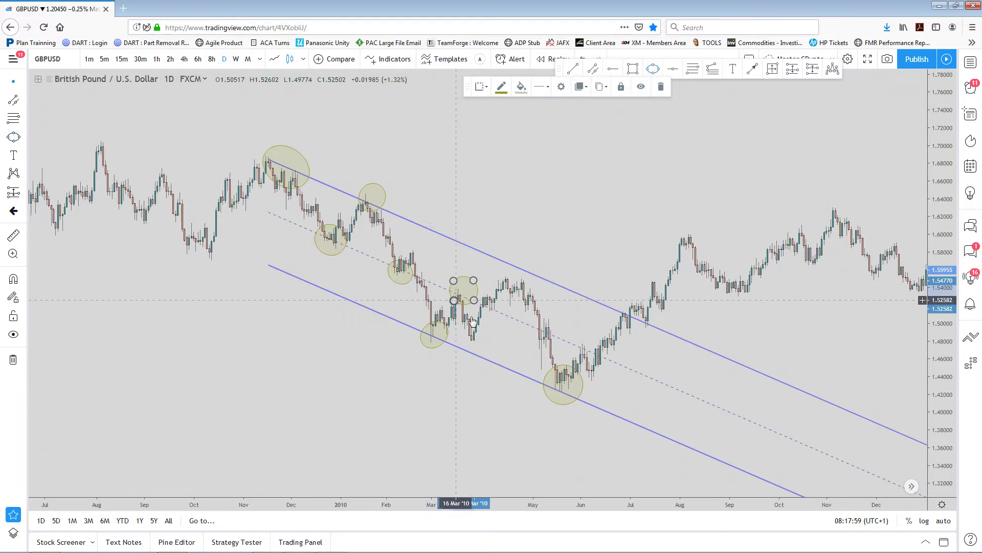
Circle the July '10 break of the upper channel line, positioned over the breakout candles
left_click_drag(499, 320, 480, 290)
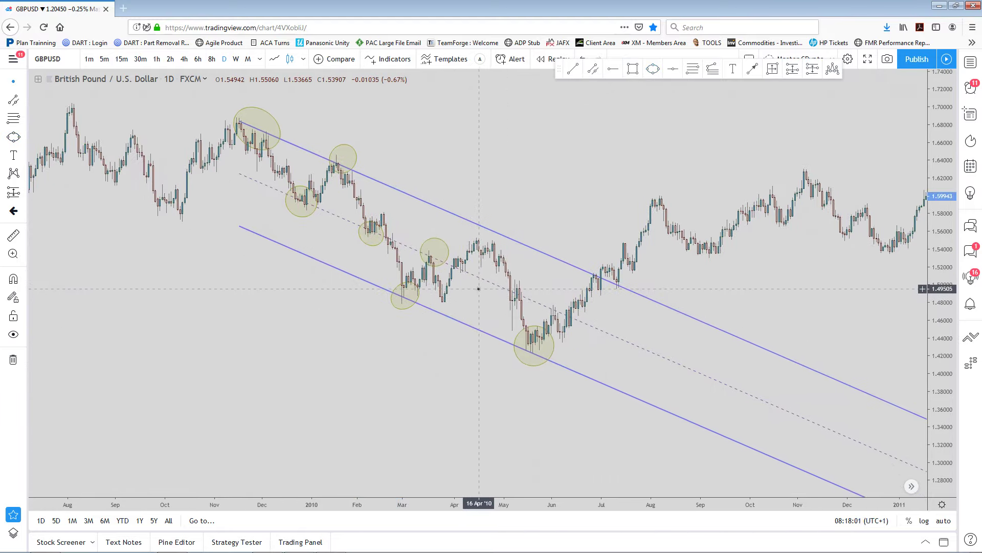
left_click_drag(691, 297, 671, 309)
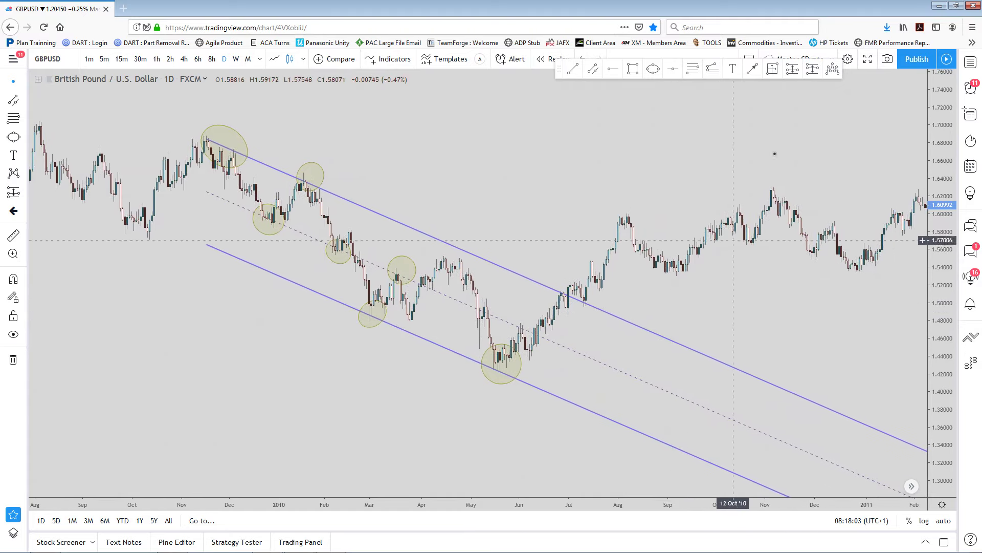
left_click(654, 72)
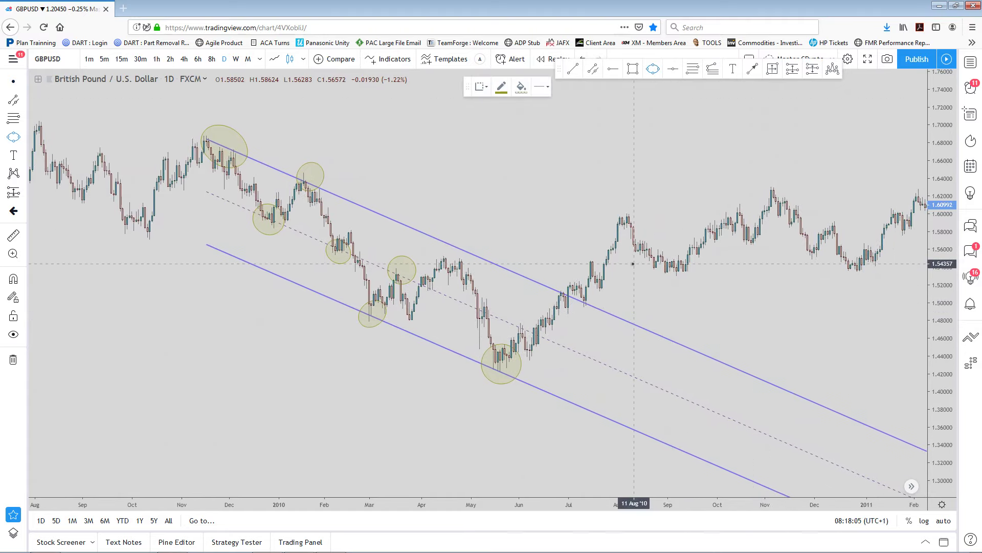
left_click(590, 319)
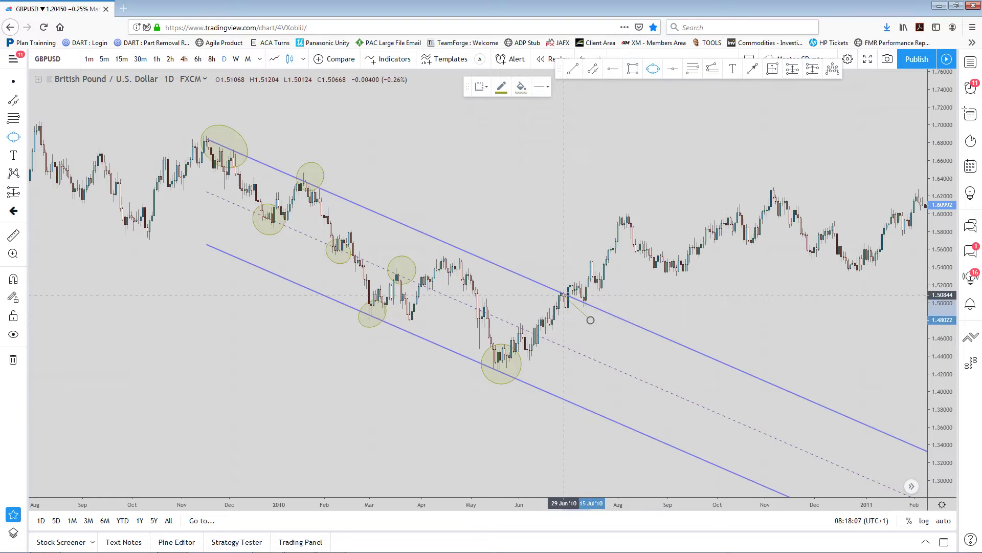
left_click(576, 297)
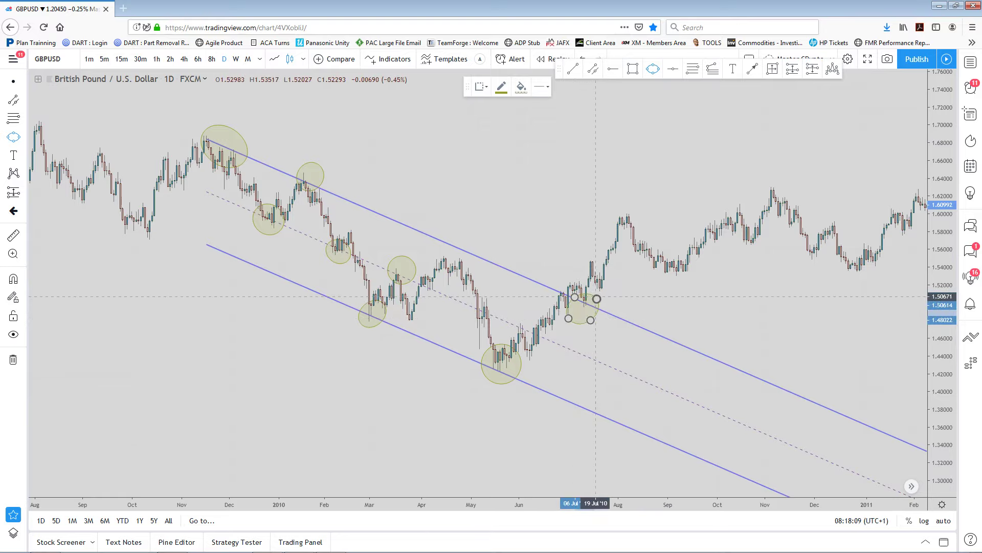
left_click(597, 298)
left_click_drag(586, 300, 585, 290)
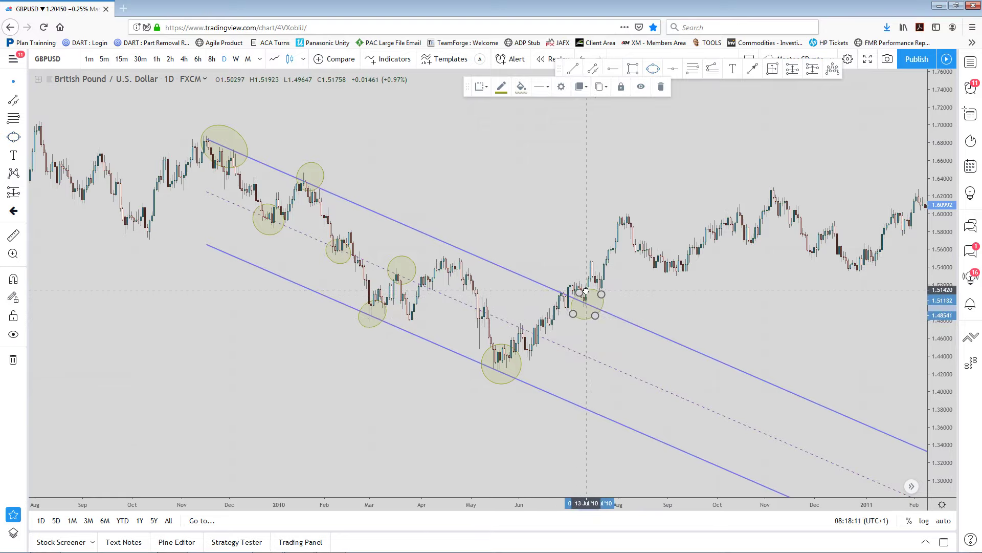
left_click(650, 358)
scroll(665, 358, "up", 1)
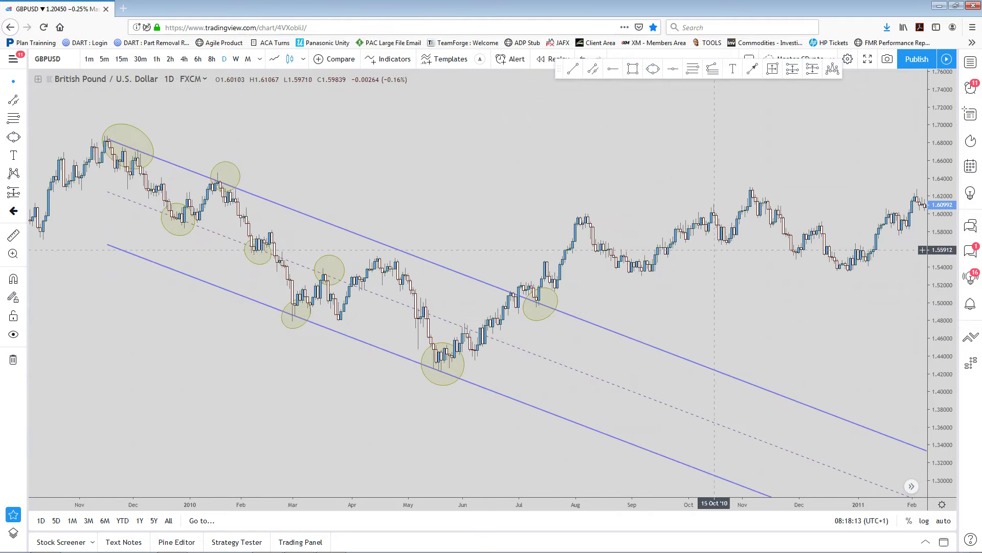
Draw a red arrow from the May '10 low up to the upper line and a short pullback arrow into the July circle
left_click(751, 70)
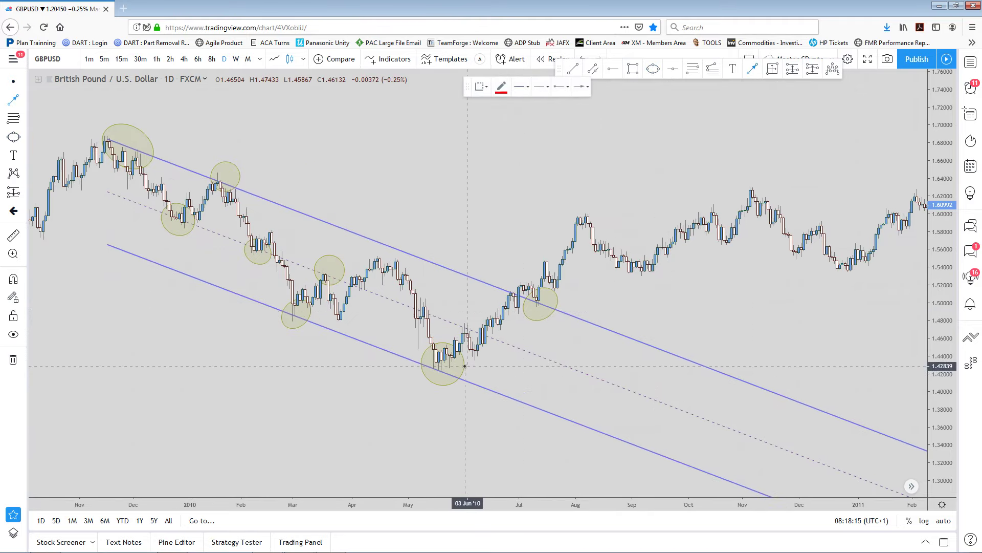
left_click_drag(466, 360, 513, 280)
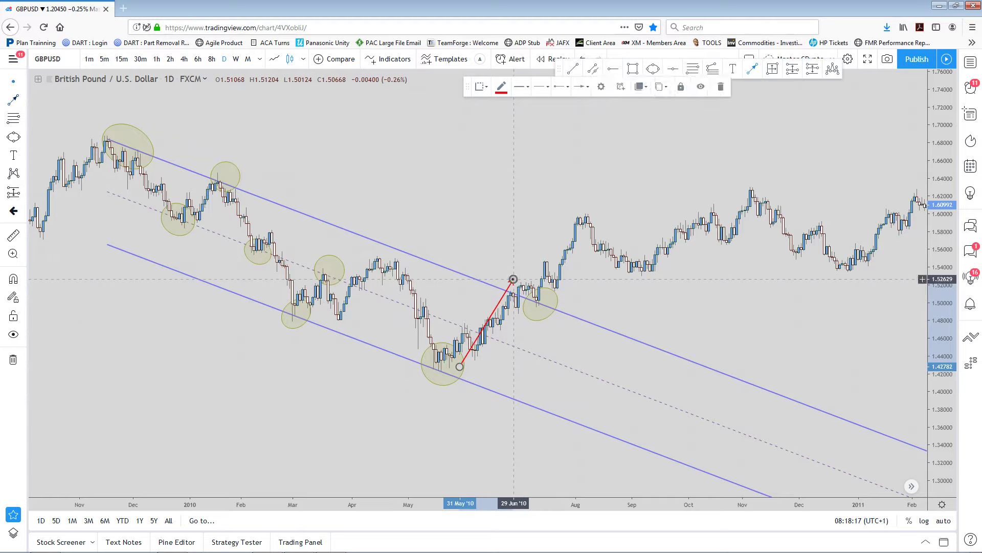
left_click(754, 71)
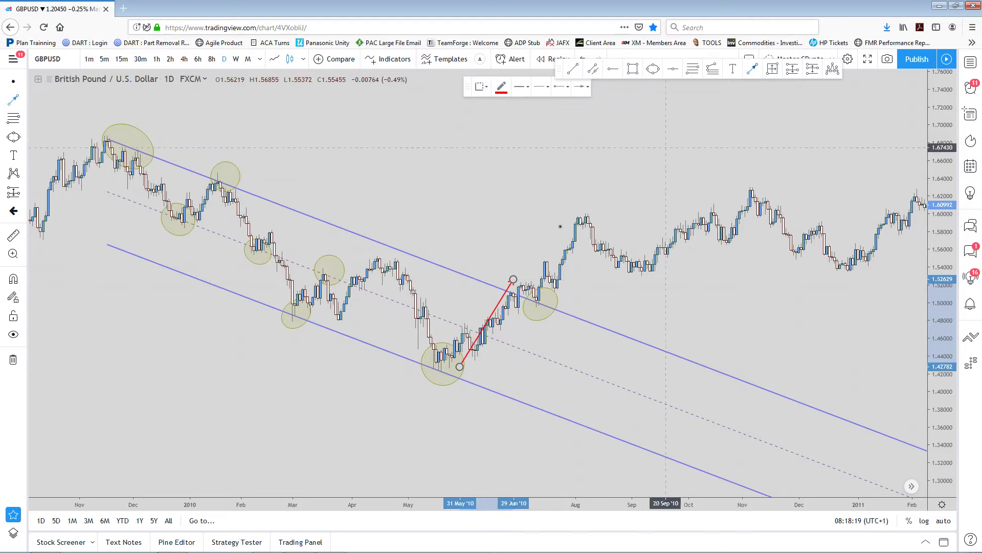
left_click(534, 302)
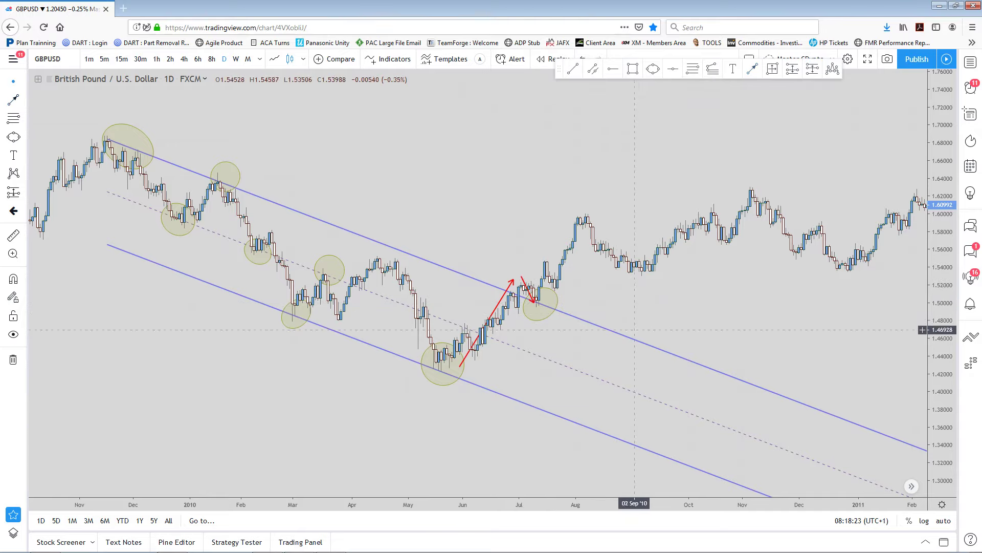
scroll(568, 349, "up", 1)
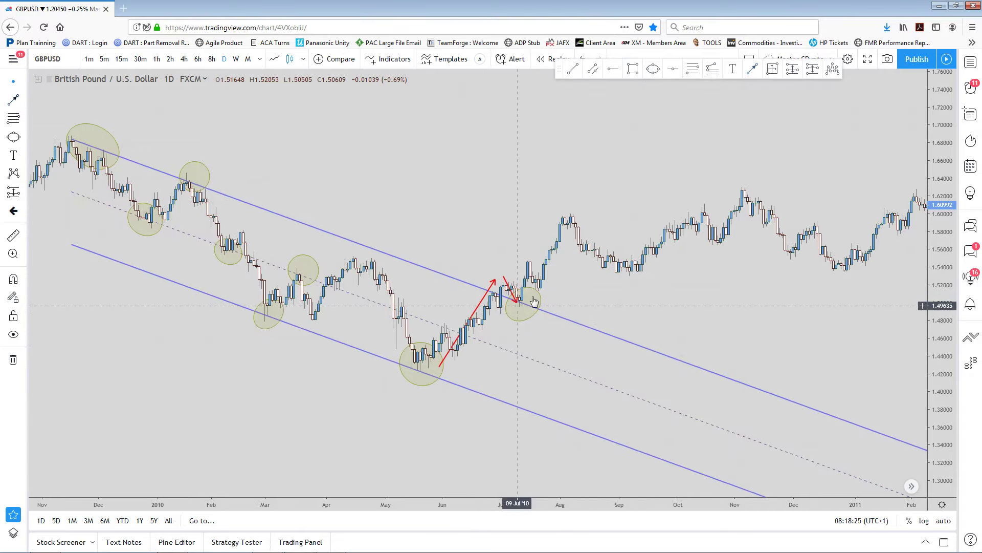
Pick the Arrow tool for the rally from the July retest circle toward the August high
left_click(755, 71)
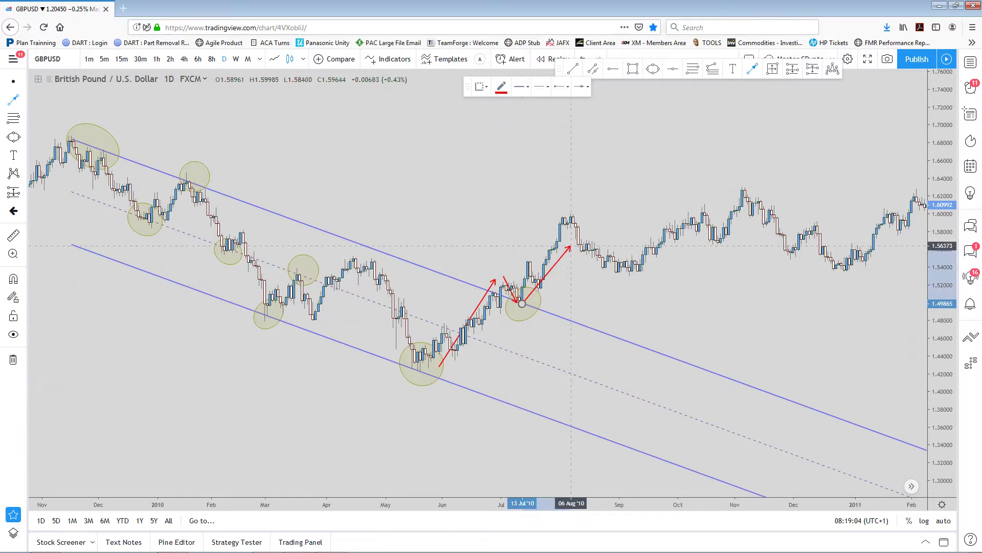
Finish the July-to-August rally arrow, then draw an arrow from the Nov '09 high to the March low
left_click(637, 197)
scroll(714, 328, "down", 3)
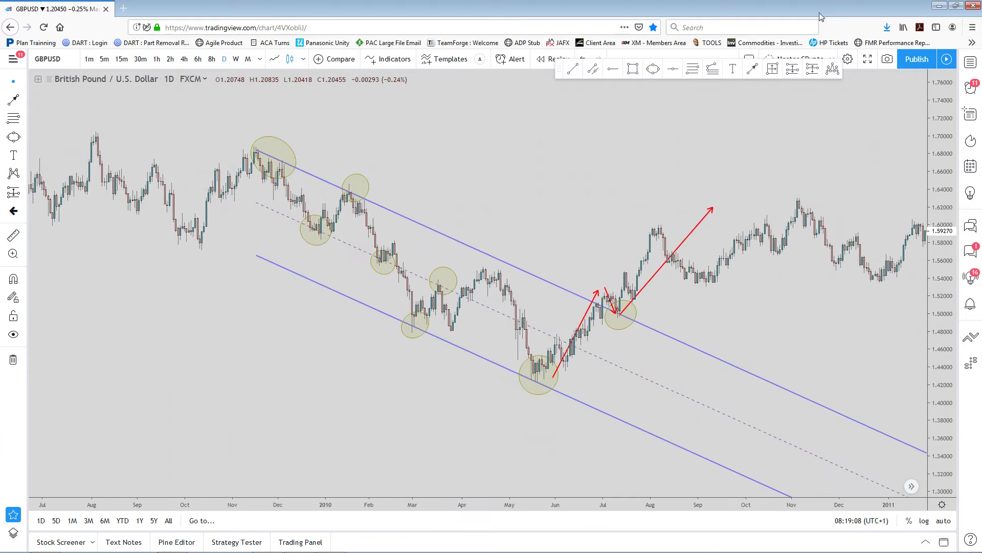
left_click(752, 72)
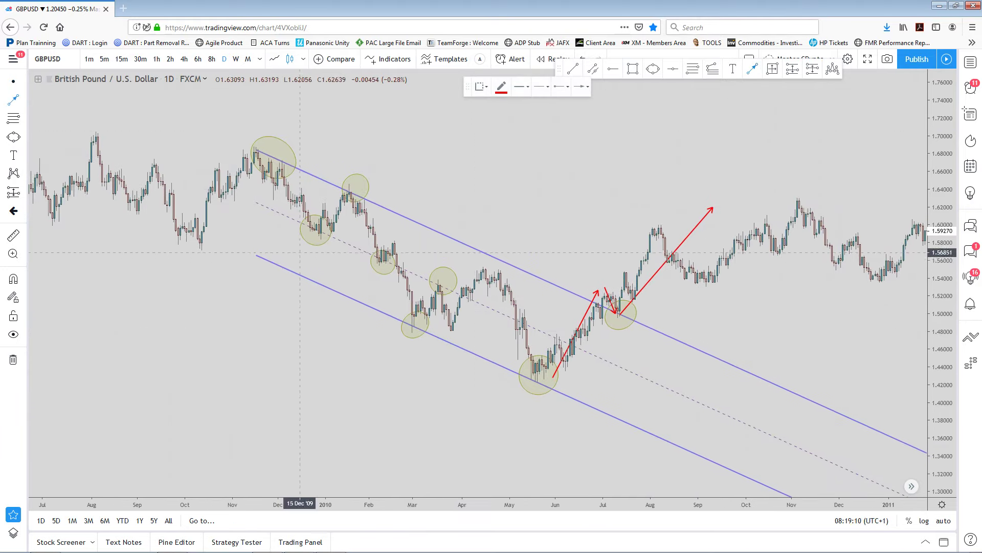
left_click(267, 167)
left_click(396, 318)
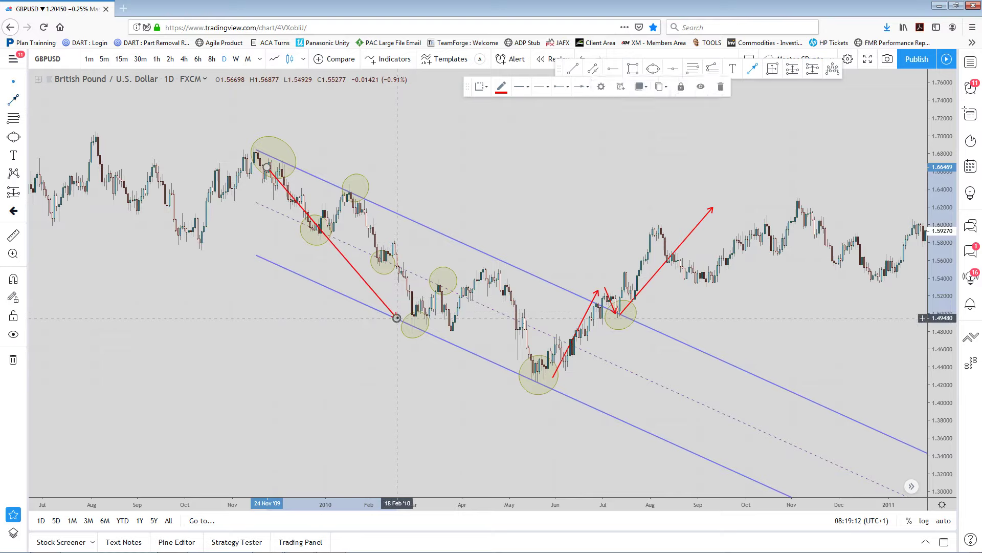
Add arrows for the March-to-April rally and the late-April drop to the May low
left_click(734, 72)
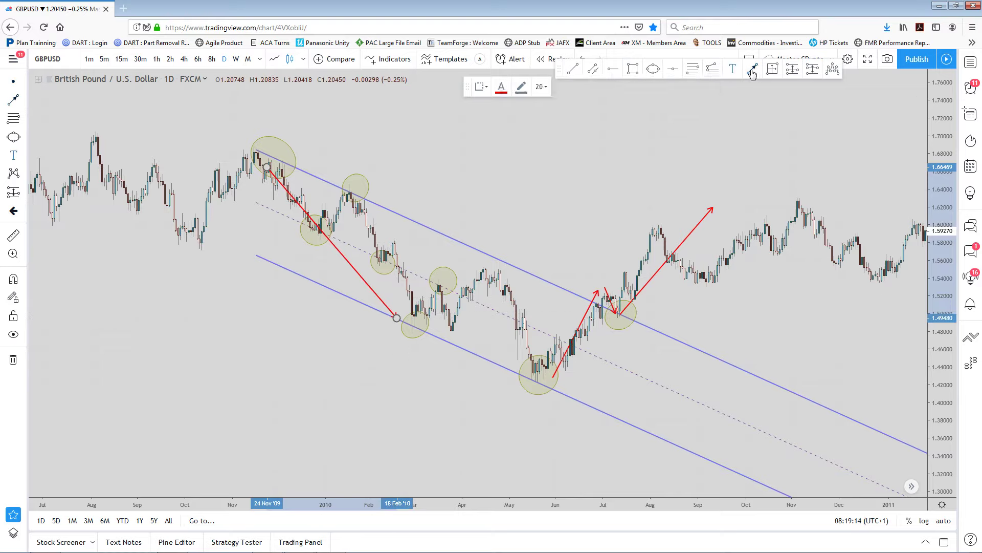
left_click(752, 72)
left_click(416, 322)
left_click(507, 260)
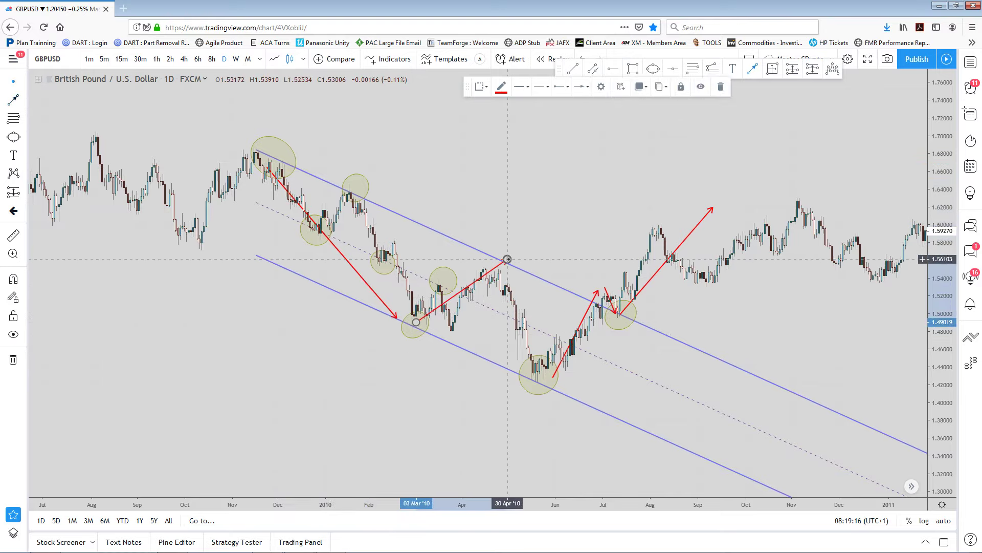
left_click(752, 72)
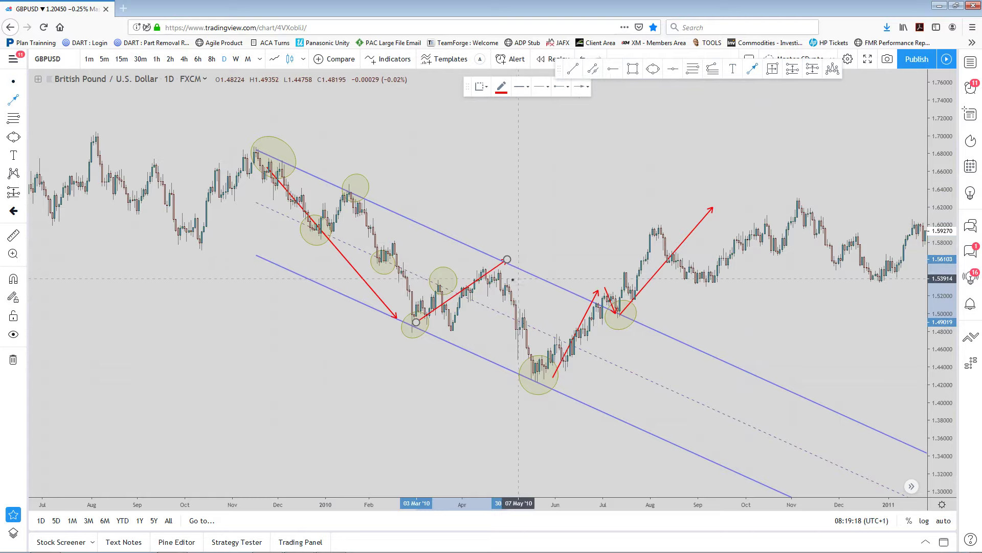
left_click(507, 279)
left_click(534, 382)
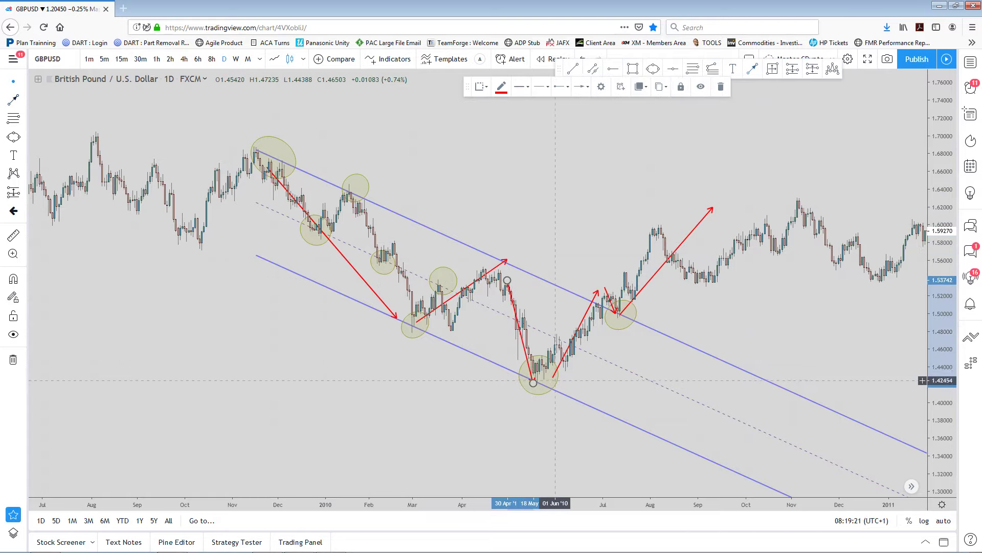
left_click_drag(555, 380, 537, 381)
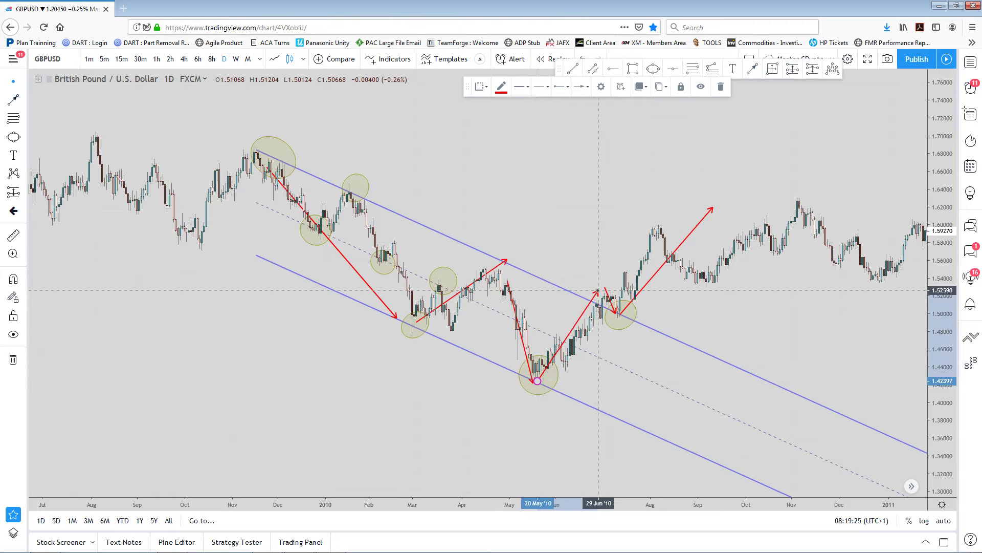
Adjust the tip of the short pullback arrow and pan to later months
scroll(596, 294, "up", 2)
mouse_move(588, 314)
left_mouse_down()
mouse_move(584, 304)
mouse_move(592, 317)
left_mouse_up()
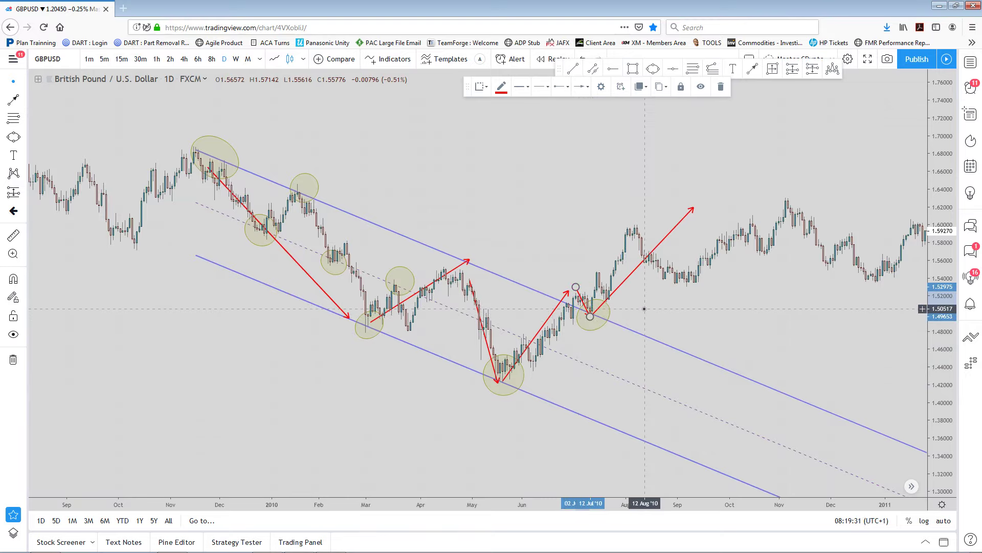
left_click(600, 321)
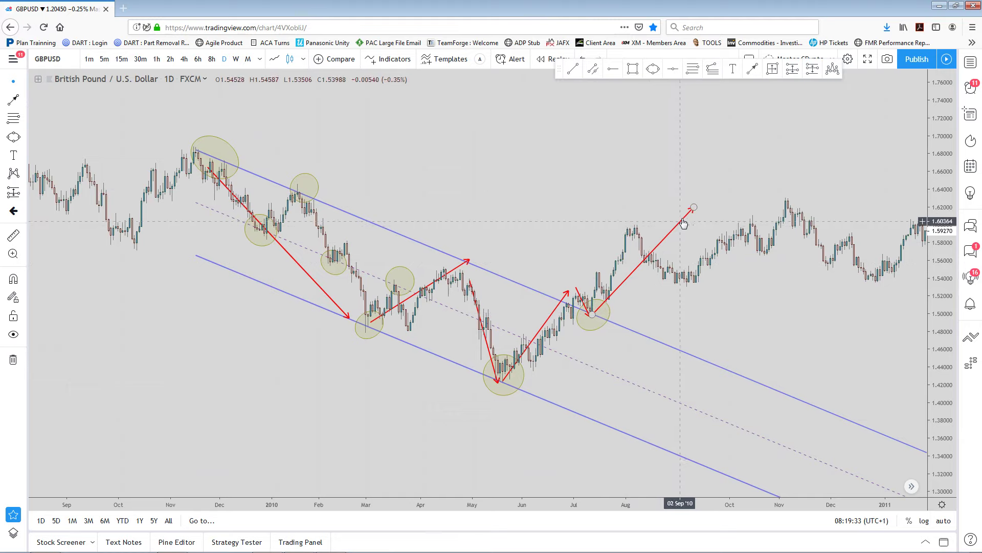
left_click_drag(788, 302, 703, 297)
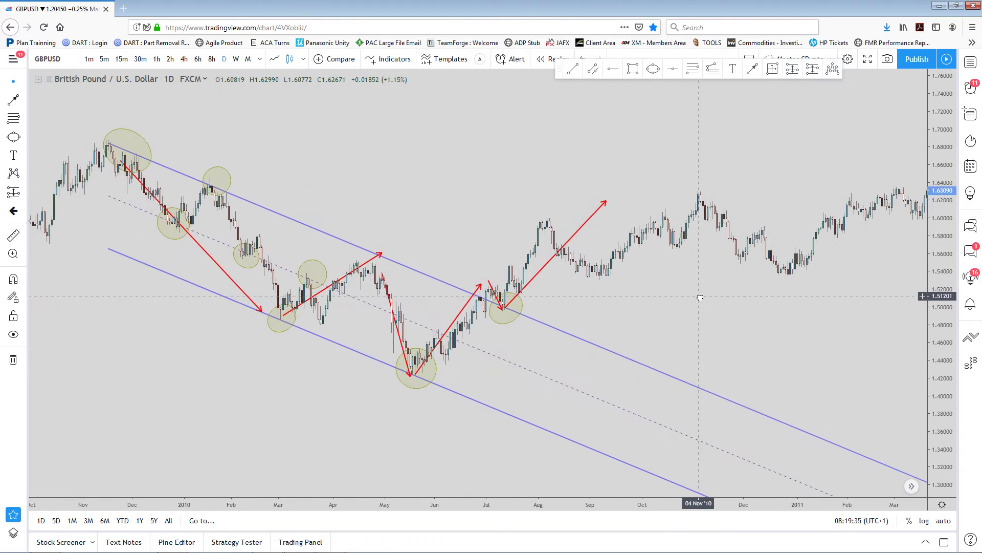
scroll(570, 311, "down", 1)
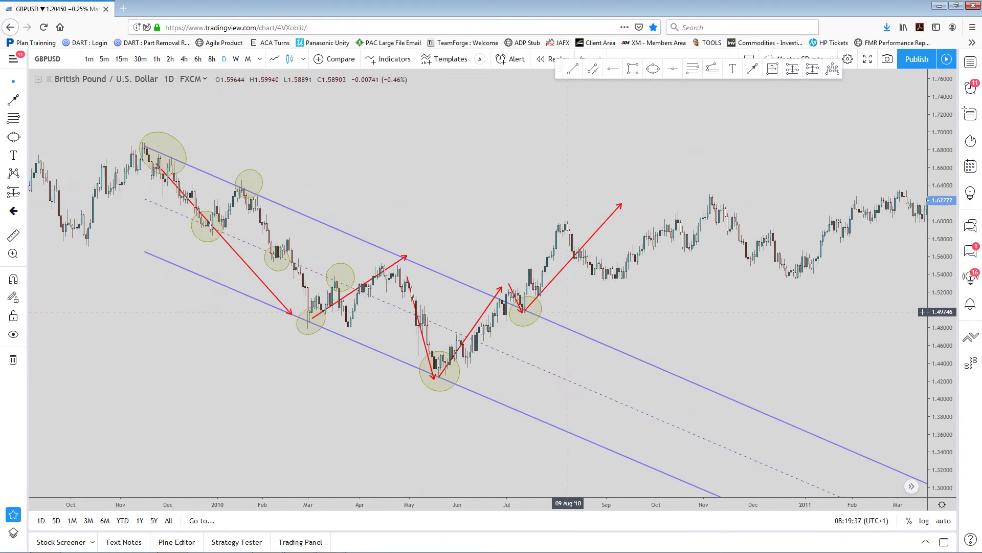
scroll(613, 291, "up", 2)
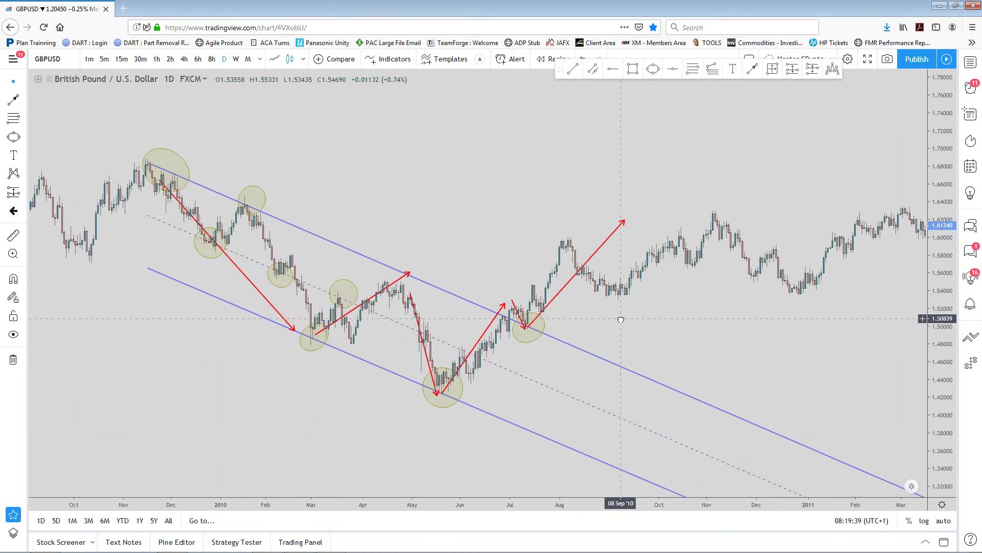
Start another arrow past the breakout, then cancel it
left_click(756, 72)
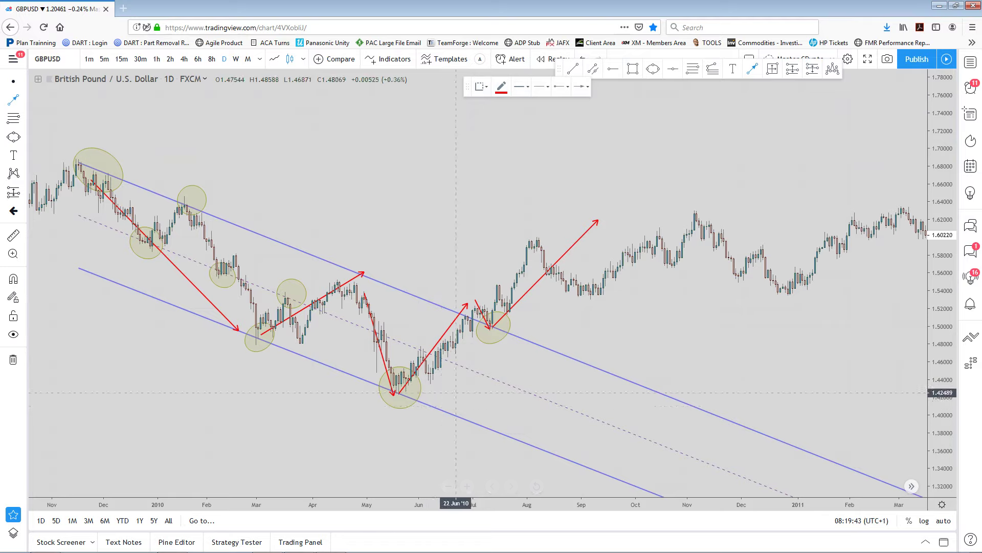
mouse_move(659, 324)
left_mouse_down()
mouse_move(491, 319)
mouse_move(487, 335)
mouse_move(597, 228)
mouse_move(685, 185)
mouse_move(705, 185)
left_mouse_up()
key("Escape")
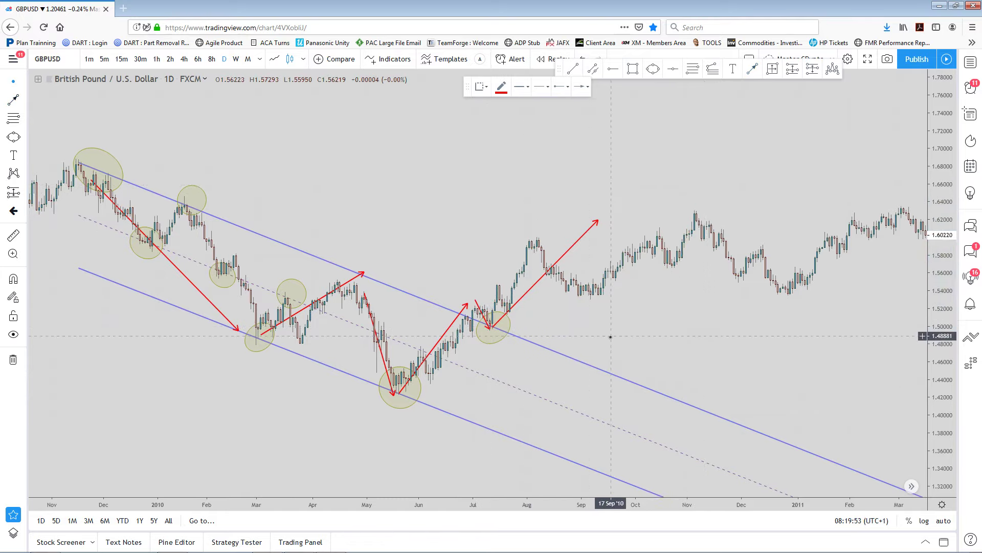
scroll(609, 336, "down", 3)
scroll(509, 399, "up", 3)
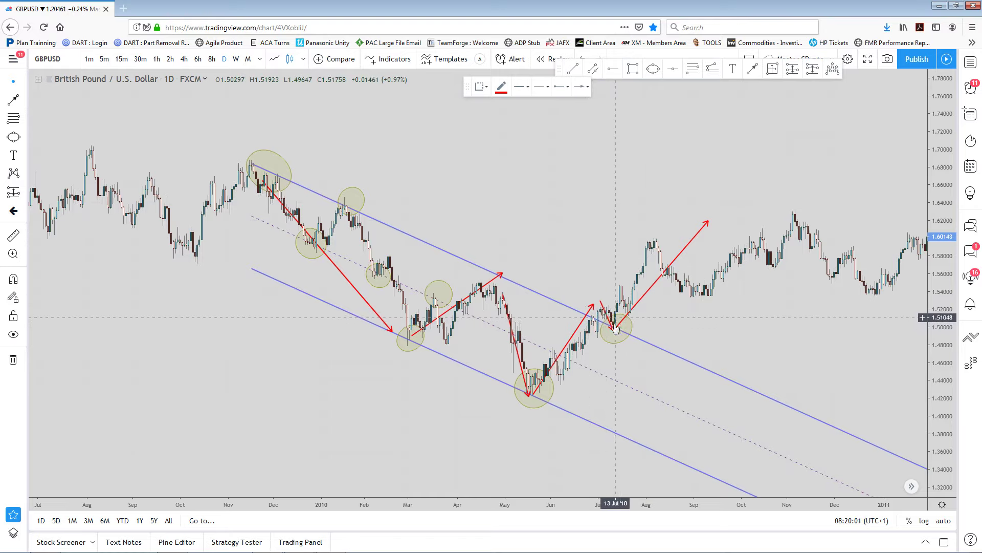
Select the pullback arrow, the long July arrow and the blue channel to check their placement
left_click(618, 331)
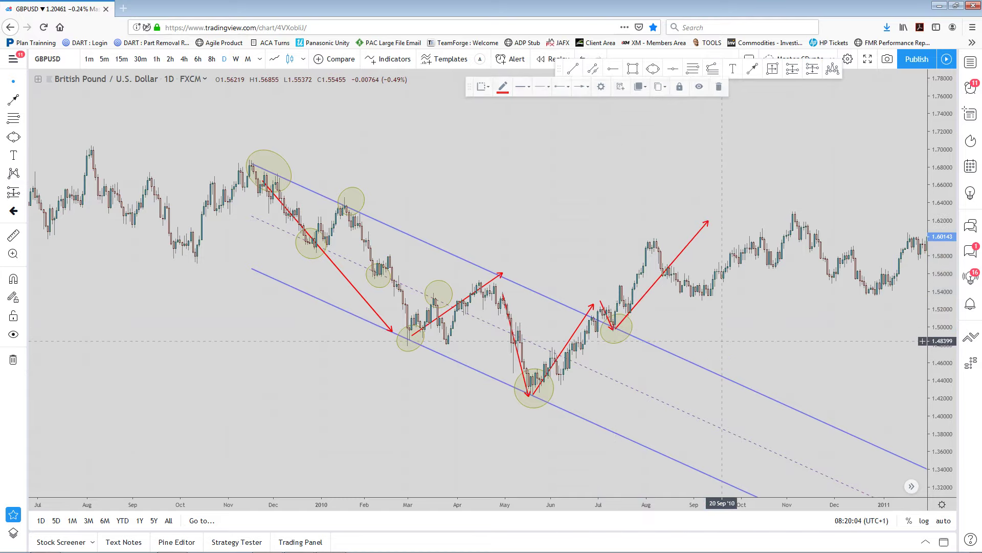
left_click_drag(691, 358, 679, 338)
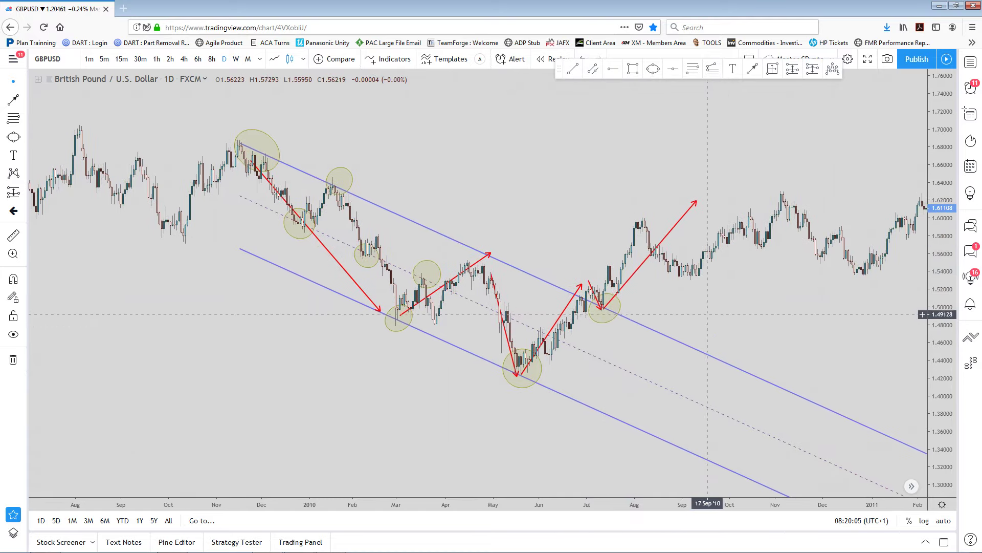
left_click(602, 312)
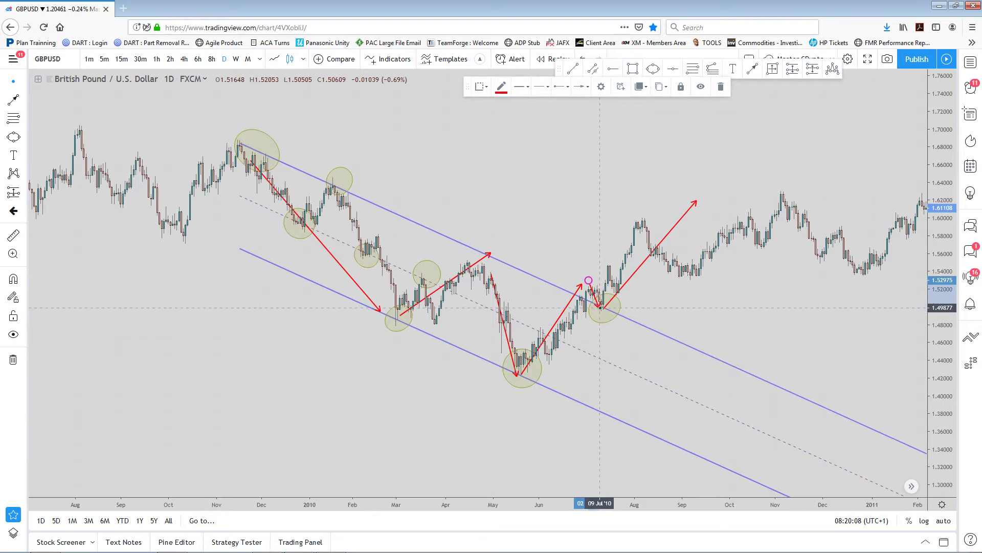
left_click(606, 310)
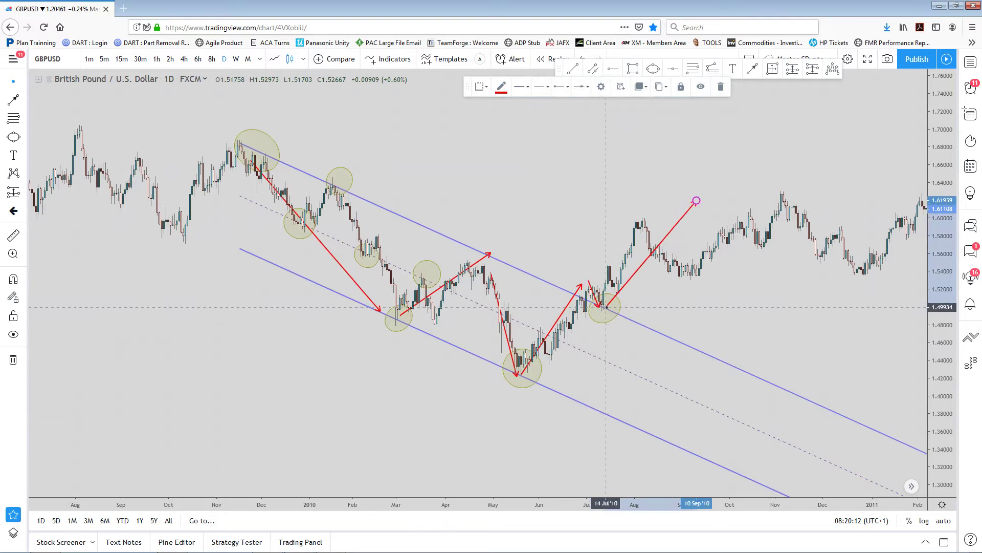
scroll(625, 311, "up", 2)
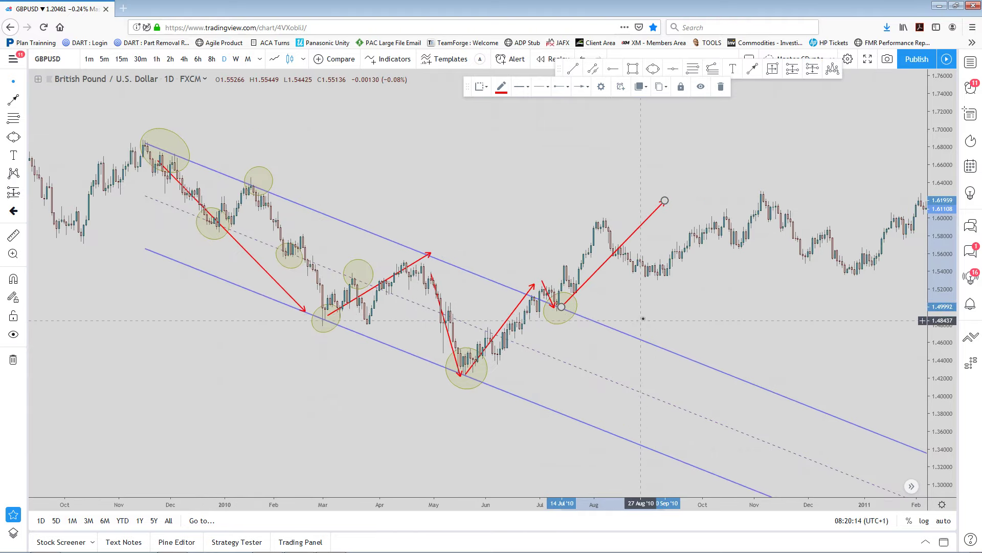
left_click(644, 312)
left_click_drag(643, 313, 640, 308)
left_click(602, 322)
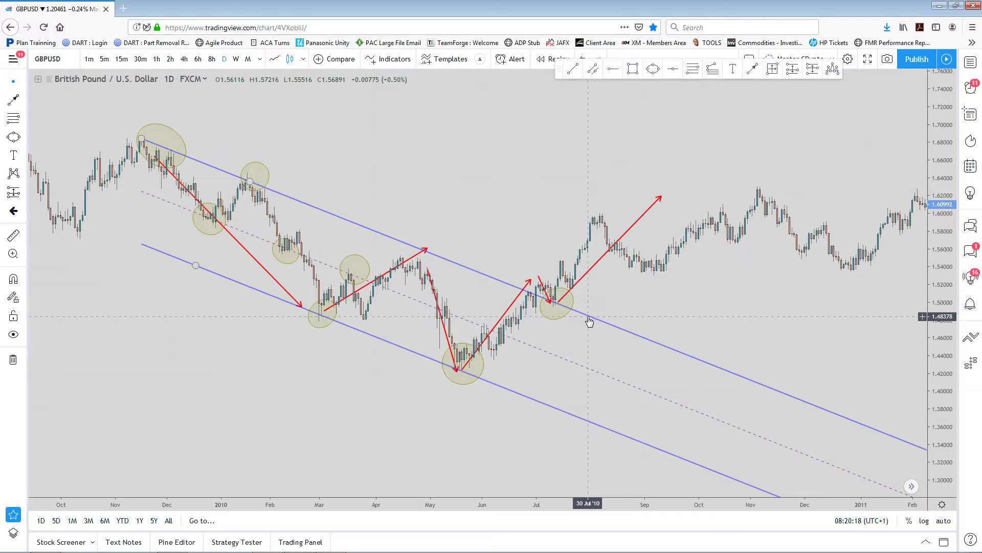
scroll(609, 309, "up", 1)
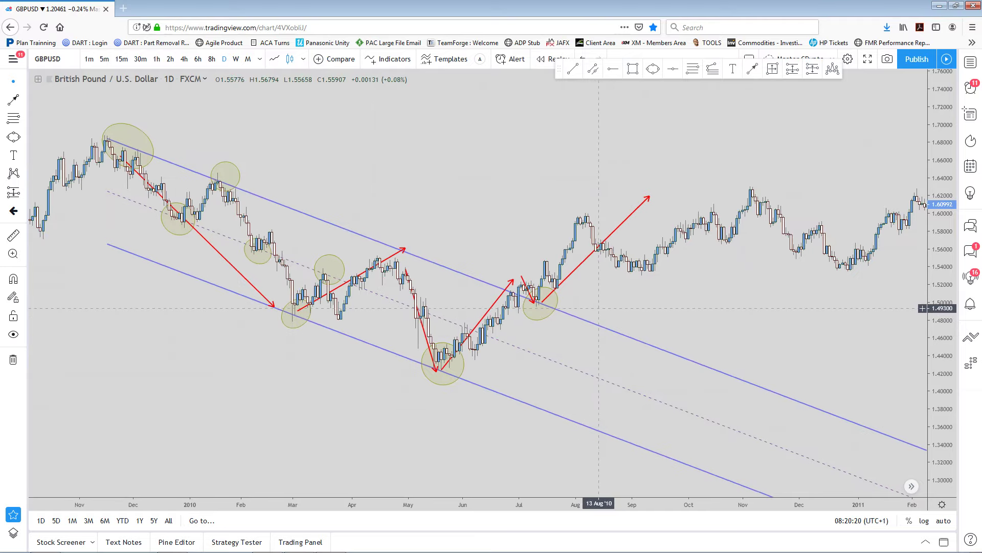
Lower the pullback arrow's tip slightly and fine-tune the endpoints of the long and small arrows
left_click(537, 296)
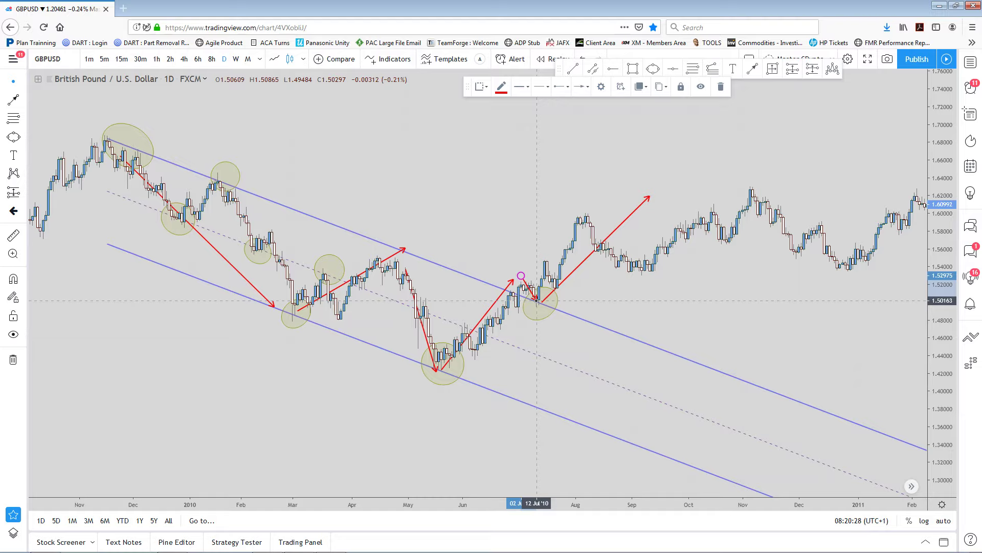
left_click_drag(537, 300, 534, 300)
left_click_drag(537, 299, 537, 307)
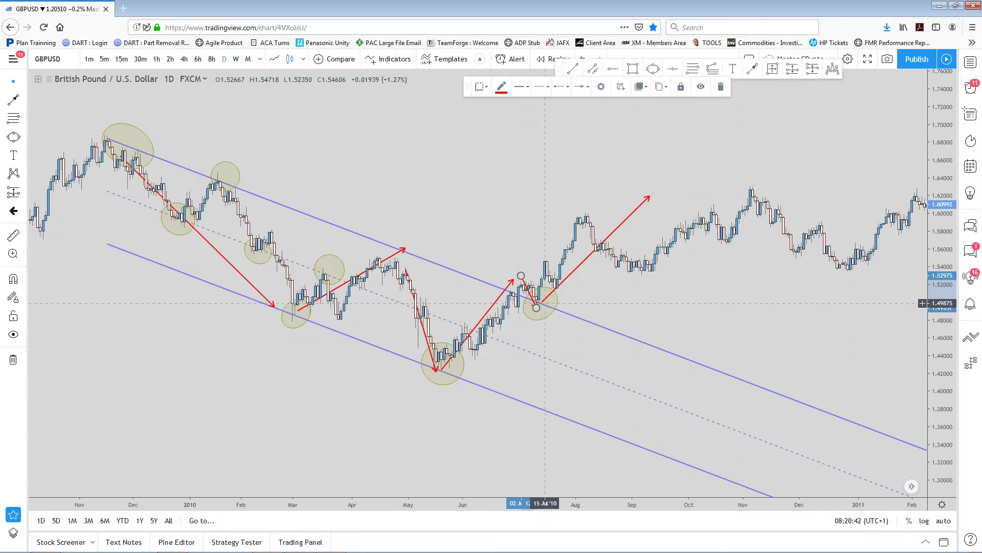
left_click(541, 302)
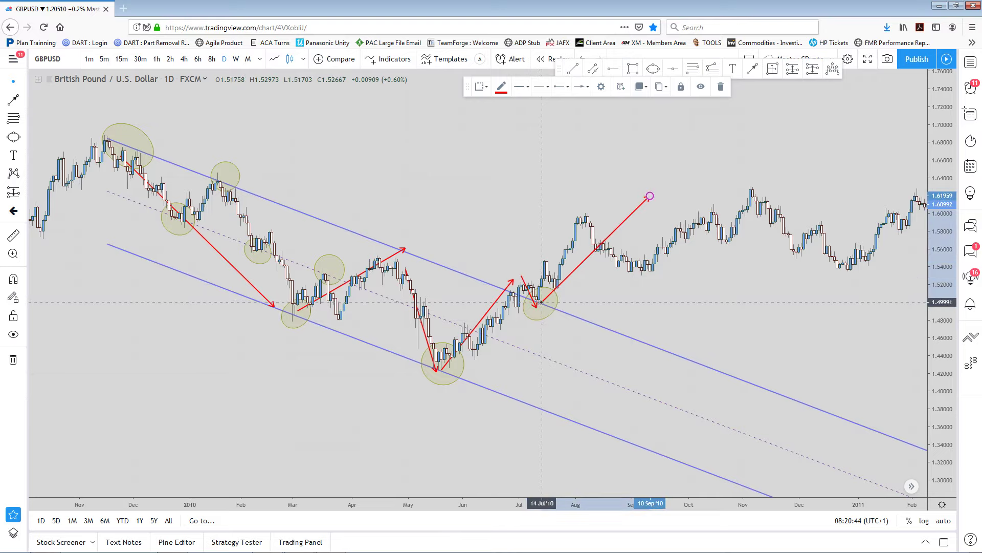
left_click_drag(649, 196, 652, 195)
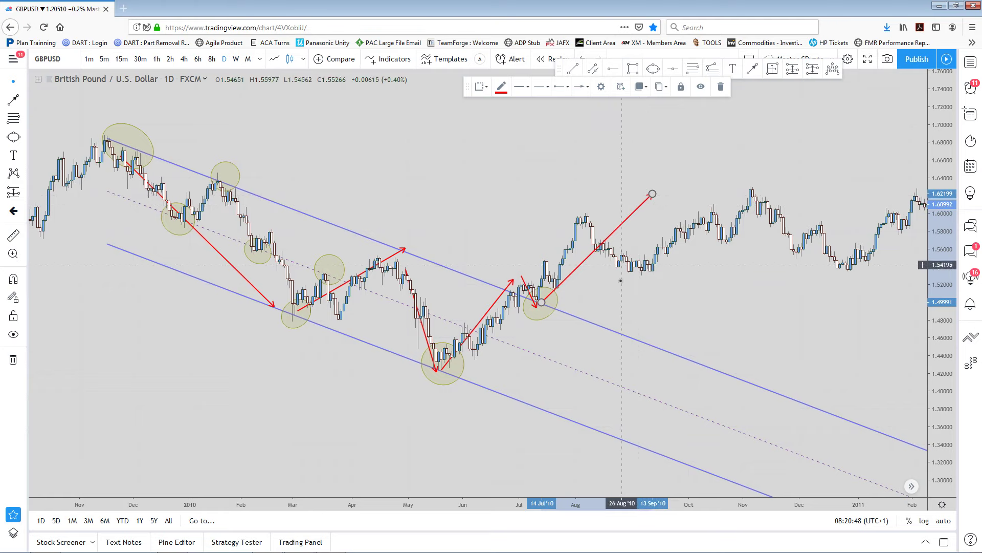
scroll(614, 281, "up", 2)
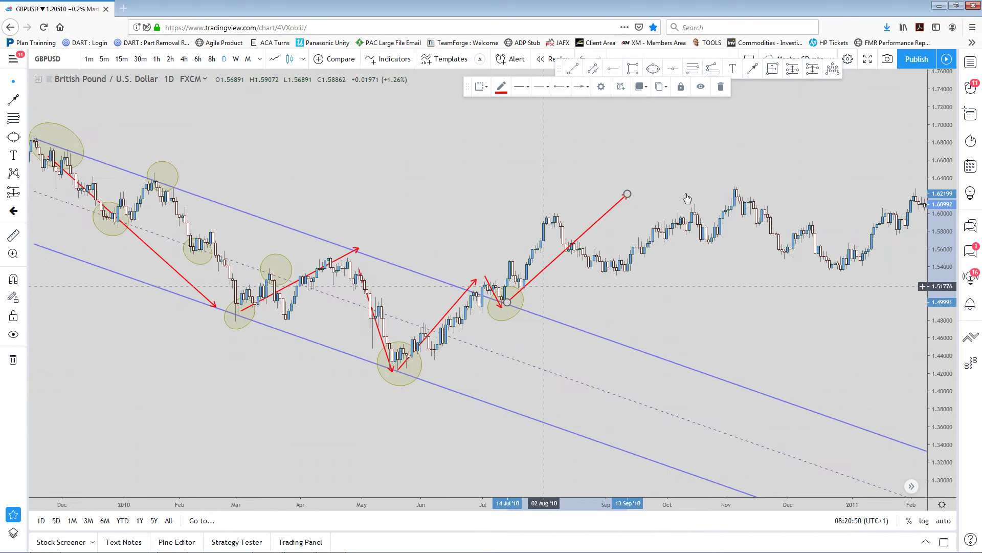
mouse_move(627, 194)
left_mouse_down()
mouse_move(617, 206)
mouse_move(630, 192)
left_mouse_up()
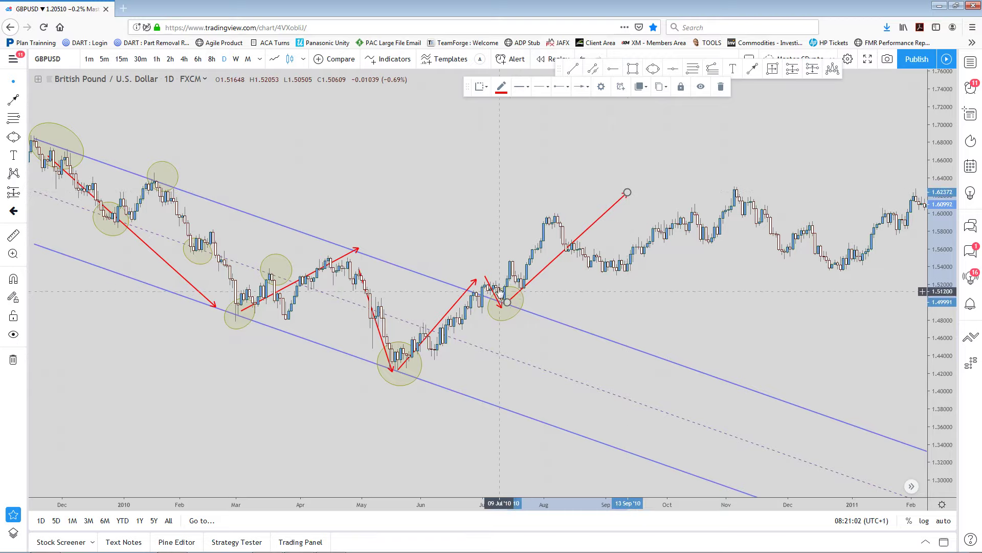
left_click_drag(485, 277, 480, 275)
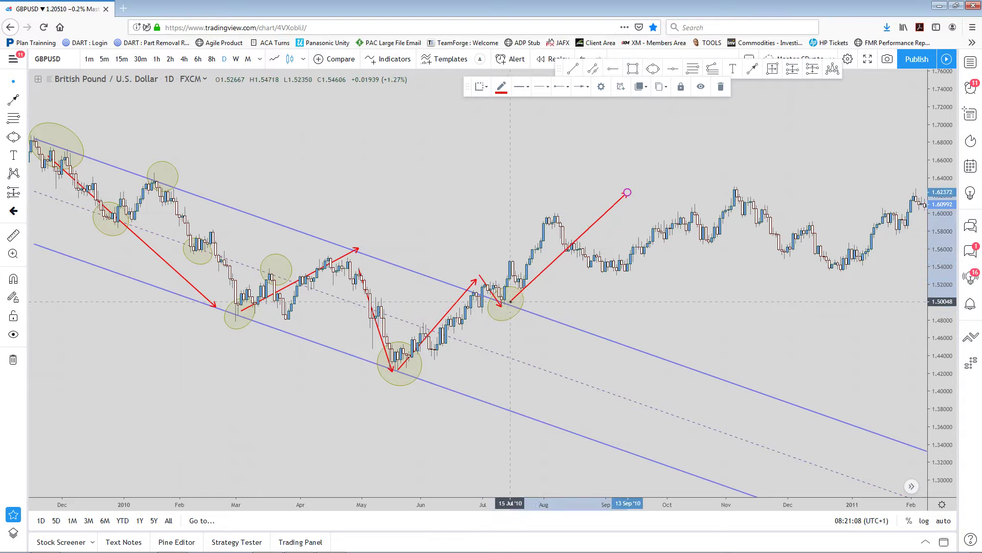
Extend the long breakout arrow's tip up to about 1.6525 in late September 2010
left_click_drag(627, 192, 660, 171)
scroll(697, 275, "down", 1)
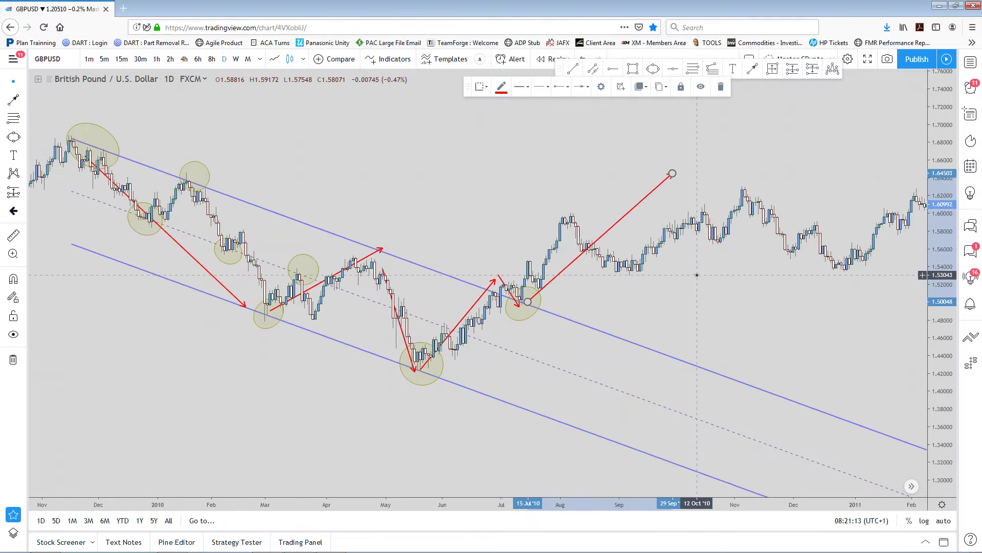
scroll(521, 289, "up", 1)
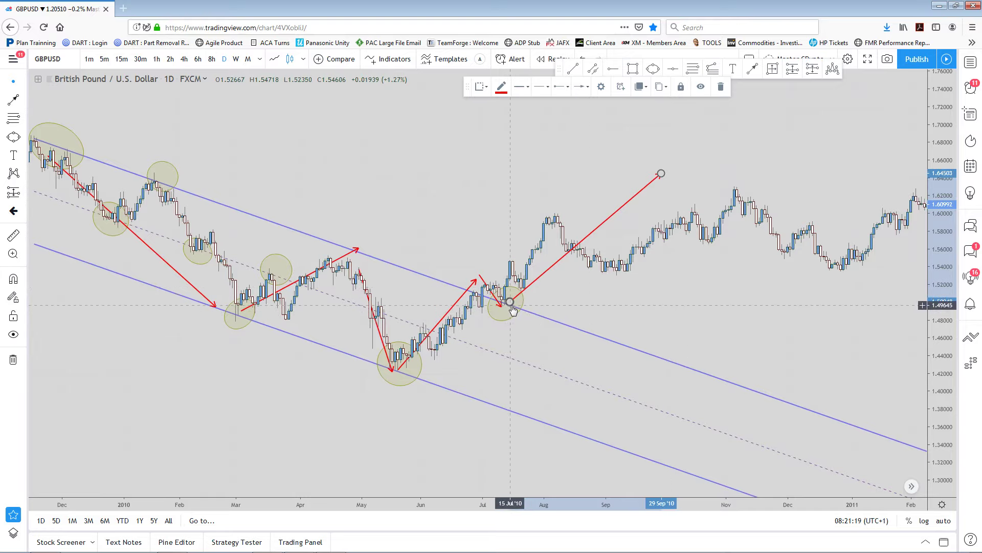
left_click_drag(661, 173, 665, 166)
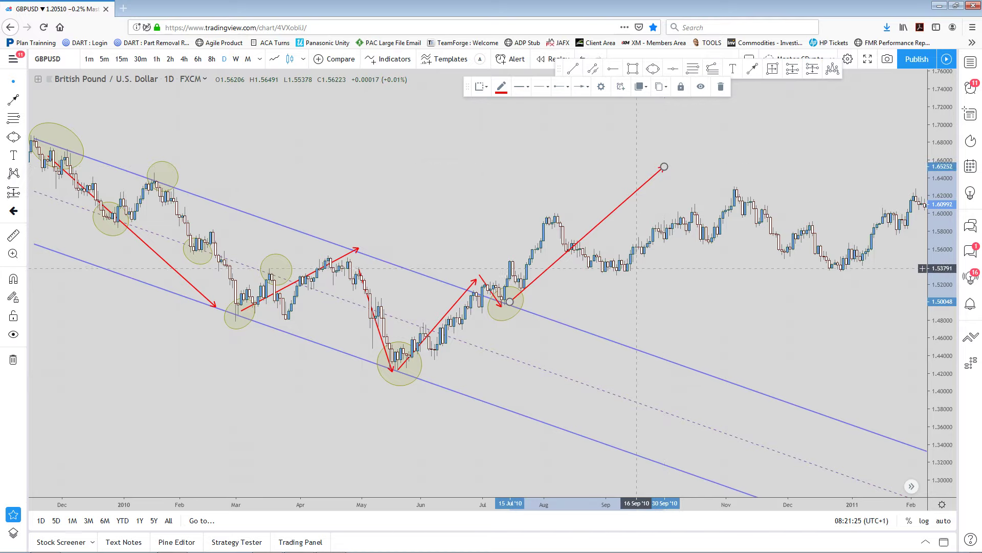
scroll(630, 294, "down", 2)
scroll(630, 293, "down", 1)
scroll(630, 295, "up", 1)
scroll(629, 296, "right", 5)
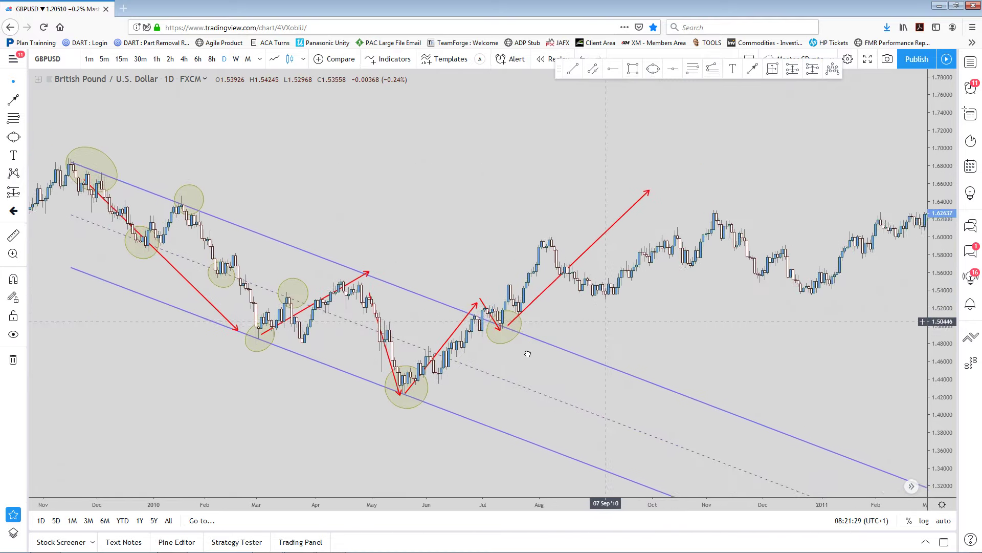
Pan forward to 2016–2019 and nudge the 'Trend Lines and Parallel Channels' title up and right
left_click_drag(840, 130, 200, 252)
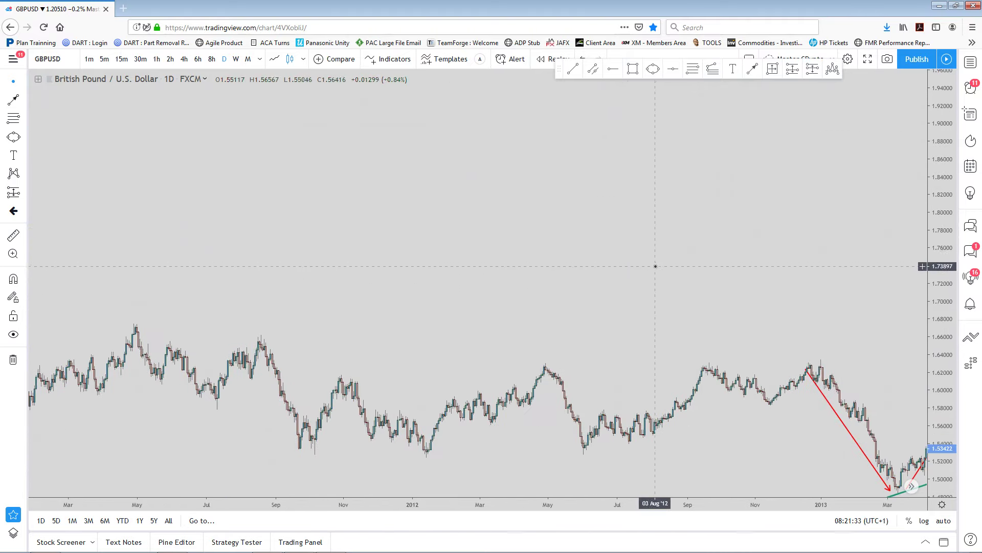
left_click_drag(653, 265, 201, 200)
left_click_drag(725, 235, 523, 246)
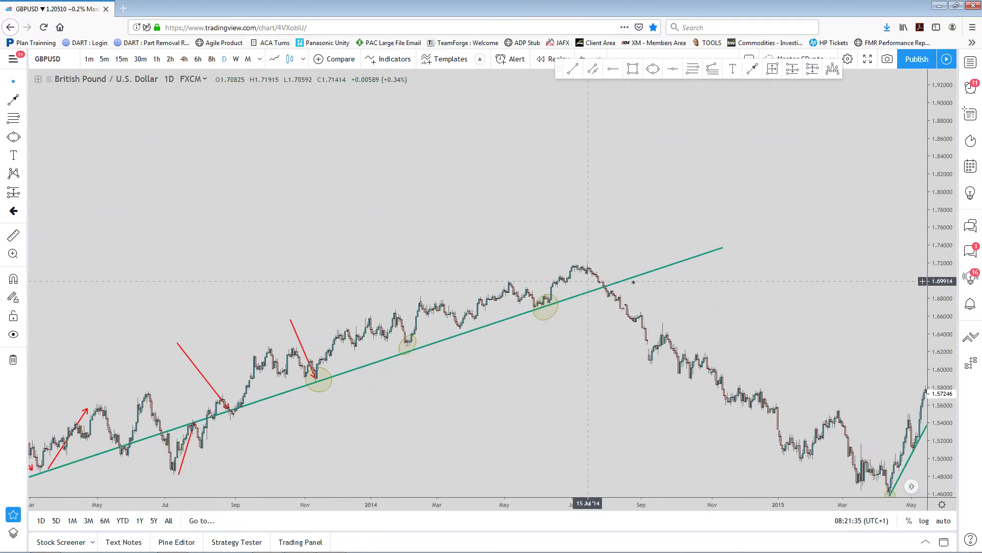
left_click_drag(637, 276, 260, 278)
left_click_drag(814, 323, 513, 153)
left_click_drag(559, 213, 423, 199)
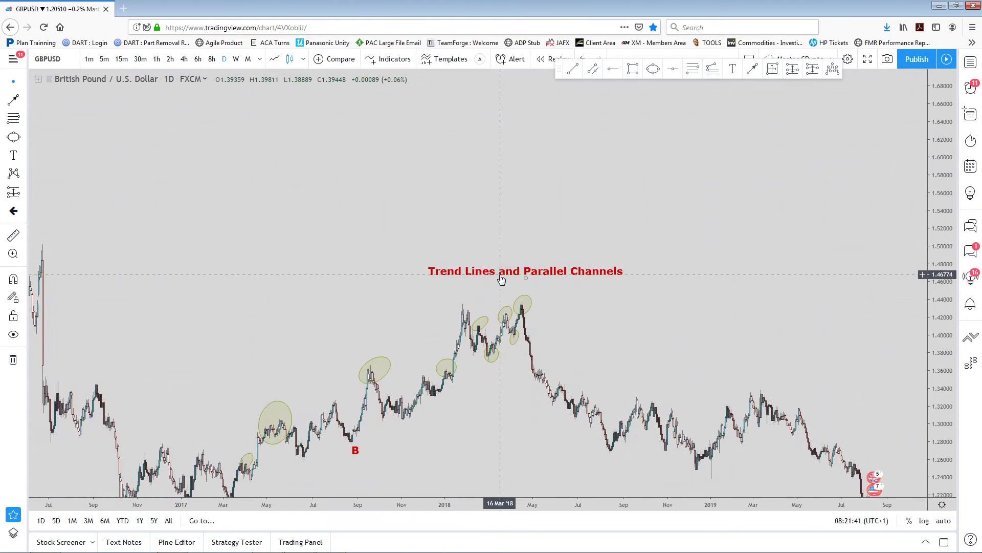
left_click_drag(525, 277, 571, 270)
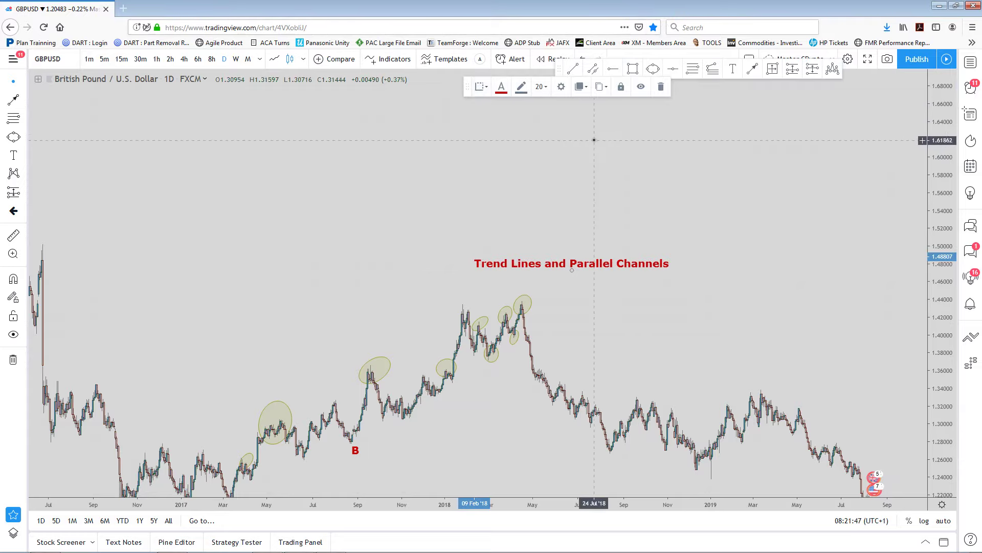
Move the floating drawing toolbar out of the way and recentre the annotated 2017–2018 rally
right_click(591, 137)
left_click_drag(559, 69, 548, 101)
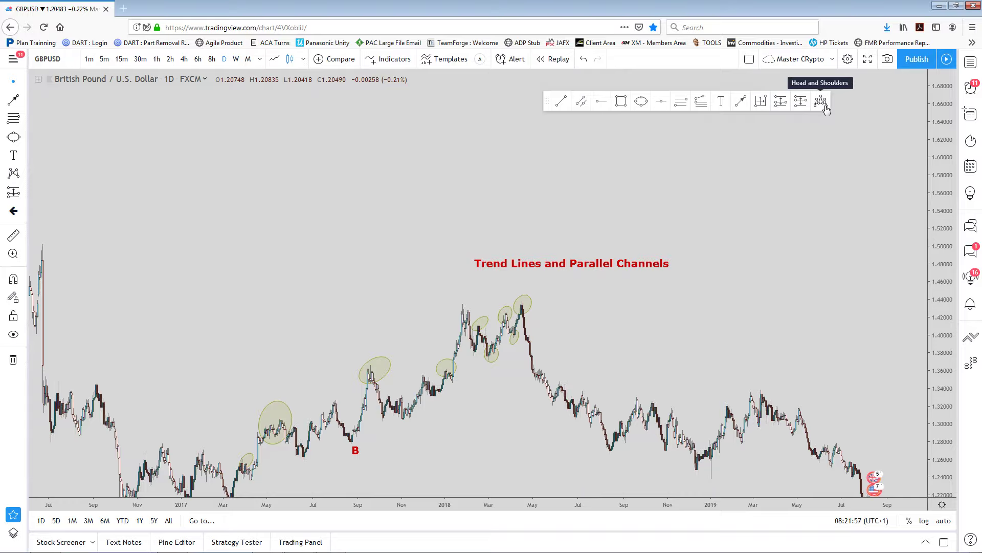
left_click_drag(547, 104, 500, 142)
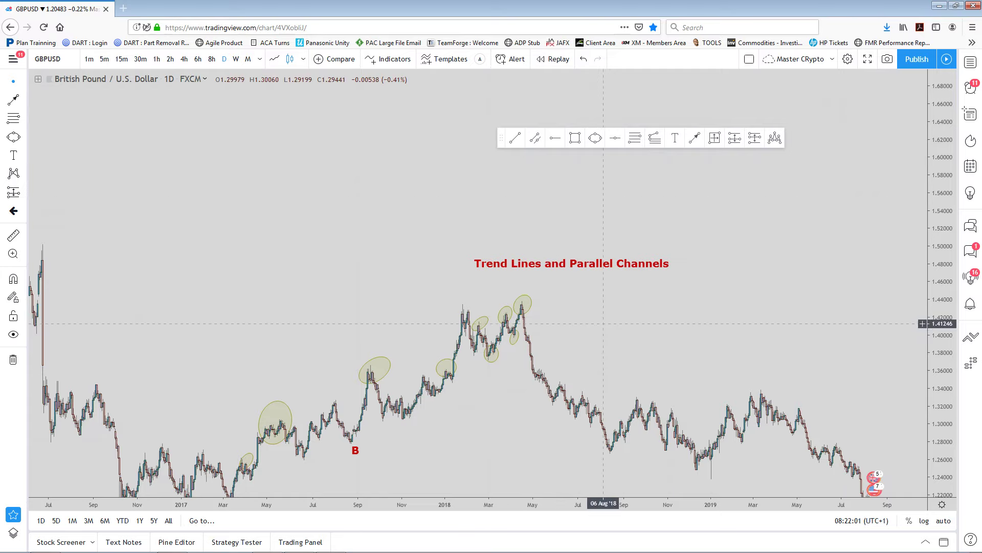
left_click_drag(603, 323, 555, 231)
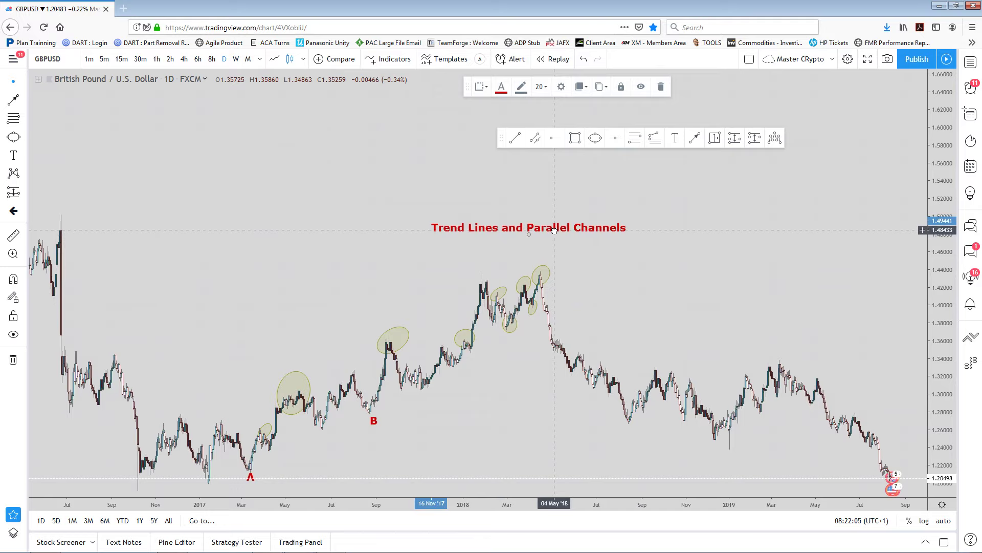
scroll(568, 251, "up", 2)
left_click_drag(587, 270, 675, 253)
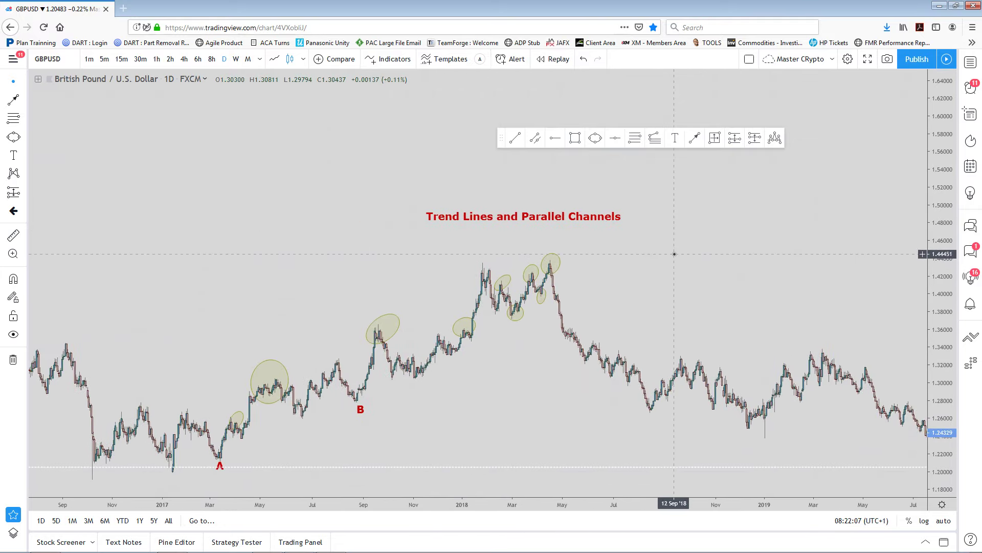
scroll(674, 254, "down", 1)
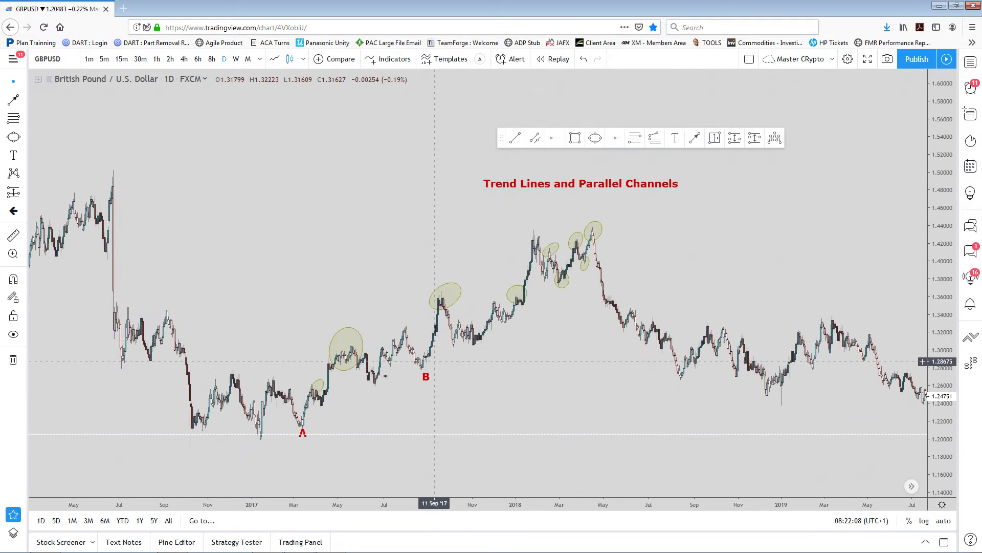
Nudge the B label slightly down-right and the September 2017 ellipse up, keeping annotations centred
left_click(302, 435)
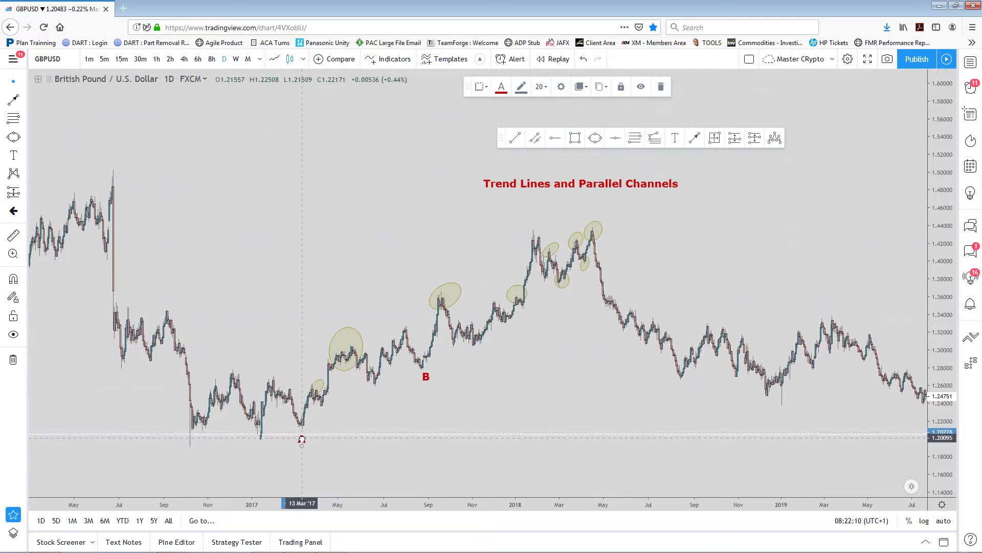
left_click_drag(424, 376, 427, 383)
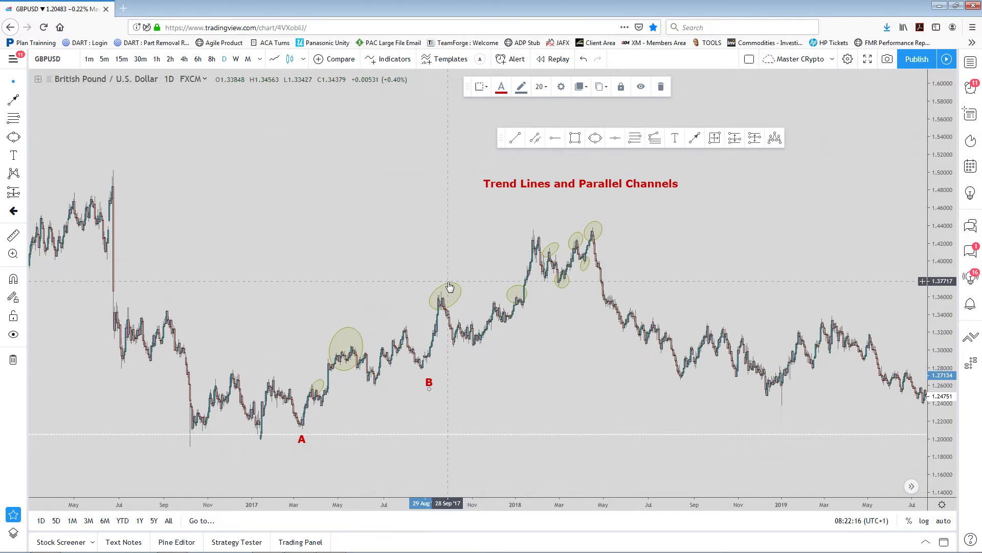
left_click_drag(450, 287, 450, 285)
left_click(555, 343)
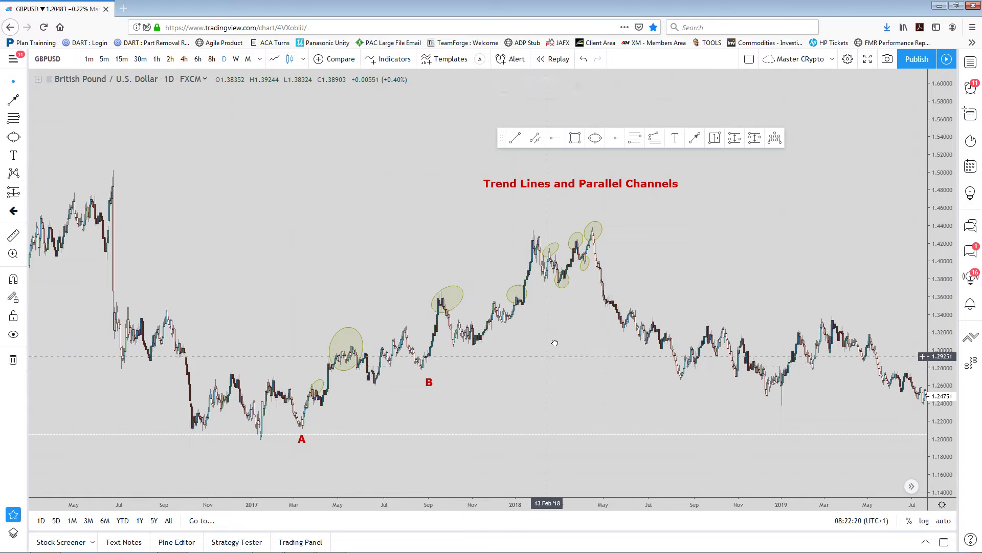
left_click_drag(555, 344, 520, 347)
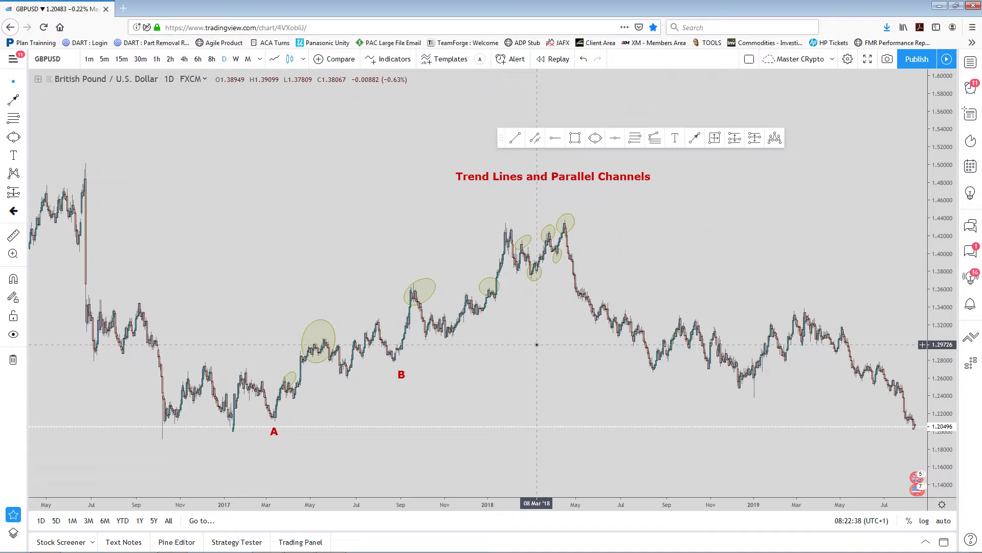
scroll(537, 344, "up", 1)
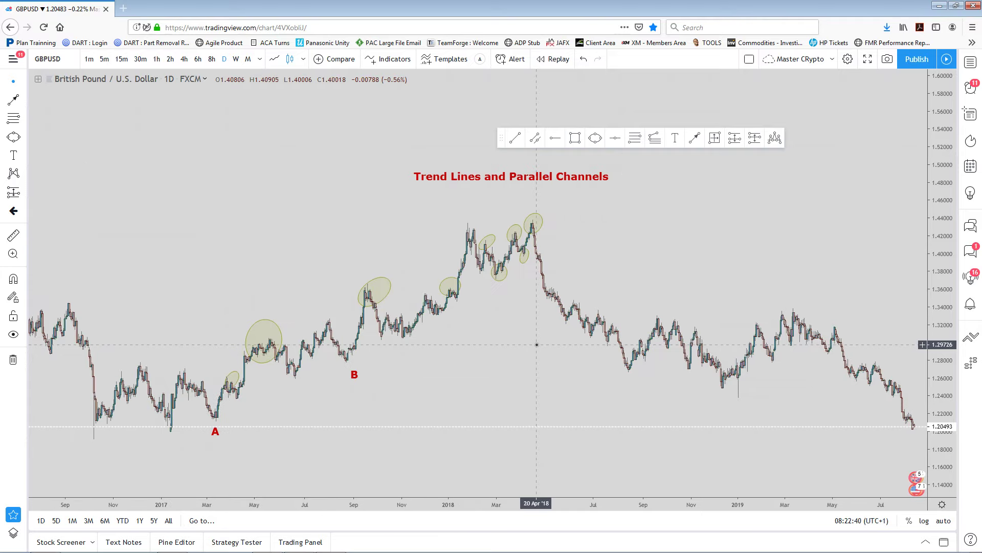
left_click_drag(556, 328, 584, 312)
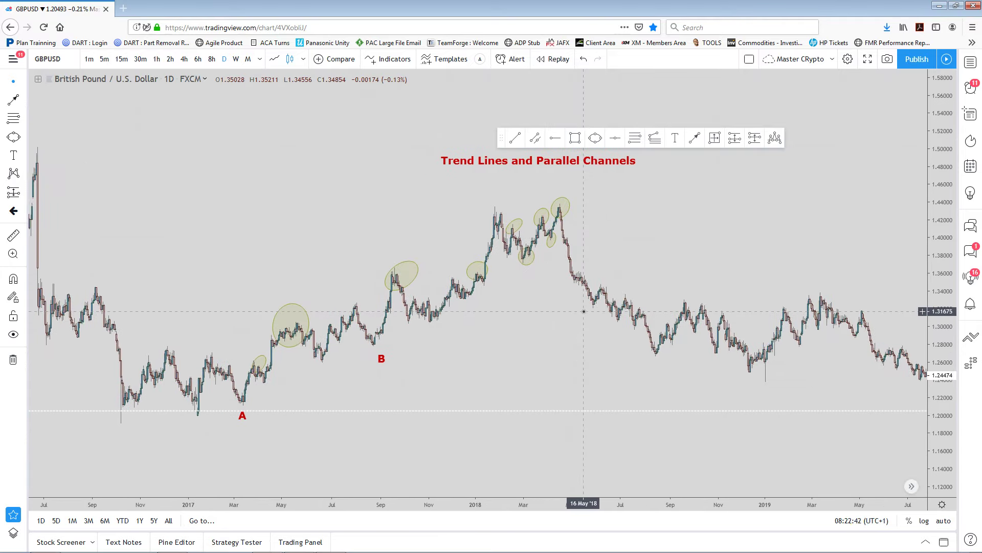
scroll(584, 311, "down", 1)
left_click_drag(582, 312, 573, 333)
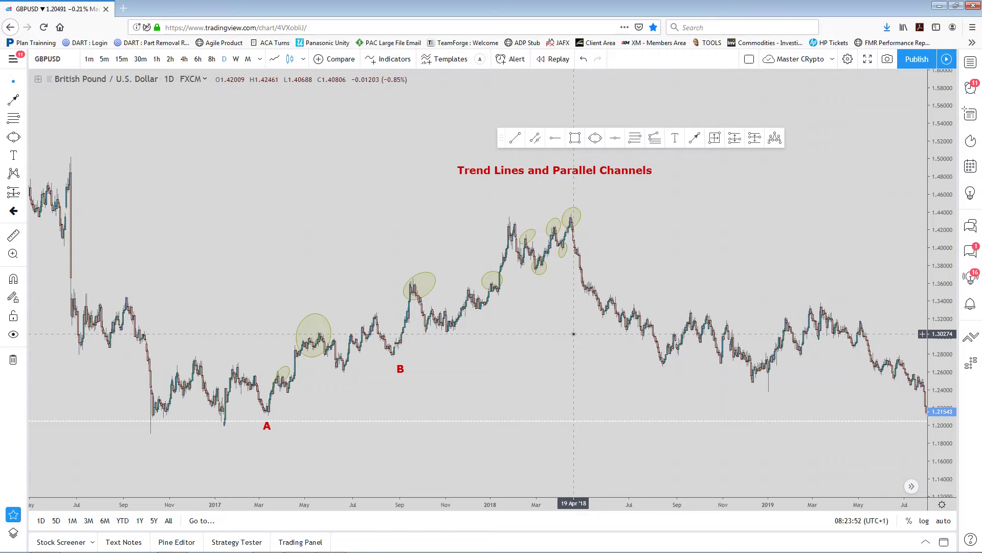
scroll(539, 354, "up", 2)
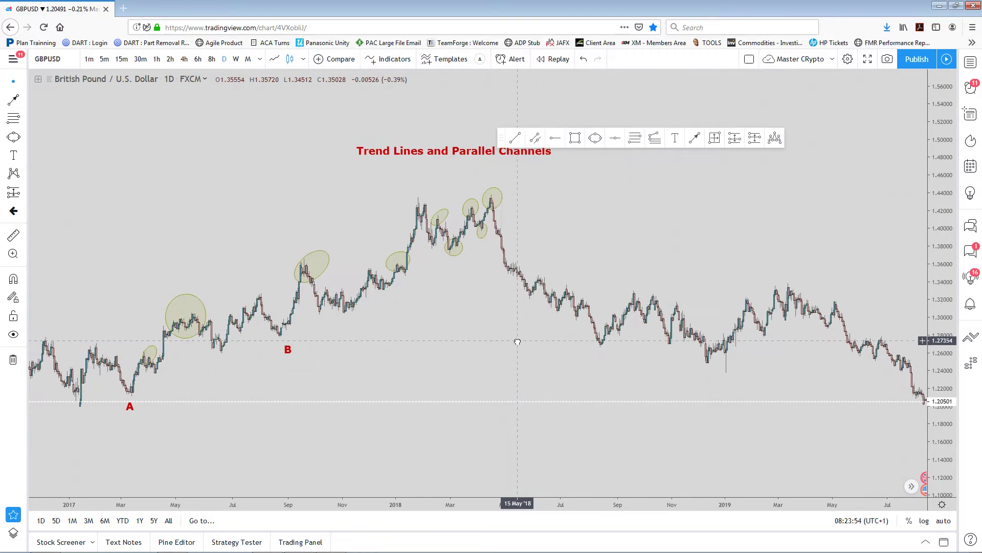
scroll(515, 342, "up", 1)
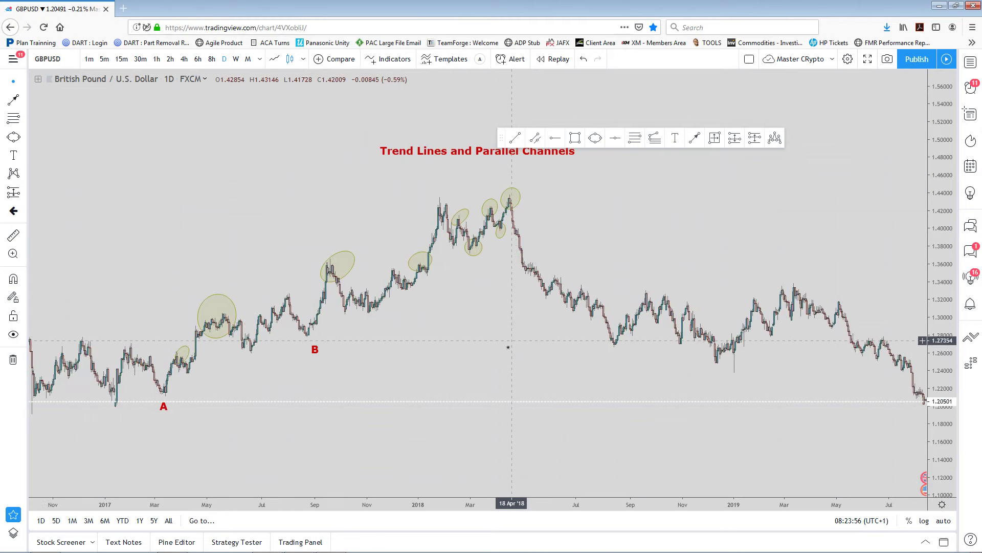